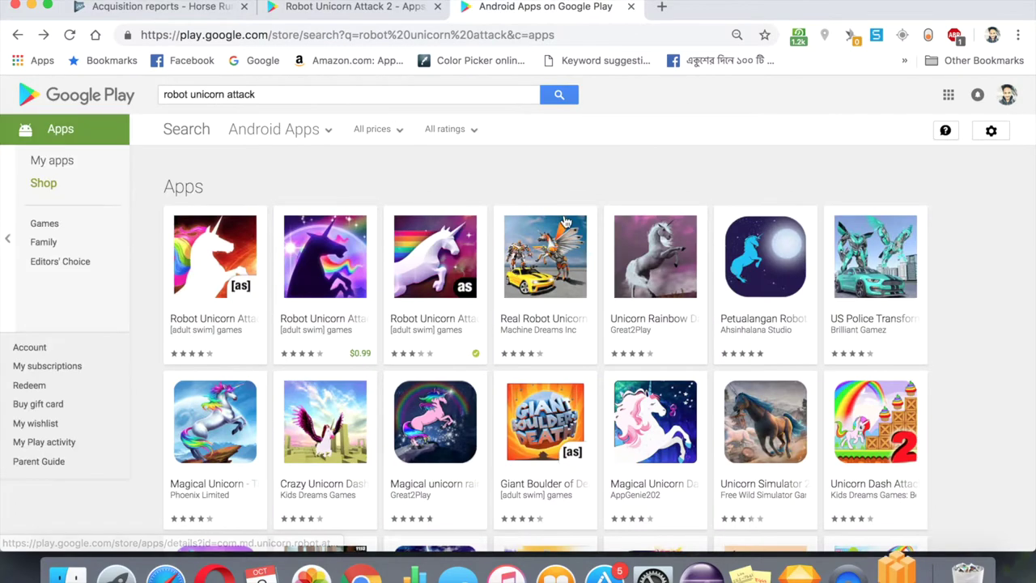
# Step: Look through the robot unicorn attack search results, open the Robot Unicorn Attack 3 listing and view its screenshots
pyautogui.scroll(-3, 633, 177)
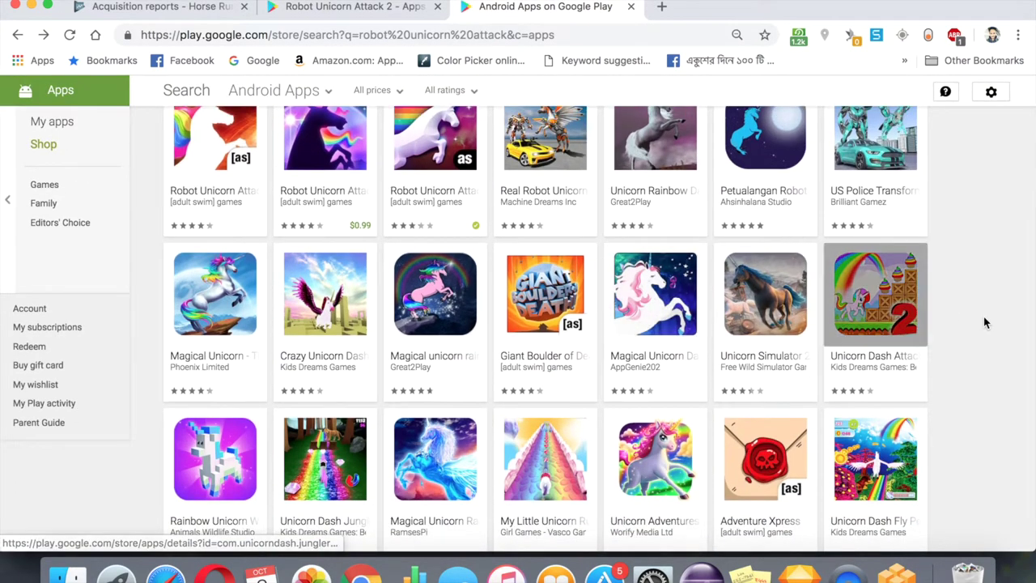
pyautogui.scroll(-3, 985, 321)
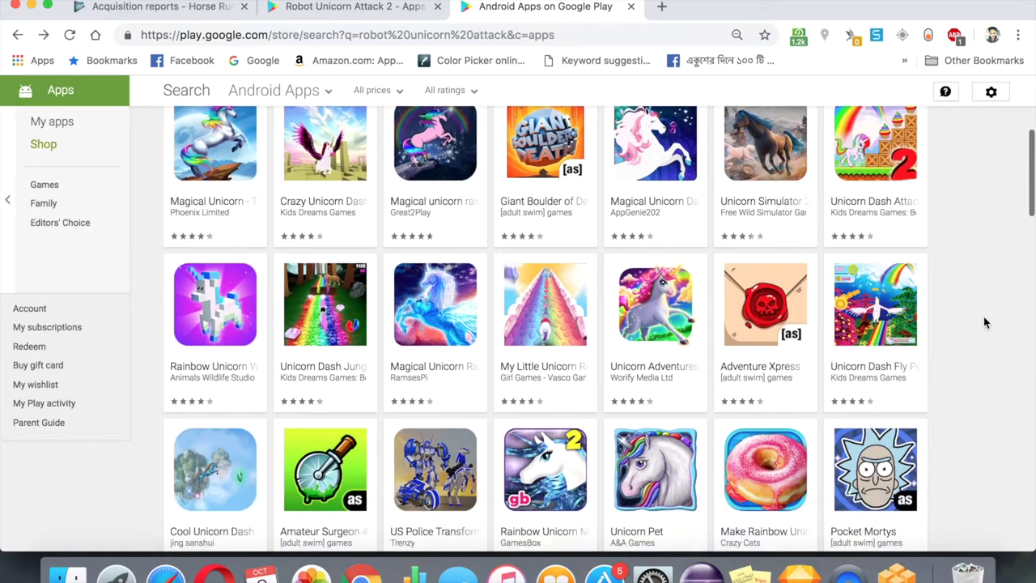
pyautogui.scroll(2, 985, 322)
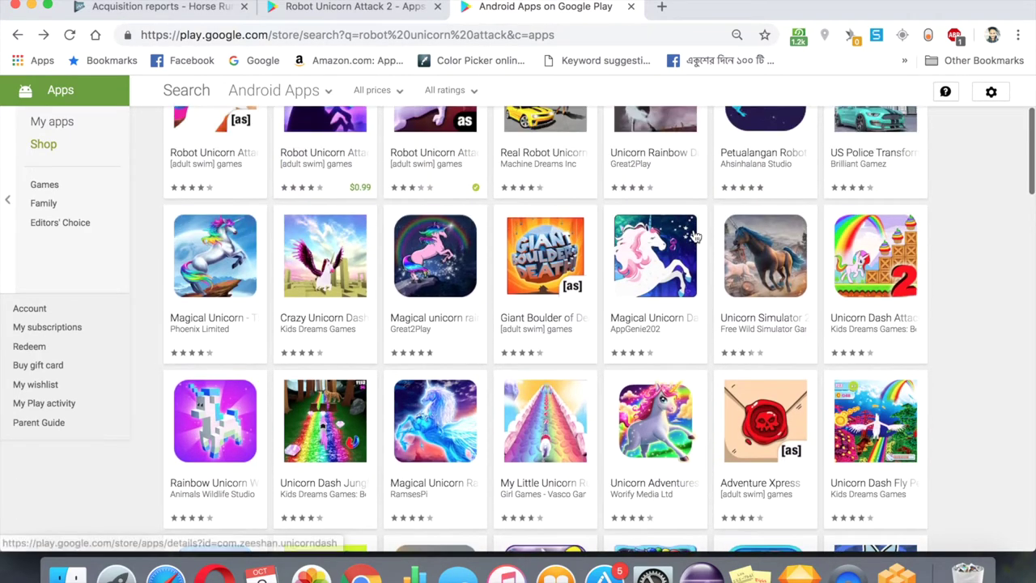
pyautogui.scroll(5, 693, 235)
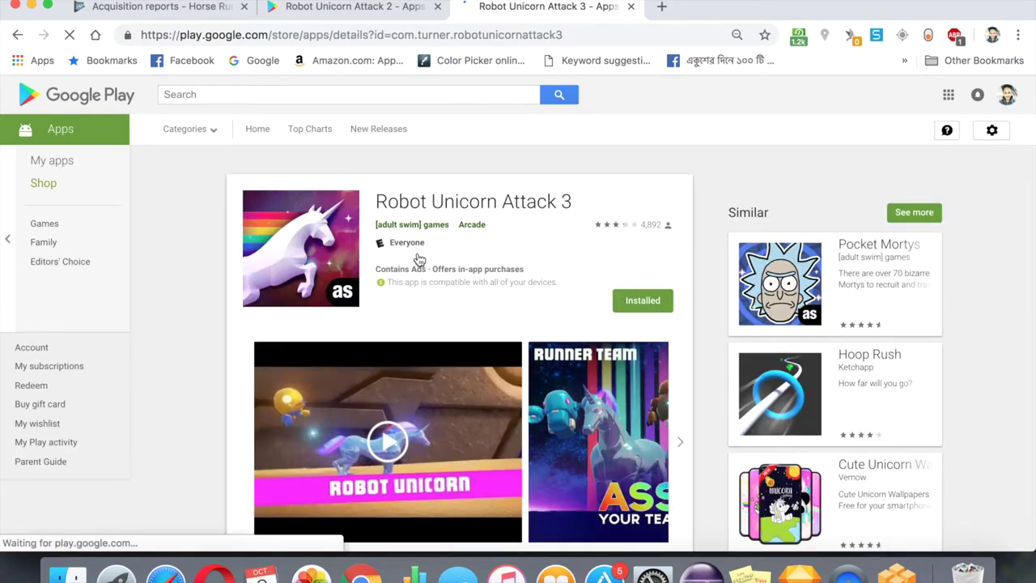
pyautogui.scroll(-4, 419, 259)
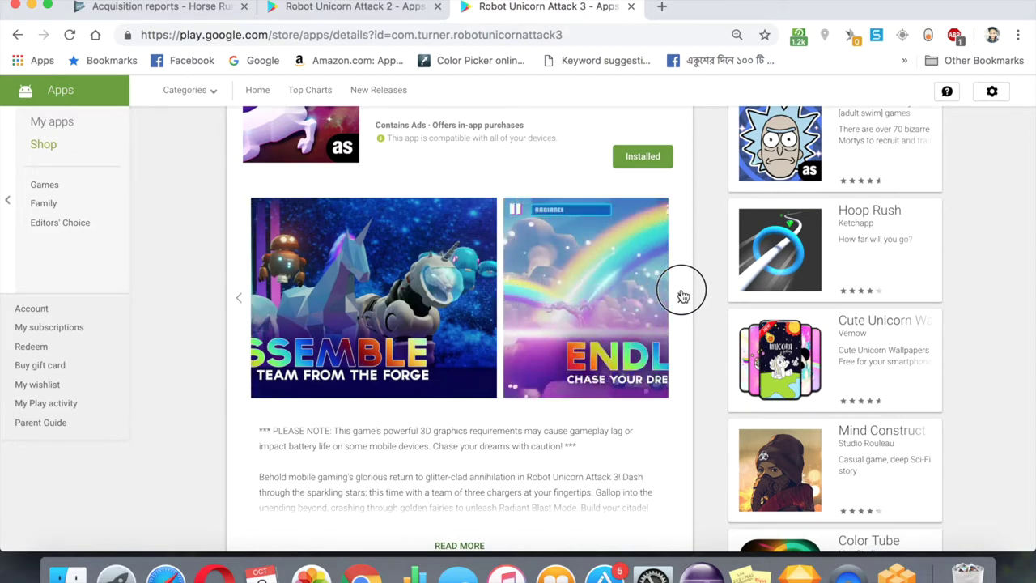
pyautogui.click(683, 296)
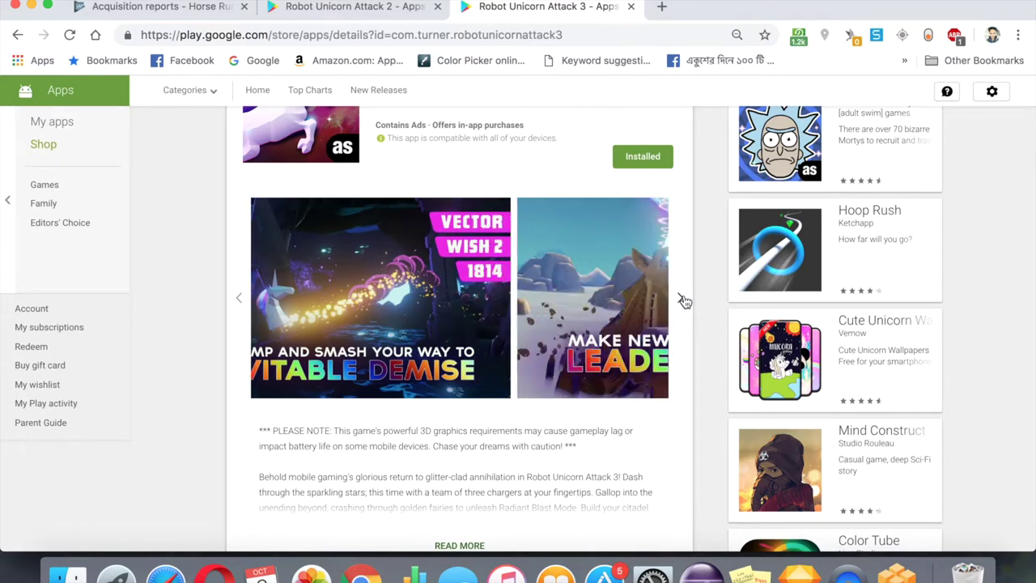
# Step: Switch to Buildbox, and in Finder look through the horse_runner folder on the Work drive, including its horse runner3 subfolder
pyautogui.click(897, 571)
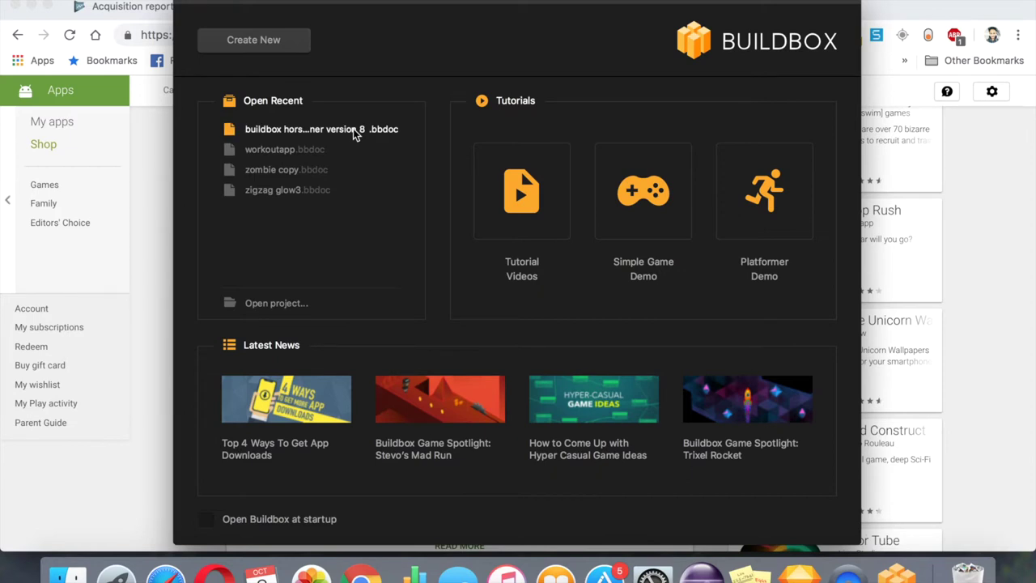
pyautogui.click(187, 4)
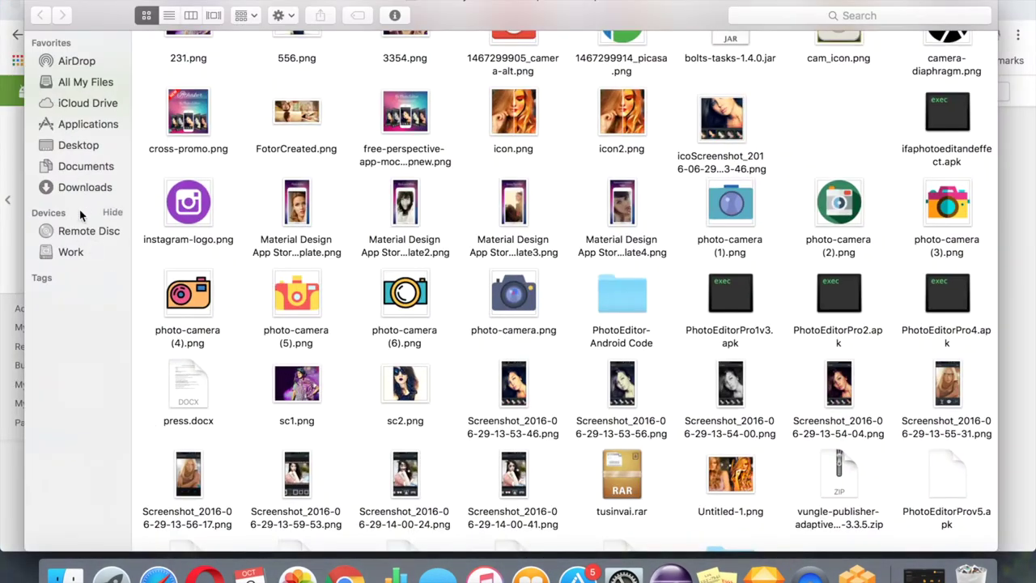
pyautogui.click(72, 252)
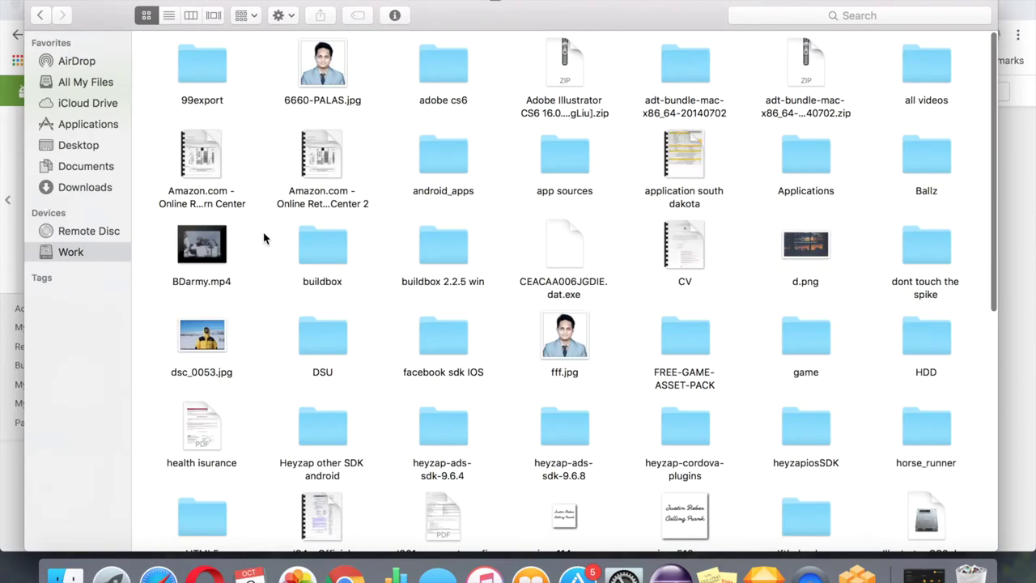
pyautogui.press('Down')
pyautogui.press('super+Down')
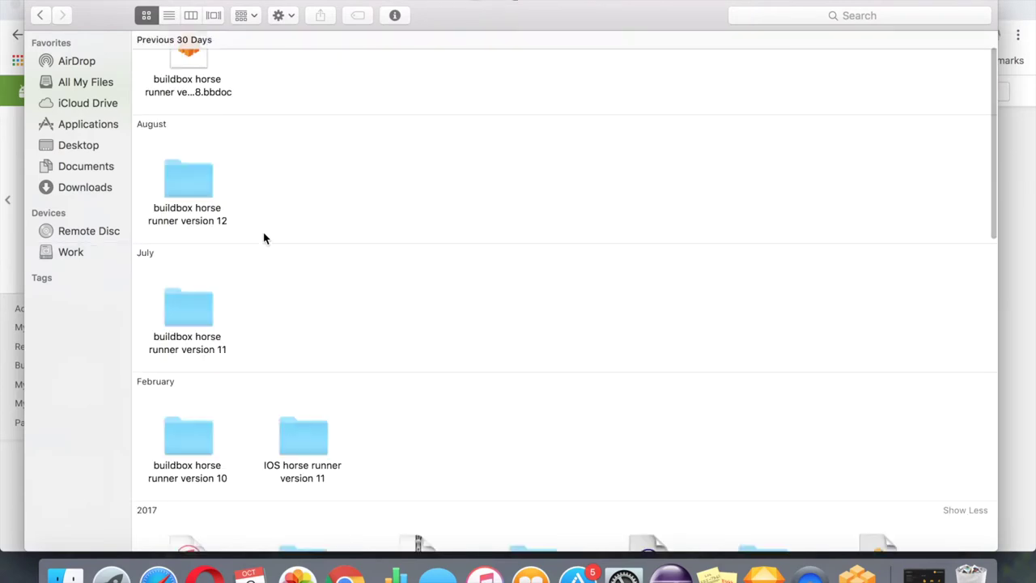
pyautogui.scroll(-15, 369, 304)
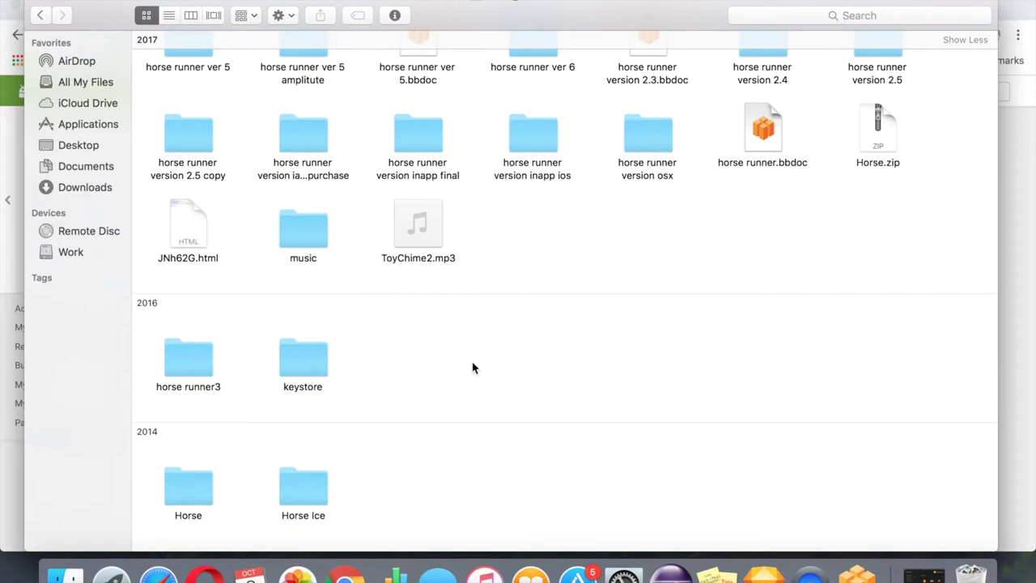
pyautogui.doubleClick(186, 359)
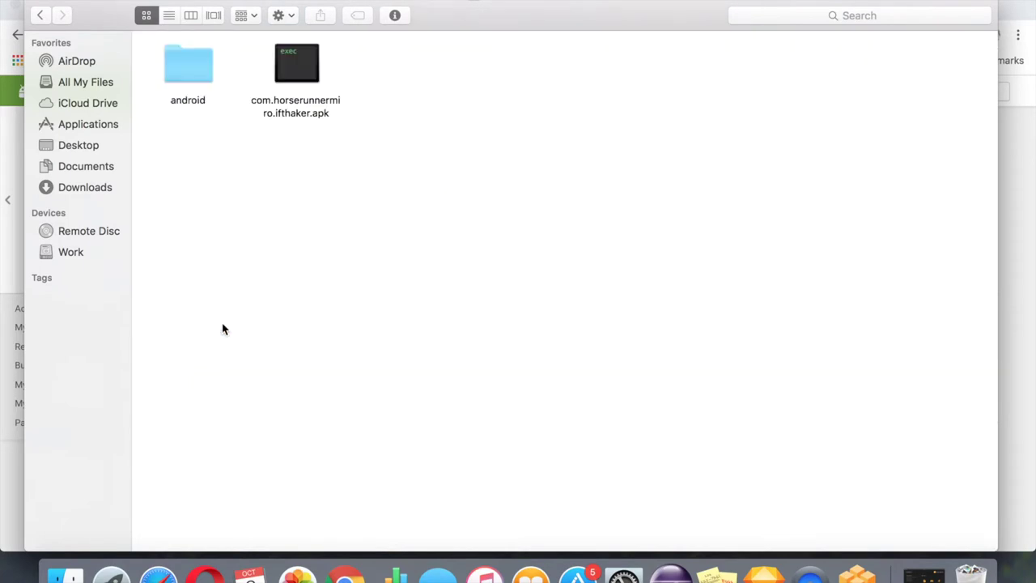
pyautogui.press('super+Up')
pyautogui.scroll(-2, 242, 326)
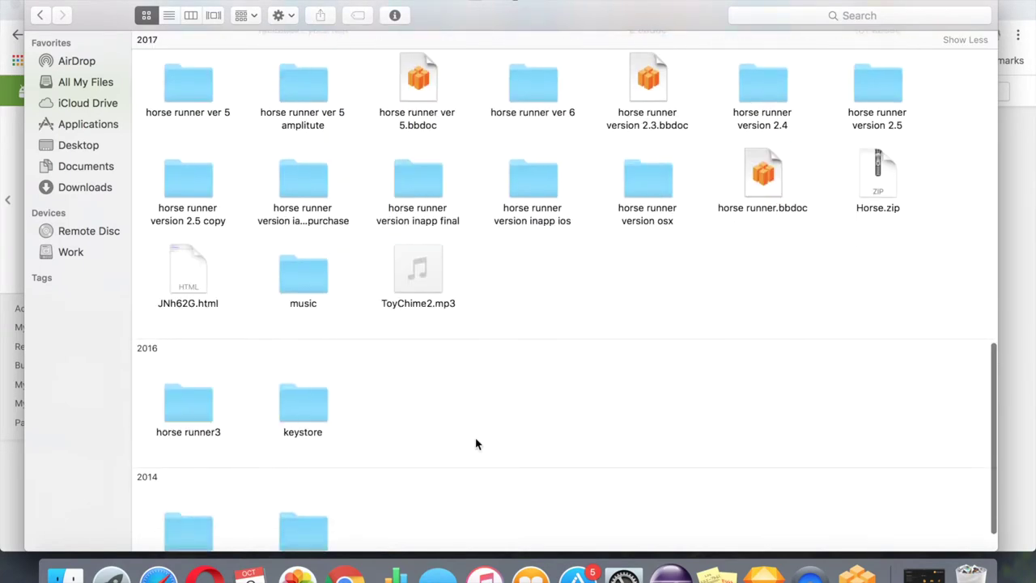
pyautogui.scroll(-1, 477, 444)
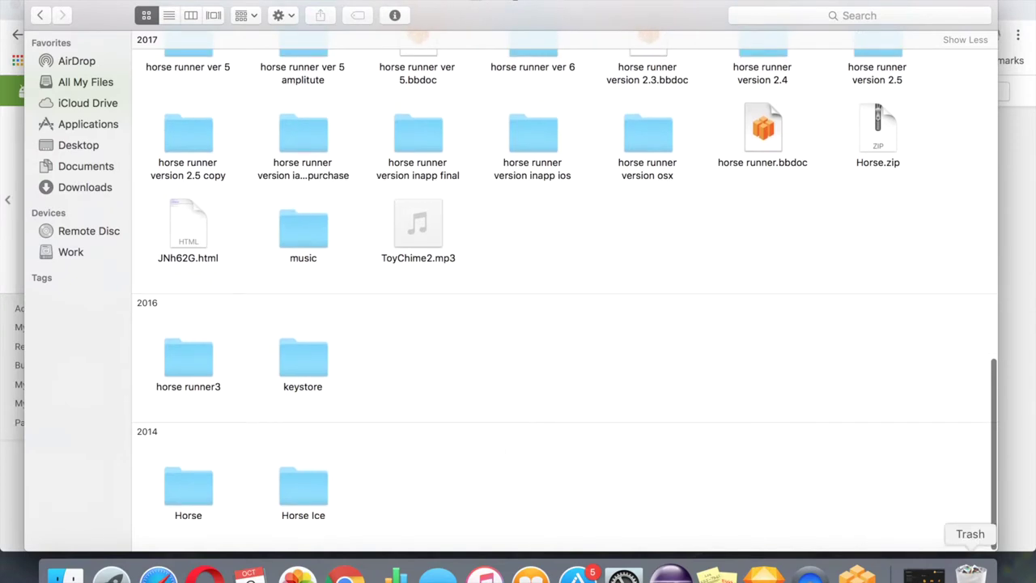
# Step: Return to Buildbox, open the recent horse runner version 8 project and launch the game preview
pyautogui.click(970, 573)
pyautogui.click(925, 574)
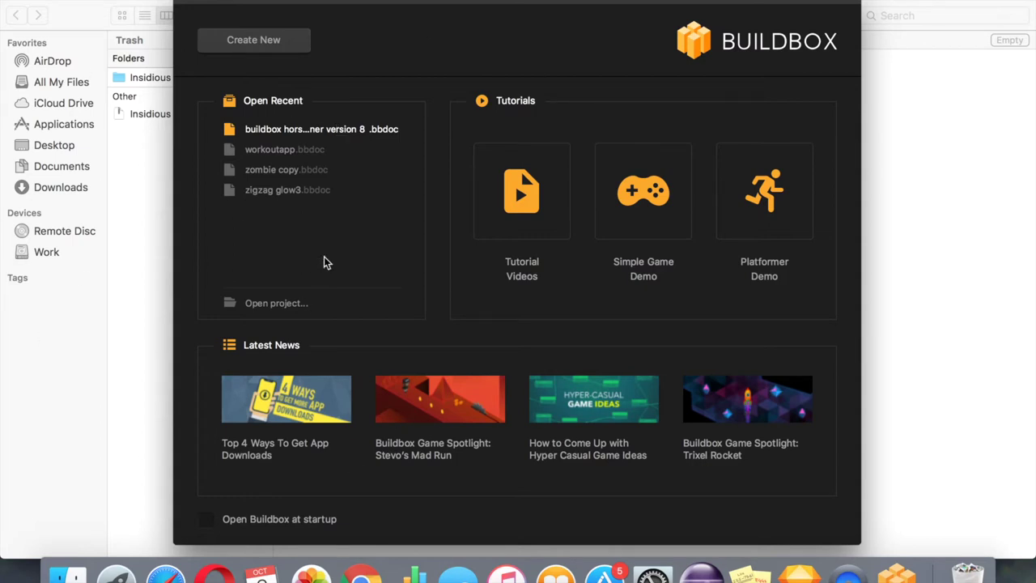
pyautogui.press('Return')
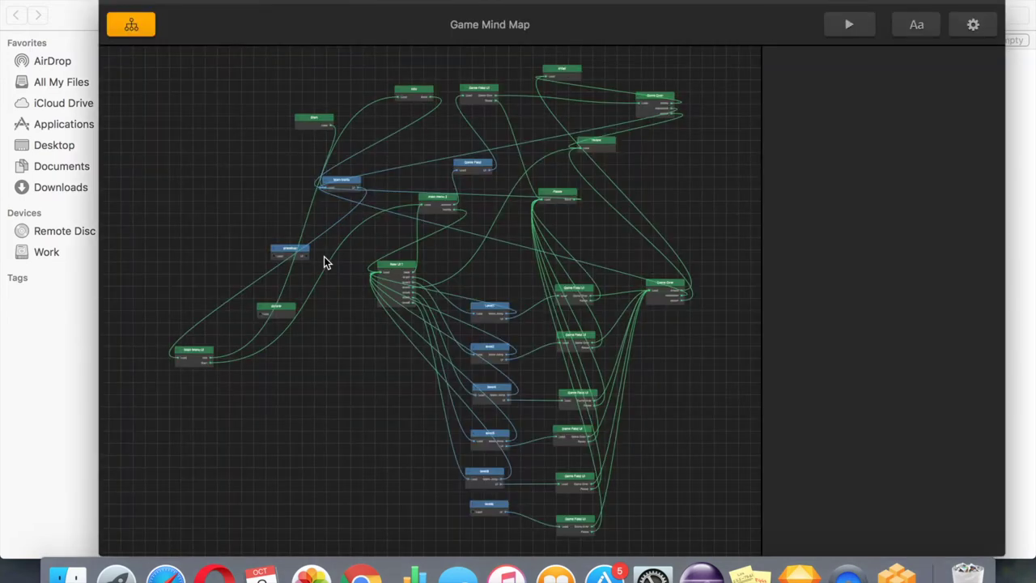
pyautogui.click(850, 27)
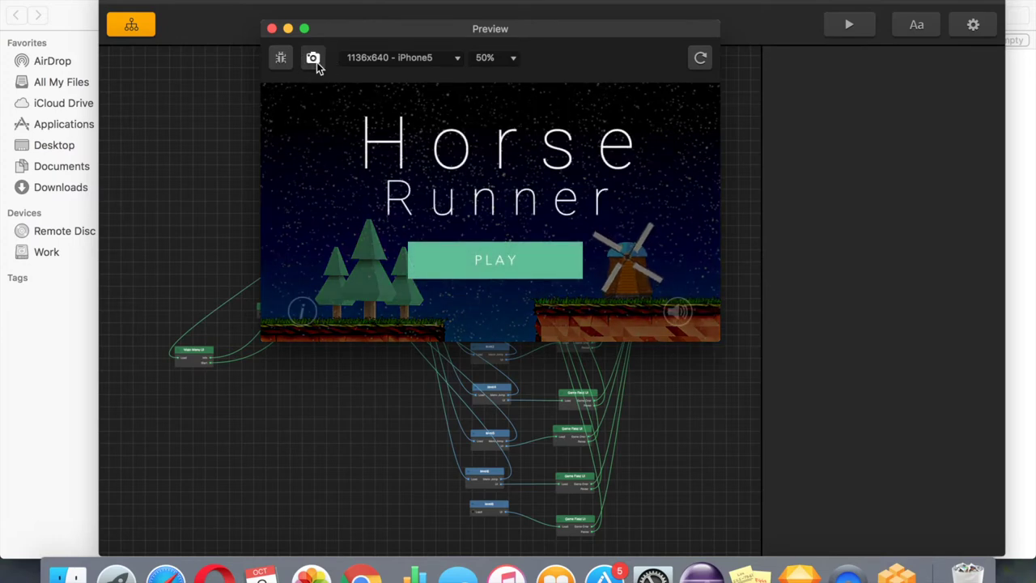
# Step: Play a Survival mode run of Horse Runner in the preview and restart it after the game over
pyautogui.click(431, 262)
pyautogui.moveTo(502, 217); pyautogui.dragTo(352, 192)
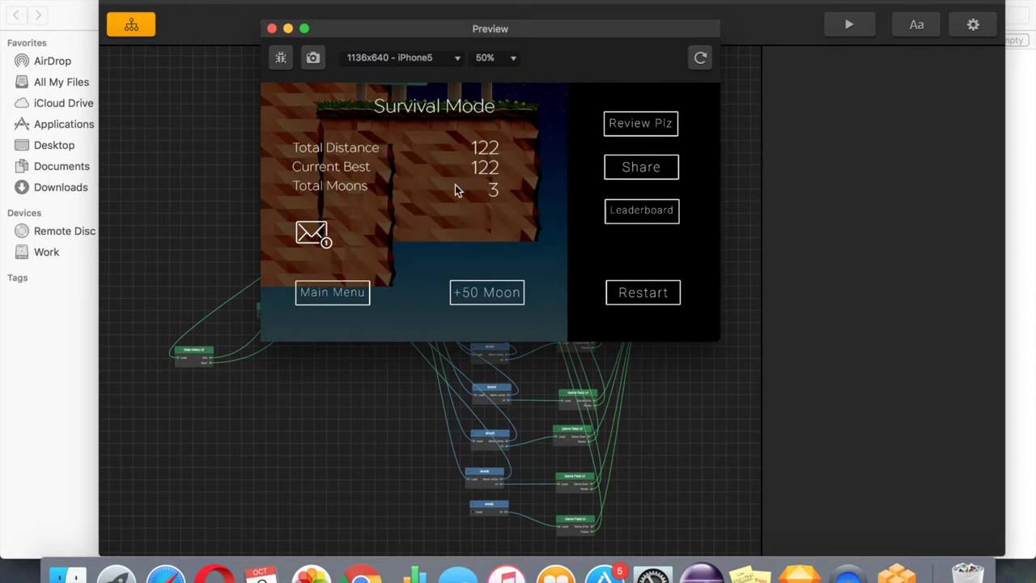
pyautogui.click(473, 223)
pyautogui.click(620, 293)
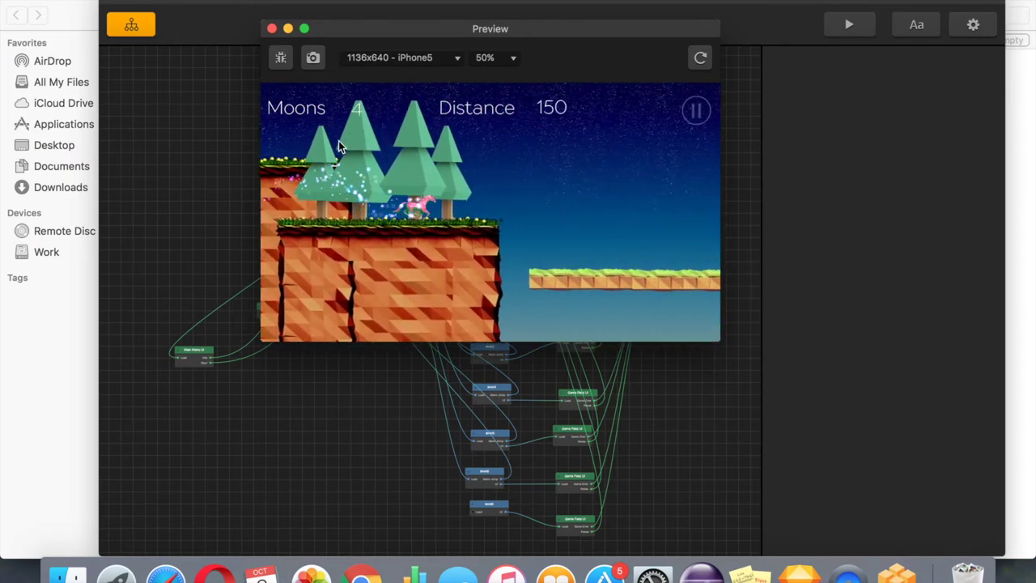
# Step: Keep the horse jumping across the platforms in the restarted Survival run and capture screenshots of the gameplay
pyautogui.click(480, 135)
pyautogui.click(479, 137)
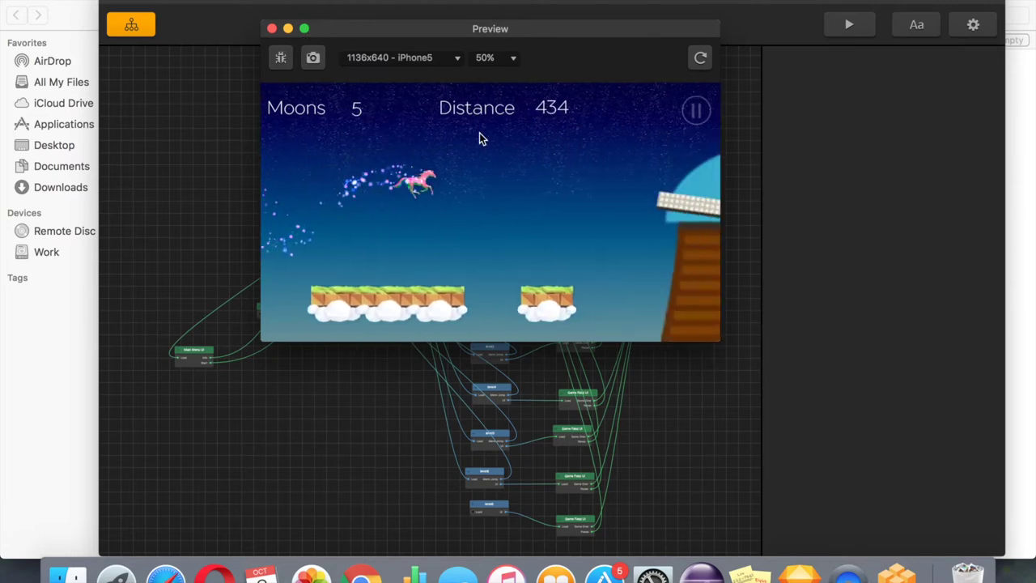
pyautogui.click(479, 139)
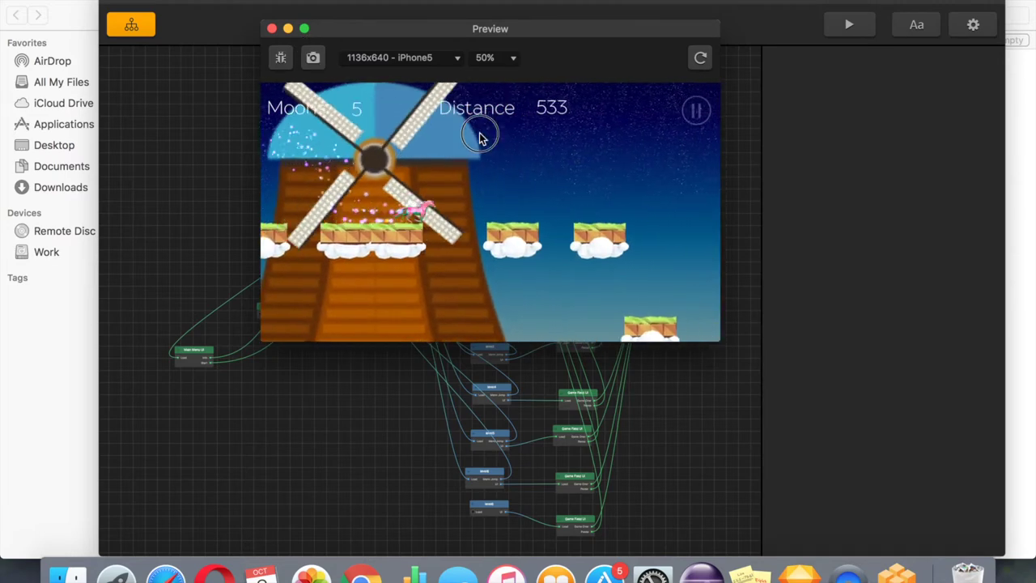
pyautogui.click(433, 169)
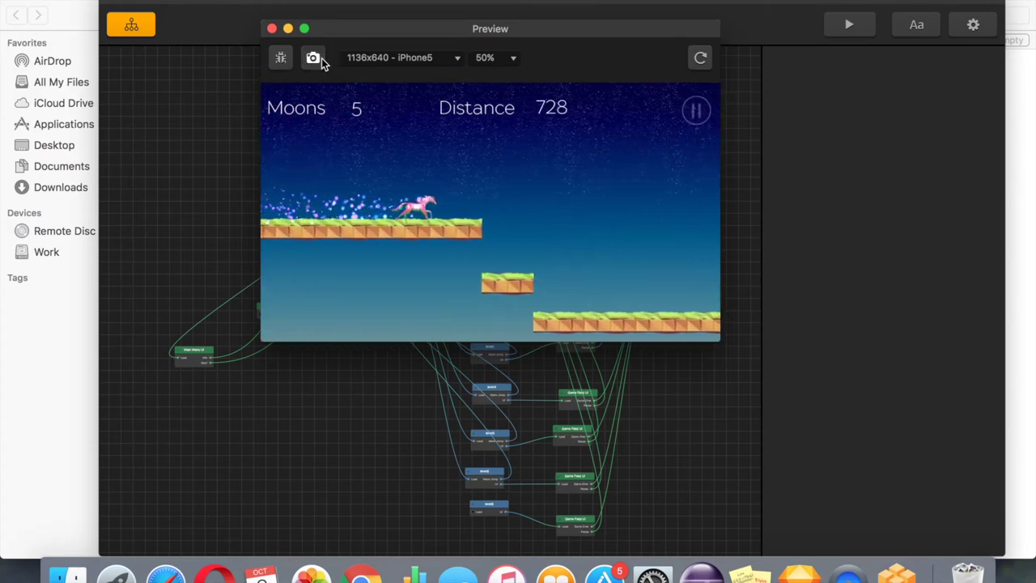
pyautogui.click(502, 159)
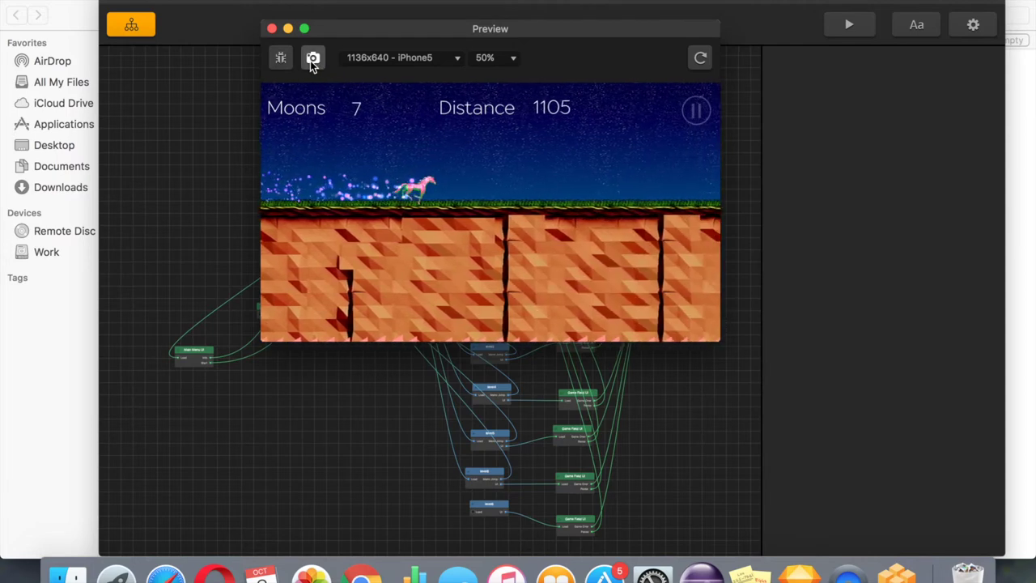
pyautogui.click(504, 161)
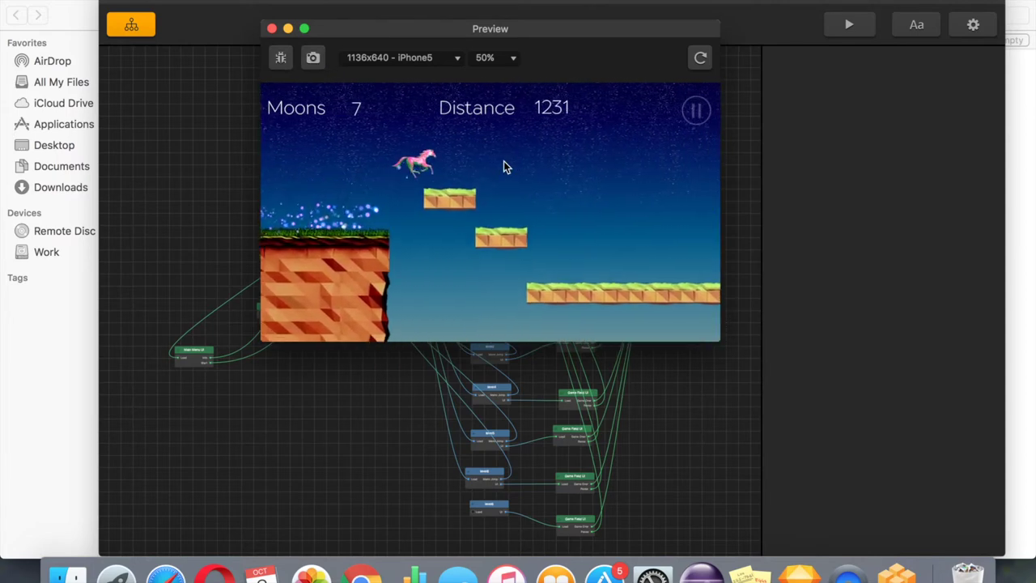
pyautogui.click(312, 59)
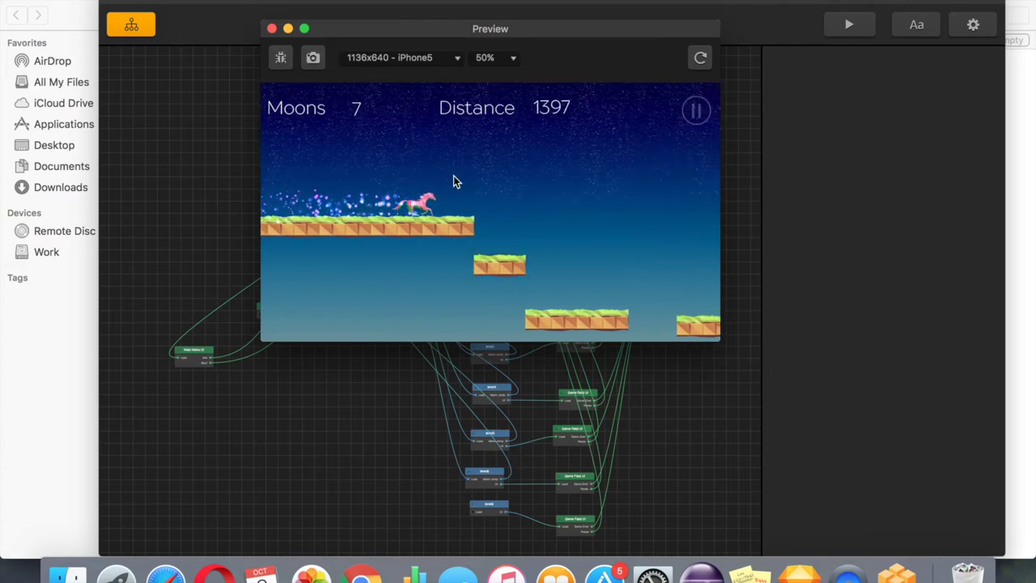
pyautogui.click(486, 203)
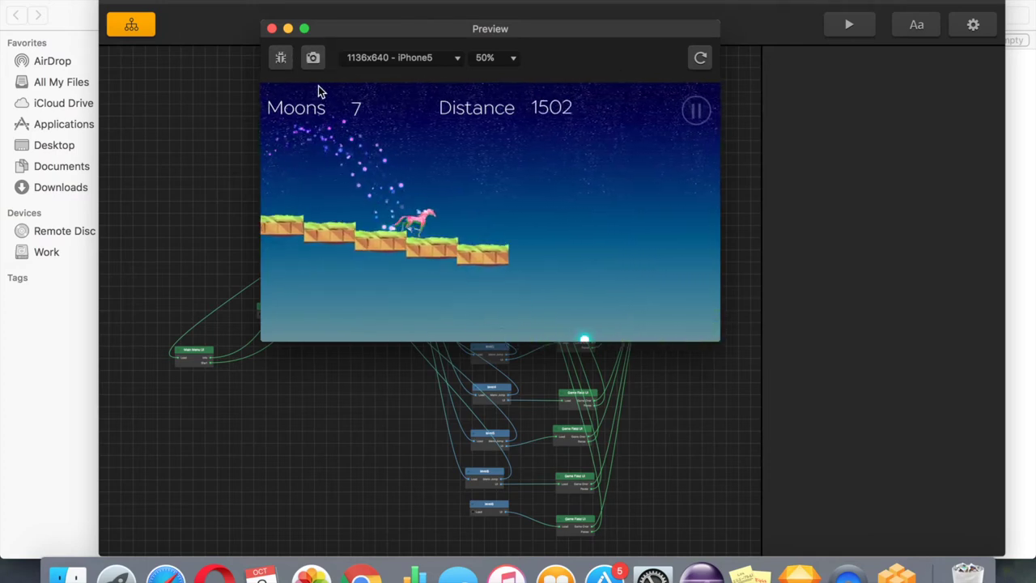
pyautogui.click(313, 60)
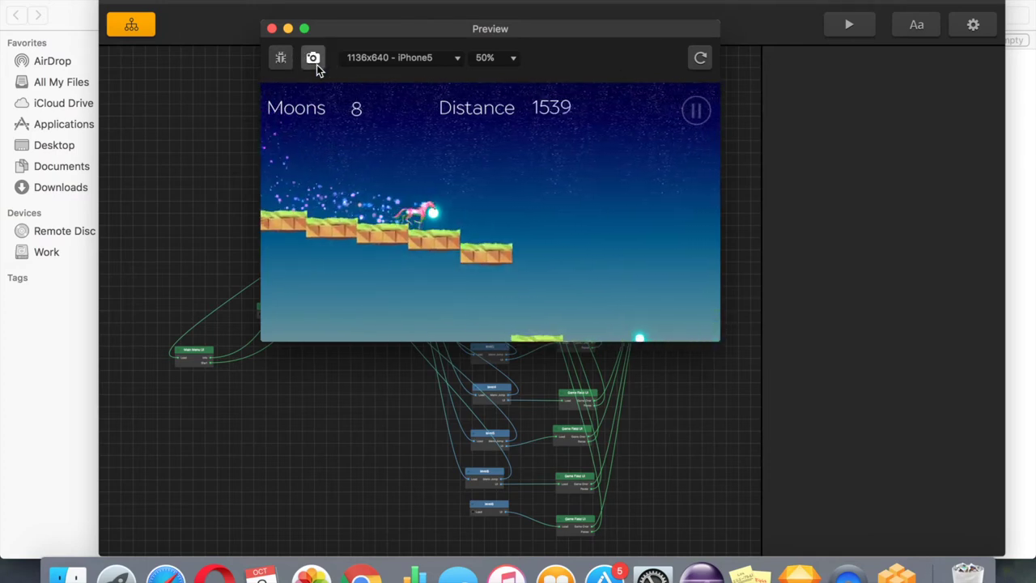
pyautogui.click(474, 179)
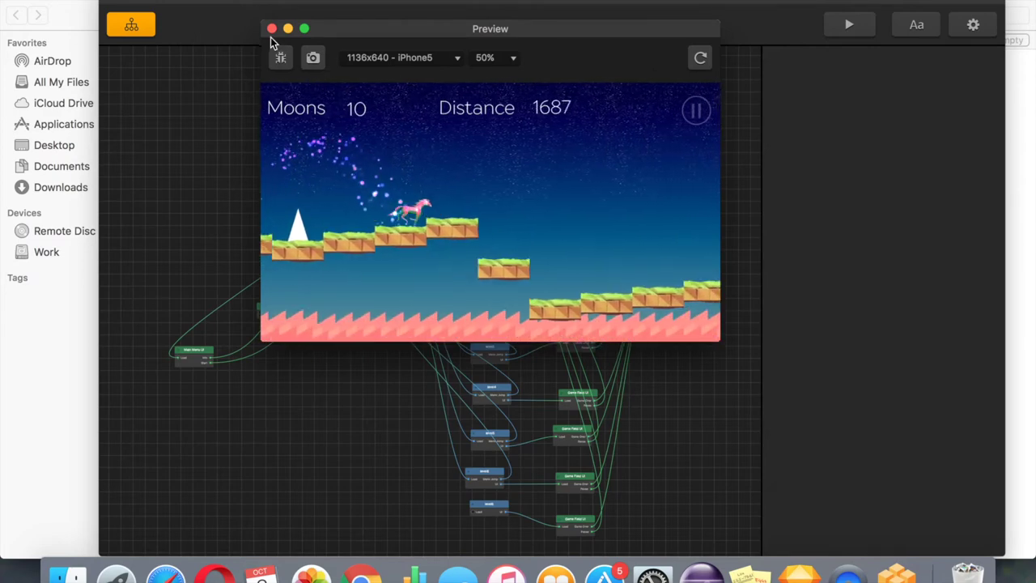
# Step: Pause and reset the Survival run, and go from the main menu to the Worlds level selection
pyautogui.click(697, 111)
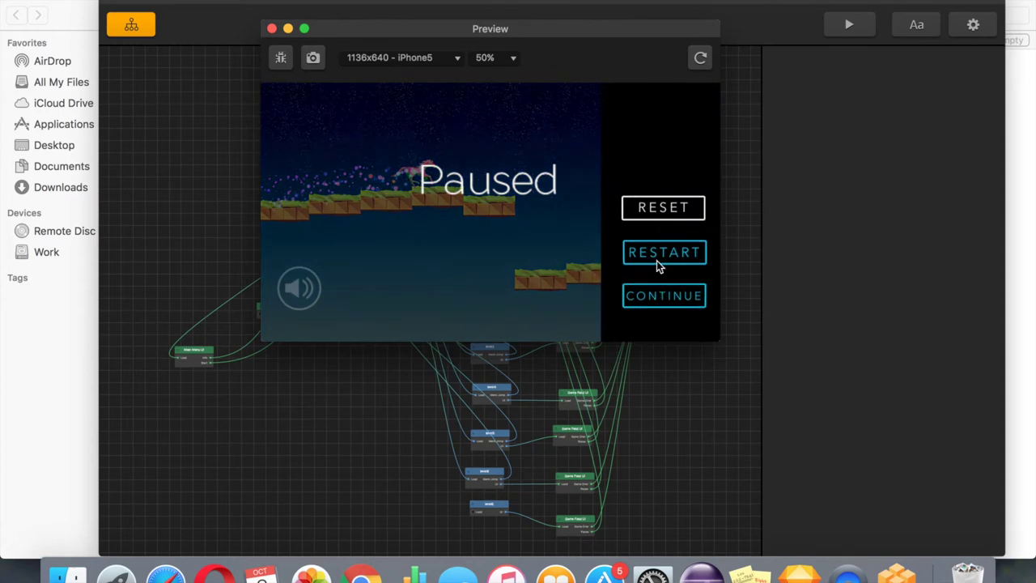
pyautogui.click(661, 213)
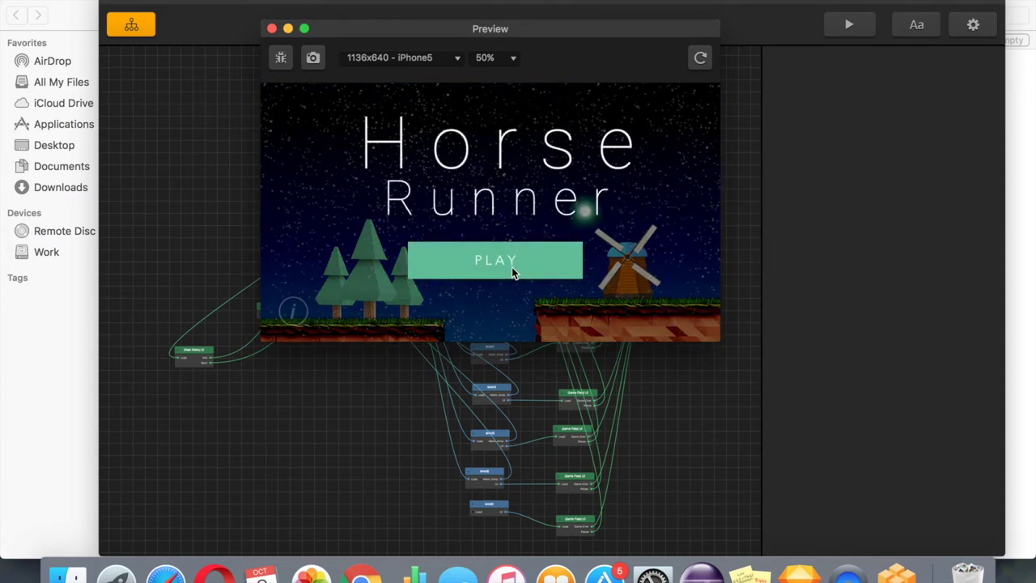
pyautogui.click(514, 270)
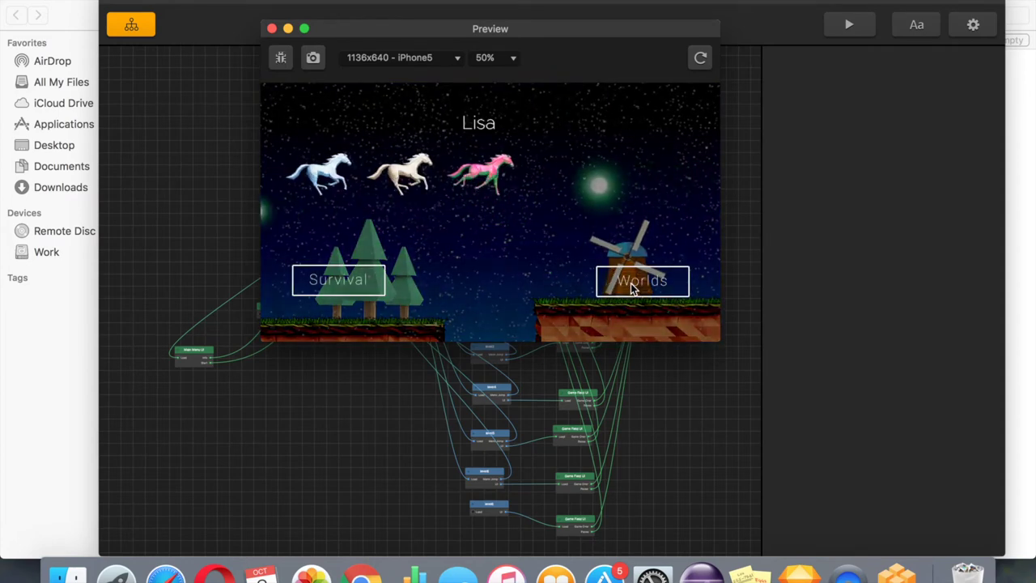
pyautogui.click(366, 174)
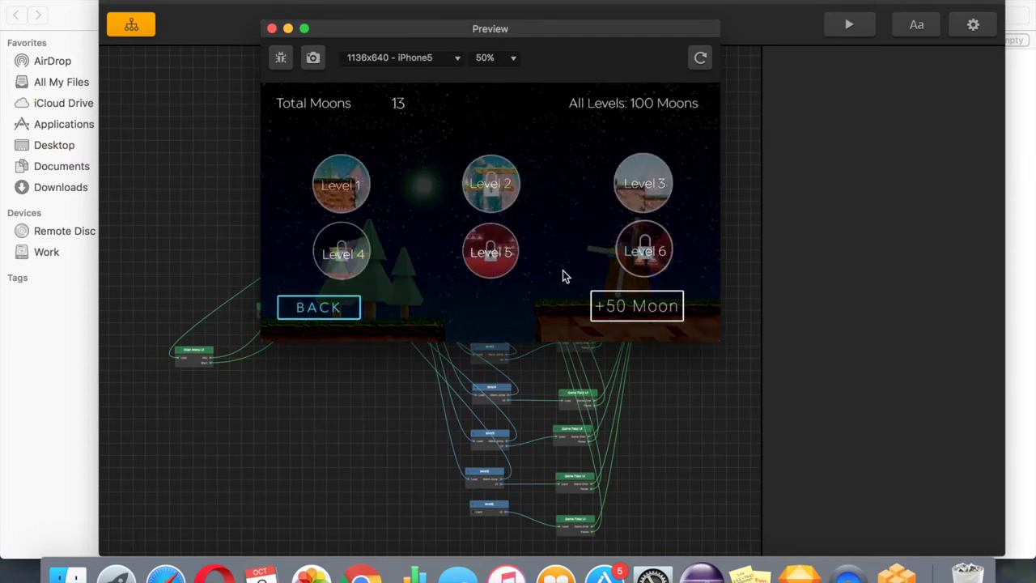
# Step: Start Level 5 in the preview and capture screenshots of its gameplay
pyautogui.click(476, 257)
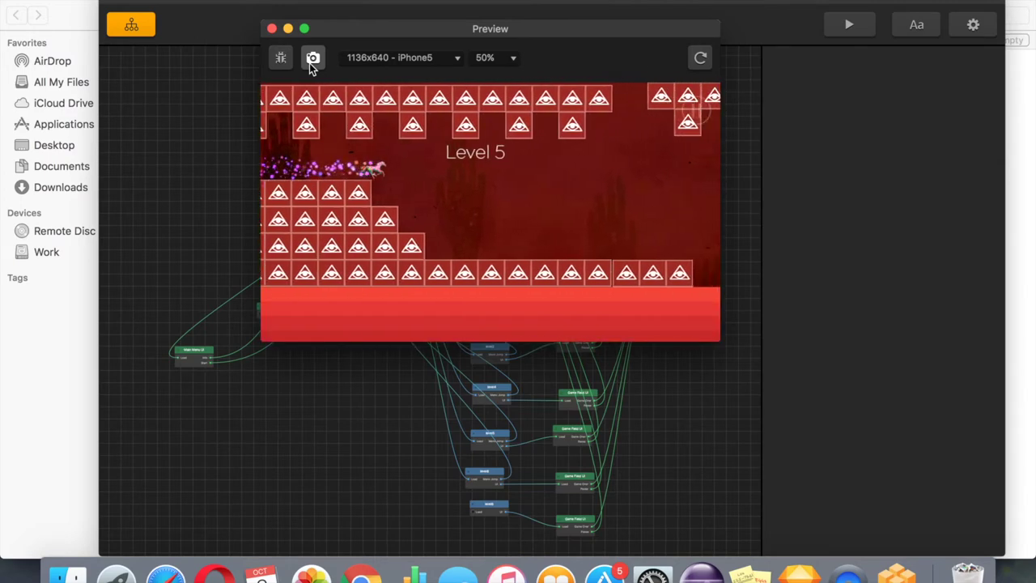
pyautogui.click(310, 64)
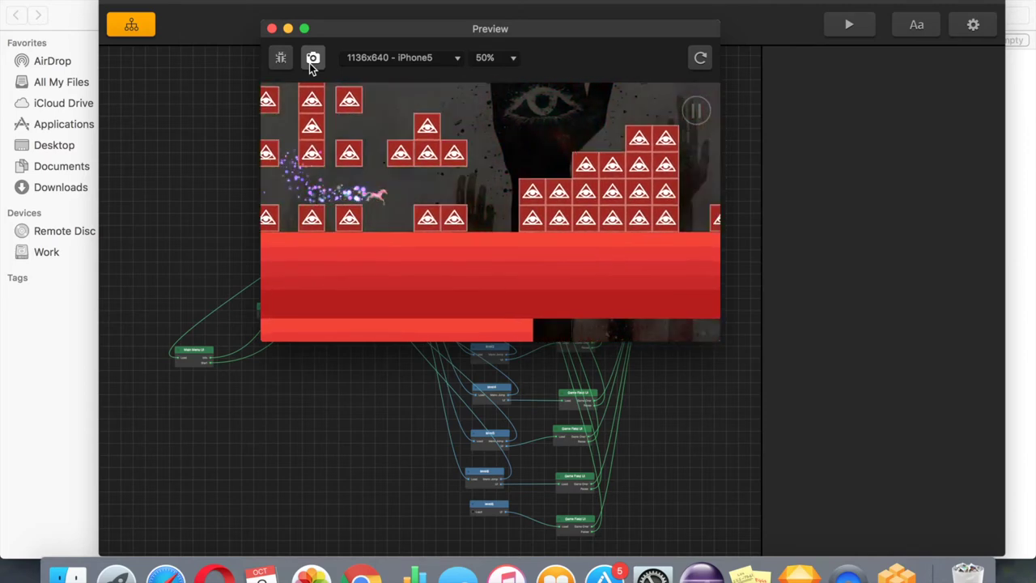
pyautogui.click(311, 61)
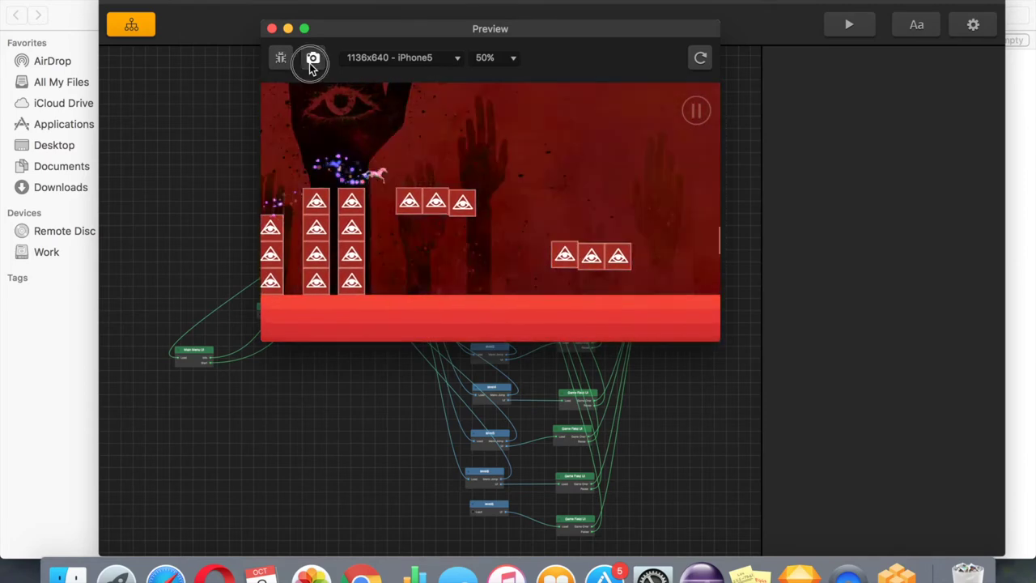
# Step: Capture two more screenshots of the Level 5 gameplay and leave the level for the main menu
pyautogui.click(311, 62)
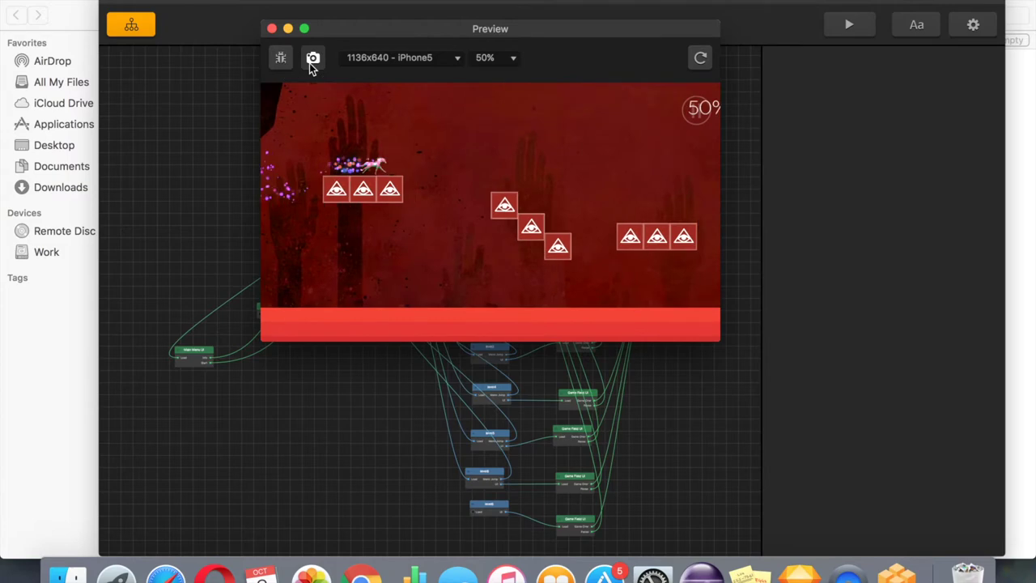
pyautogui.click(311, 62)
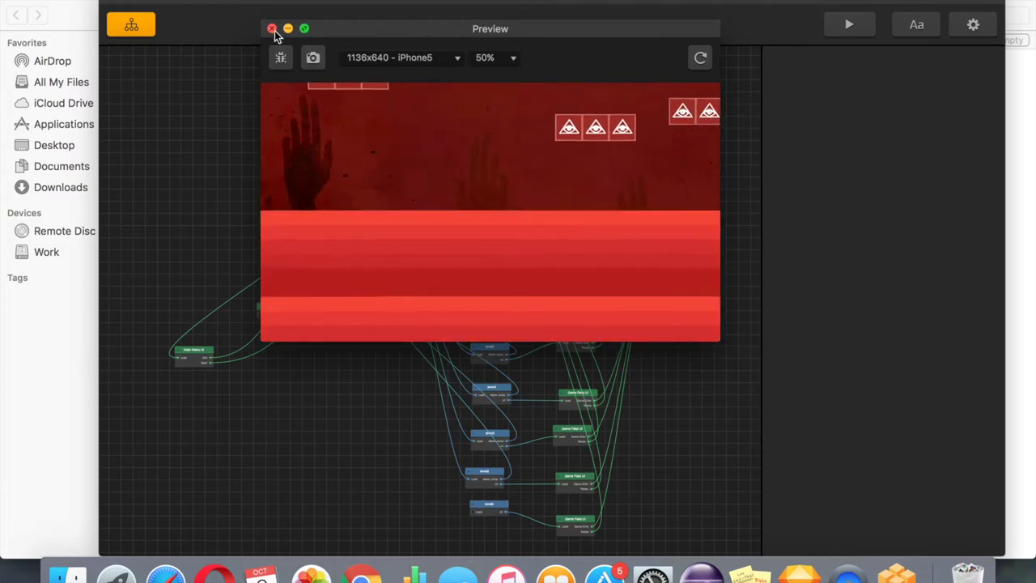
pyautogui.click(349, 298)
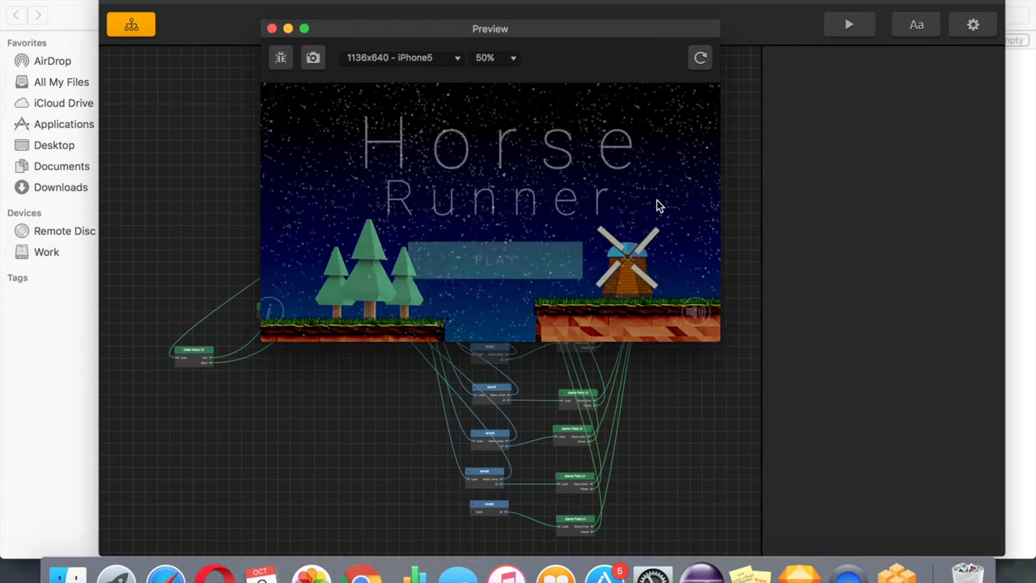
# Step: Start Level 1 from the Worlds level selection and capture a screenshot of its gameplay
pyautogui.click(462, 279)
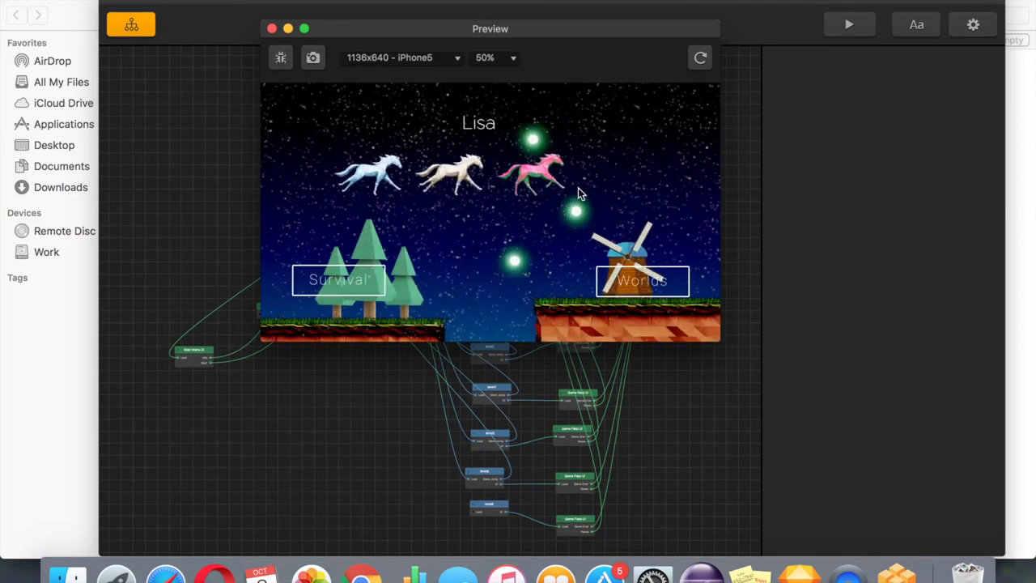
pyautogui.click(624, 283)
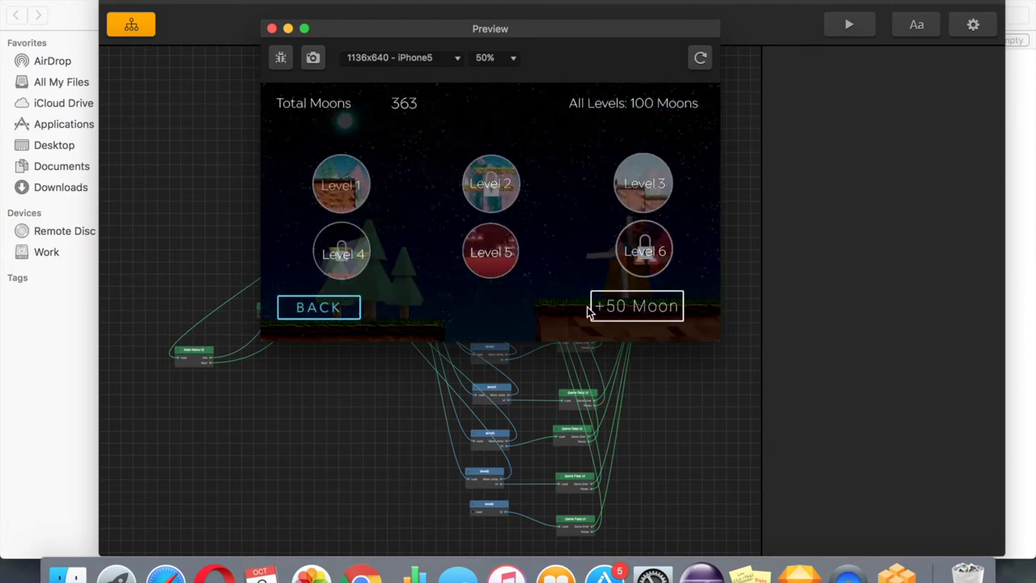
pyautogui.click(341, 200)
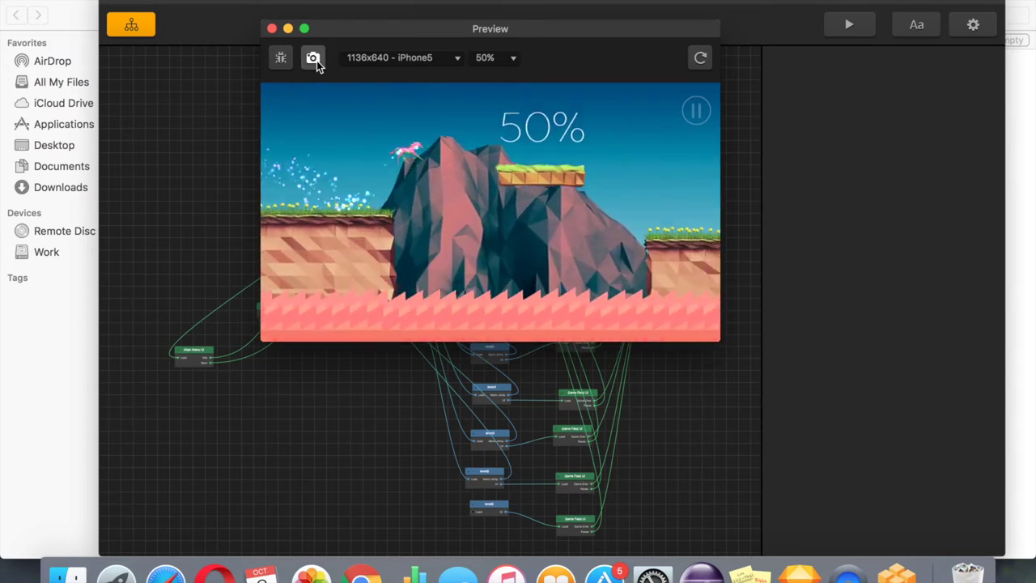
pyautogui.click(313, 58)
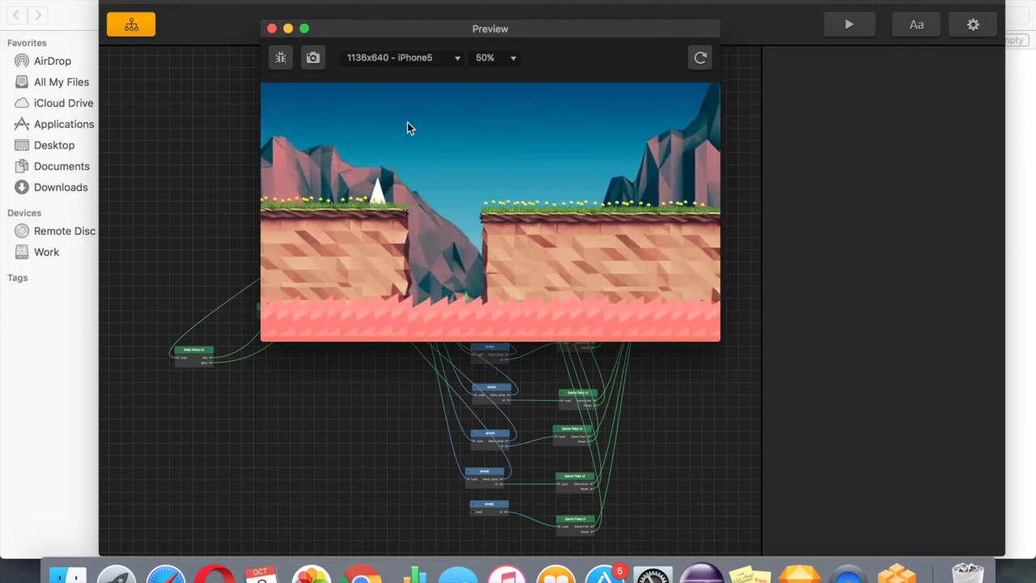
# Step: Return to the main menu, choose the white horse in the middle and start Level 1 again from Worlds
pyautogui.click(360, 290)
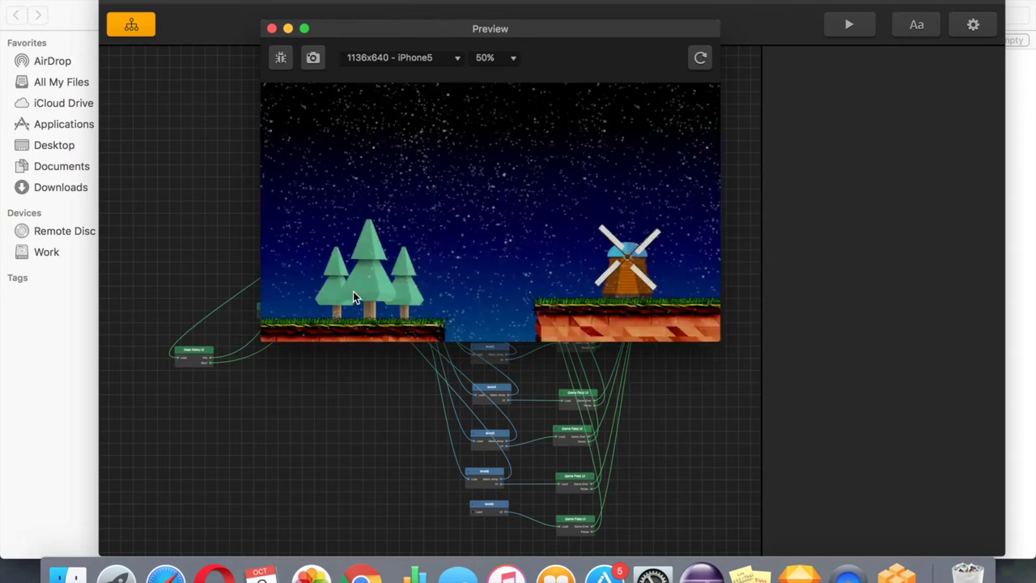
pyautogui.click(428, 258)
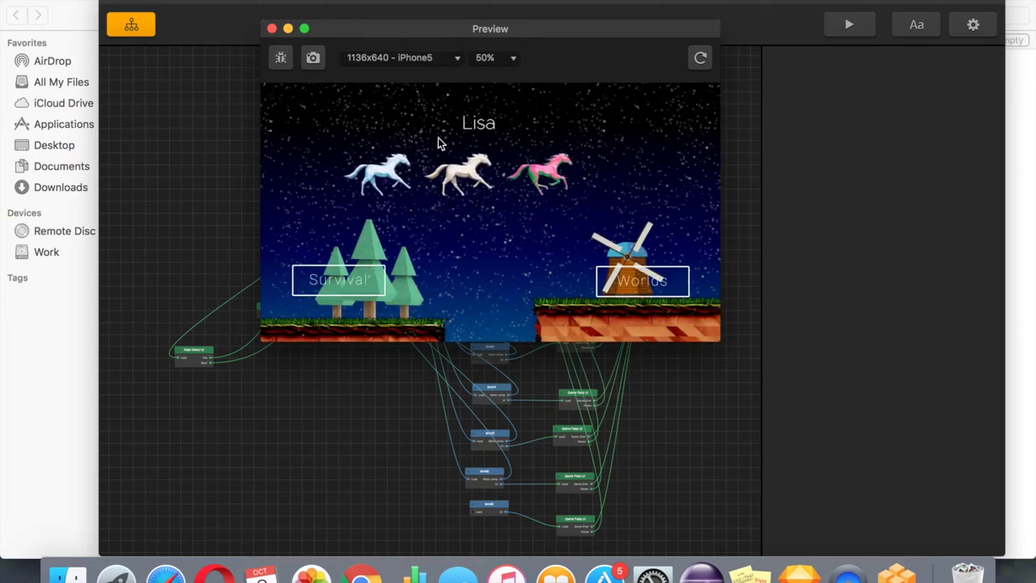
pyautogui.click(473, 180)
pyautogui.click(625, 281)
pyautogui.click(370, 181)
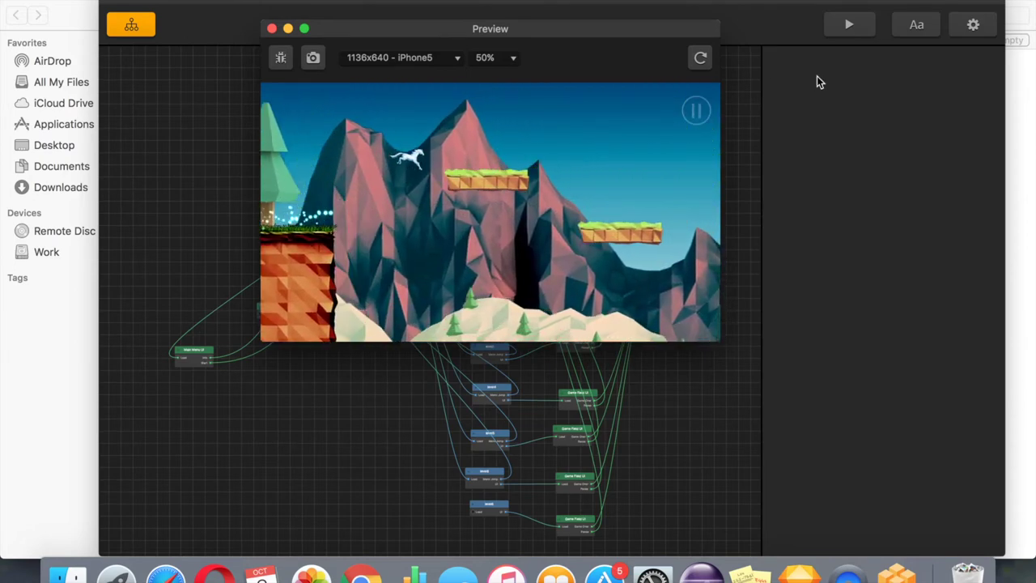
# Step: Close the game preview and quit Buildbox
pyautogui.click(272, 30)
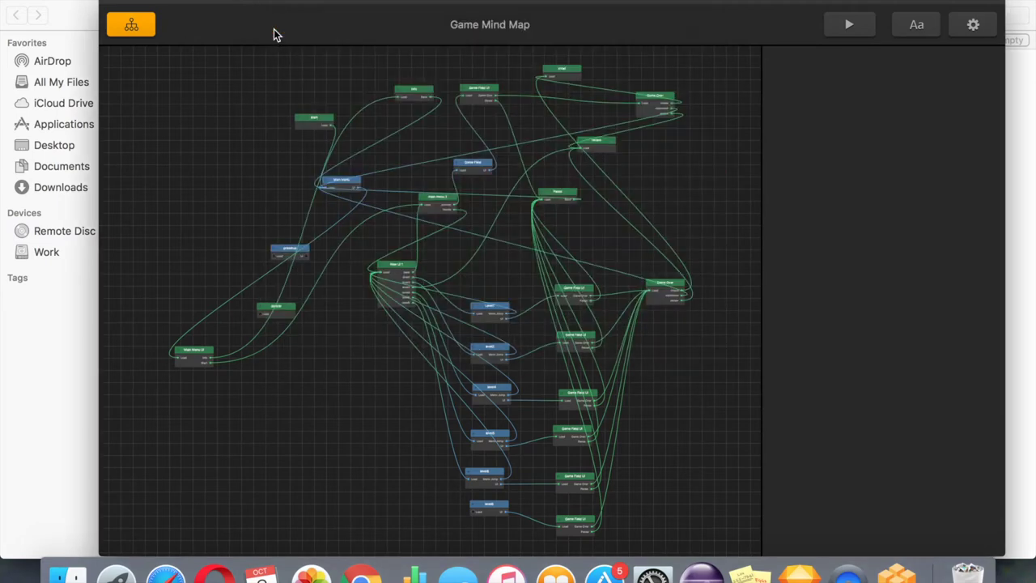
pyautogui.click(112, 6)
pyautogui.click(609, 287)
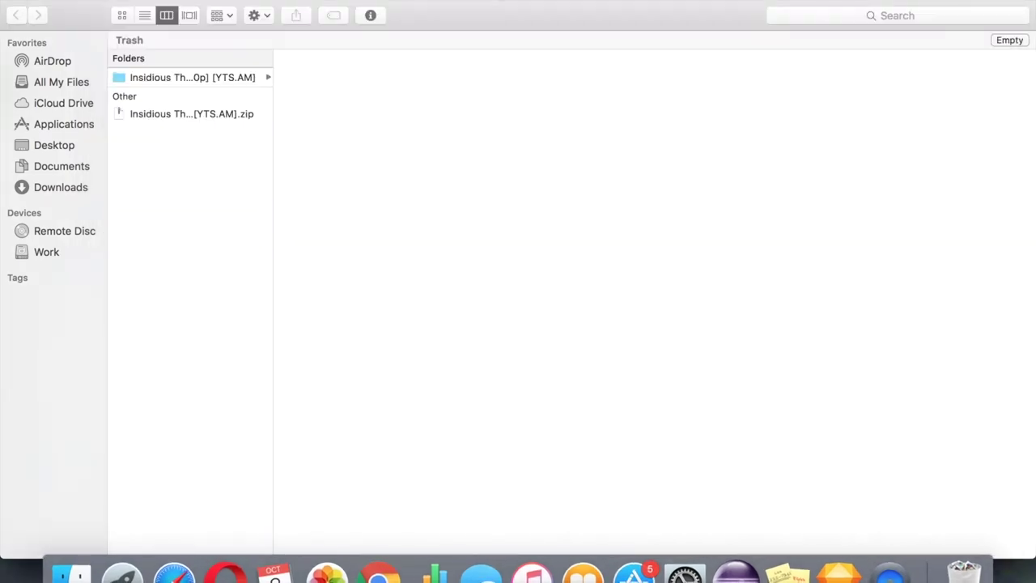
# Step: Minimize the Trash window, the Horse Runner project folder window and the browser to reveal the desktop
pyautogui.click(29, 4)
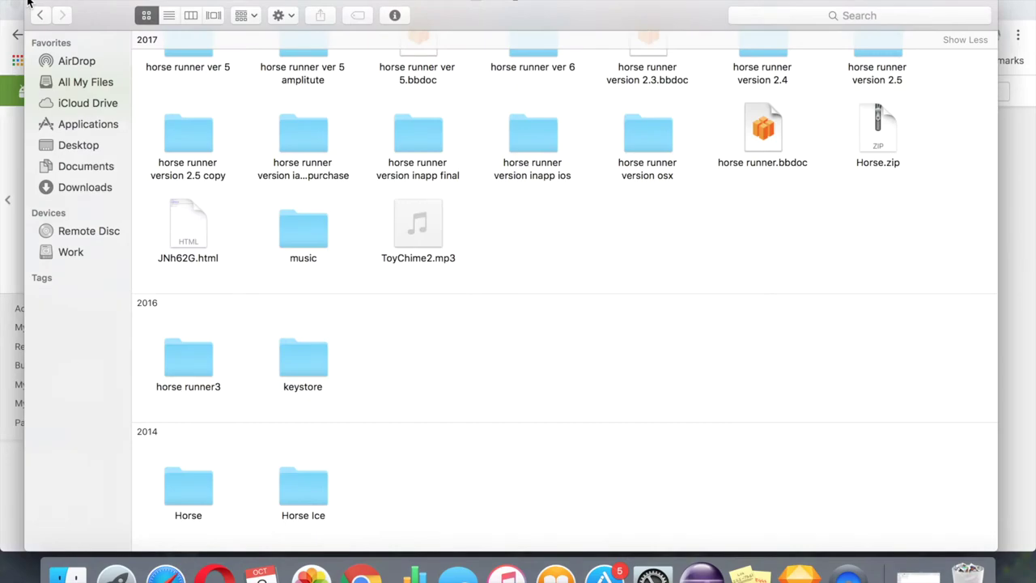
pyautogui.click(53, 2)
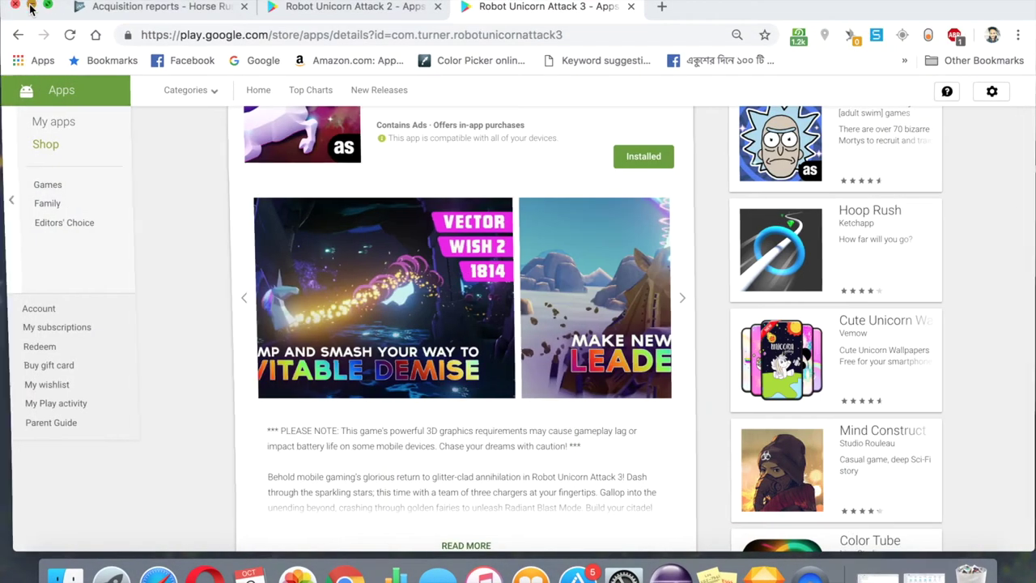
pyautogui.click(31, 8)
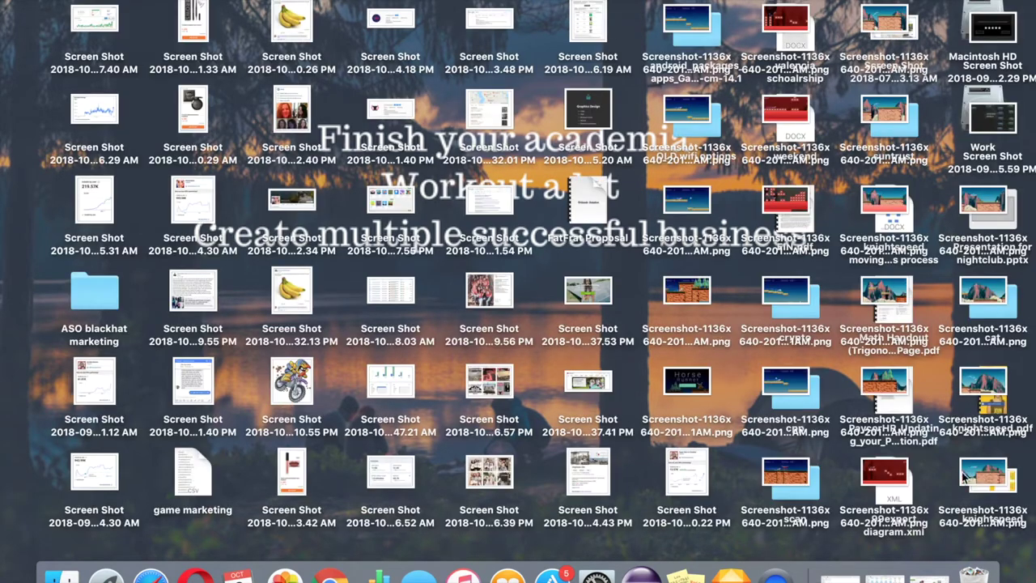
# Step: Restore the minimized Finder window holding the Horse Runner project files
pyautogui.click(884, 577)
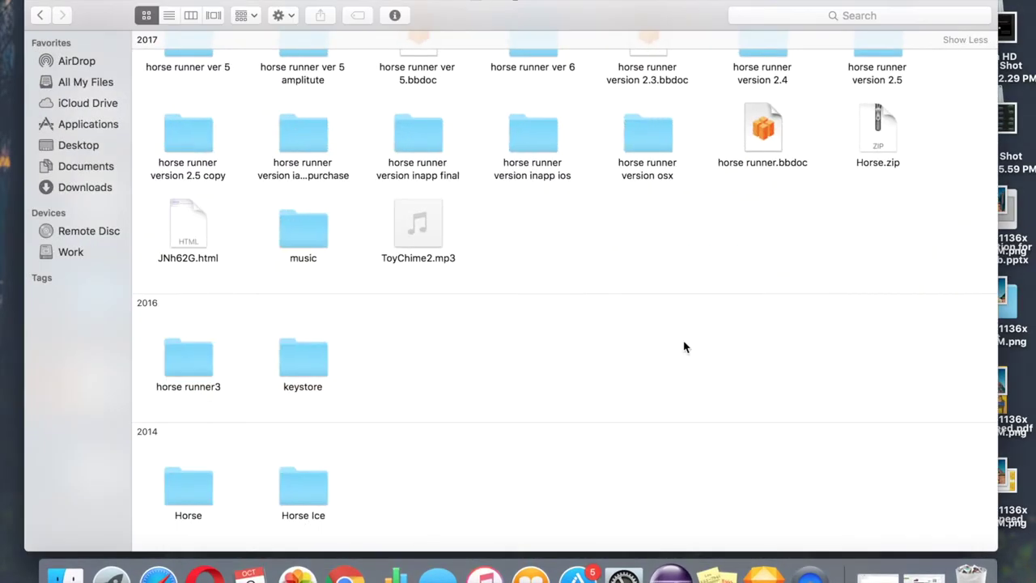
pyautogui.scroll(15, 684, 348)
pyautogui.press('t')
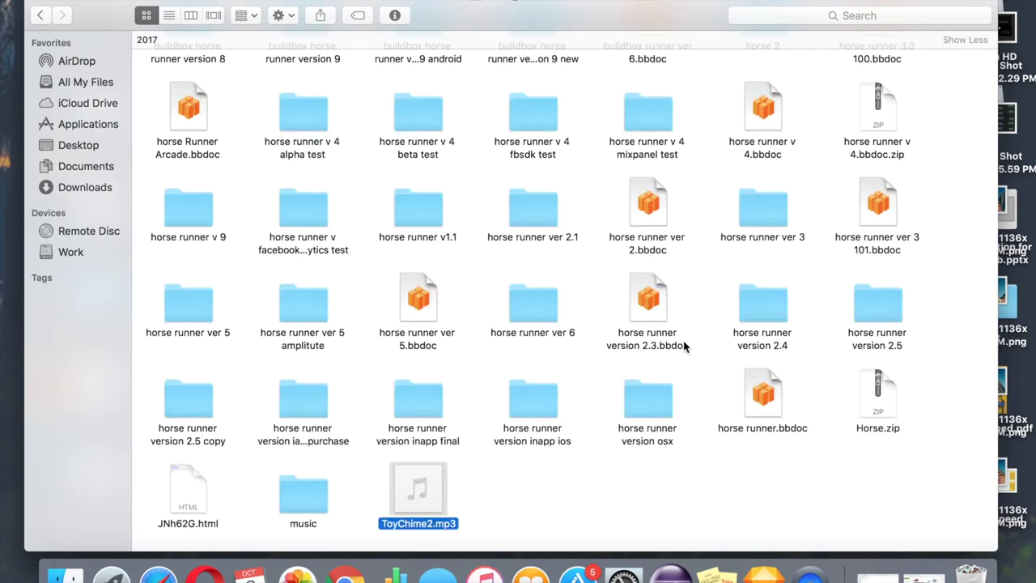
pyautogui.click(605, 502)
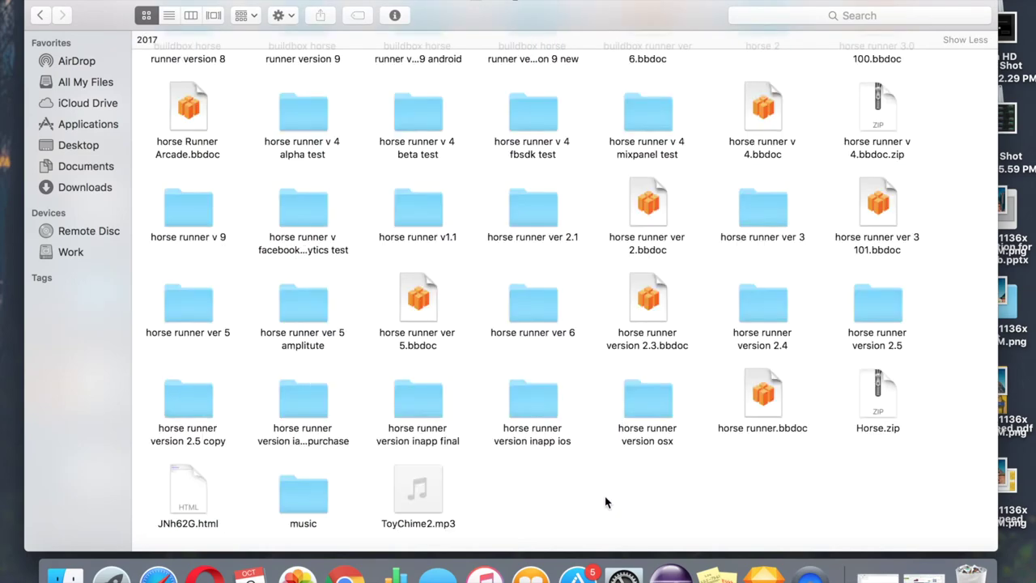
pyautogui.press('super+n')
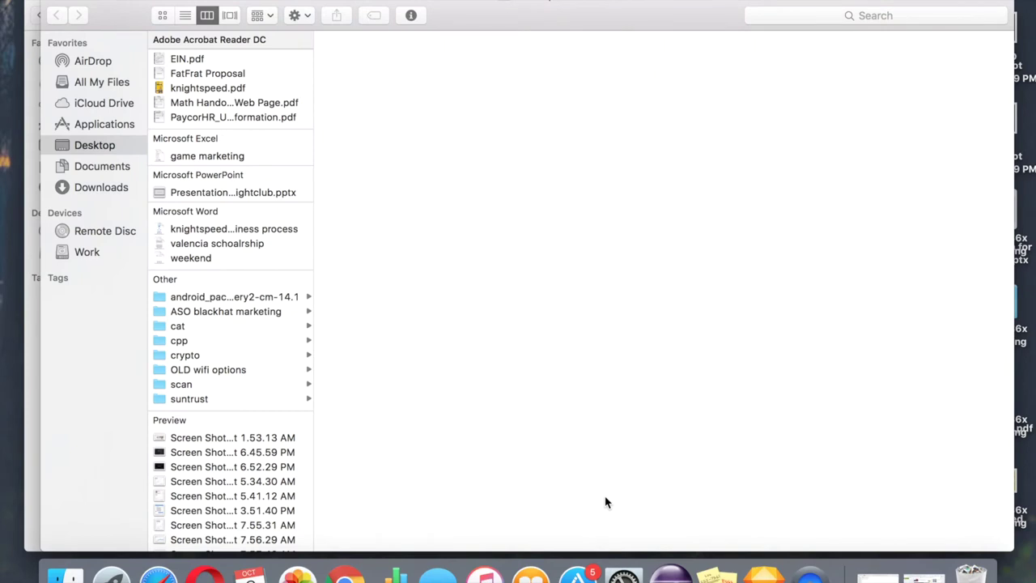
pyautogui.press('super+w')
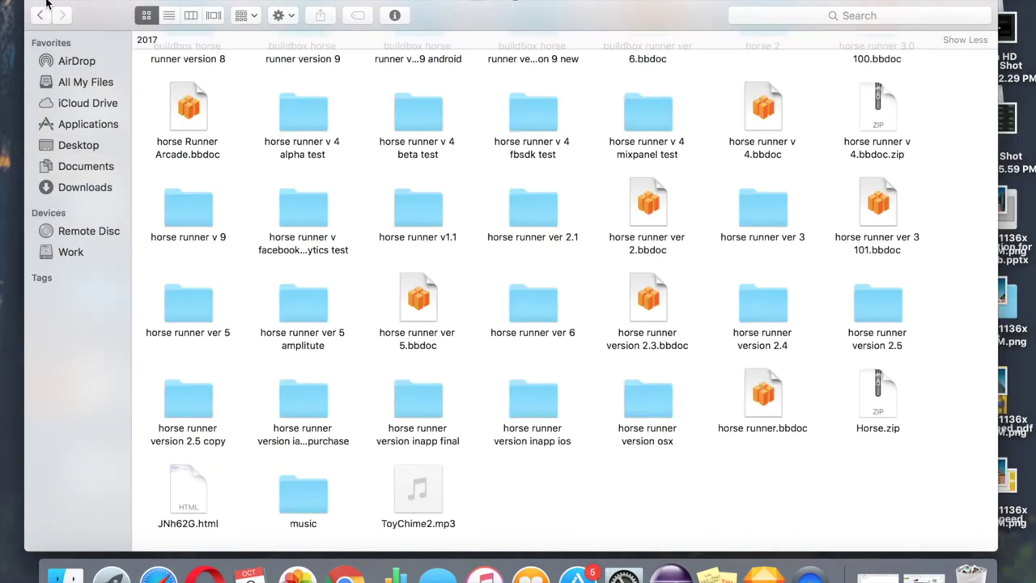
# Step: Create a folder named screenShots in the Horse Runner project folder
pyautogui.press('shift+super+n')
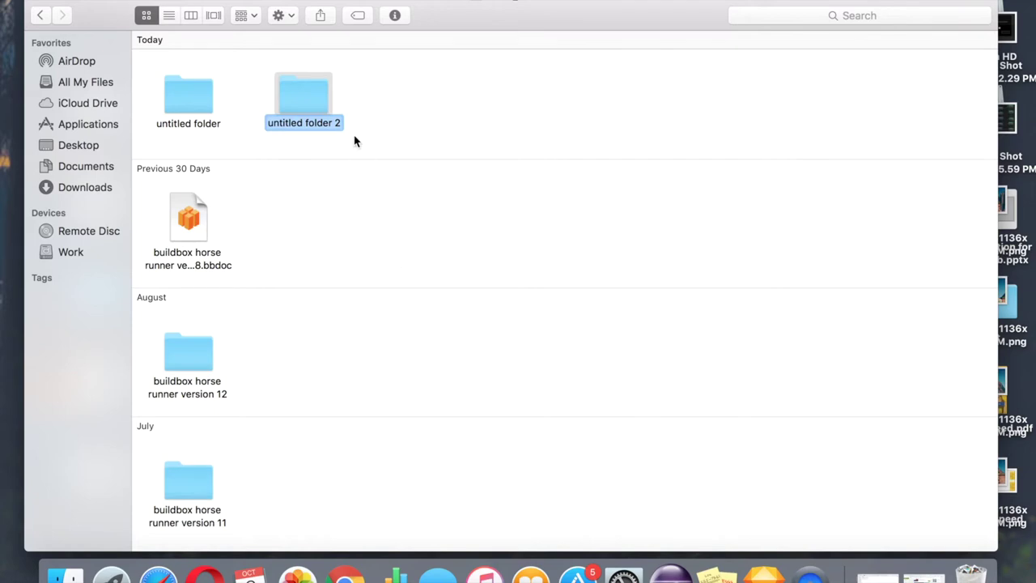
pyautogui.write('screenShots')
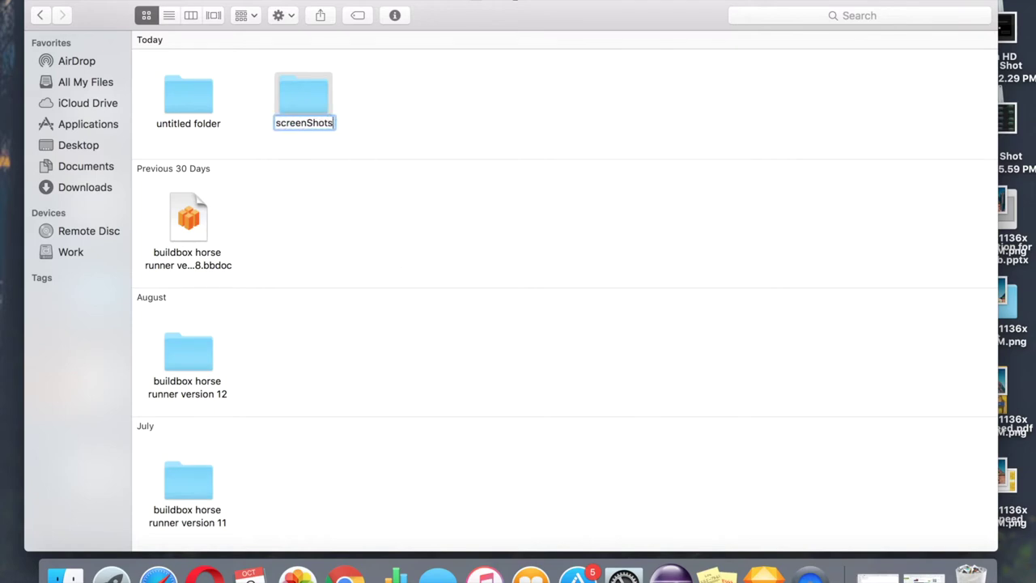
pyautogui.press('Return')
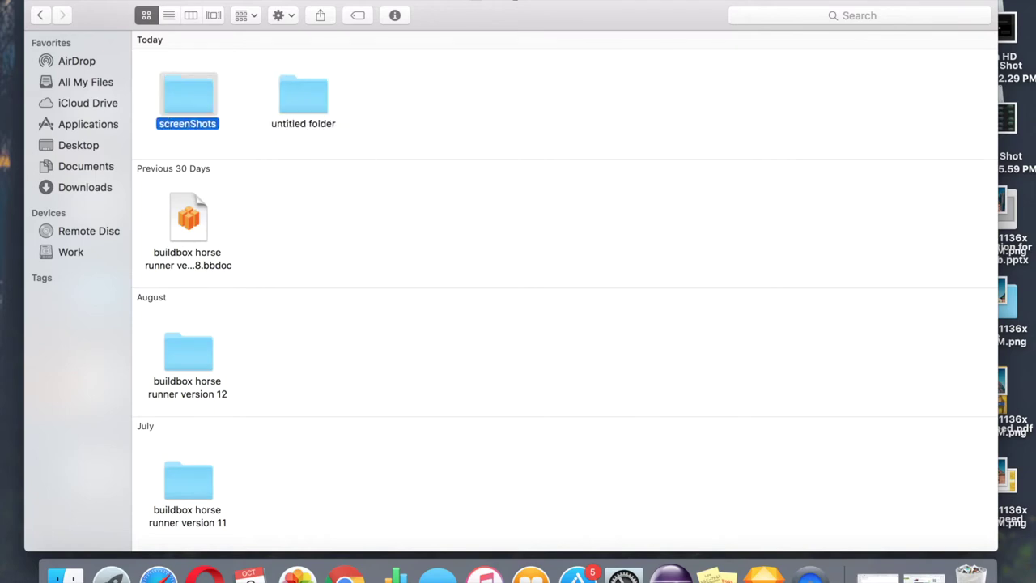
# Step: Delete the leftover untitled folder and open the screenShots folder
pyautogui.click(293, 105)
pyautogui.press('Down')
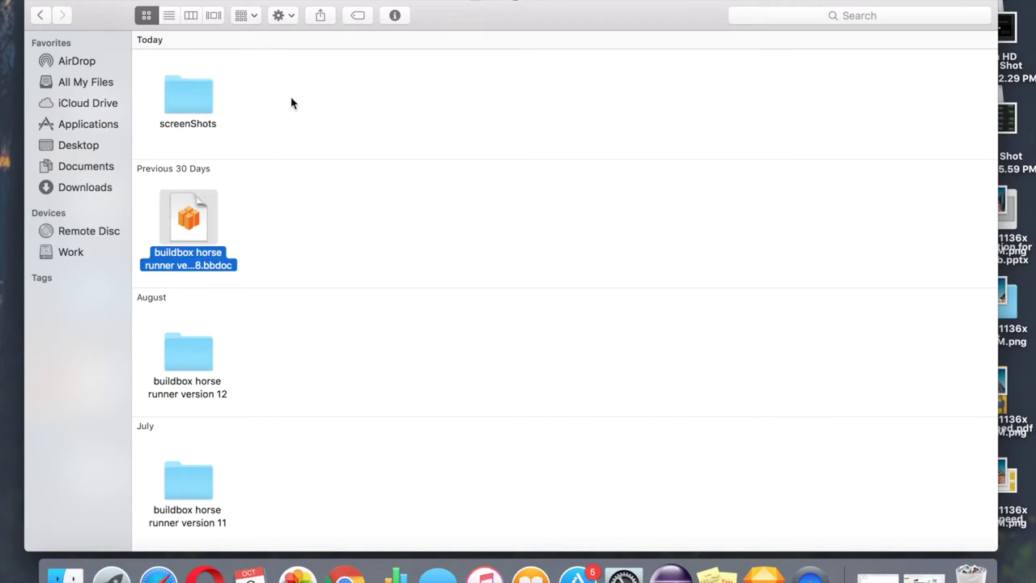
pyautogui.doubleClick(206, 100)
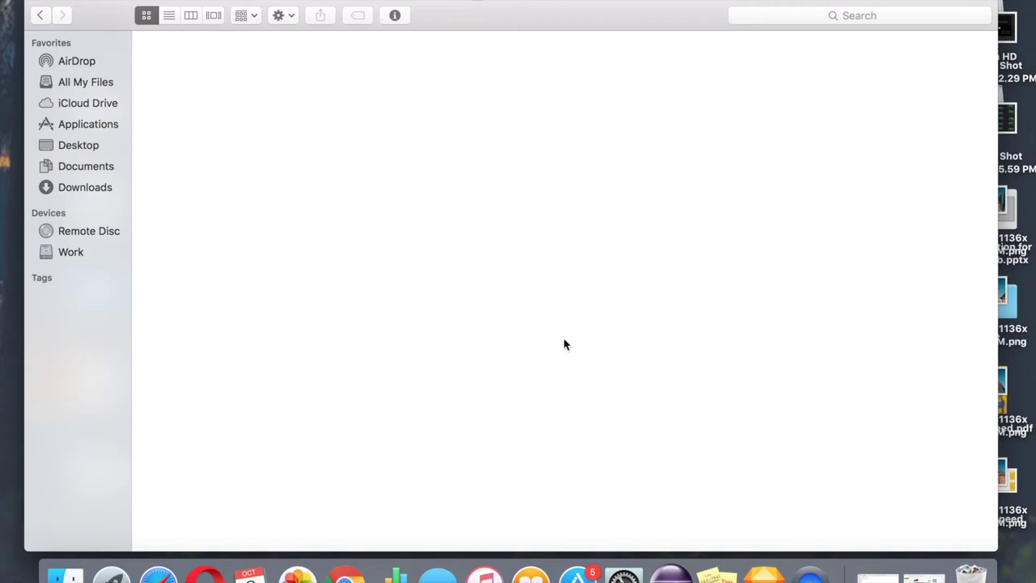
# Step: Try to pick out the captured game screenshots among the overlapping files on the desktop
pyautogui.hotkey('ctrl', 'Right')
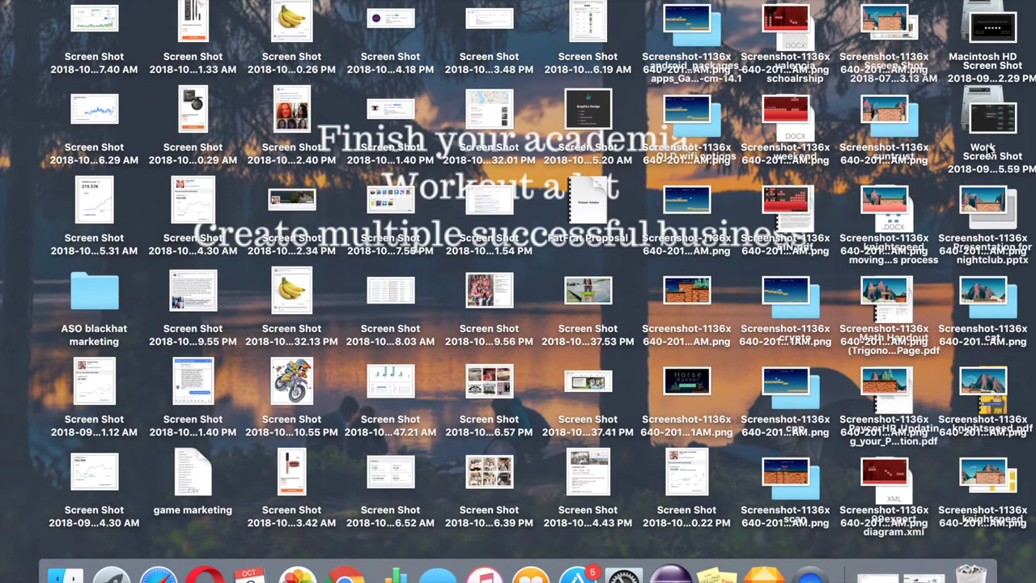
pyautogui.moveTo(1001, 125); pyautogui.dragTo(890, 219)
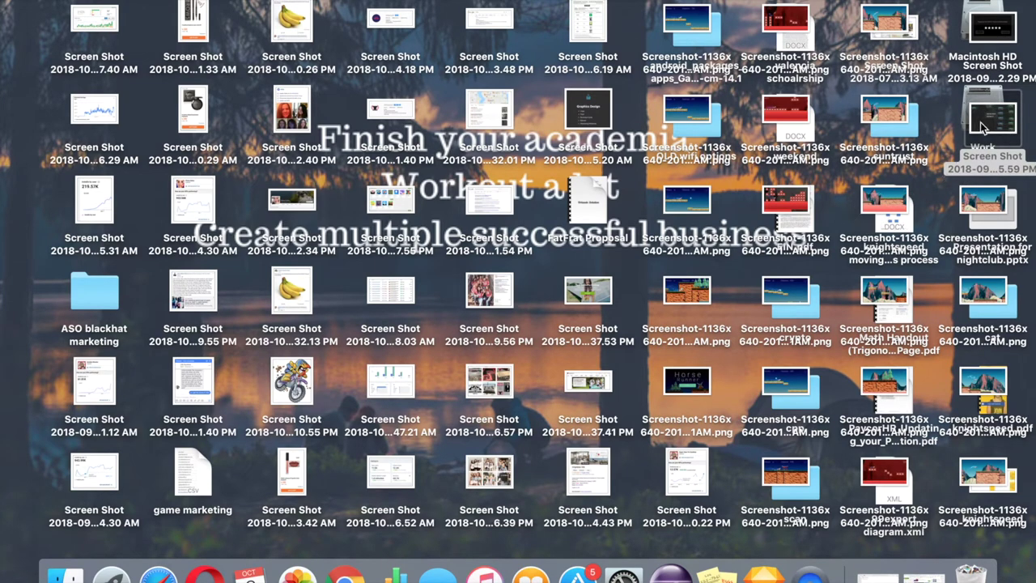
pyautogui.moveTo(893, 137); pyautogui.dragTo(1012, 130)
pyautogui.moveTo(987, 41); pyautogui.dragTo(976, 102)
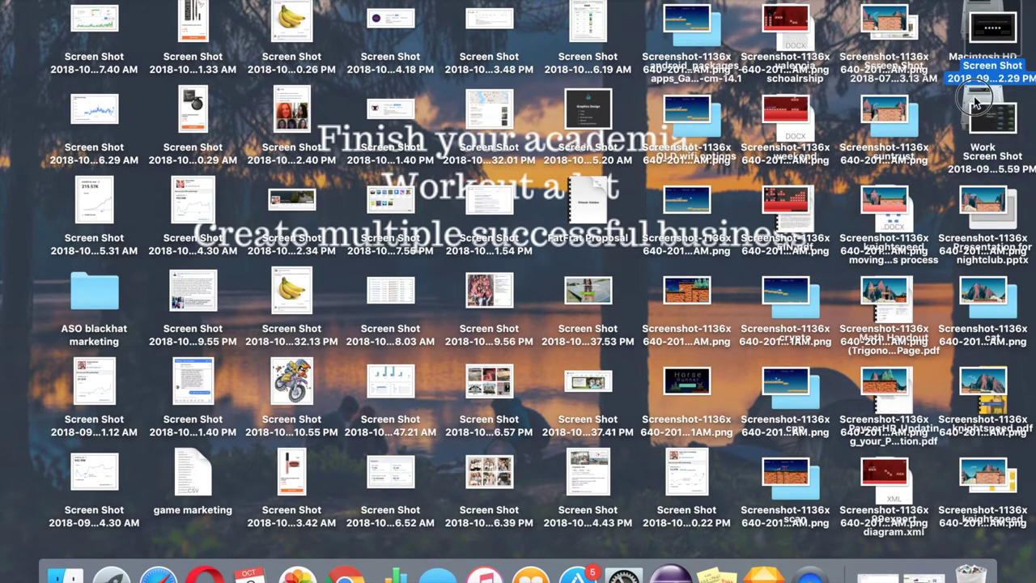
pyautogui.click(931, 126)
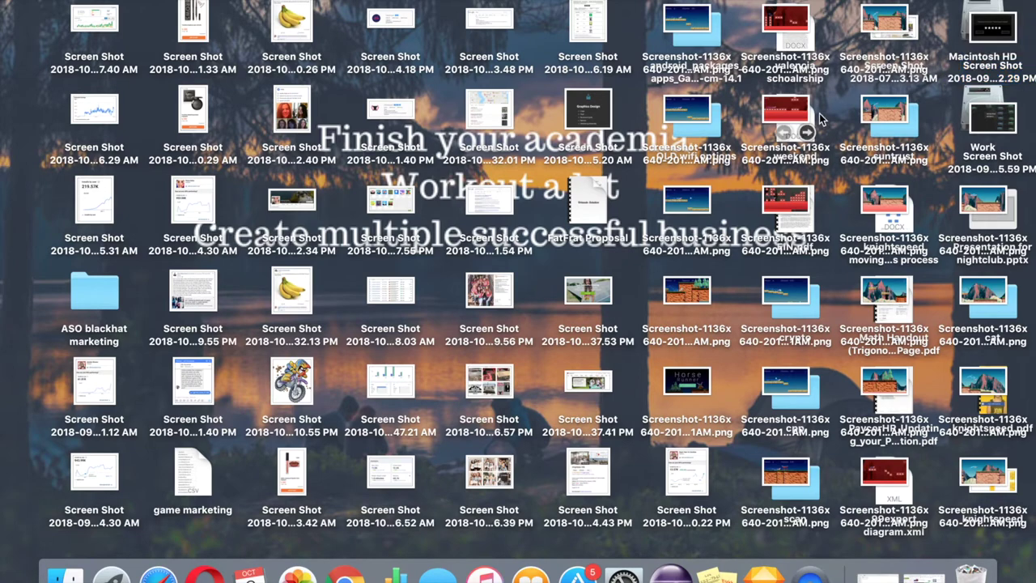
pyautogui.click(791, 115)
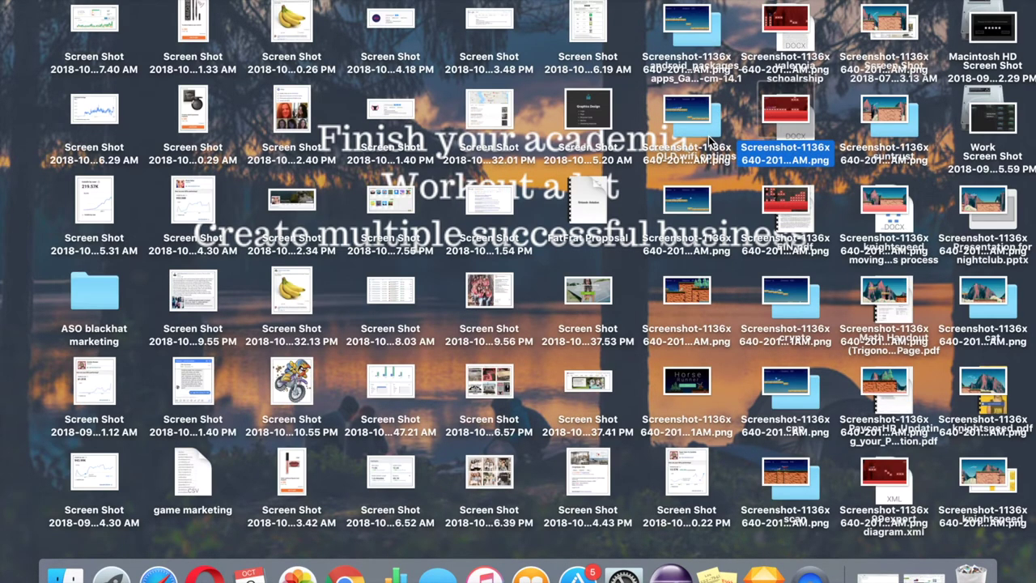
pyautogui.doubleClick(709, 136)
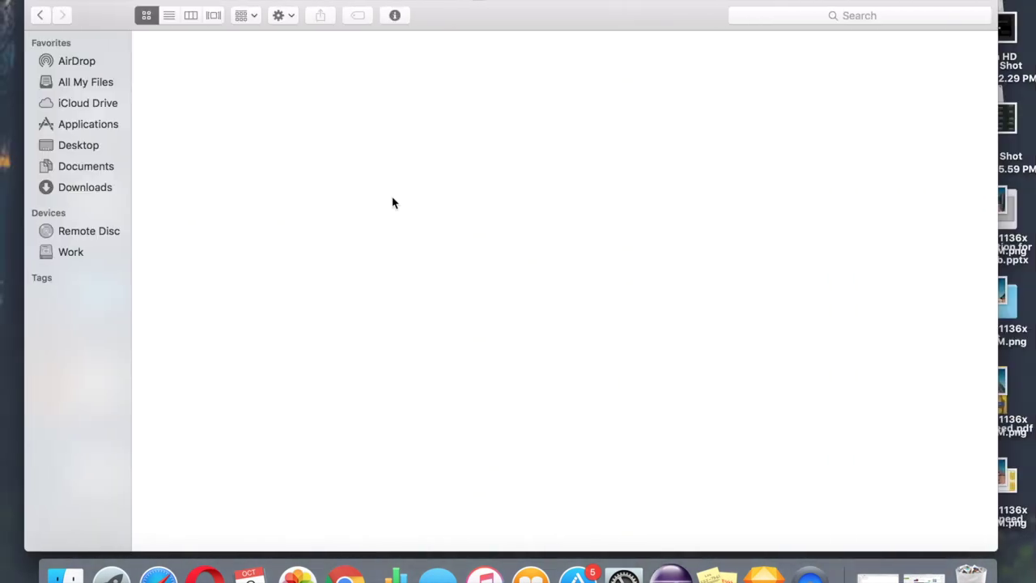
# Step: Open the Desktop folder in a new Finder tab and locate the captured Screenshot-1136x640 game images
pyautogui.rightClick(76, 143)
pyautogui.click(109, 150)
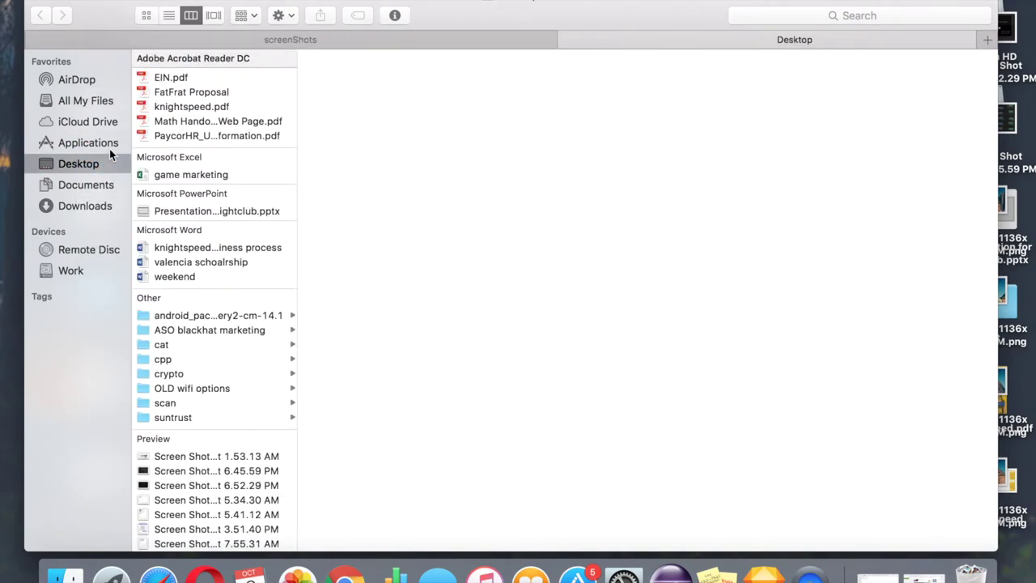
pyautogui.scroll(-5, 195, 340)
pyautogui.scroll(-4, 194, 340)
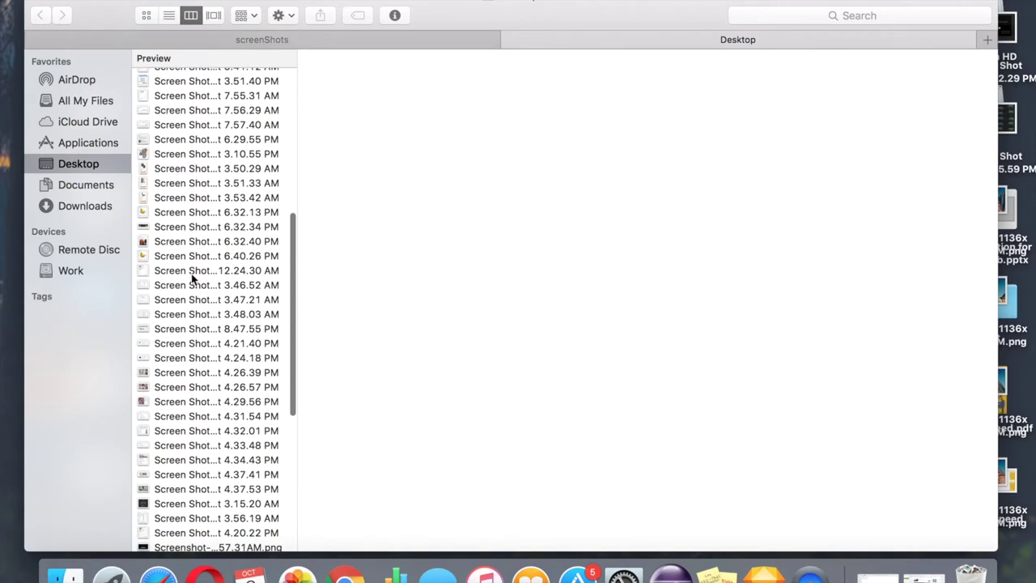
pyautogui.click(195, 270)
pyautogui.click(194, 256)
pyautogui.scroll(5, 194, 243)
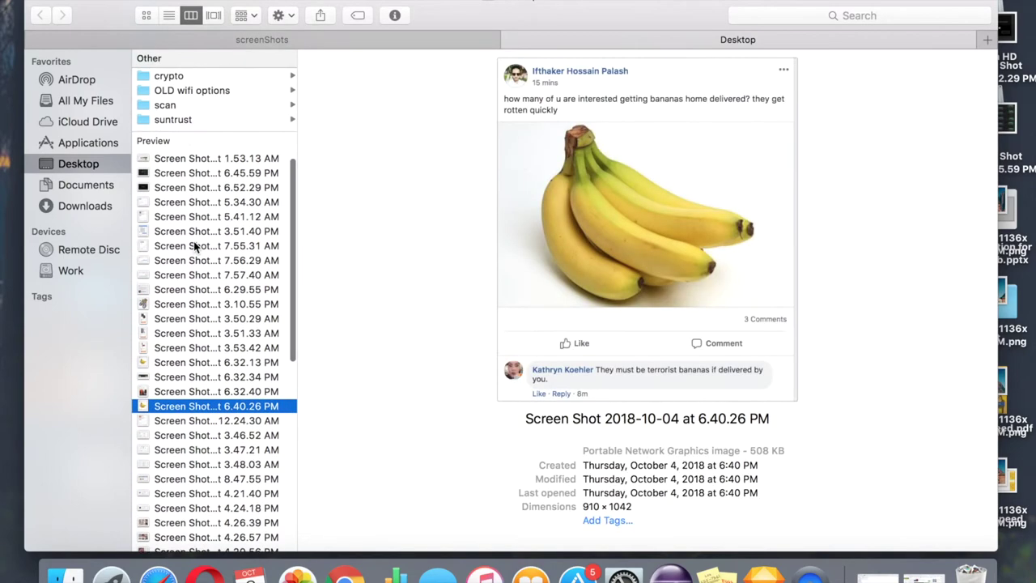
pyautogui.click(190, 175)
pyautogui.click(194, 233)
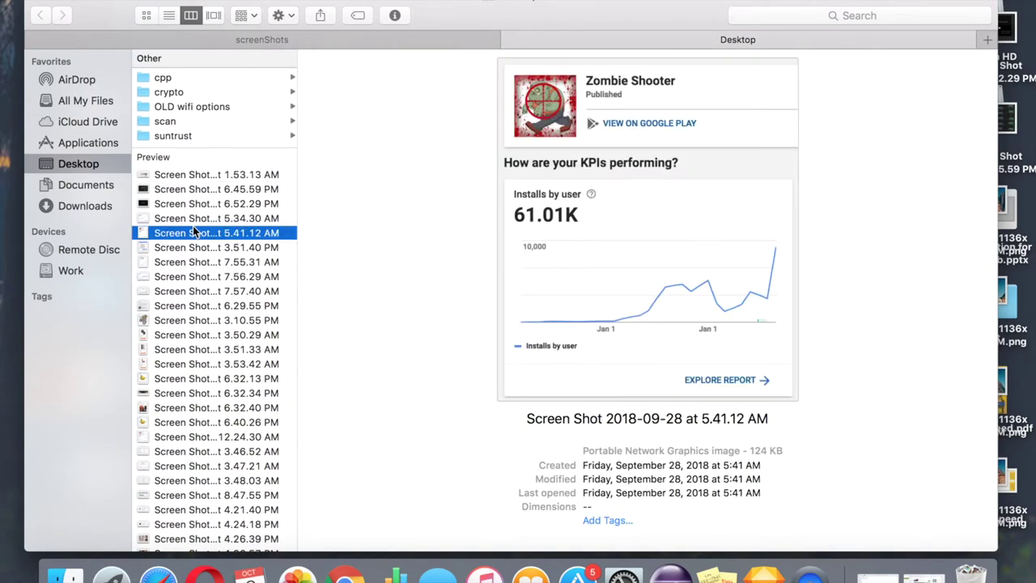
pyautogui.click(194, 260)
pyautogui.scroll(-6, 197, 348)
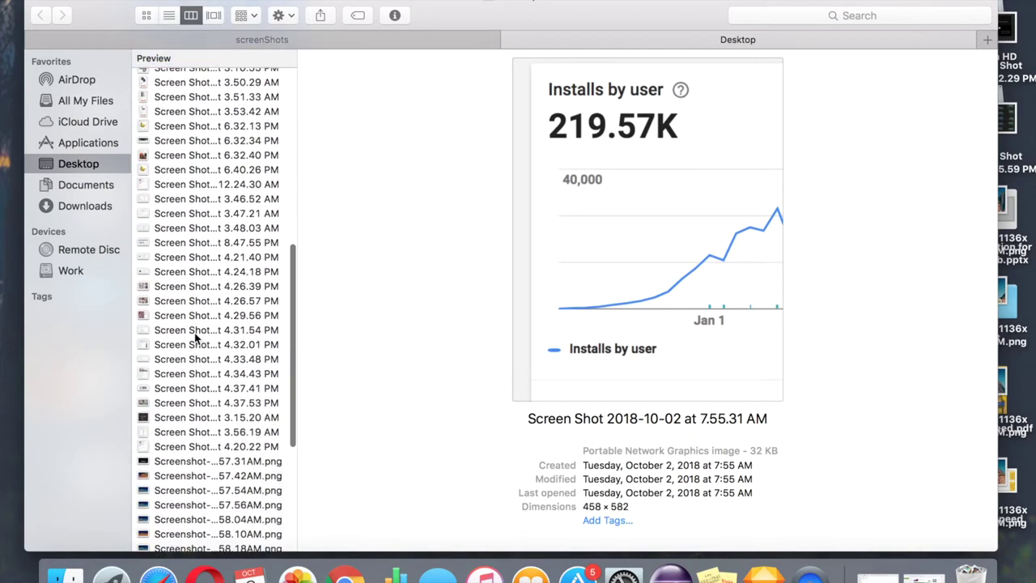
pyautogui.click(195, 332)
pyautogui.scroll(-6, 195, 340)
pyautogui.scroll(1, 193, 347)
pyautogui.click(194, 350)
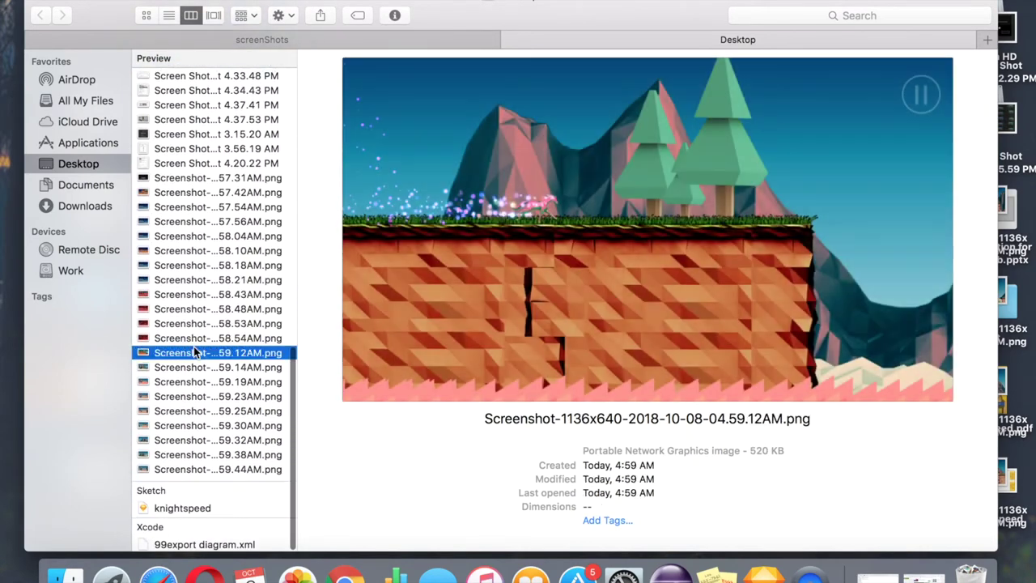
# Step: Duplicate the 21 game screenshots in the Desktop folder and move the copies to the Trash
pyautogui.click(189, 469)
pyautogui.hotkey('shift', 'Up')
pyautogui.hotkey('shift', 'Up')
pyautogui.hotkey('shift', 'Up')
pyautogui.hotkey('shift', 'Up')
pyautogui.hotkey('shift', 'Up')
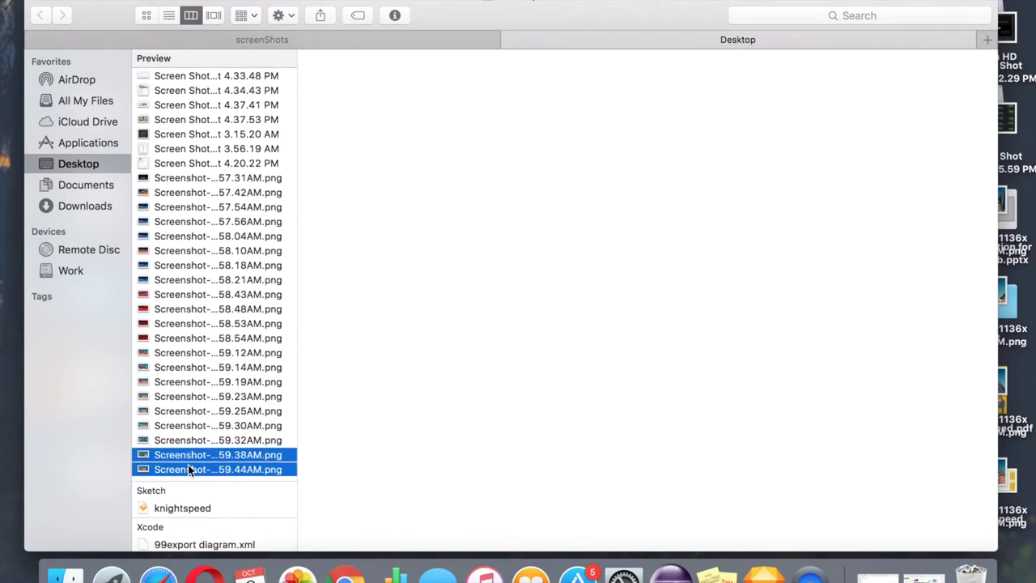
pyautogui.hotkey('shift', 'Up')
pyautogui.hotkey('shift', 'Up')
pyautogui.hotkey('shift', 'Up')
pyautogui.hotkey('shift', 'Up')
pyautogui.hotkey('shift', 'Up')
pyautogui.hotkey('shift', 'Up')
pyautogui.hotkey('shift', 'Up')
pyautogui.hotkey('shift', 'Up')
pyautogui.hotkey('shift', 'Up')
pyautogui.hotkey('shift', 'Up')
pyautogui.hotkey('shift', 'Up')
pyautogui.hotkey('shift', 'Up')
pyautogui.hotkey('shift', 'Up')
pyautogui.hotkey('shift', 'Up')
pyautogui.hotkey('shift', 'Up')
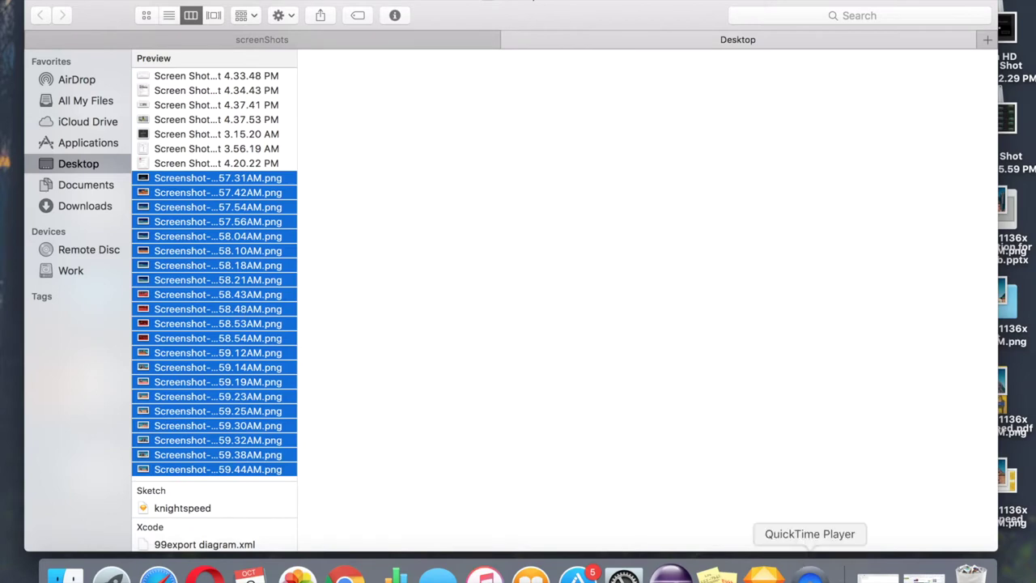
pyautogui.moveTo(238, 403); pyautogui.dragTo(238, 403)
pyautogui.rightClick(238, 408)
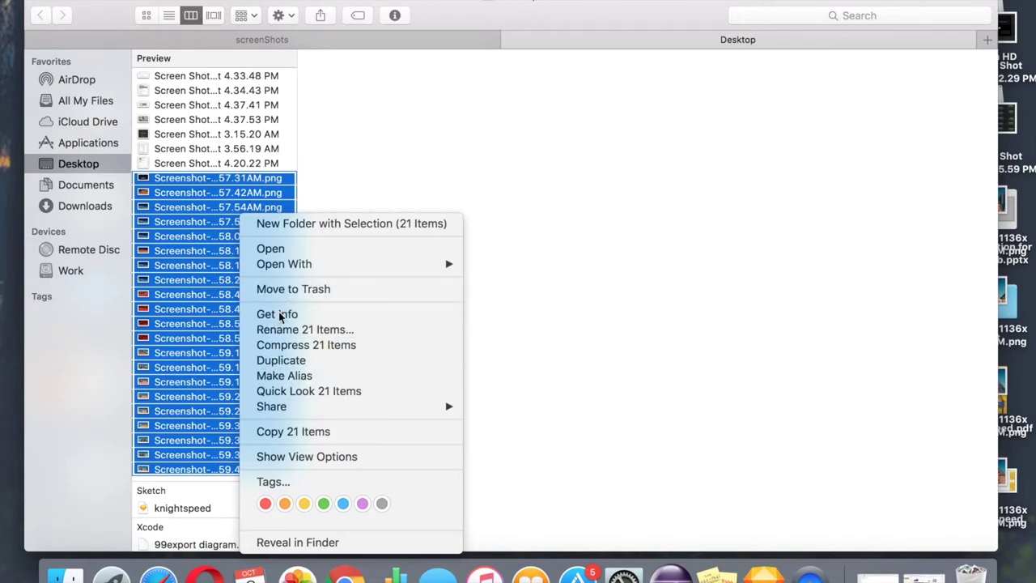
pyautogui.click(291, 364)
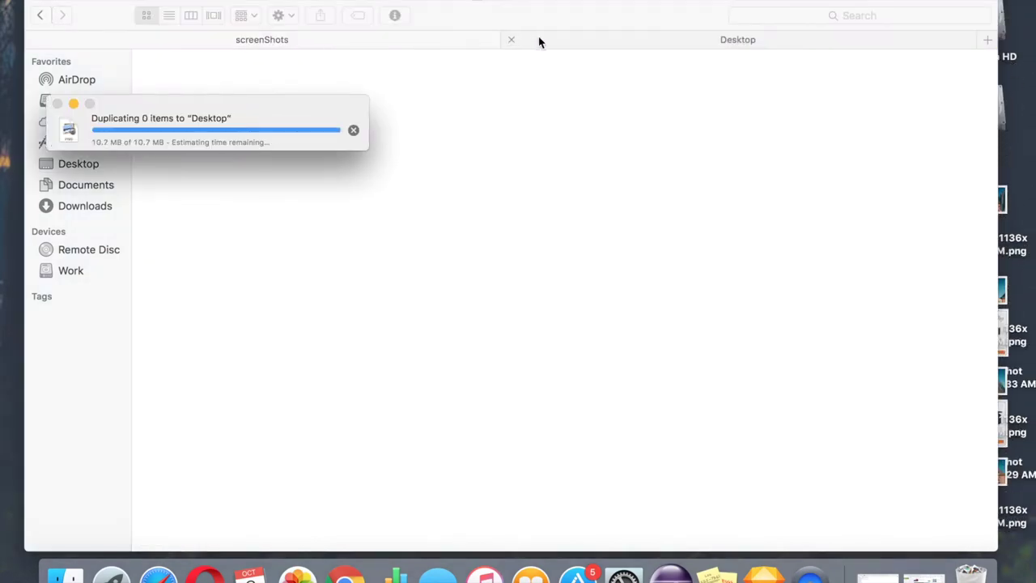
pyautogui.click(606, 40)
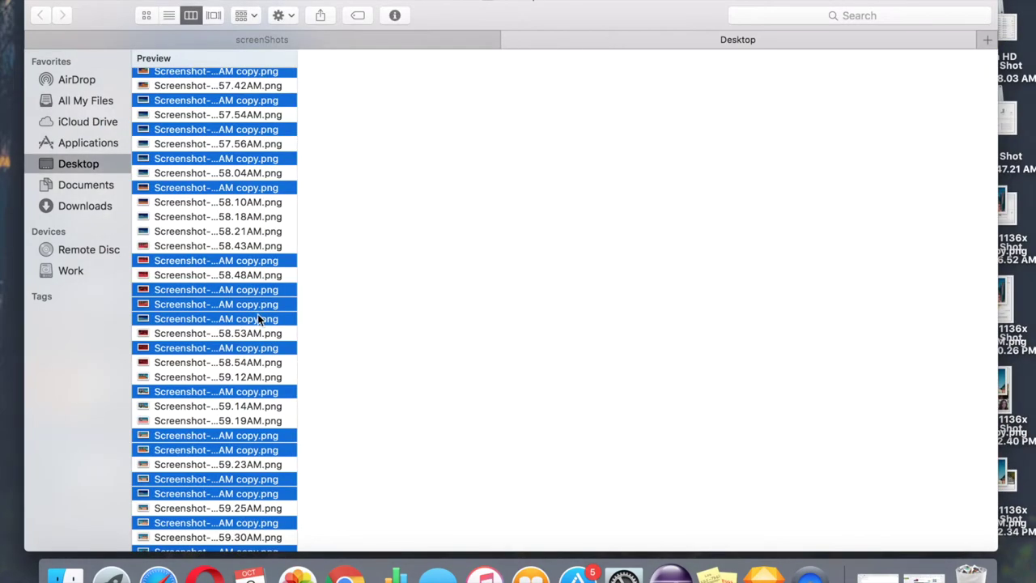
pyautogui.press('super+BackSpace')
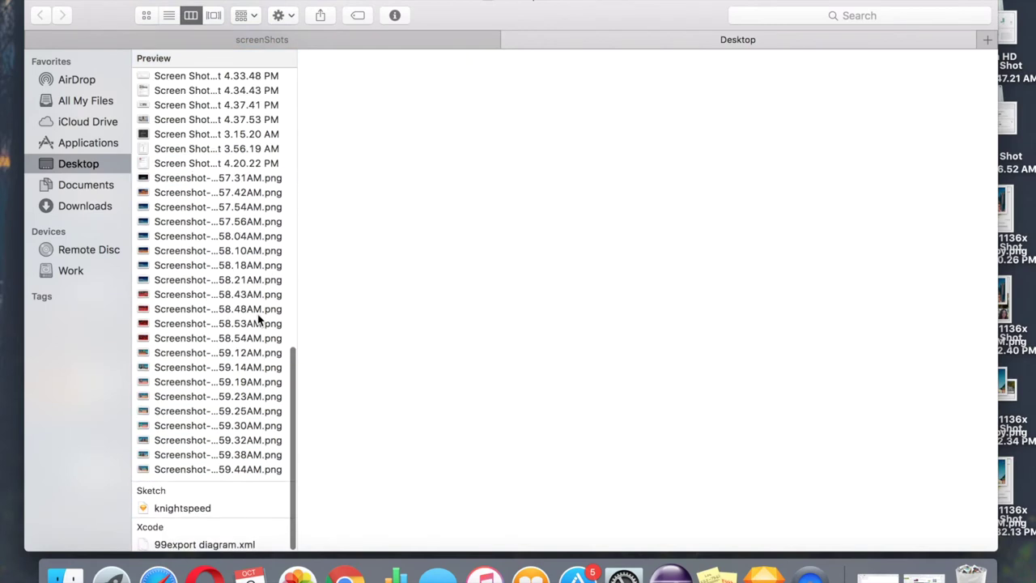
# Step: Group the 21 Screenshot-1136x640 images in the Desktop folder into a new folder named screenshots
pyautogui.scroll(-1, 234, 256)
pyautogui.click(202, 470)
pyautogui.hotkey('shift', 'Up')
pyautogui.hotkey('shift', 'Up')
pyautogui.hotkey('shift', 'Up')
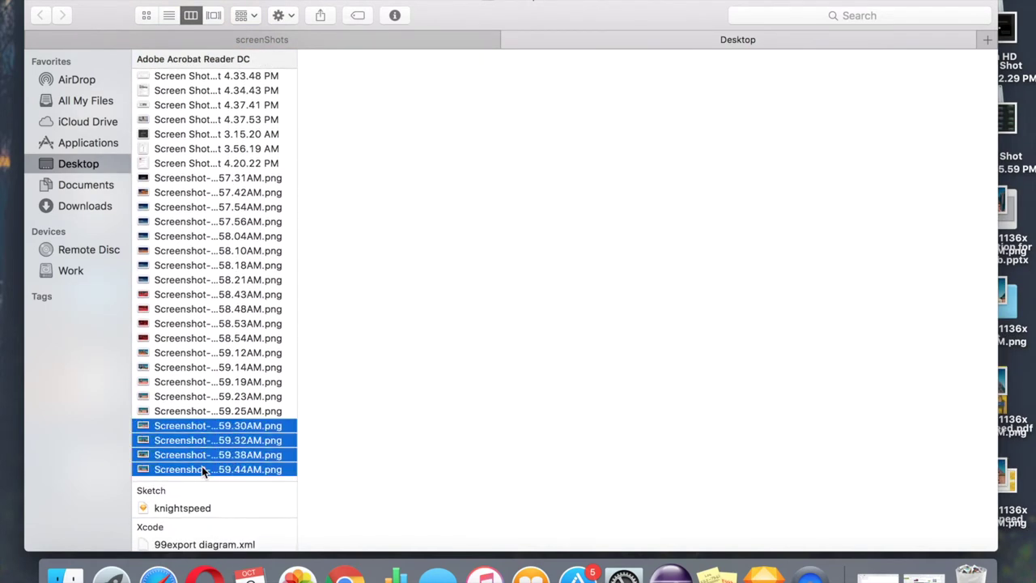
pyautogui.hotkey('shift', 'Up')
pyautogui.hotkey('shift', 'Up')
pyautogui.hotkey('shift', 'Up')
pyautogui.hotkey('shift', 'Up')
pyautogui.hotkey('shift', 'Up')
pyautogui.hotkey('shift', 'Up')
pyautogui.hotkey('shift', 'Up')
pyautogui.hotkey('shift', 'Up')
pyautogui.hotkey('shift', 'Up')
pyautogui.hotkey('shift', 'Up')
pyautogui.hotkey('shift', 'Up')
pyautogui.hotkey('shift', 'Up')
pyautogui.hotkey('shift', 'Up')
pyautogui.hotkey('shift', 'Up')
pyautogui.hotkey('shift', 'Up')
pyautogui.hotkey('shift', 'Up')
pyautogui.hotkey('shift', 'Up')
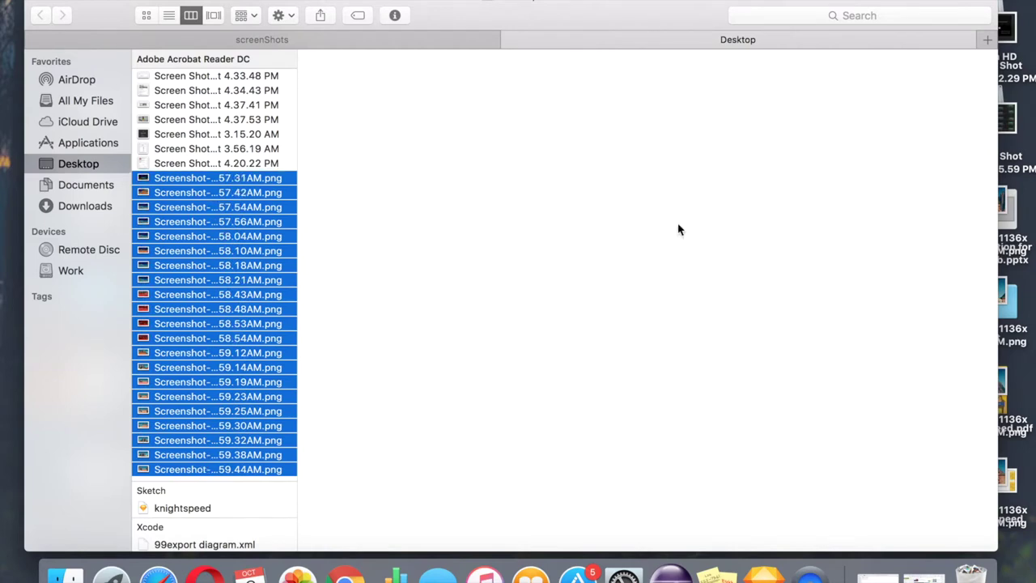
pyautogui.rightClick(250, 237)
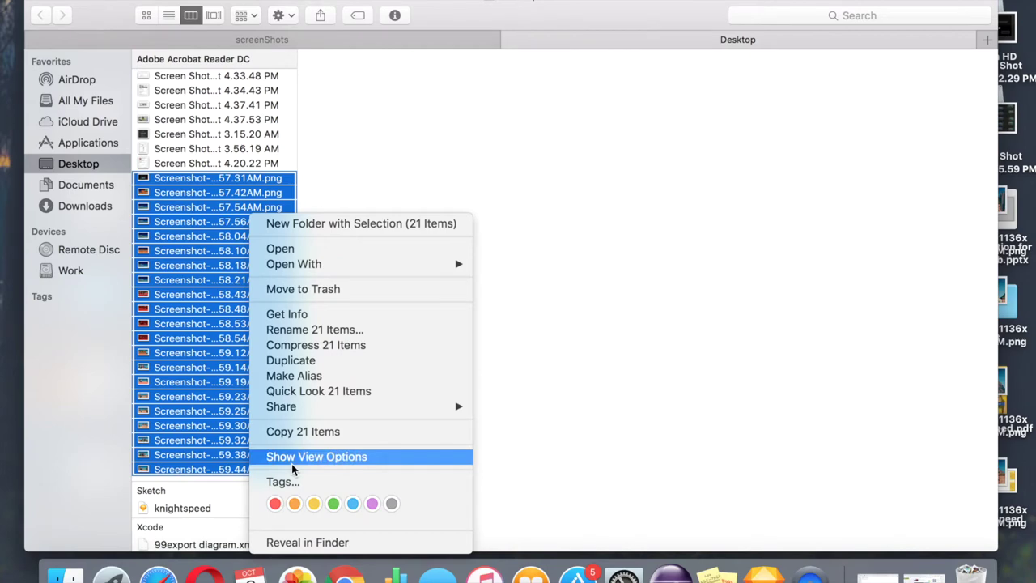
pyautogui.click(331, 225)
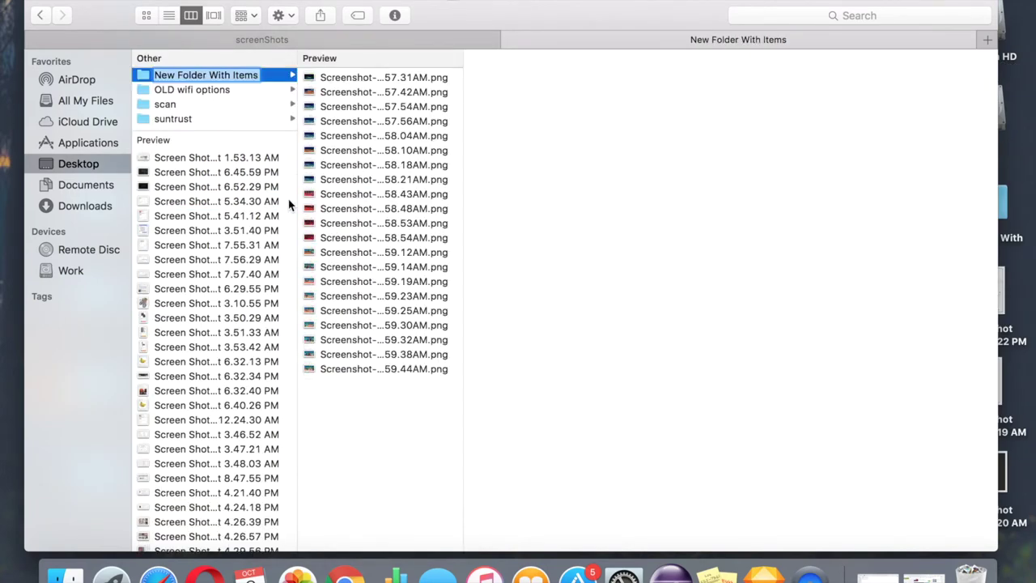
pyautogui.write('W')
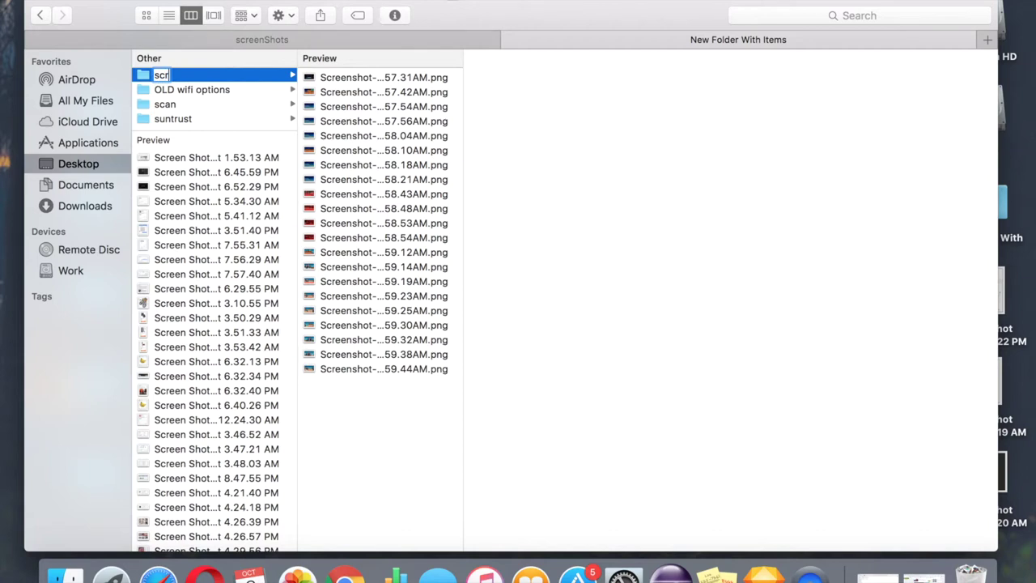
pyautogui.press('Return')
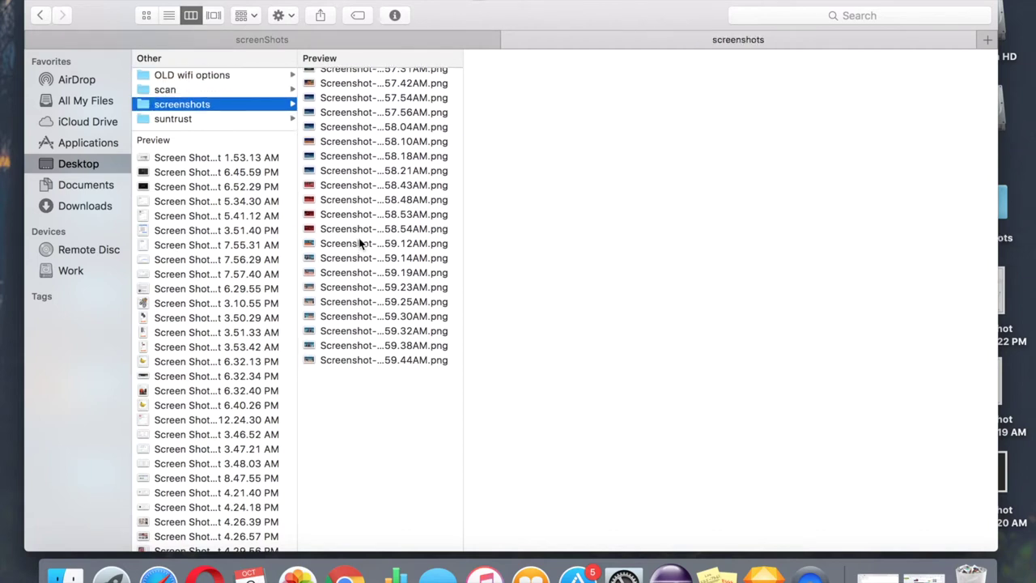
# Step: Preview a couple of images in the screenshots folder and show the folder in Cover Flow view
pyautogui.click(356, 150)
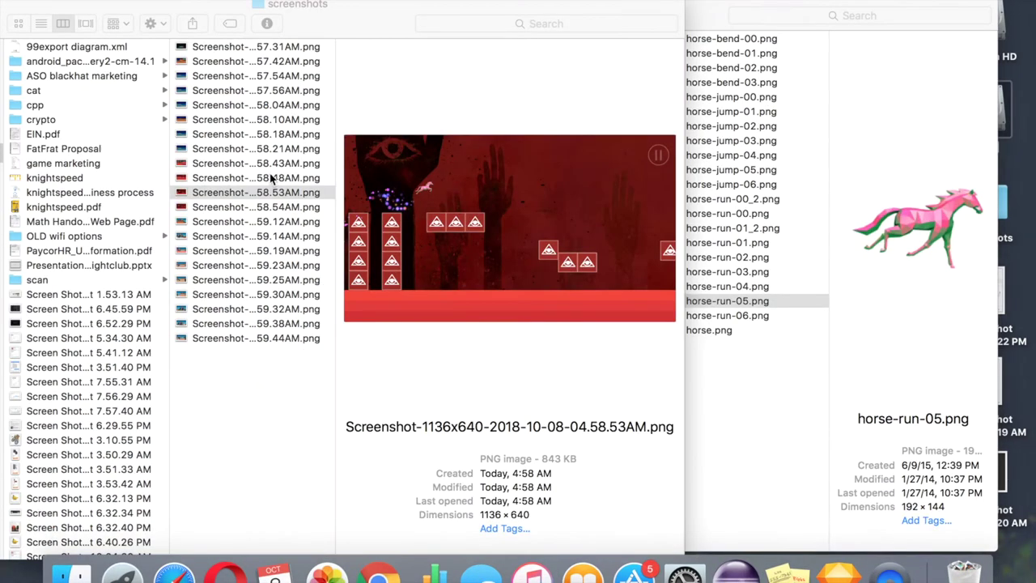
pyautogui.click(251, 91)
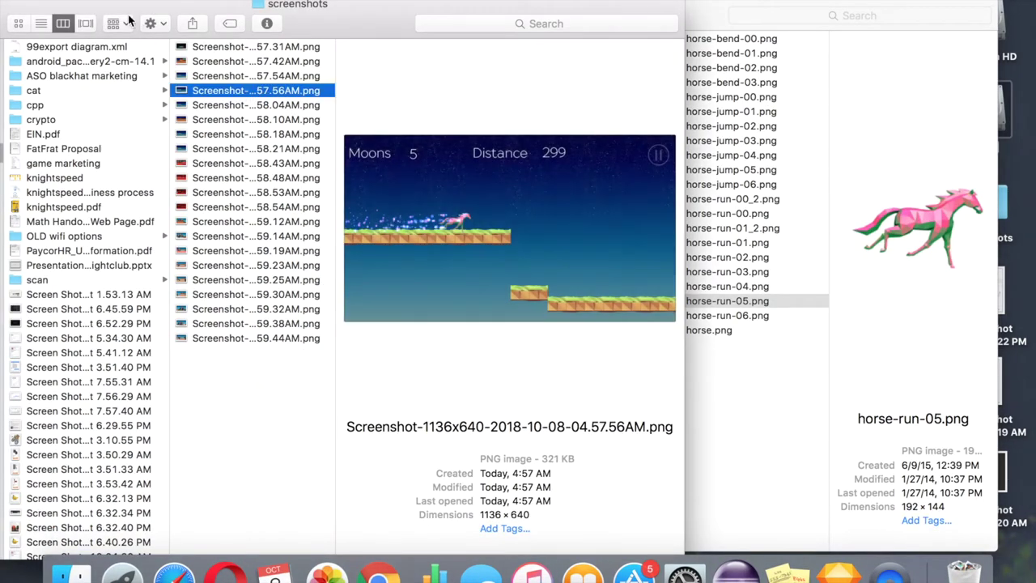
pyautogui.click(41, 24)
pyautogui.click(85, 23)
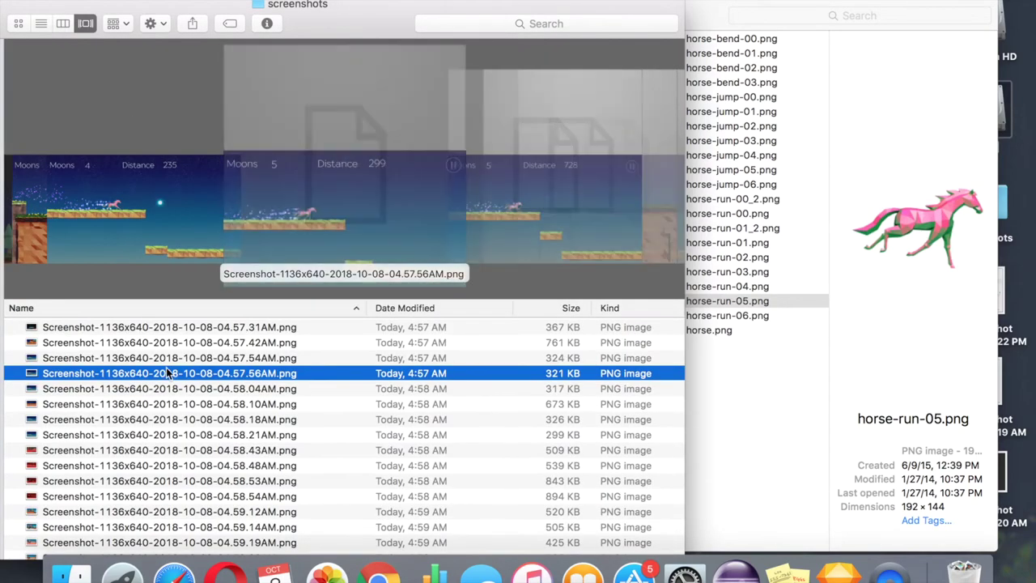
# Step: Examine the captured game screenshots one by one in Cover Flow view to compare the different levels
pyautogui.press('Up')
pyautogui.press('Up')
pyautogui.press('Up')
pyautogui.press('Down')
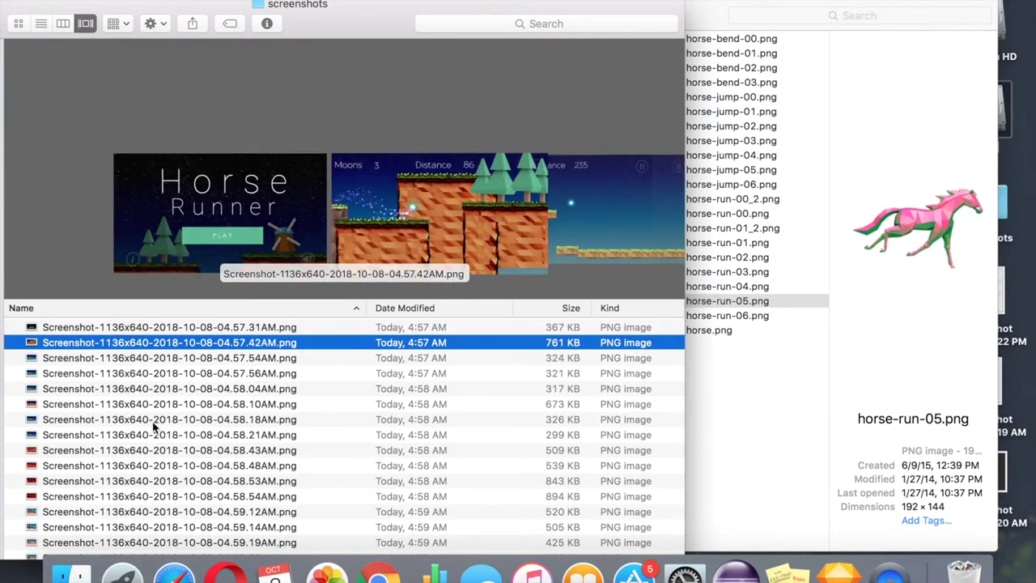
pyautogui.press('Down')
pyautogui.press('Down')
pyautogui.press('Down')
pyautogui.press('Down')
pyautogui.press('Down')
pyautogui.press('Down')
pyautogui.press('Down')
pyautogui.press('Down')
pyautogui.press('Down')
pyautogui.press('Down')
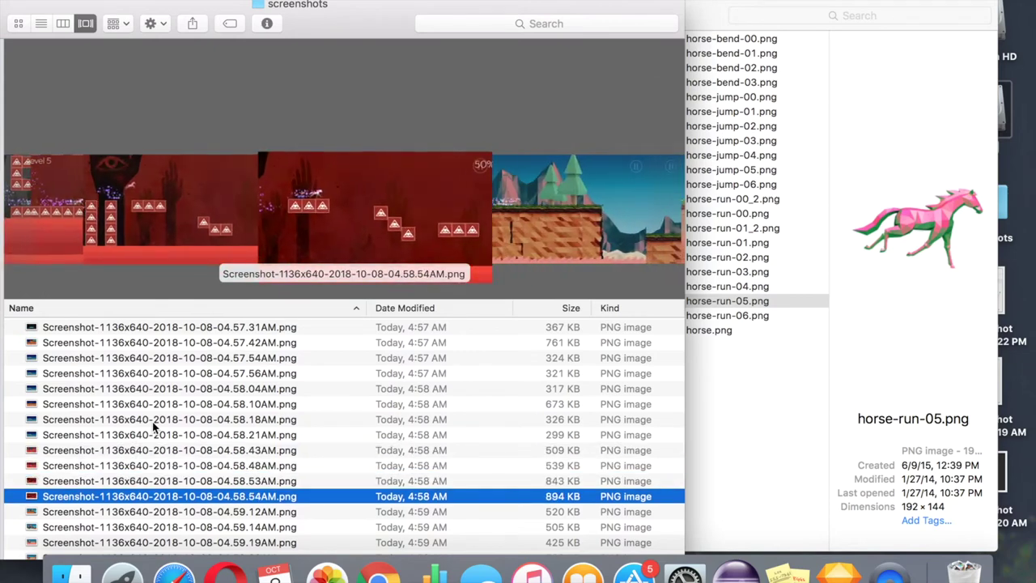
pyautogui.press('Up')
pyautogui.press('Up')
pyautogui.press('Down')
pyautogui.press('Down')
pyautogui.press('Down')
pyautogui.press('Down')
pyautogui.press('Down')
pyautogui.press('Down')
pyautogui.press('Down')
pyautogui.press('Up')
pyautogui.press('Up')
pyautogui.press('Up')
pyautogui.press('Up')
pyautogui.press('Down')
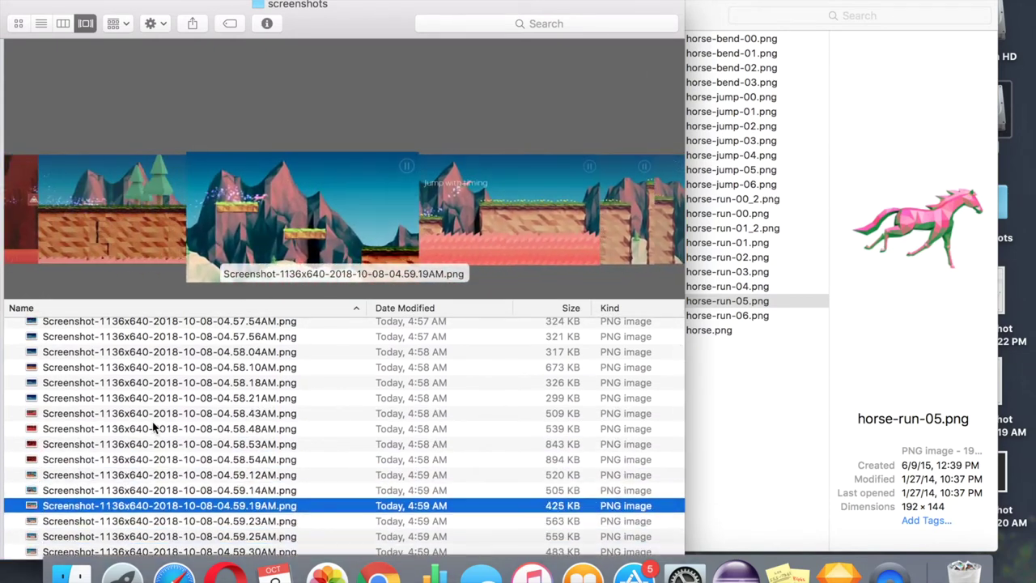
pyautogui.press('Down')
pyautogui.press('Down')
pyautogui.press('Down')
pyautogui.press('Down')
pyautogui.press('Down')
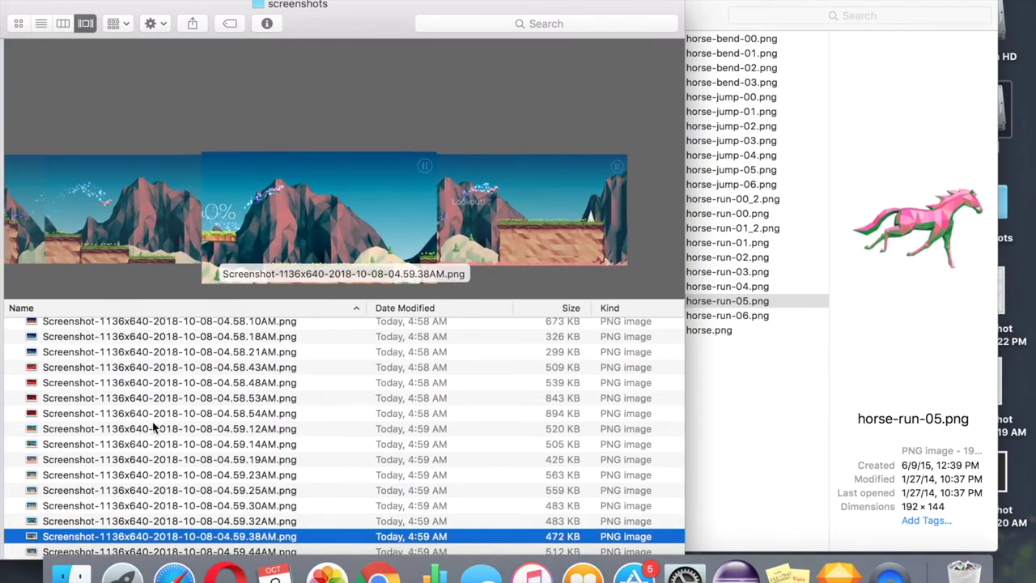
pyautogui.press('Up')
pyautogui.press('Up')
pyautogui.press('Up')
pyautogui.press('Up')
pyautogui.press('Up')
pyautogui.press('Up')
pyautogui.press('Up')
pyautogui.press('Down')
pyautogui.press('Down')
pyautogui.press('Up')
pyautogui.press('Up')
pyautogui.press('Up')
pyautogui.press('Up')
pyautogui.press('Up')
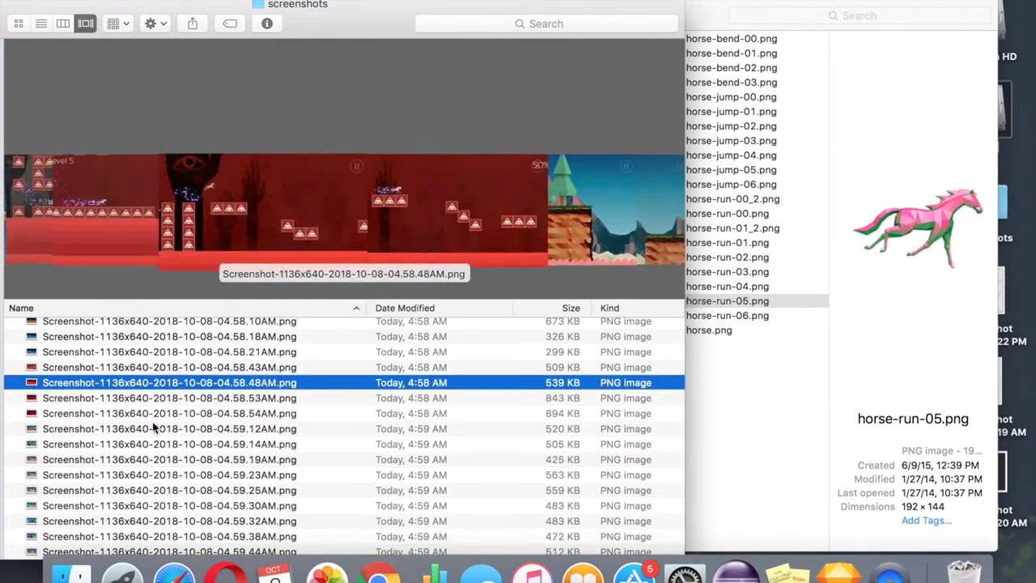
pyautogui.press('Up')
pyautogui.press('Up')
pyautogui.press('Up')
pyautogui.press('Up')
pyautogui.press('Up')
pyautogui.press('Up')
pyautogui.press('Up')
pyautogui.press('Up')
pyautogui.press('Up')
pyautogui.press('Down')
pyautogui.press('Down')
pyautogui.press('Down')
# Step: Switch to Chrome and open the Google Play store at play.google.com
pyautogui.hotkey('ctrl', 'Down')
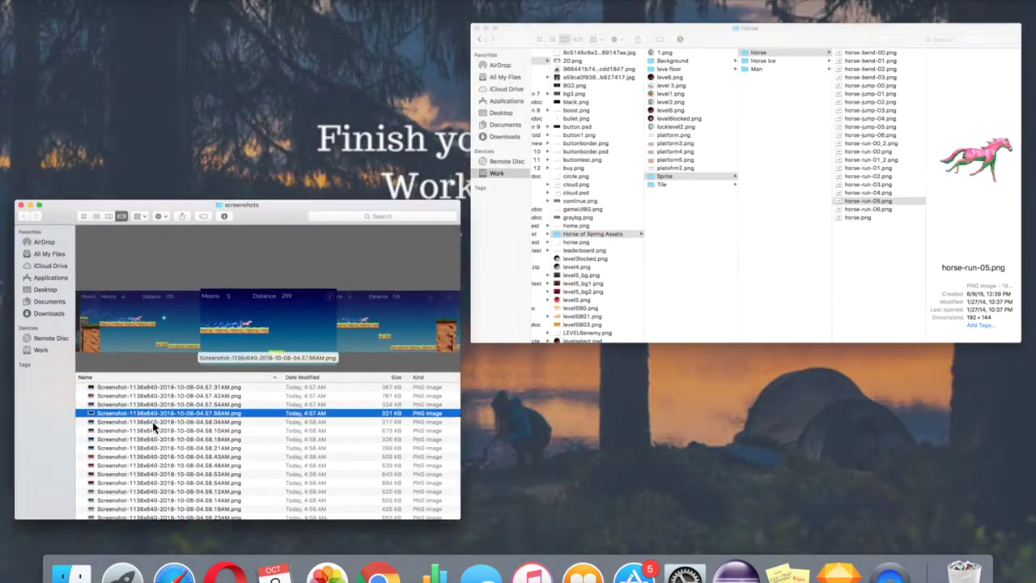
pyautogui.click(247, 421)
pyautogui.click(378, 574)
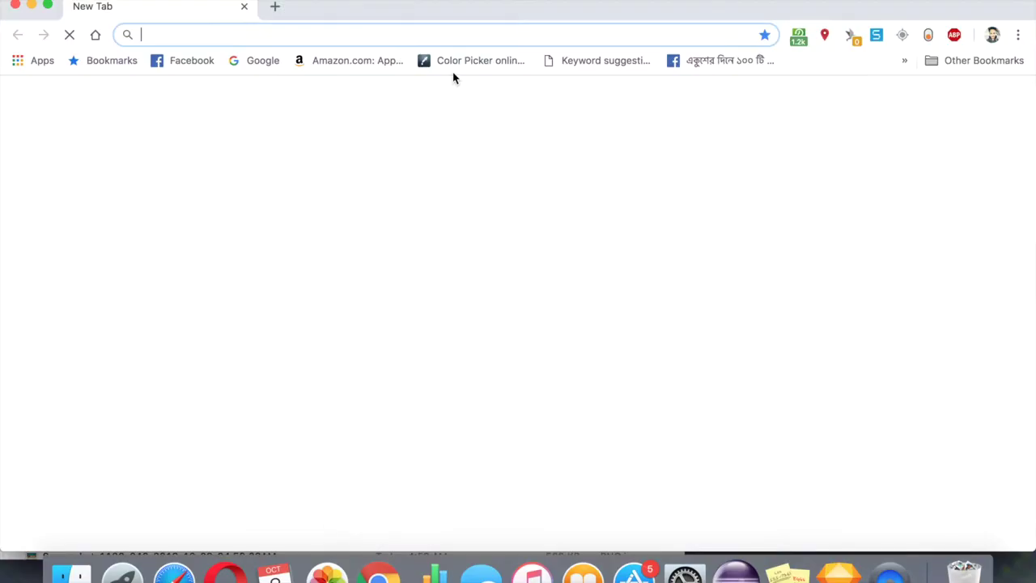
pyautogui.write('play.google.com')
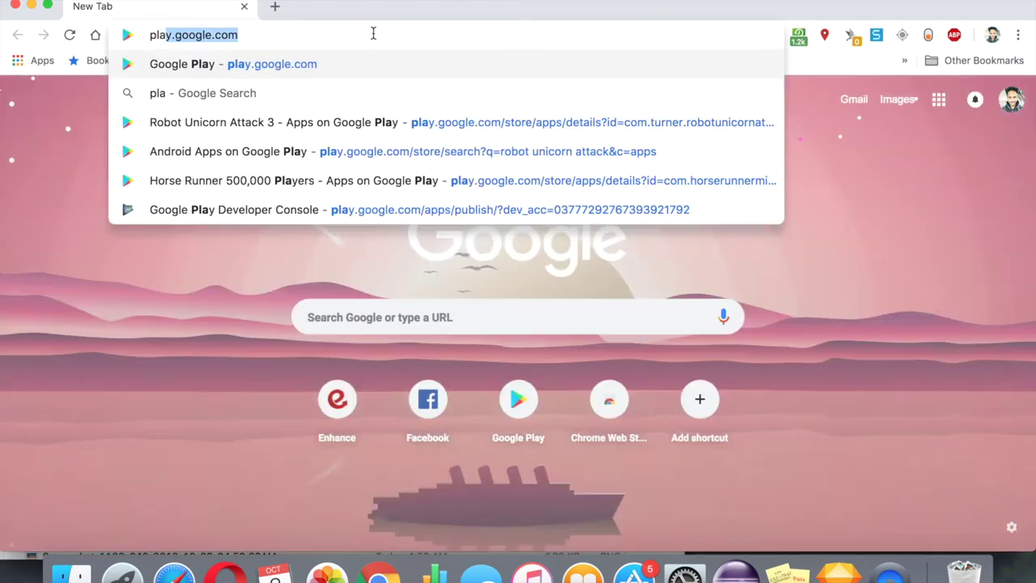
pyautogui.press('Return')
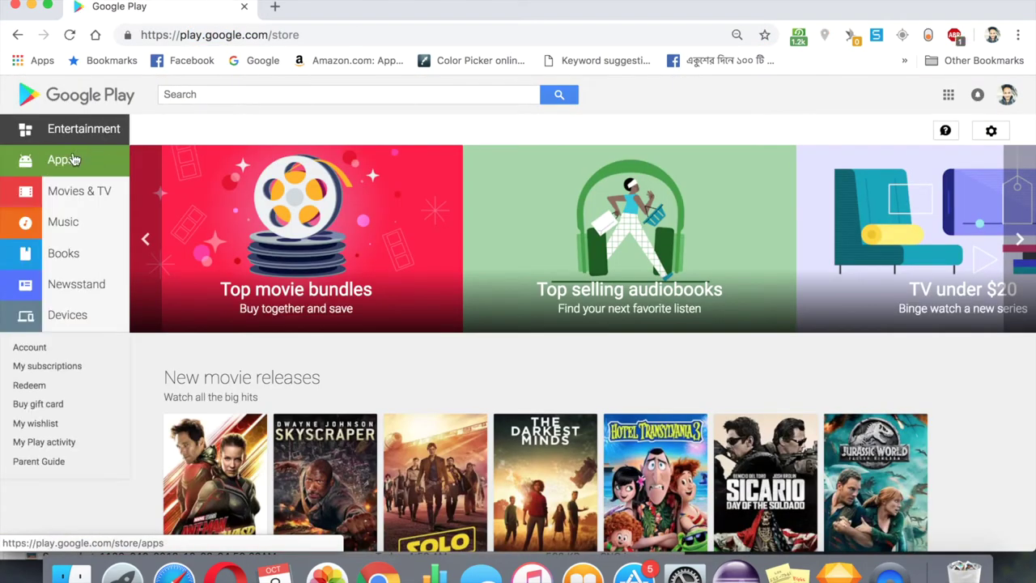
# Step: Search the Apps section of Google Play for "robot unicorn attack"
pyautogui.click(72, 160)
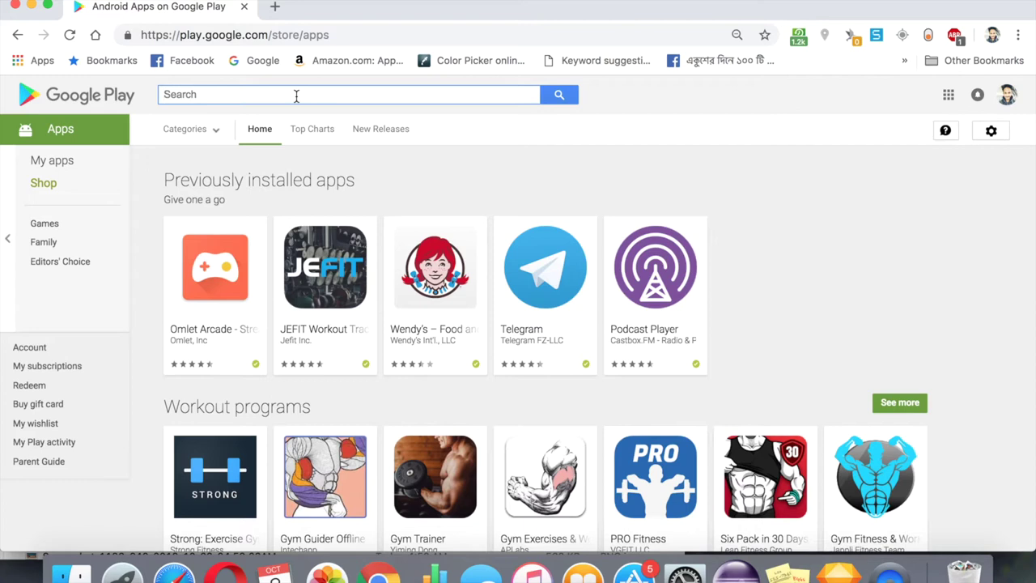
pyautogui.write('robot unic')
pyautogui.press('Down')
pyautogui.press('Return')
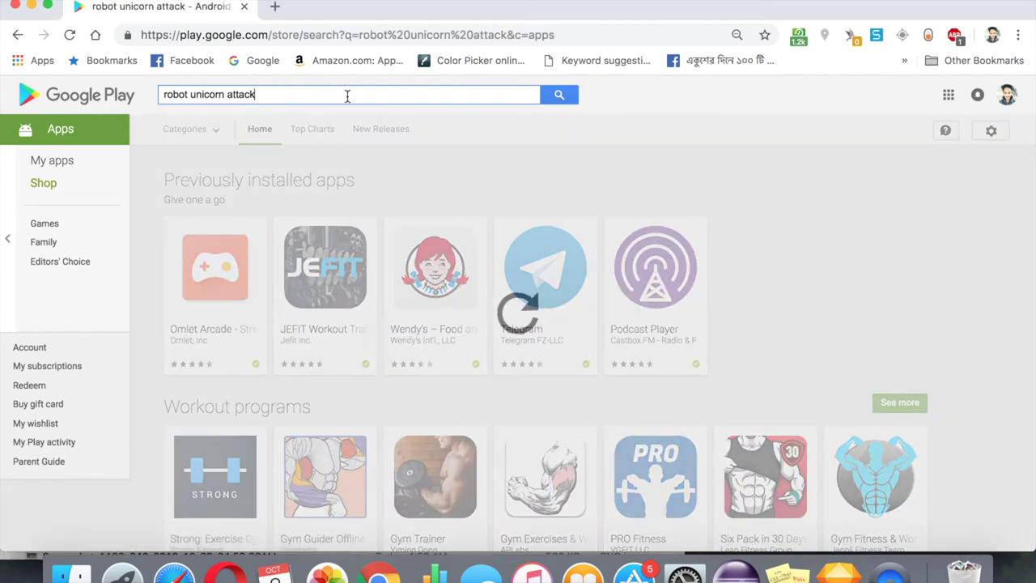
# Step: Open the Unicorn Dash Attack 2 listing from the search results and view its store screenshots
pyautogui.scroll(-1, 535, 380)
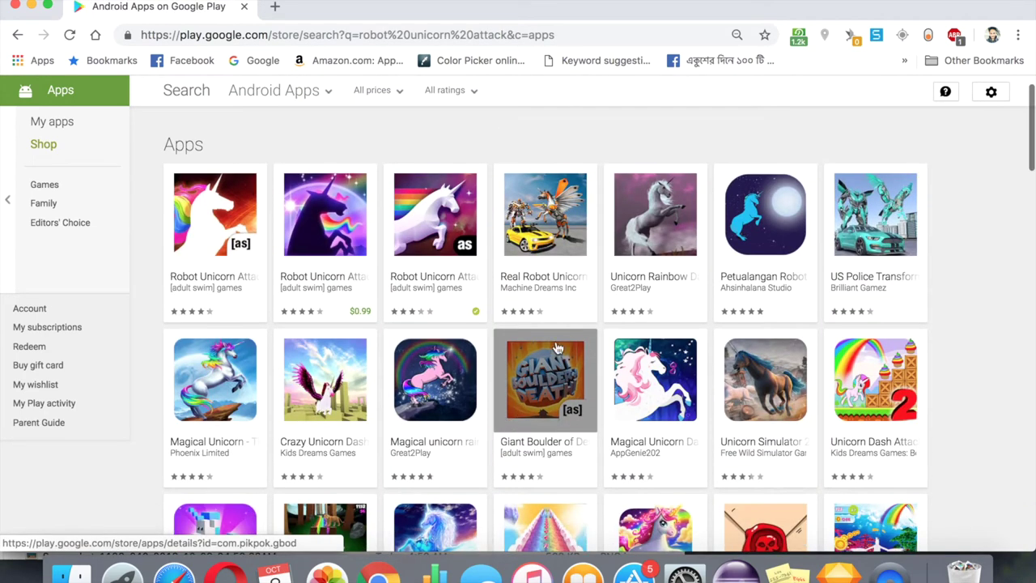
pyautogui.click(831, 386)
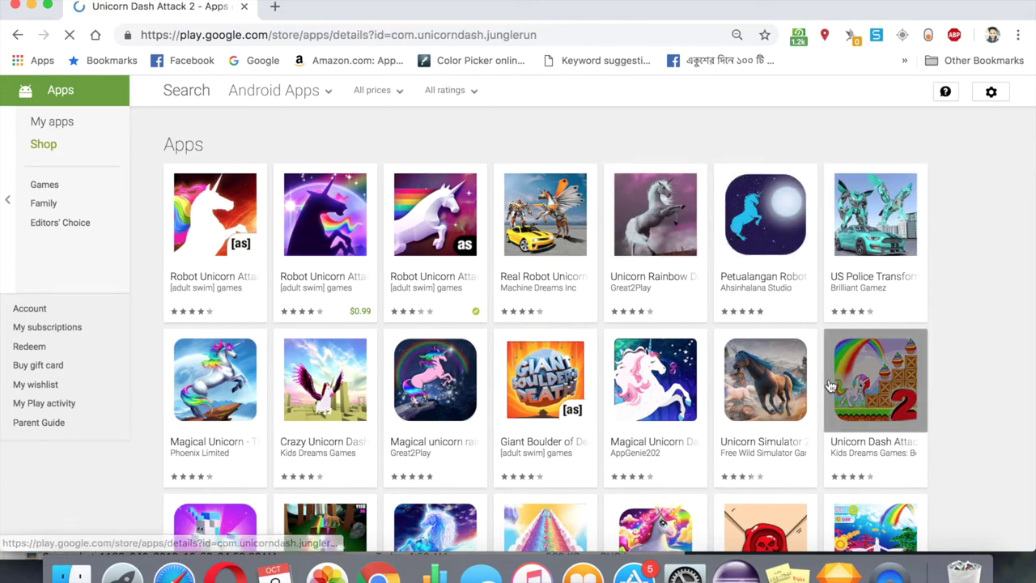
pyautogui.scroll(-1, 389, 357)
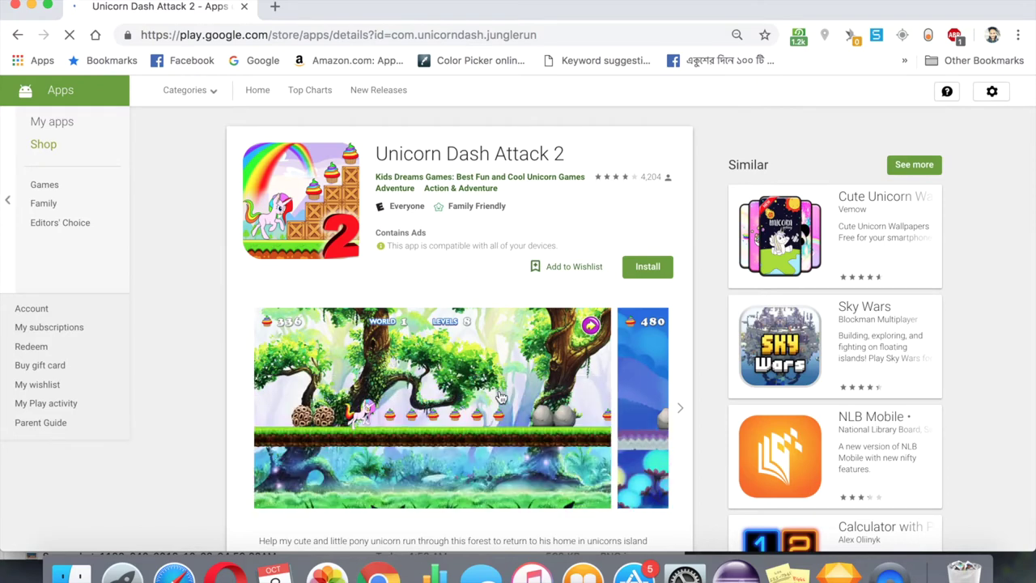
# Step: Browse the Unicorn Dash Attack 2 store screenshots through to the World 2 scene
pyautogui.scroll(-1, 567, 393)
pyautogui.click(681, 361)
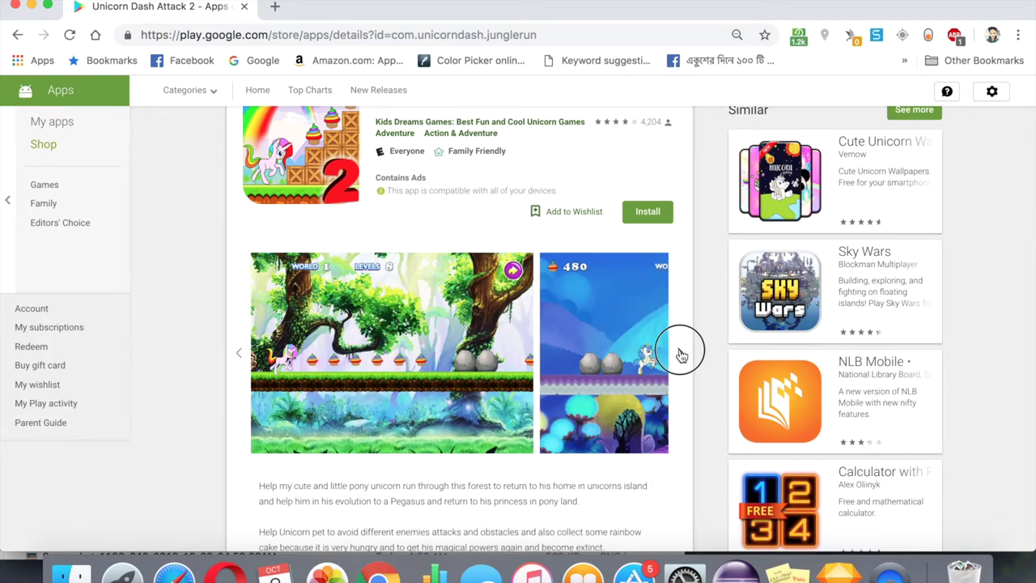
pyautogui.click(681, 355)
pyautogui.click(681, 355)
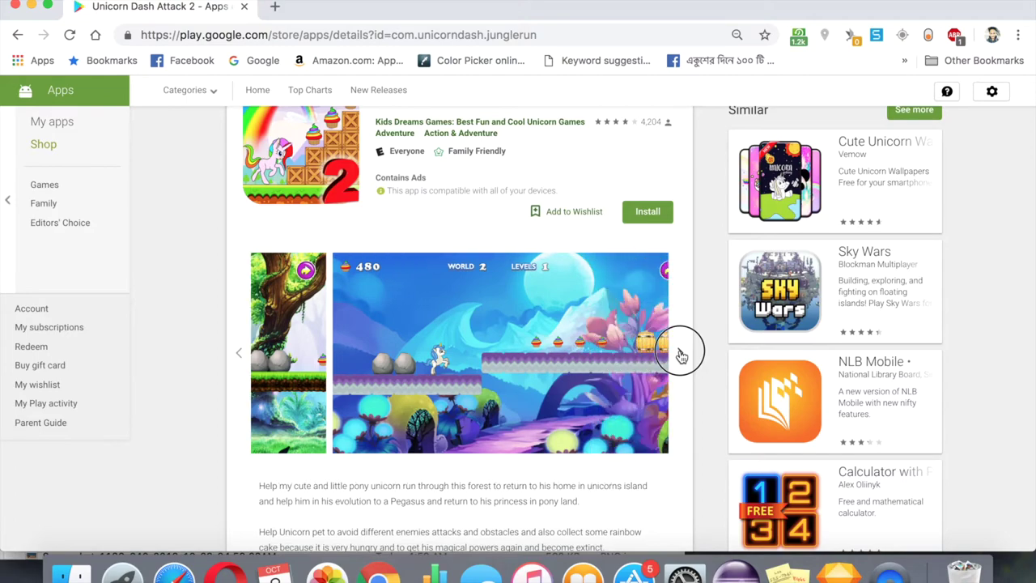
pyautogui.hotkey('ctrl', 'Up')
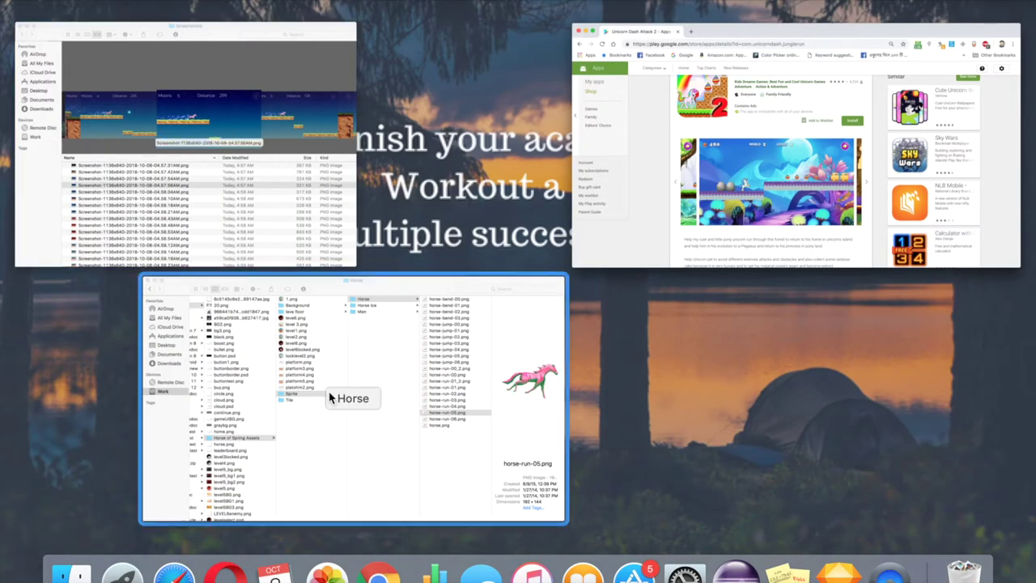
pyautogui.click(226, 172)
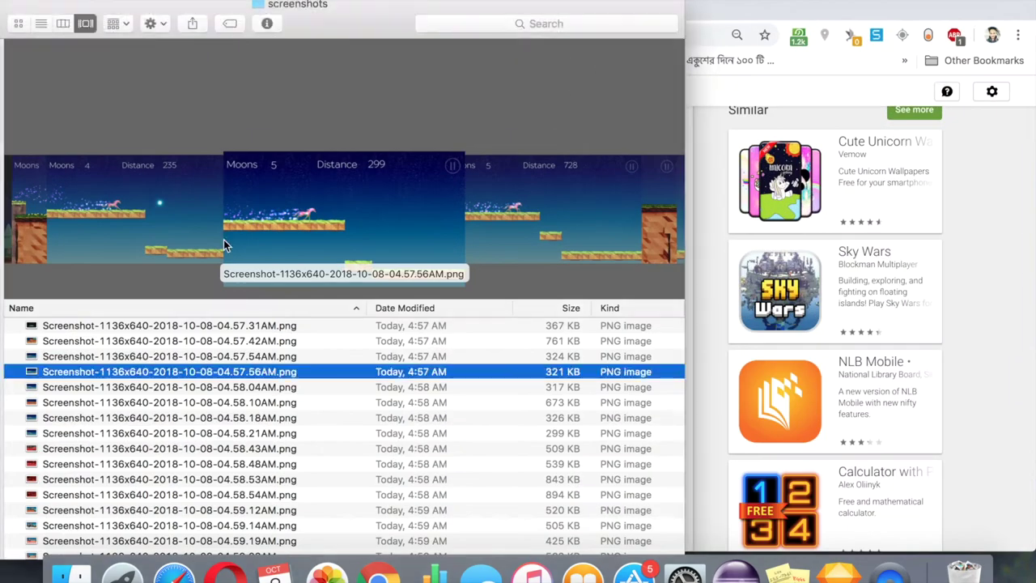
pyautogui.rightClick(138, 371)
pyautogui.moveTo(247, 238)
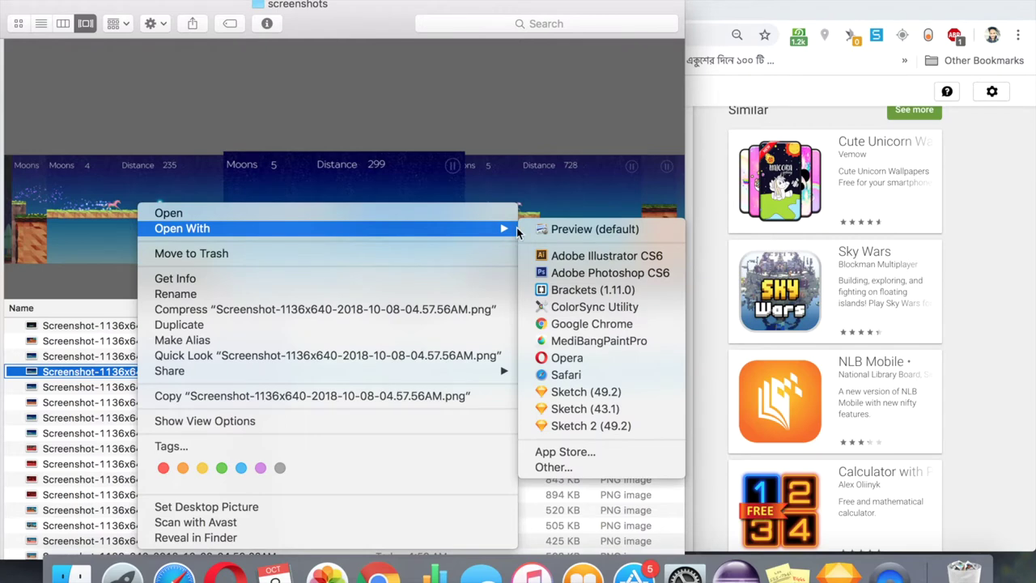
pyautogui.click(572, 277)
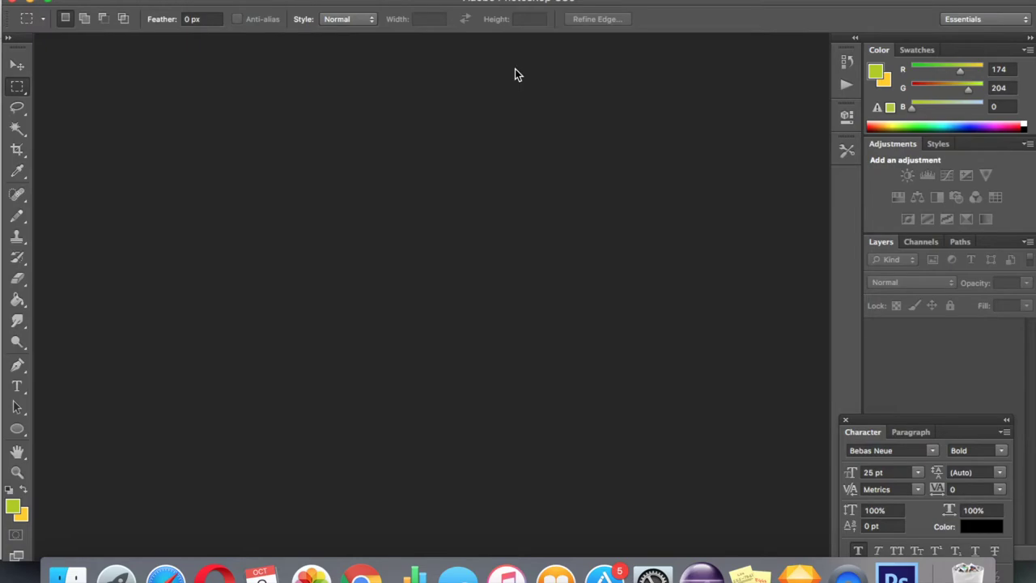
# Step: Return to the screenshots folder and compare the night-level captures for one with a more distinctive scene
pyautogui.hotkey('ctrl', 'Up')
pyautogui.press('Escape')
pyautogui.hotkey('ctrl', 'Up')
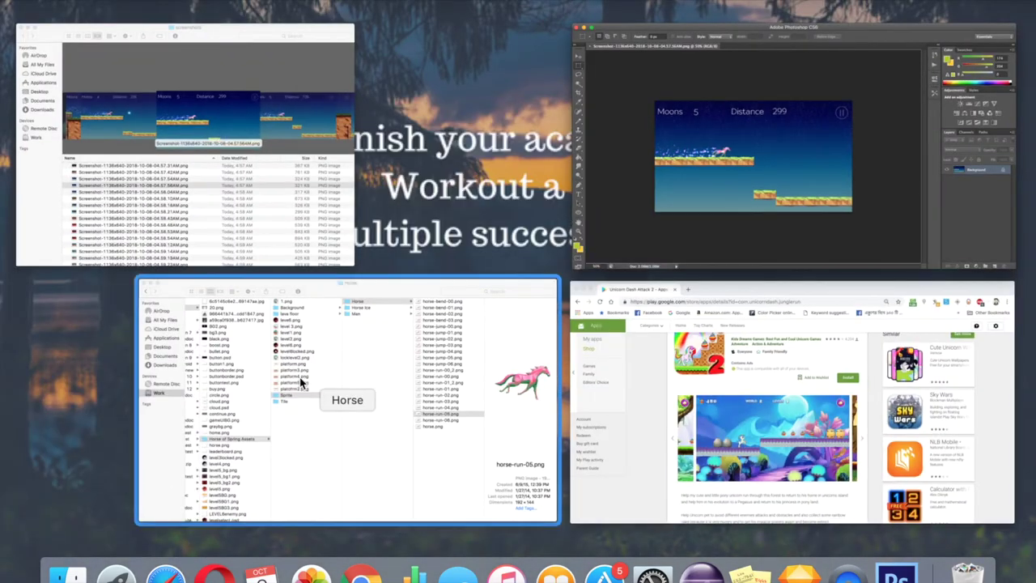
pyautogui.click(298, 385)
pyautogui.hotkey('ctrl', 'Up')
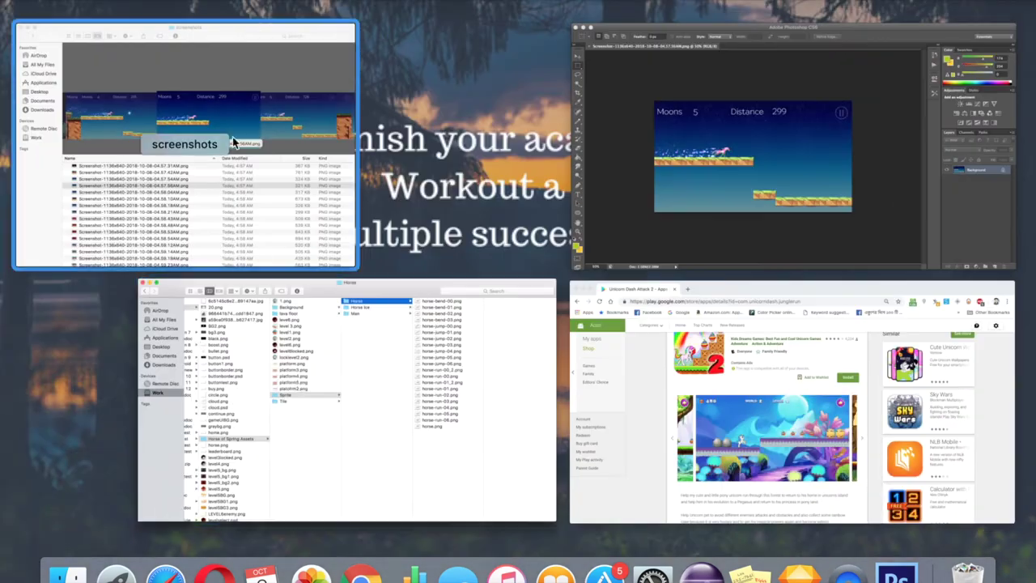
pyautogui.click(233, 137)
pyautogui.press('Up')
pyautogui.press('Up')
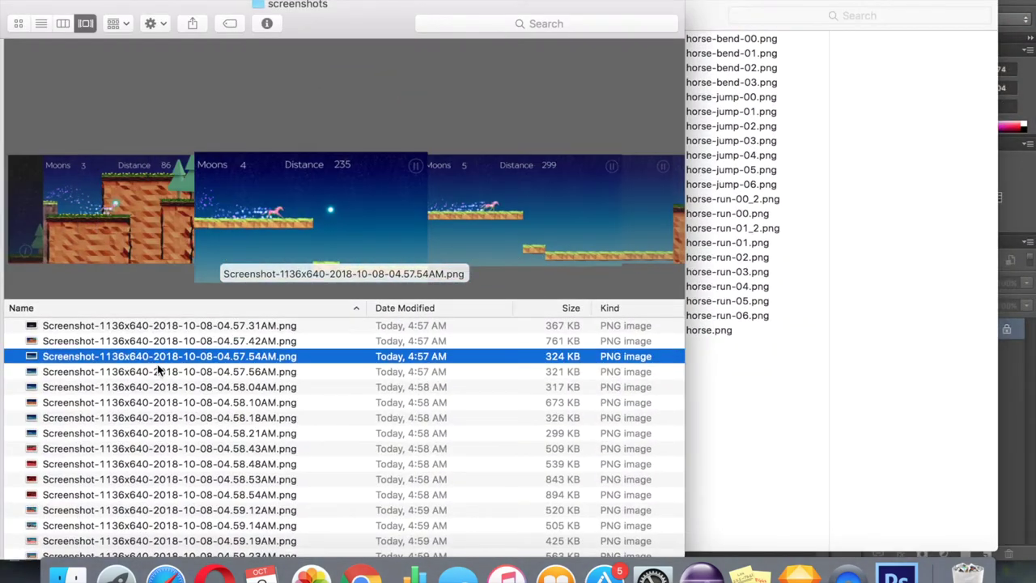
pyautogui.press('Up')
pyautogui.press('Down')
pyautogui.press('Down')
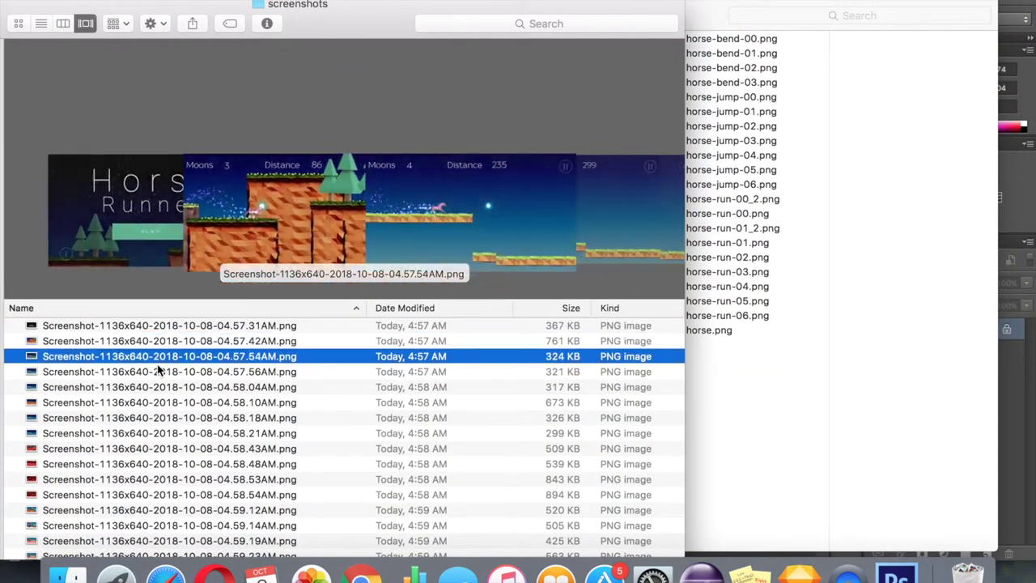
pyautogui.press('Down')
pyautogui.press('Down')
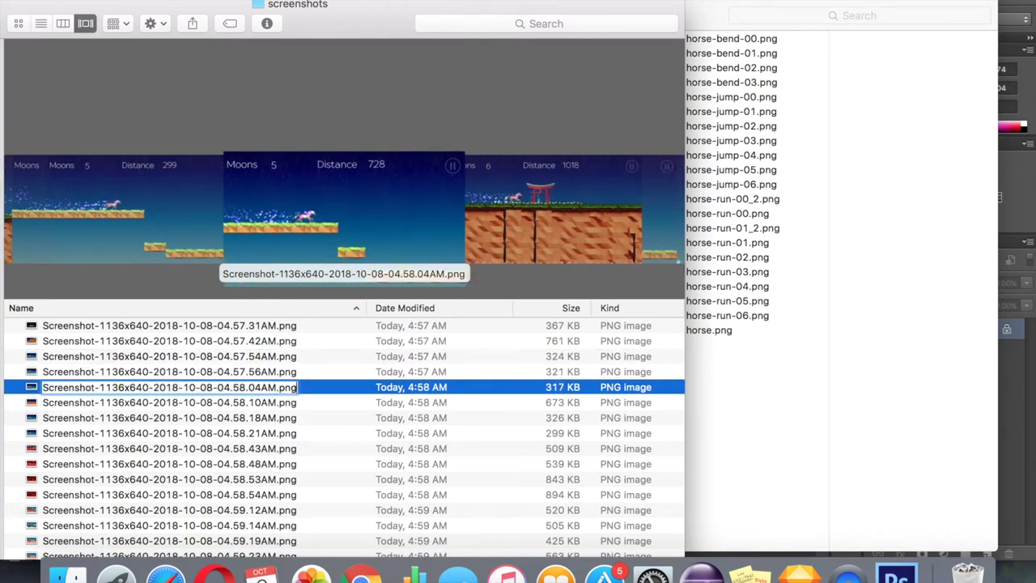
pyautogui.press('Down')
pyautogui.press('Down')
pyautogui.press('Up')
pyautogui.rightClick(85, 402)
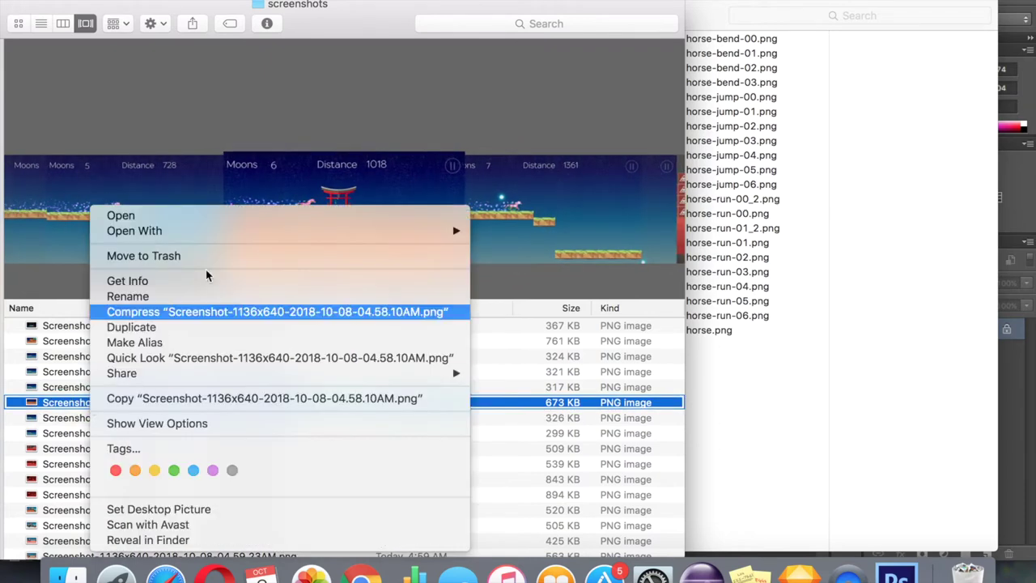
pyautogui.moveTo(221, 237)
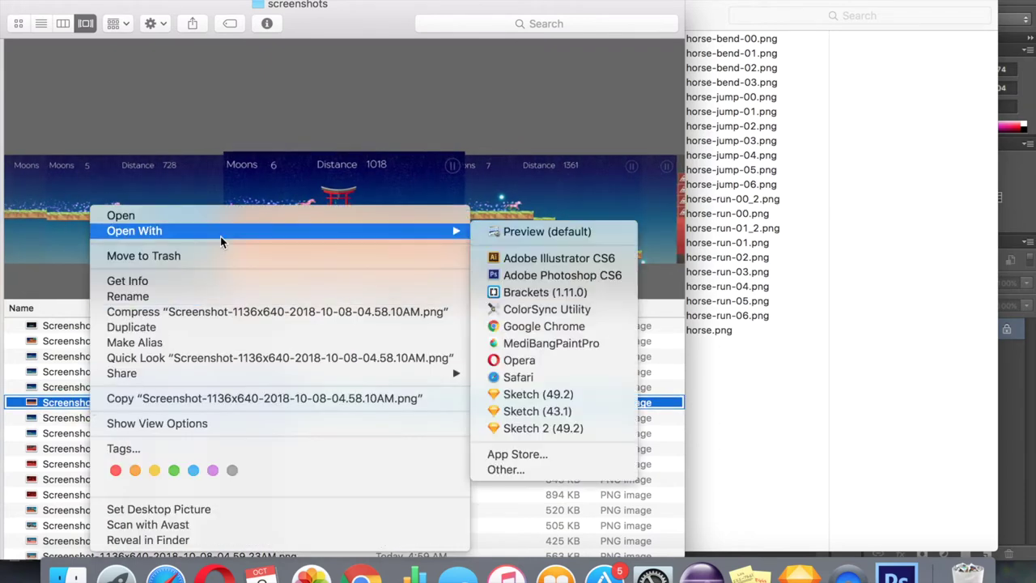
pyautogui.click(532, 276)
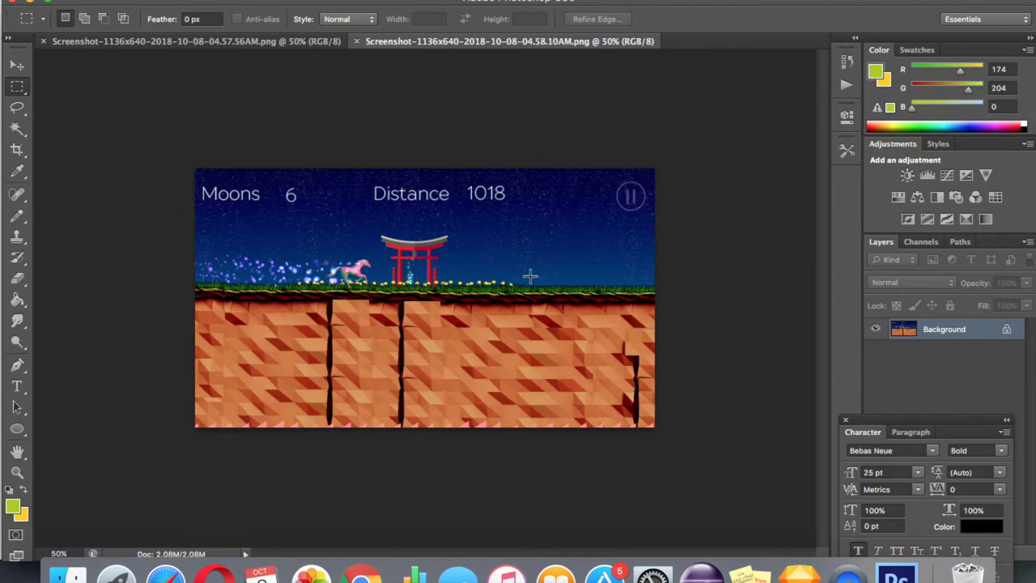
# Step: Switch to the Horse sprite folder in Finder, preview horse-run-06.png at full size, and close the preview
pyautogui.hotkey('ctrl', 'Up')
pyautogui.click(416, 370)
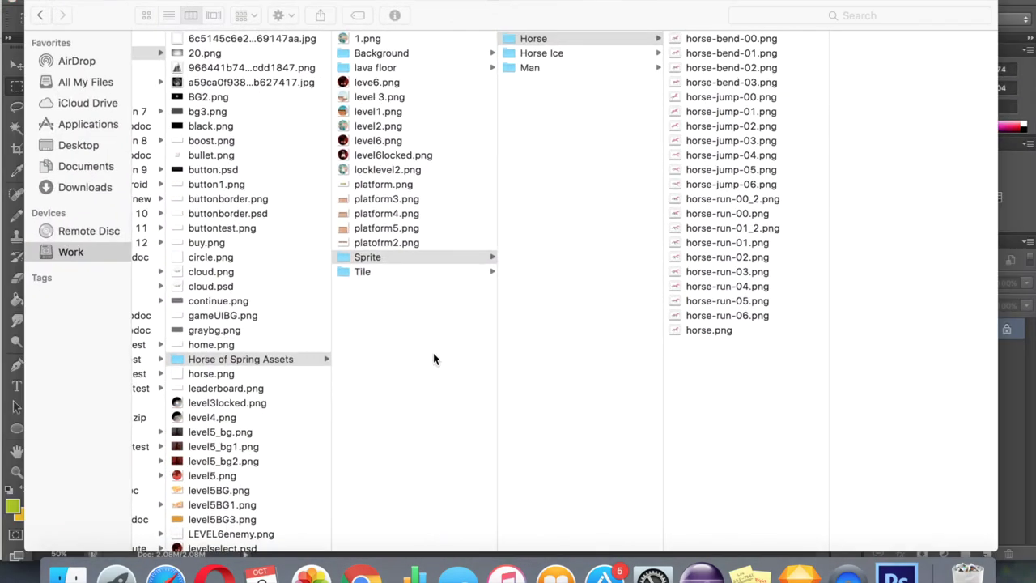
pyautogui.click(713, 301)
pyautogui.click(714, 315)
pyautogui.doubleClick(714, 315)
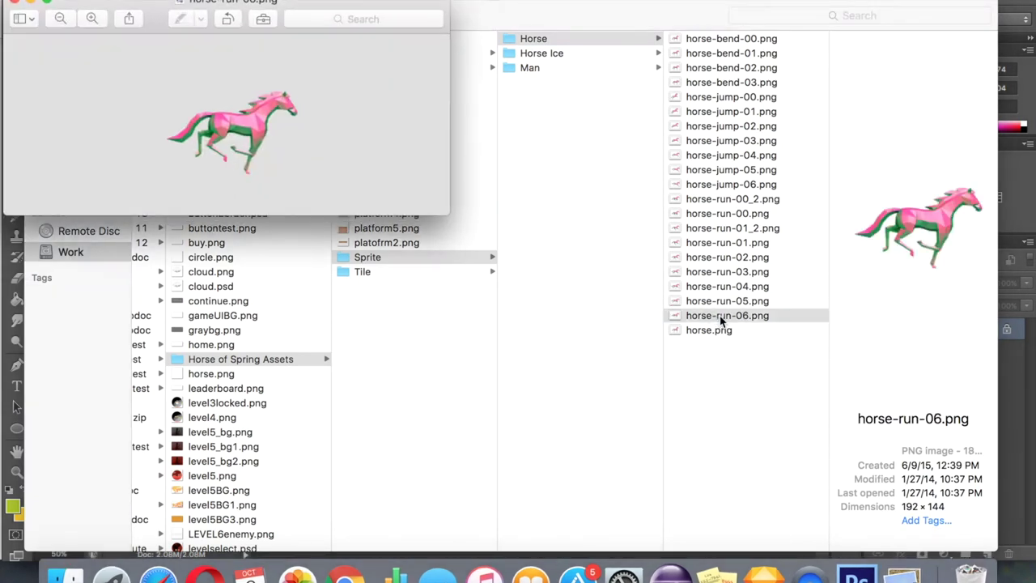
pyautogui.click(13, 2)
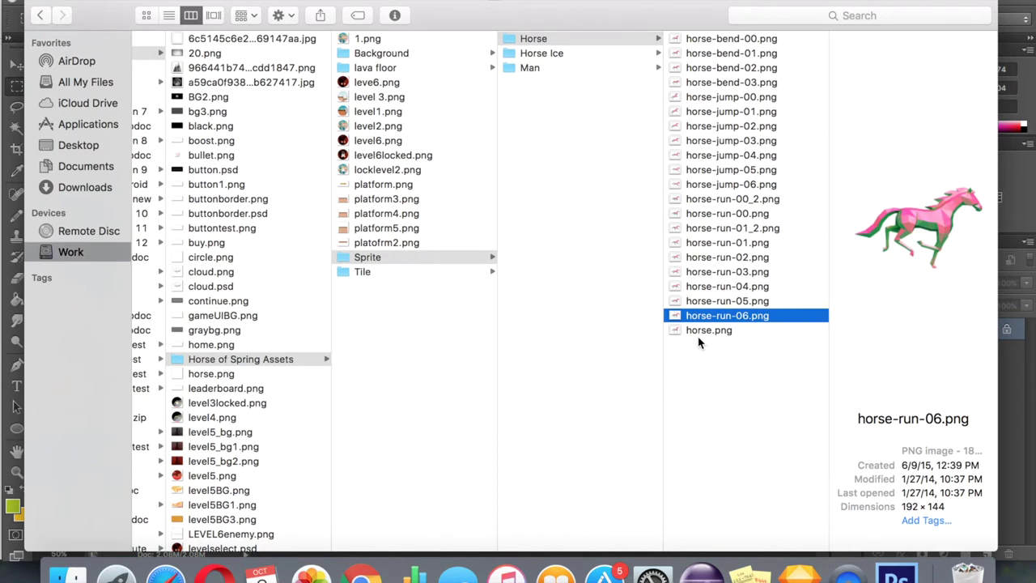
# Step: Look through the horse-run frames in the Horse folder to compare the running poses
pyautogui.click(737, 302)
pyautogui.press('Up')
pyautogui.press('Up')
pyautogui.press('Up')
pyautogui.press('Up')
pyautogui.press('Up')
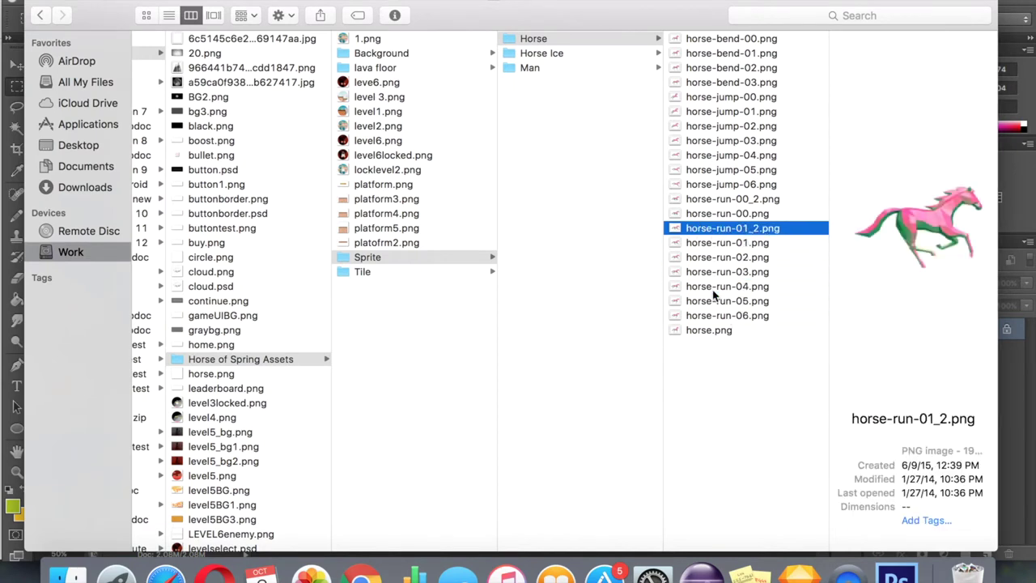
pyautogui.press('Up')
pyautogui.press('Up')
pyautogui.press('Up')
pyautogui.press('Down')
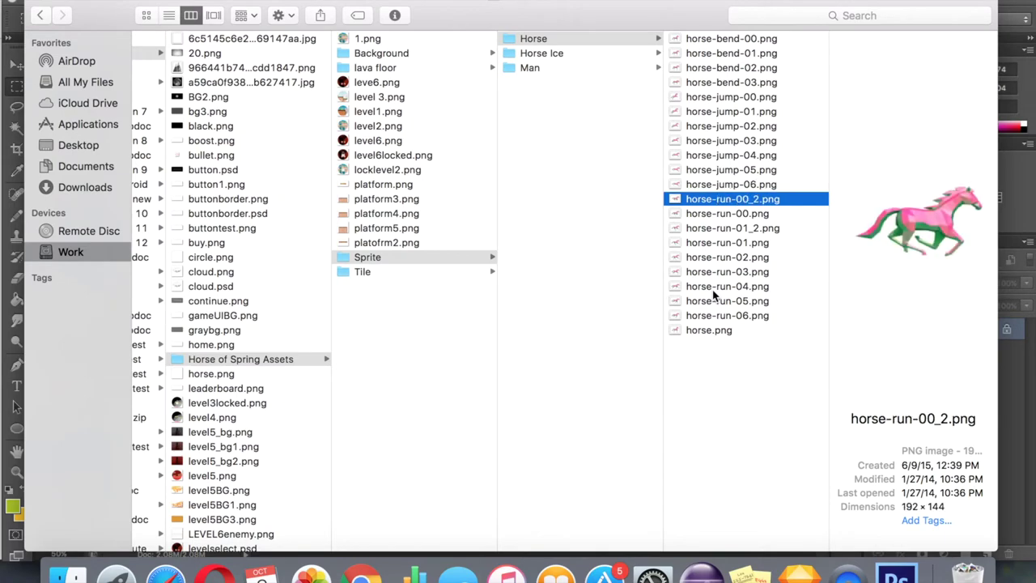
# Step: Try placing horse-run-00_2.png in the red-gate screenshot, enlarged to about 246% over the lower-left ground area
pyautogui.moveTo(714, 207); pyautogui.dragTo(308, 350)
pyautogui.hotkey('ctrl', 'Up')
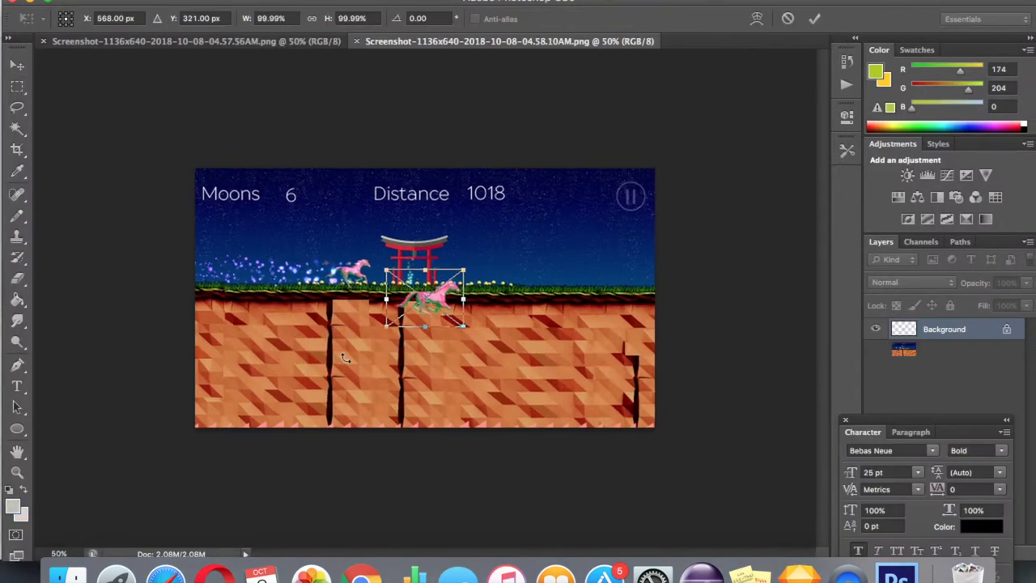
pyautogui.moveTo(469, 267); pyautogui.dragTo(577, 186)
pyautogui.moveTo(500, 259); pyautogui.dragTo(311, 379)
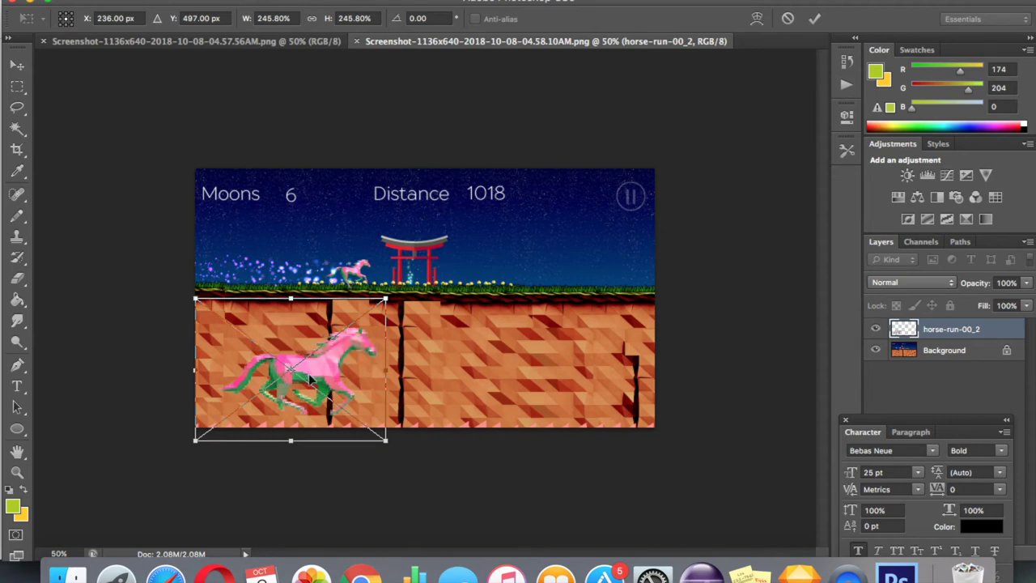
pyautogui.press('Escape')
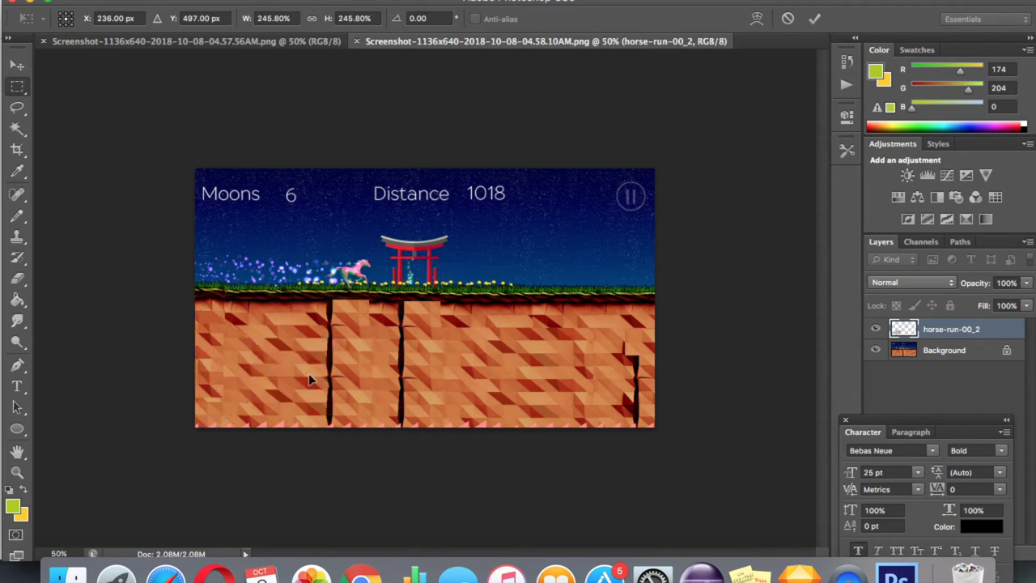
# Step: Add a Brightness/Contrast adjustment layer to the red-gate screenshot and set its brightness to 38
pyautogui.scroll(5, 400, 242)
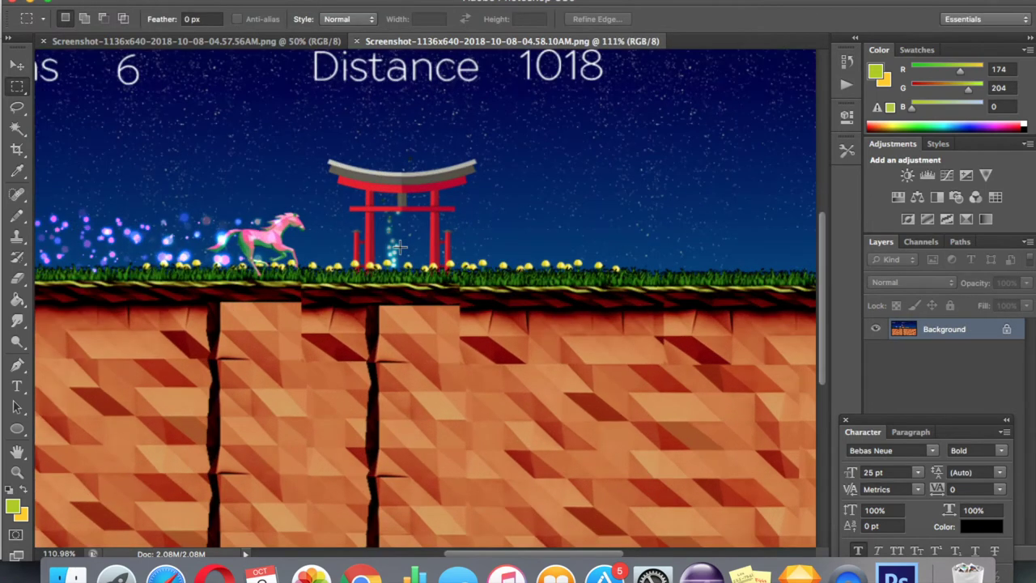
pyautogui.hscroll(3, 400, 246)
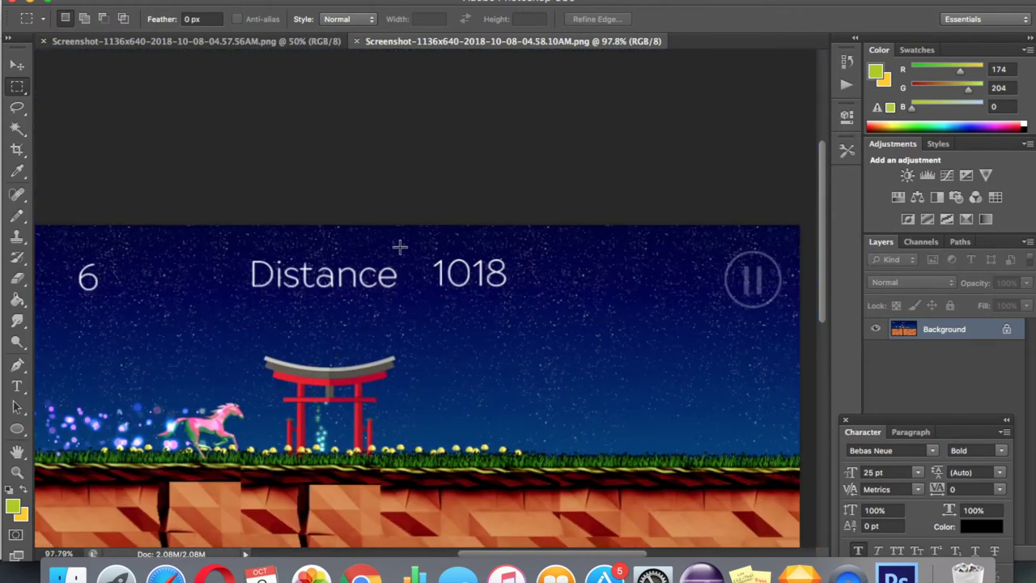
pyautogui.scroll(-3, 400, 247)
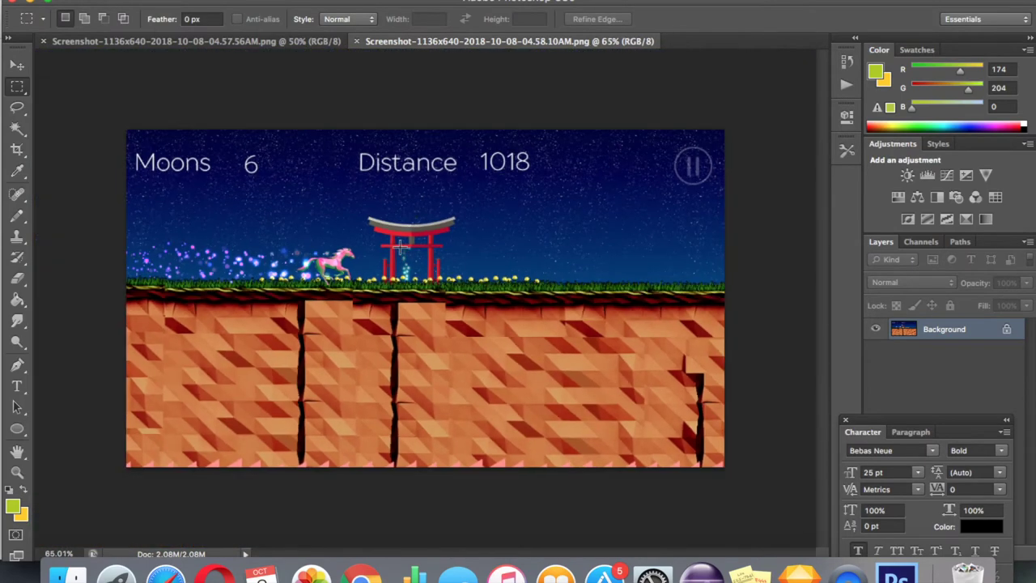
pyautogui.click(913, 174)
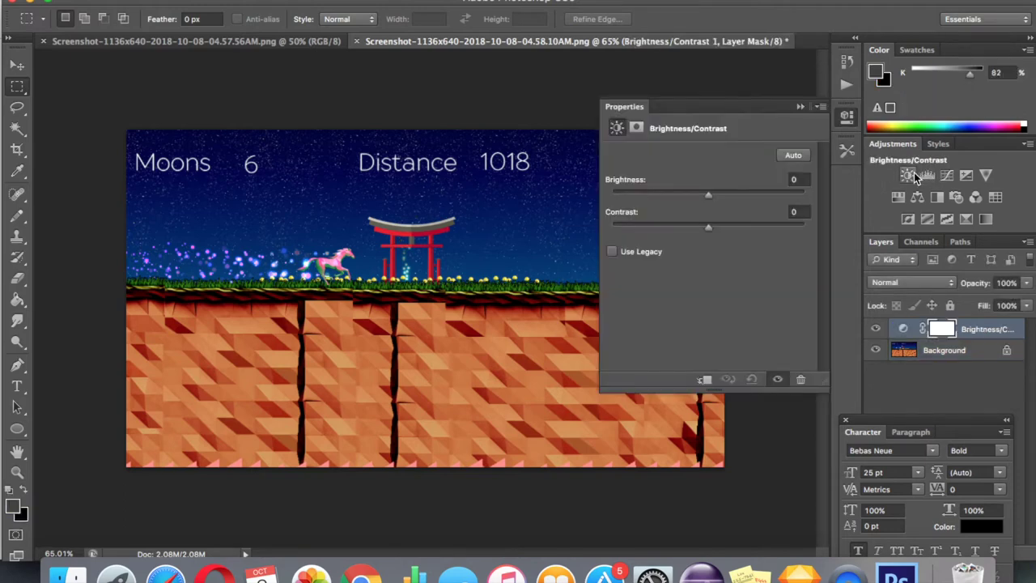
pyautogui.moveTo(704, 203); pyautogui.dragTo(732, 195)
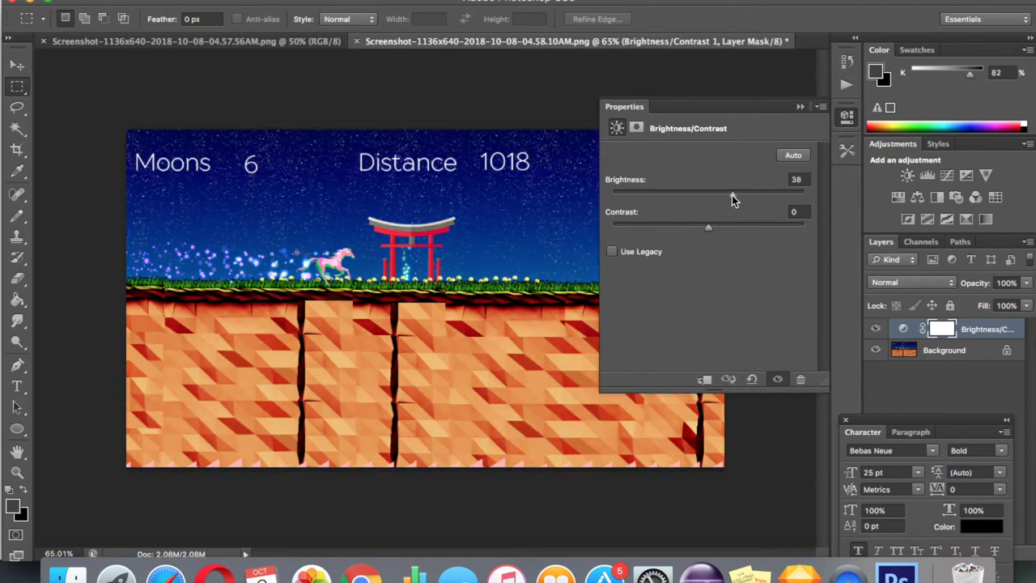
# Step: Delete the Brightness/Contrast adjustment layer and collapse its properties
pyautogui.click(801, 380)
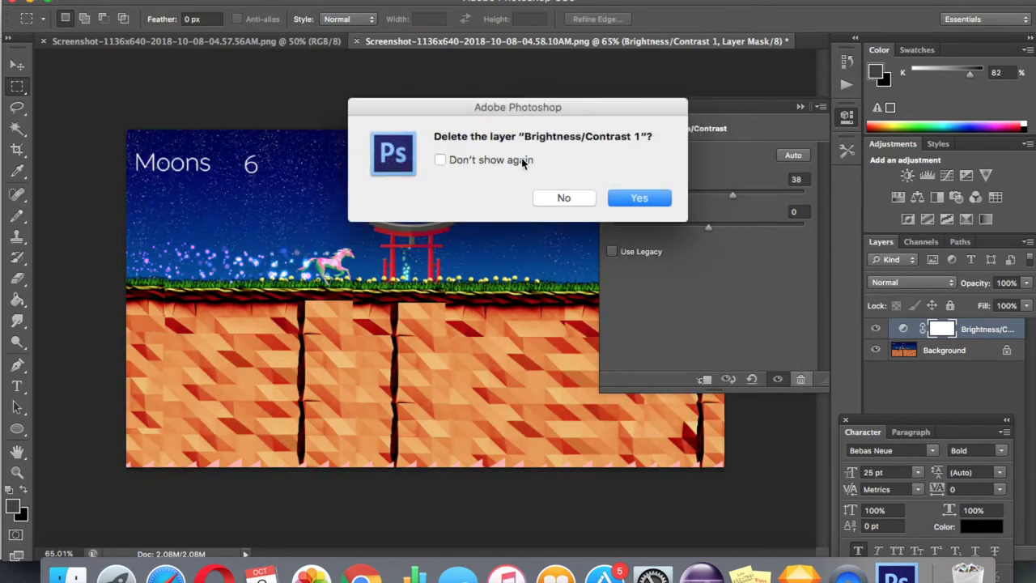
pyautogui.click(626, 199)
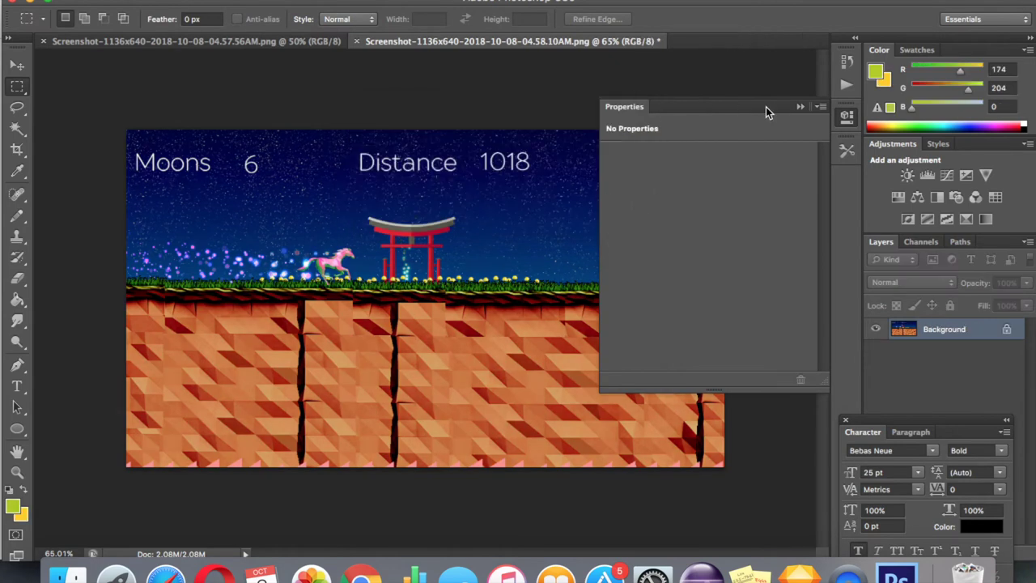
pyautogui.click(799, 108)
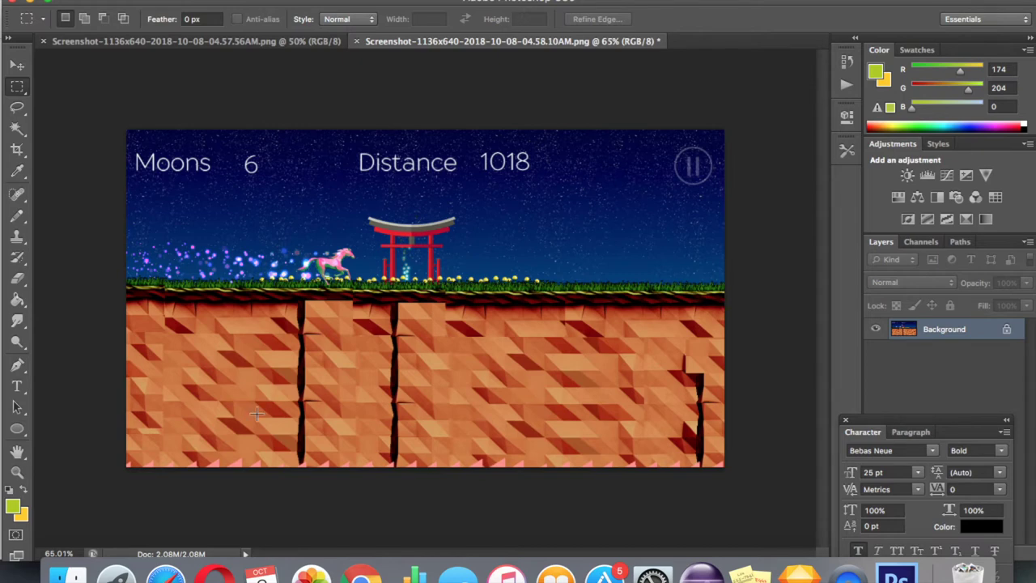
# Step: Look through the captured files in the screenshots folder, from the blue-sky scenes to the red Level 5 scenes
pyautogui.hotkey('ctrl', 'Up')
pyautogui.click(348, 320)
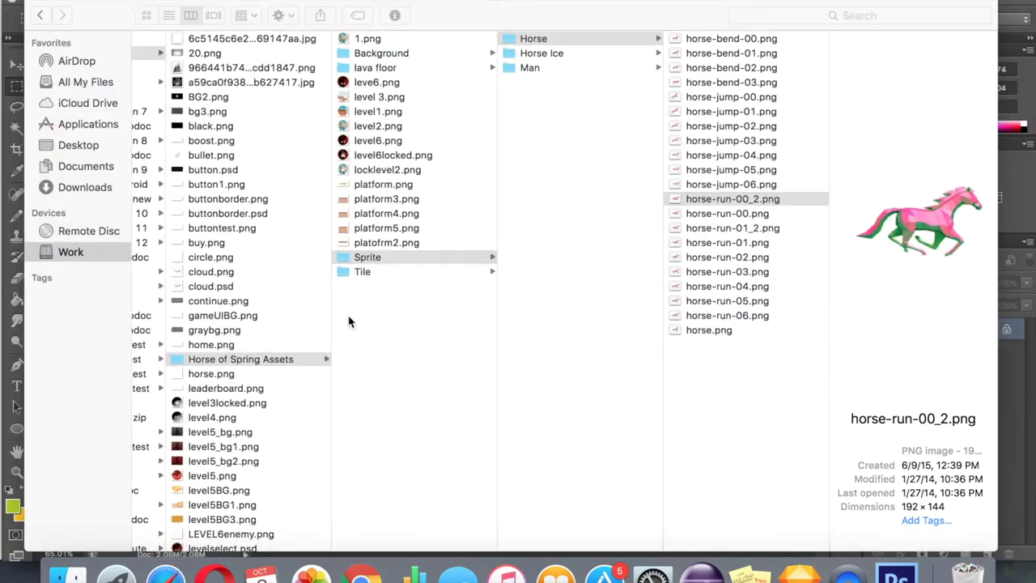
pyautogui.hotkey('ctrl', 'Up')
pyautogui.click(240, 174)
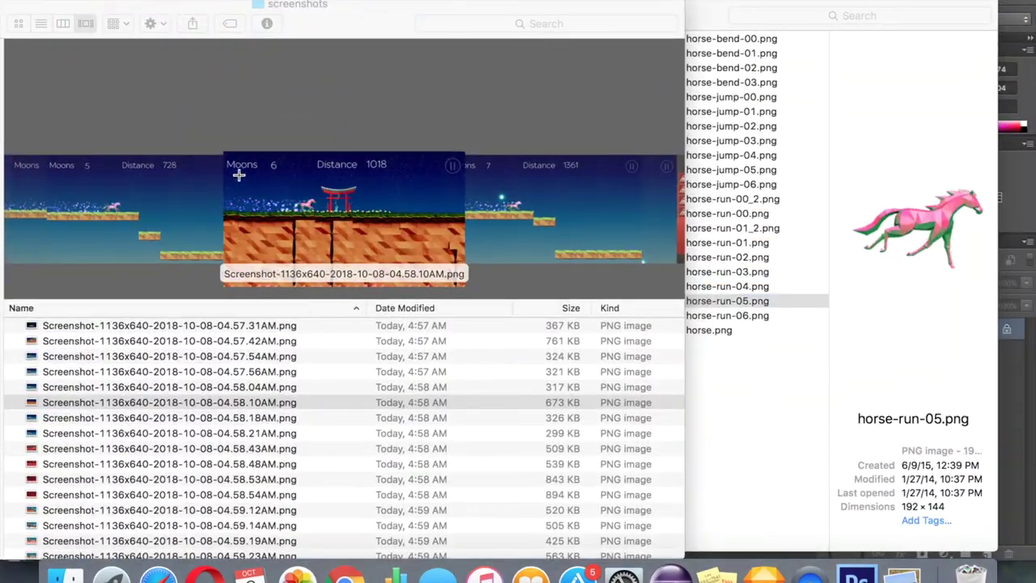
pyautogui.hotkey('ctrl', 'Up')
pyautogui.click(203, 234)
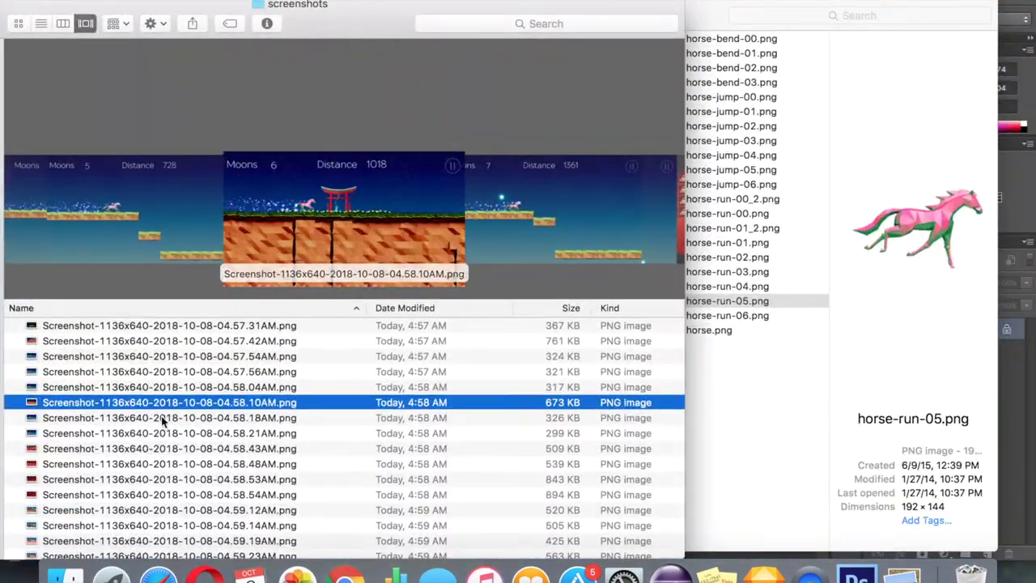
pyautogui.click(151, 391)
pyautogui.press('Down')
pyautogui.press('Down')
pyautogui.press('Down')
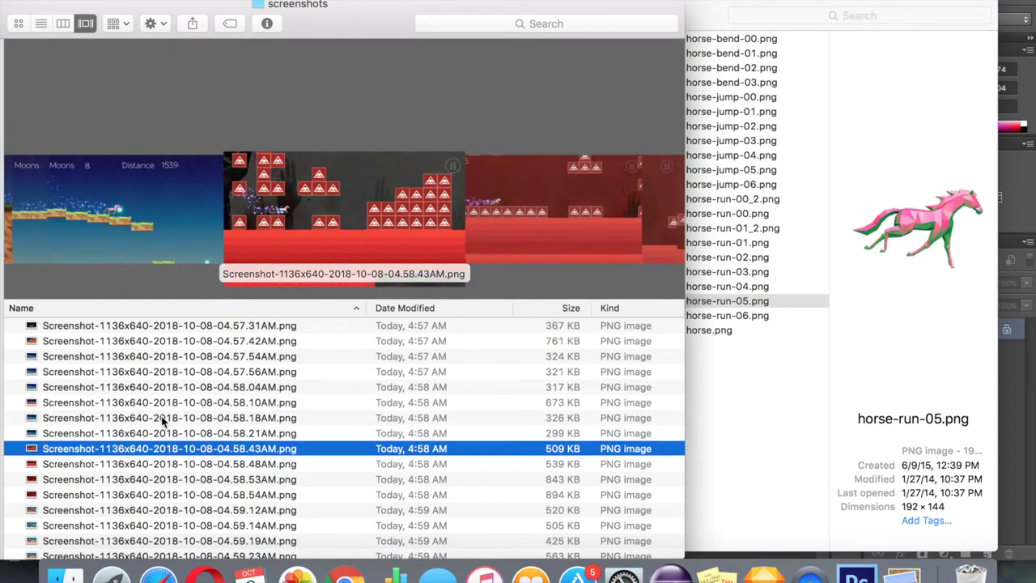
pyautogui.press('Down')
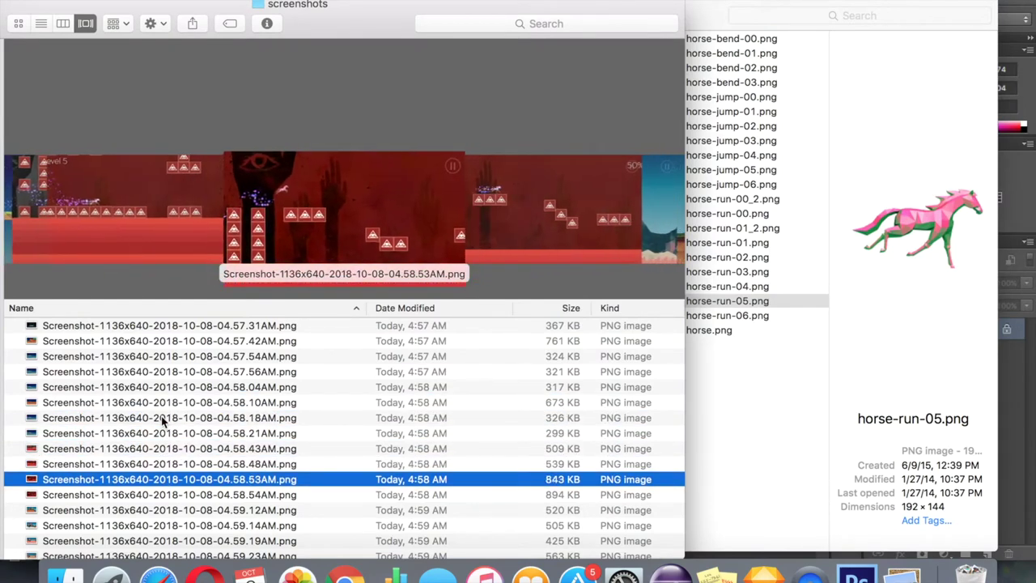
pyautogui.press('Down')
pyautogui.press('Up')
pyautogui.rightClick(83, 483)
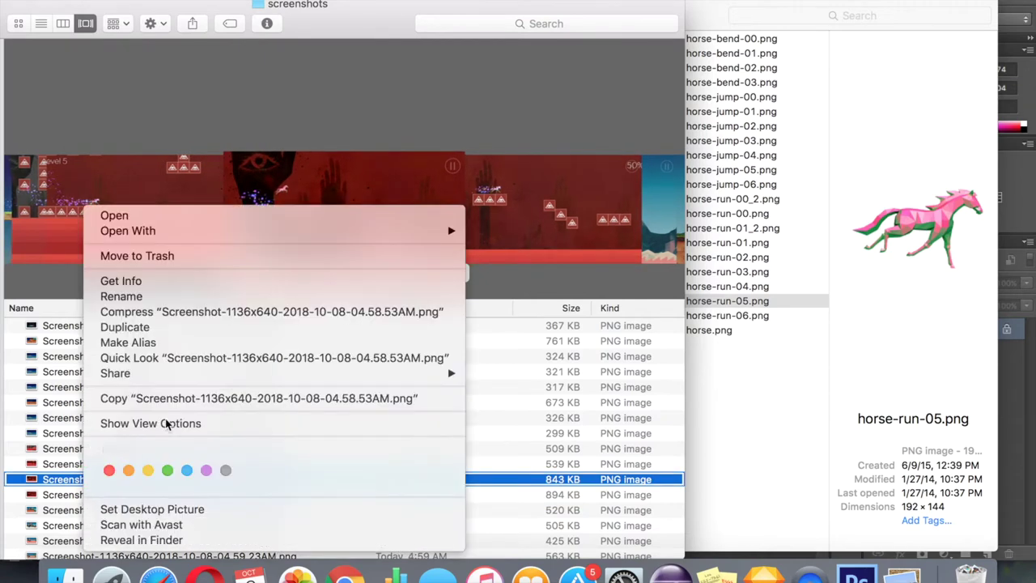
pyautogui.moveTo(290, 235)
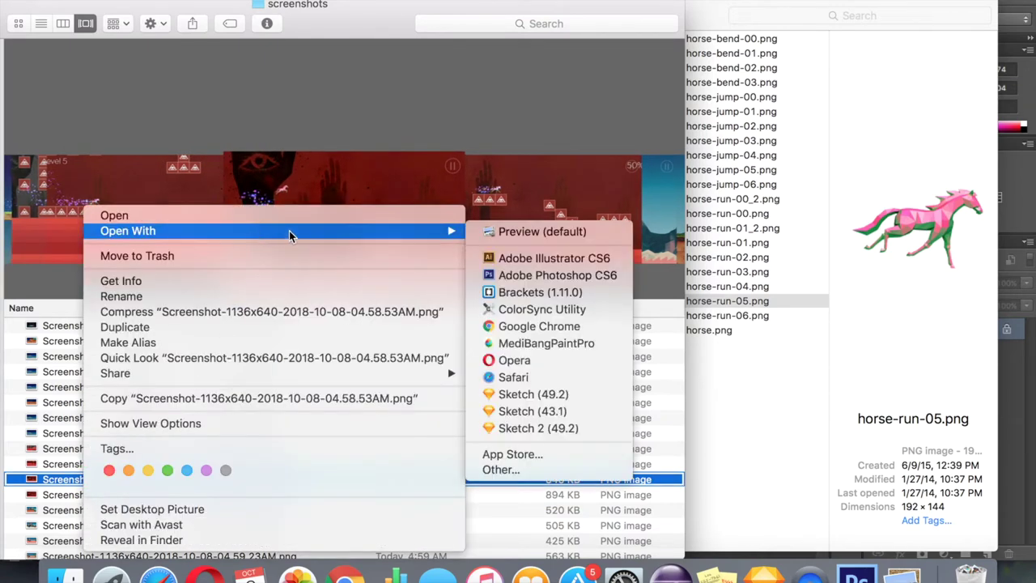
pyautogui.click(510, 275)
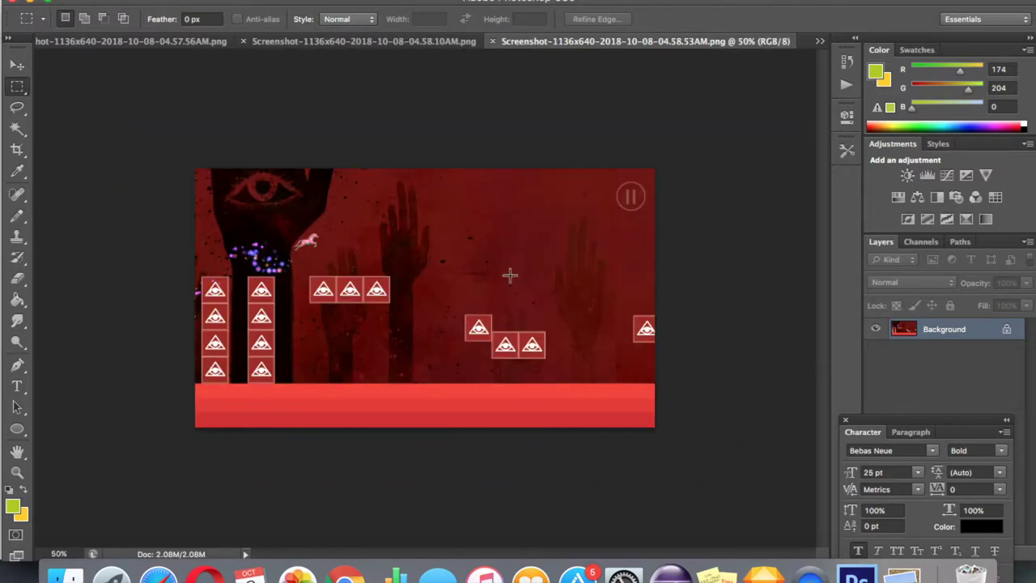
# Step: Examine the horse, the eye blocks and the hand silhouettes in the red screenshot up close
pyautogui.scroll(5, 288, 298)
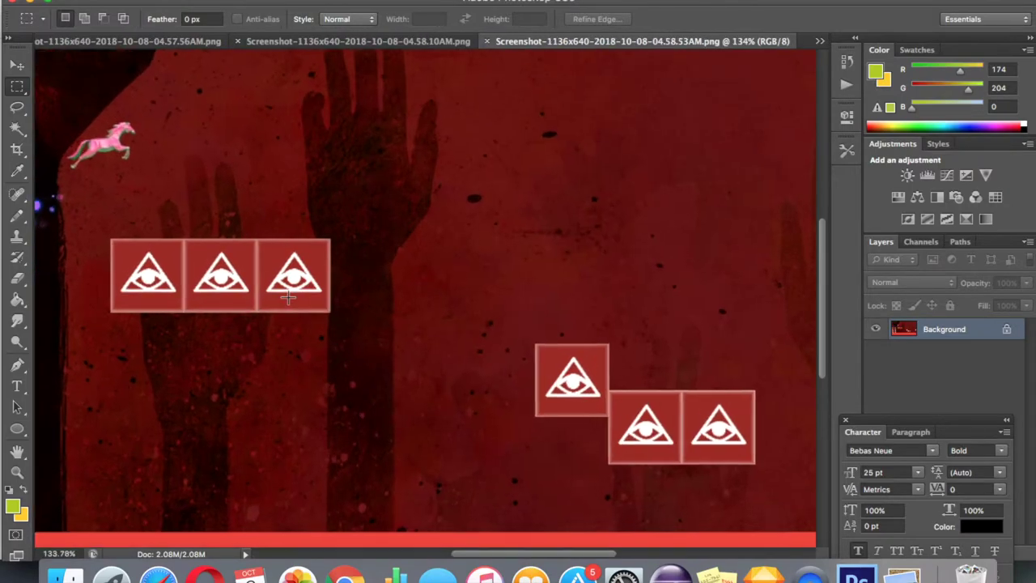
pyautogui.scroll(-2, 288, 297)
pyautogui.scroll(3, 289, 297)
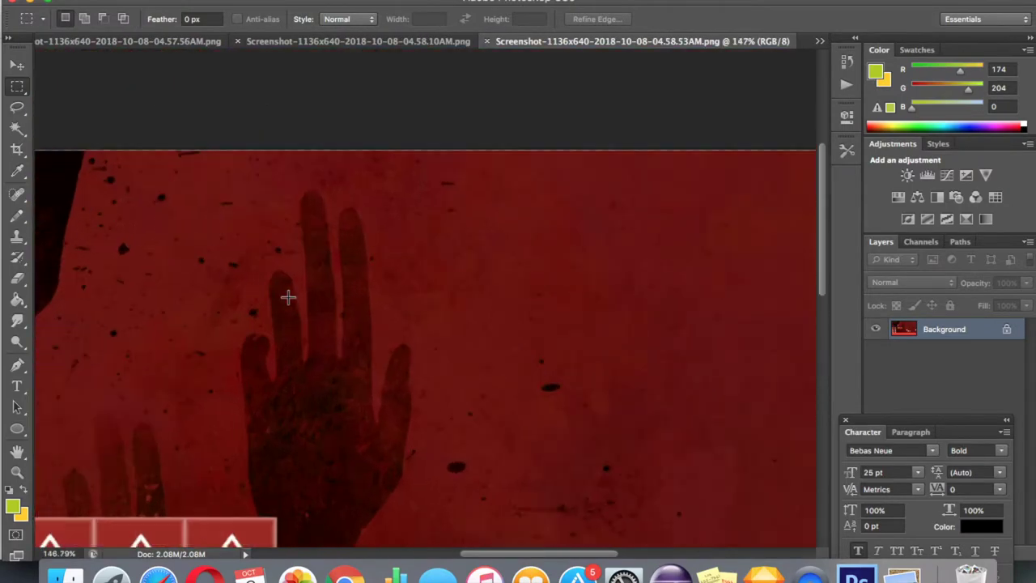
pyautogui.scroll(5, 288, 297)
pyautogui.hscroll(3, 288, 297)
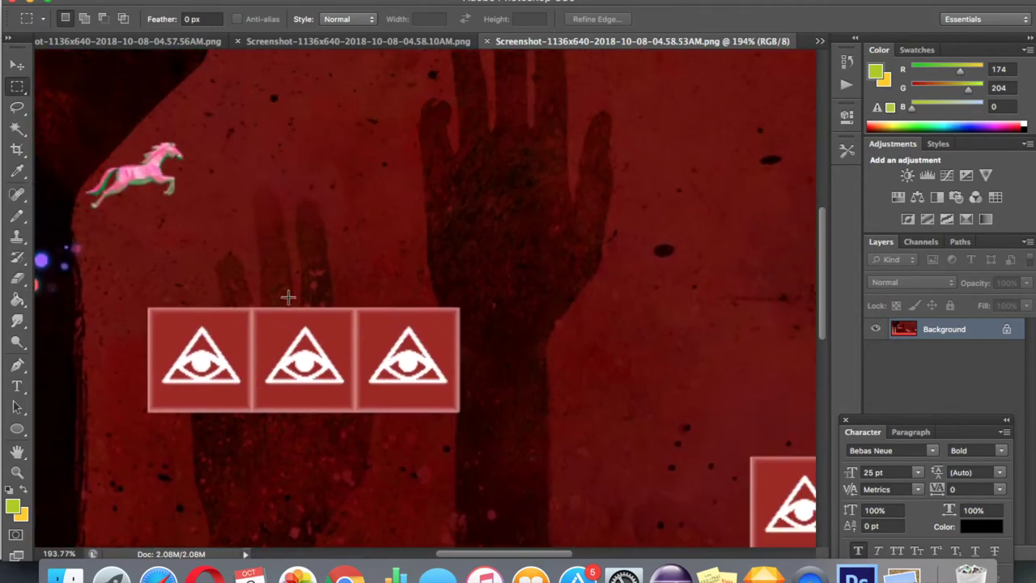
pyautogui.scroll(-3, 288, 297)
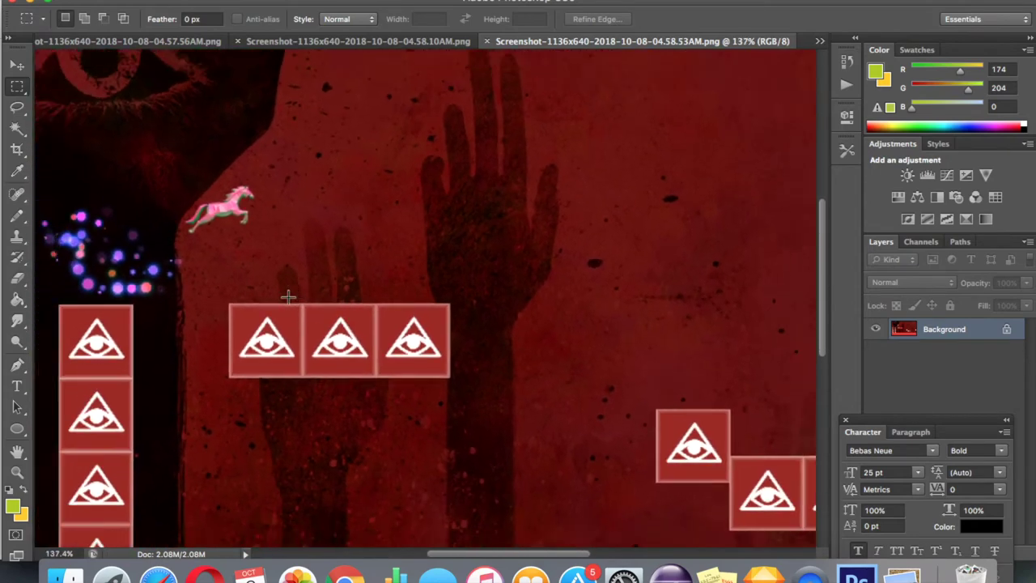
pyautogui.scroll(-1, 288, 297)
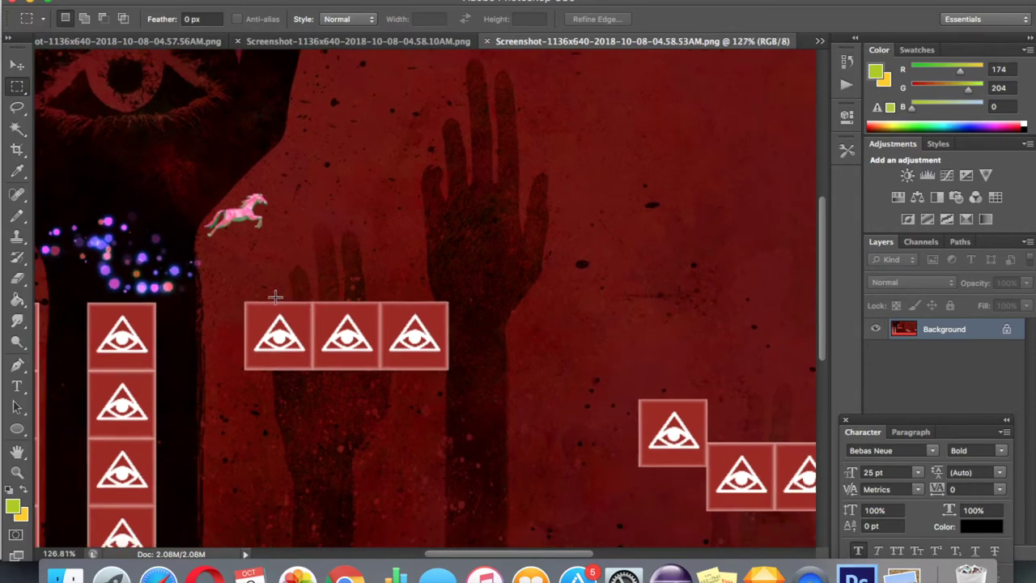
pyautogui.scroll(-5, 294, 303)
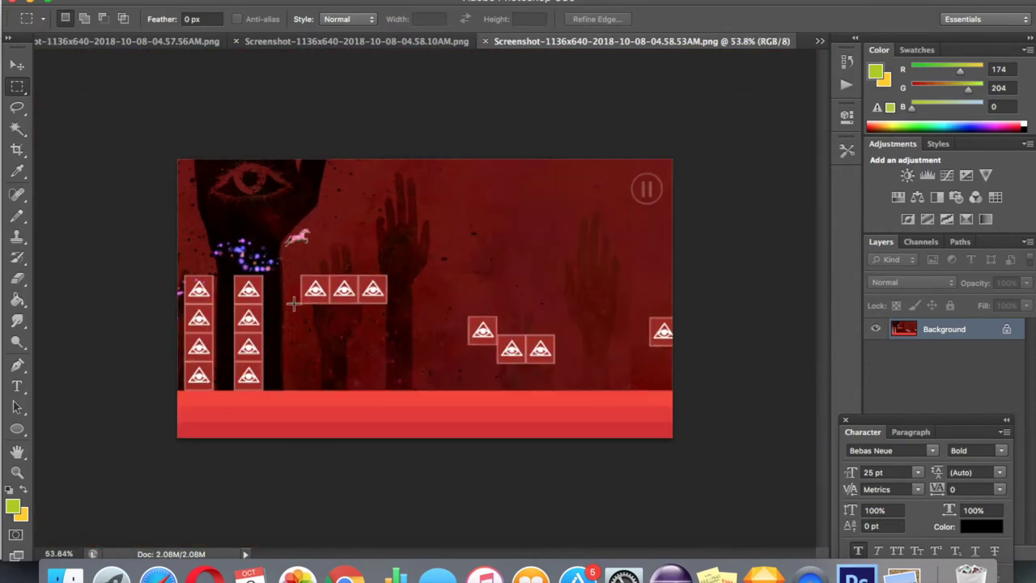
pyautogui.press('super+n')
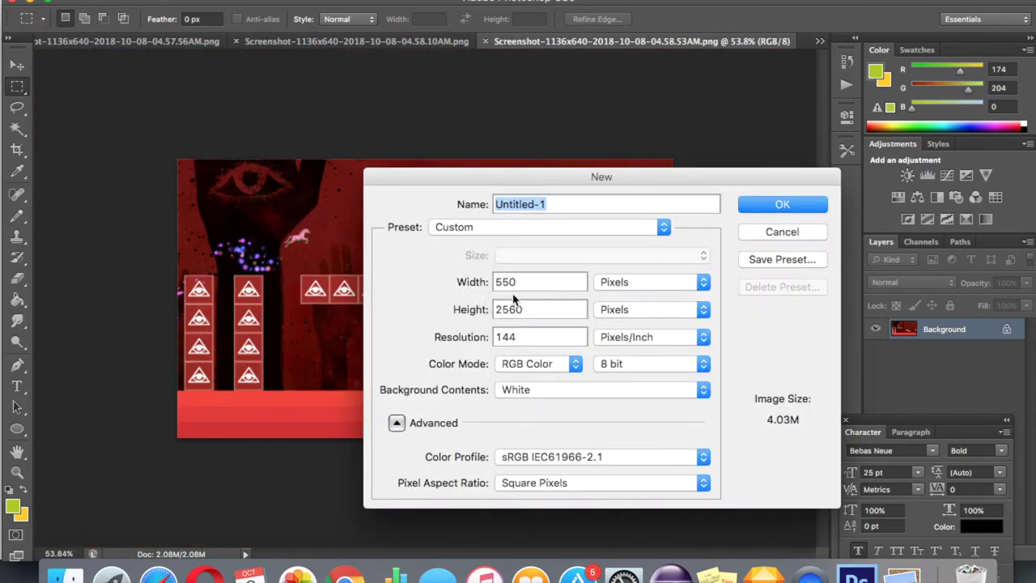
pyautogui.click(769, 233)
pyautogui.hotkey('ctrl', 'Up')
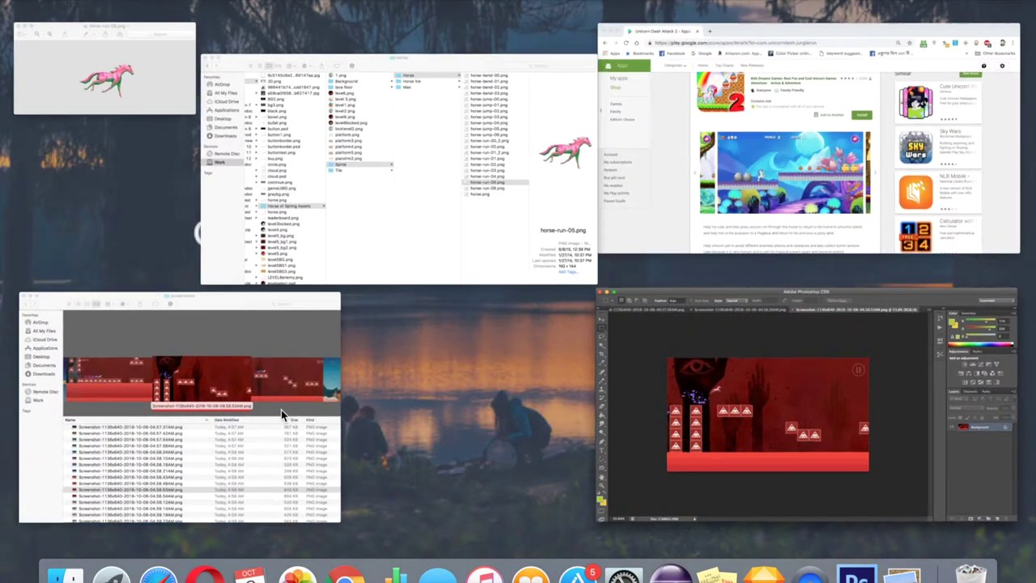
pyautogui.click(280, 409)
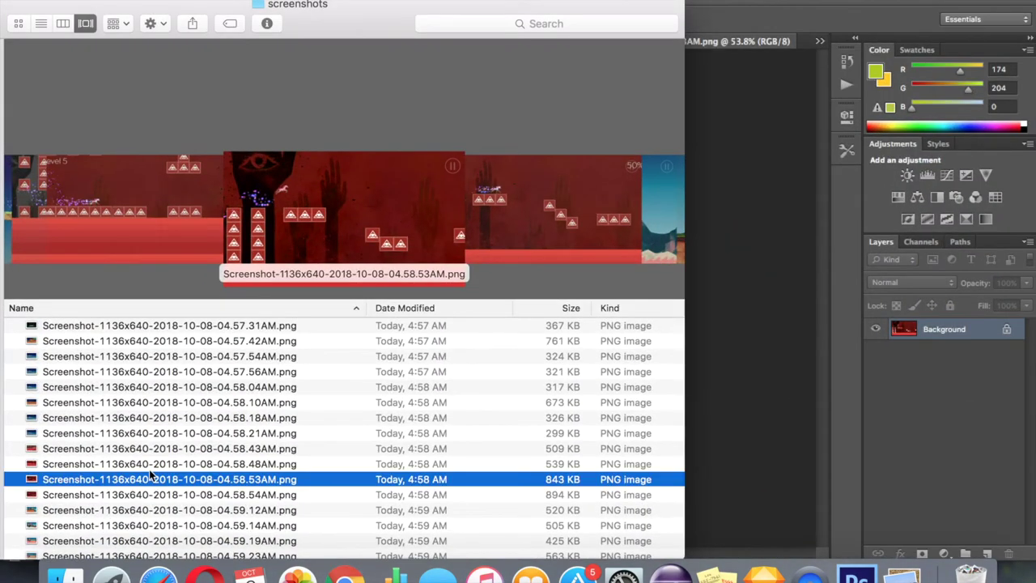
pyautogui.press('super+i')
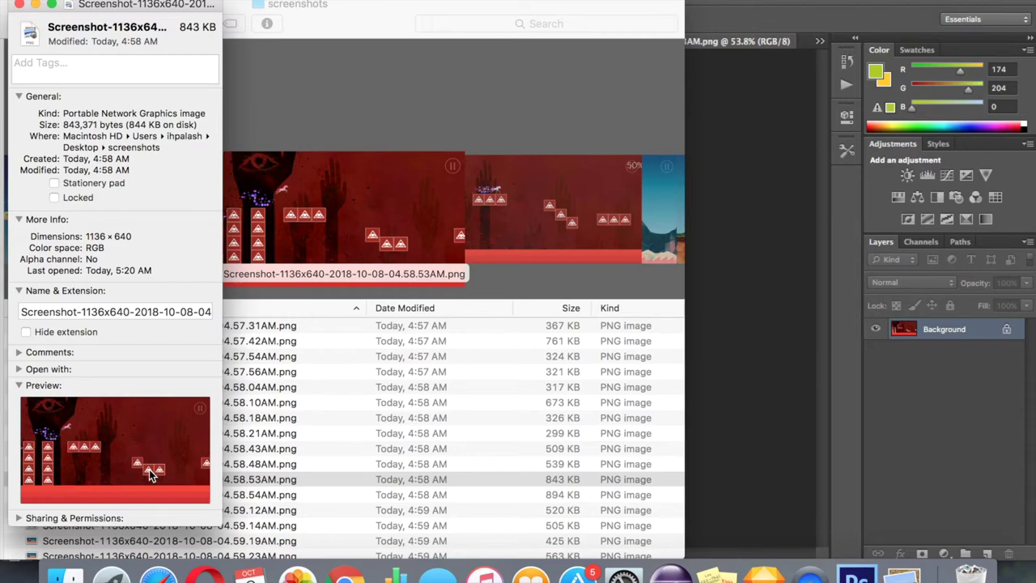
# Step: Create a new Photoshop document named akjhsd, 1136 pixels wide and 640 pixels high
pyautogui.hotkey('ctrl', 'Up')
pyautogui.click(730, 364)
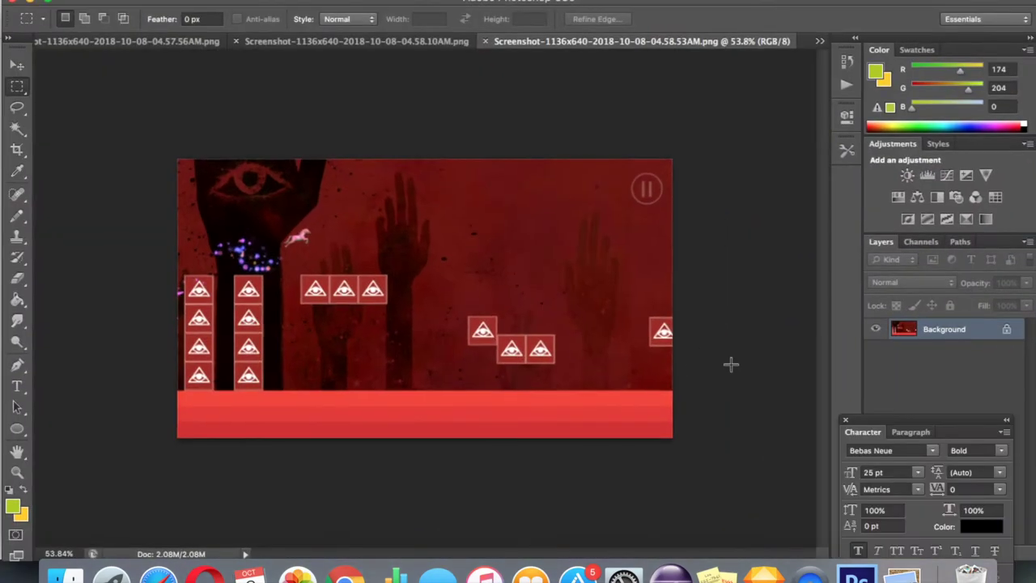
pyautogui.press('super+n')
pyautogui.write('11')
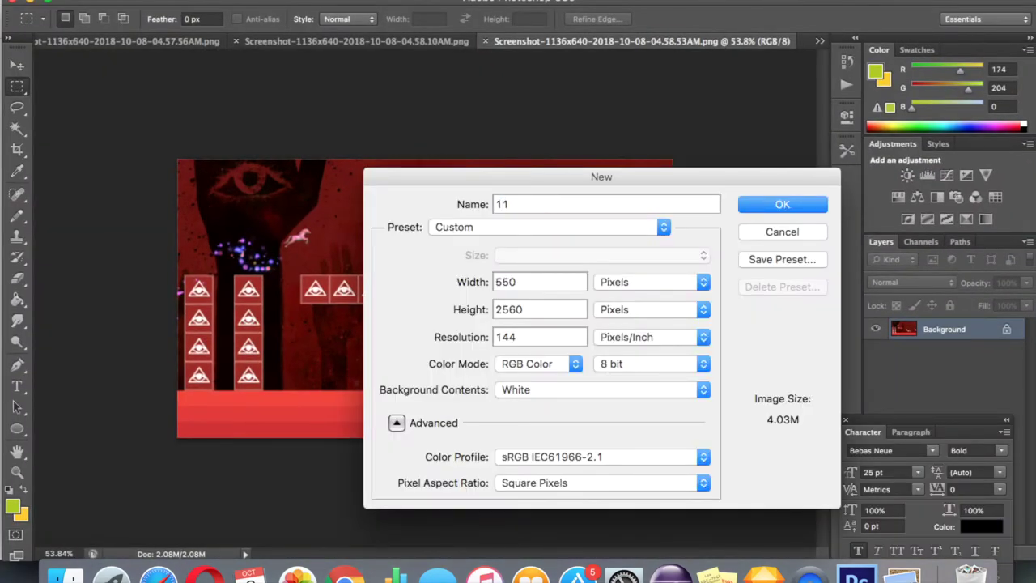
pyautogui.write('kjhsd')
pyautogui.press('Tab')
pyautogui.press('Tab')
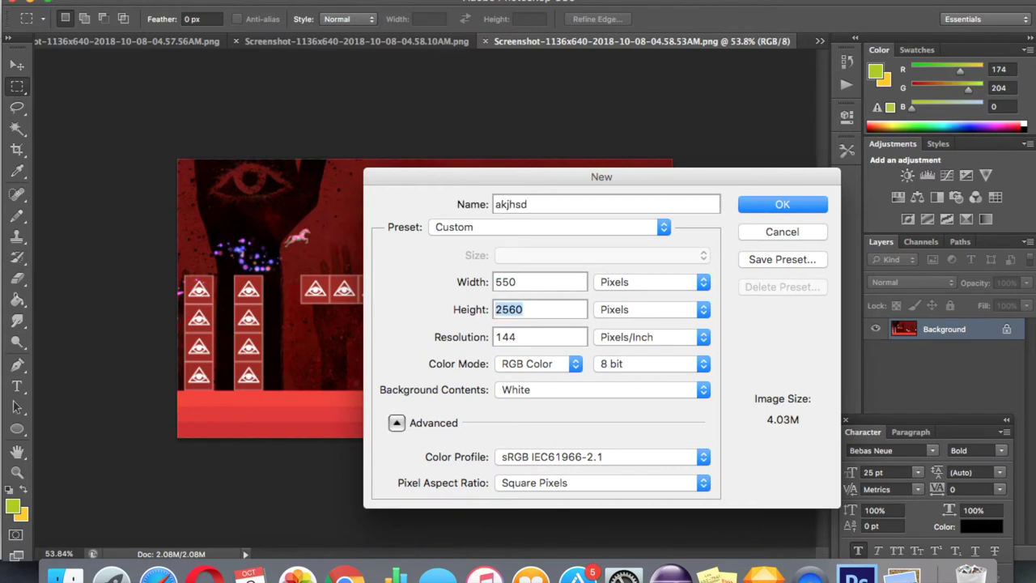
pyautogui.doubleClick(510, 282)
pyautogui.write('1136')
pyautogui.press('Tab')
pyautogui.write('640')
pyautogui.press('Return')
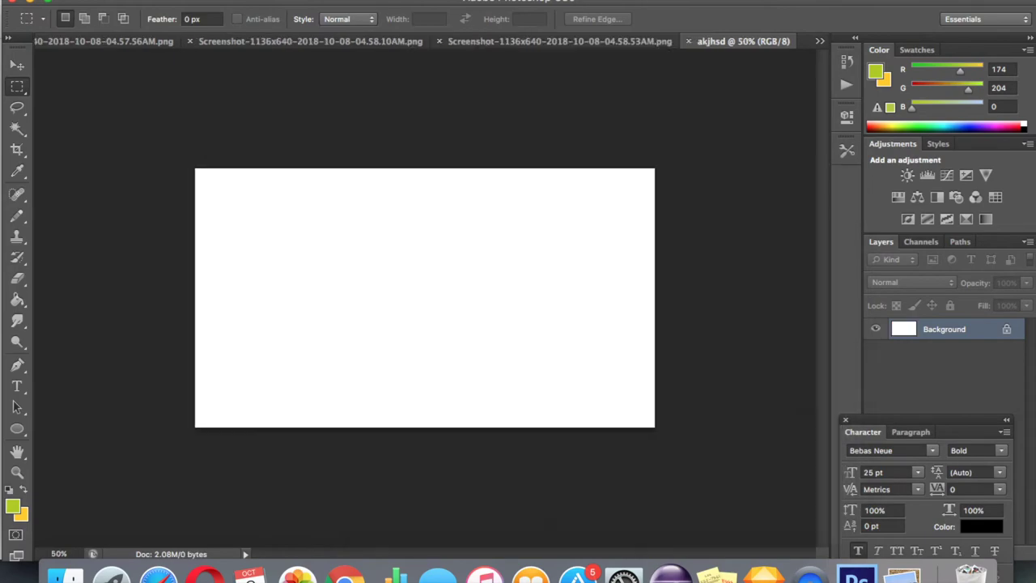
pyautogui.hotkey('ctrl', 'Up')
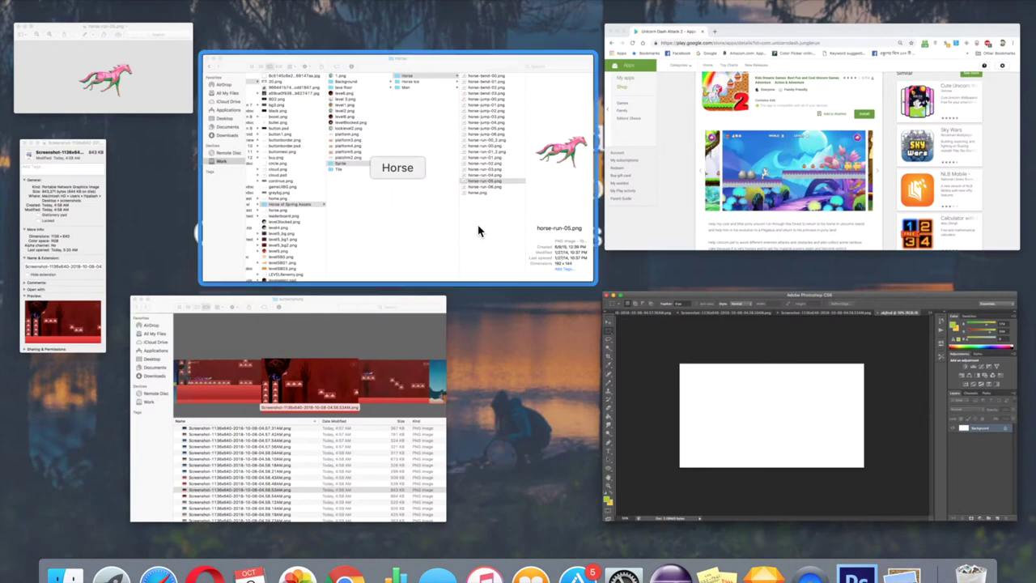
pyautogui.click(308, 355)
pyautogui.moveTo(117, 481); pyautogui.dragTo(396, 441)
pyautogui.hotkey('ctrl', 'Up')
pyautogui.moveTo(613, 387); pyautogui.dragTo(418, 328)
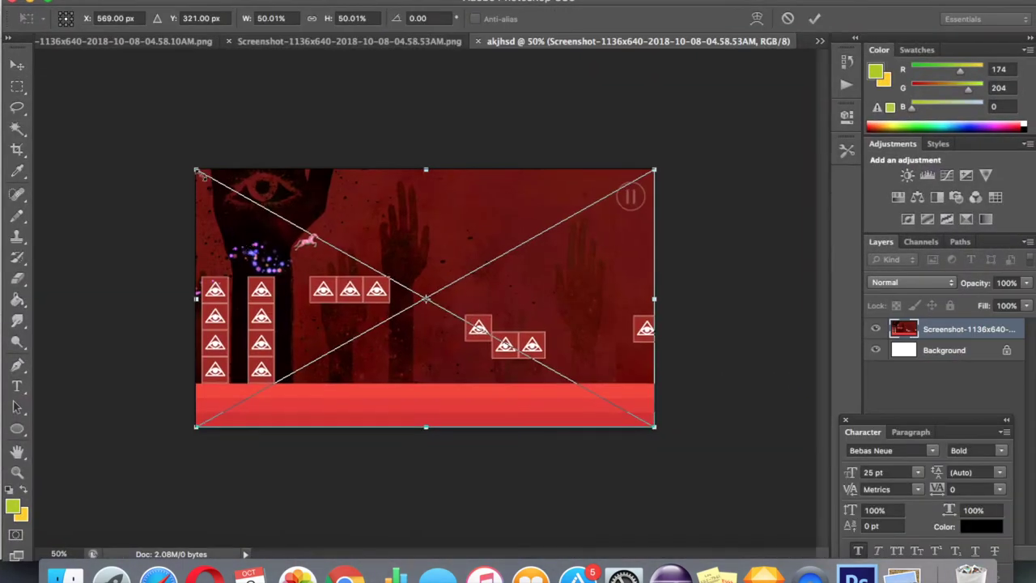
# Step: Enlarge the placed red screenshot to about 87% and position it so the eye, horse and three-block platform fill the canvas
pyautogui.moveTo(196, 170); pyautogui.dragTo(108, 123)
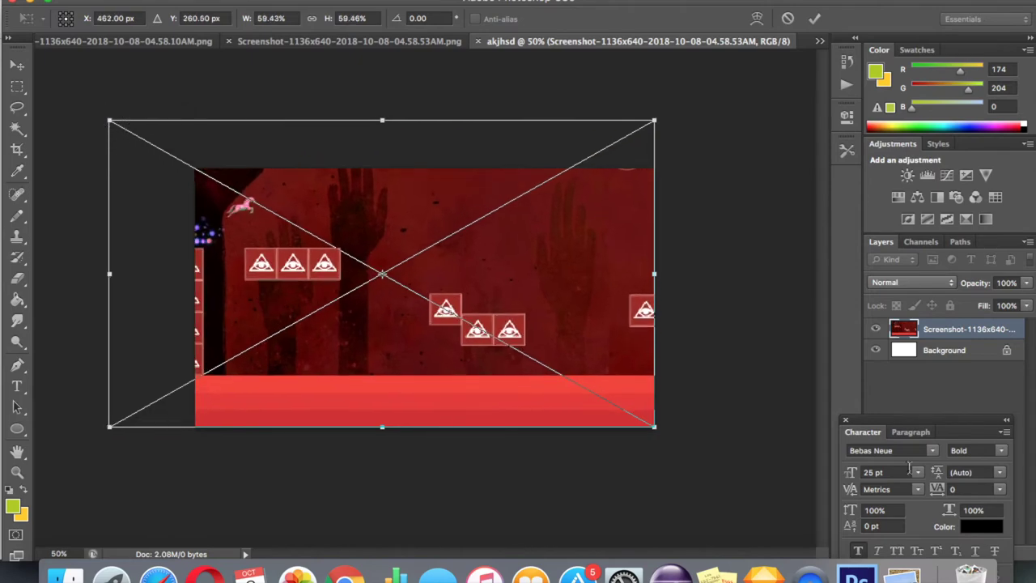
pyautogui.moveTo(654, 426); pyautogui.dragTo(907, 571)
pyautogui.moveTo(462, 254); pyautogui.dragTo(499, 286)
pyautogui.press('Return')
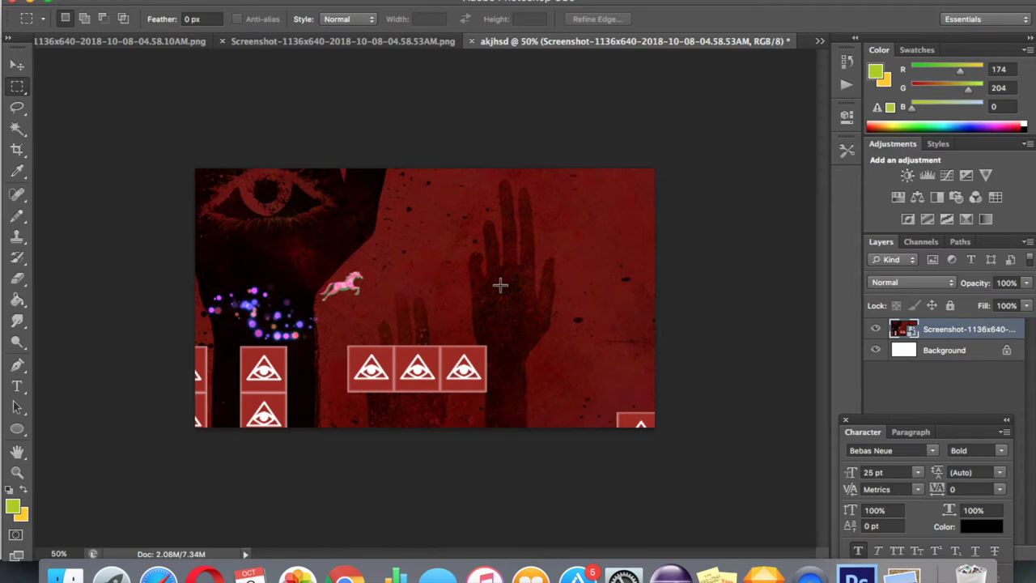
# Step: Enlarge the red screenshot layer further and shift it to frame the horse above the three-block platform
pyautogui.hotkey('ctrl', 't')
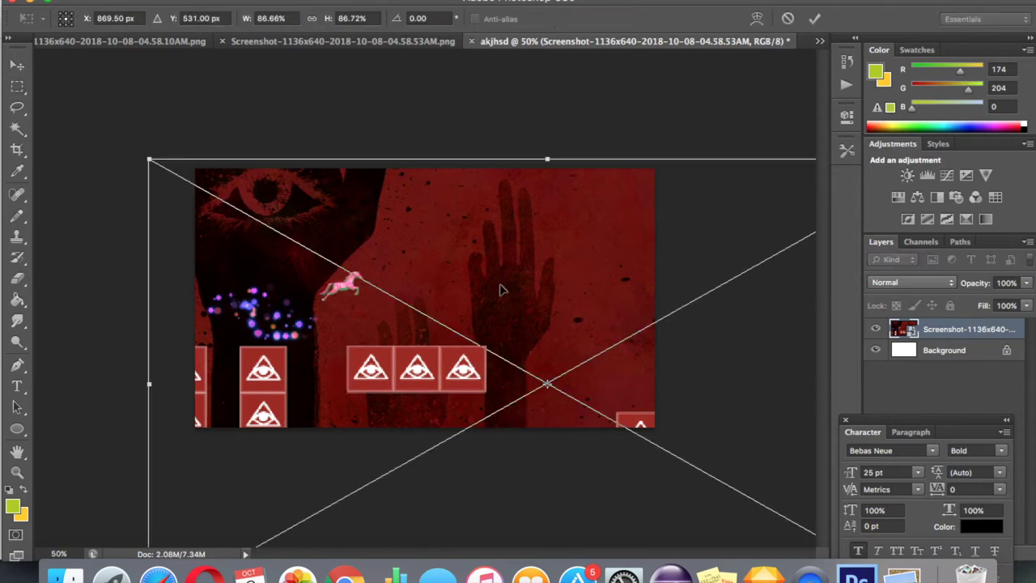
pyautogui.moveTo(150, 160); pyautogui.dragTo(29, 98)
pyautogui.moveTo(360, 260); pyautogui.dragTo(444, 324)
pyautogui.press('Return')
pyautogui.press('m')
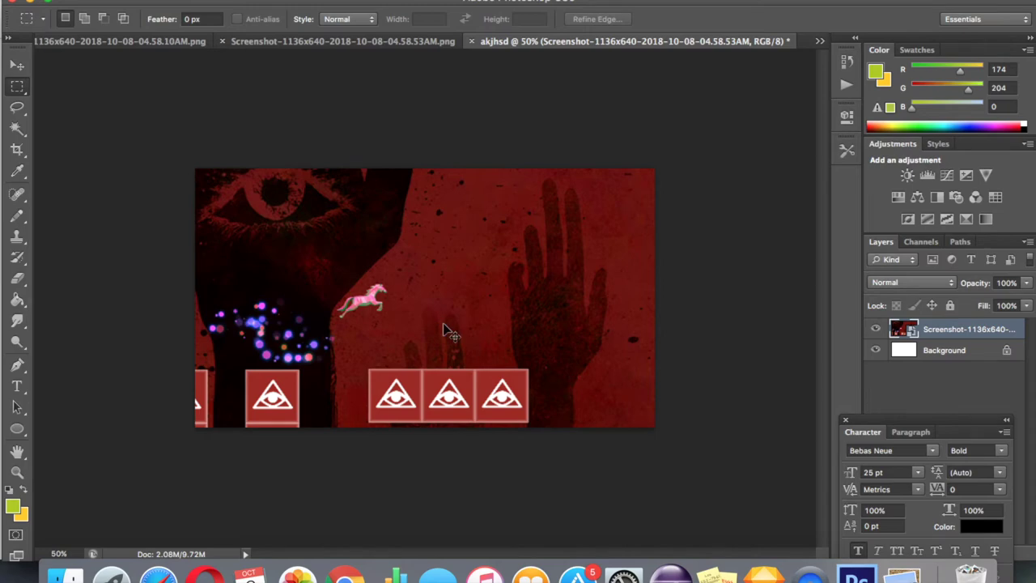
# Step: Start saving the akjhsd document and create a folder named "horse runner 1" in Downloads as its destination
pyautogui.press('super+s')
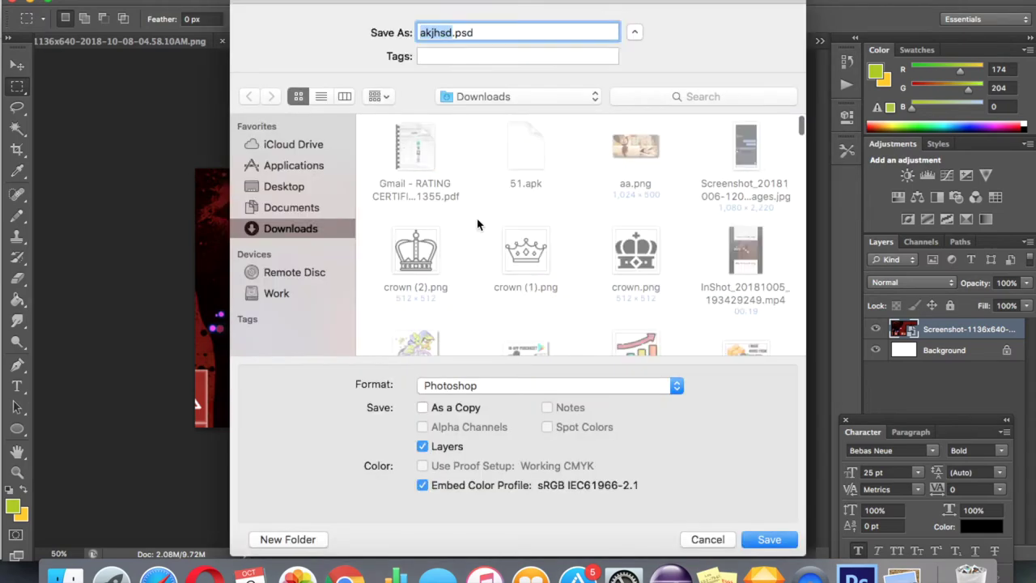
pyautogui.click(458, 214)
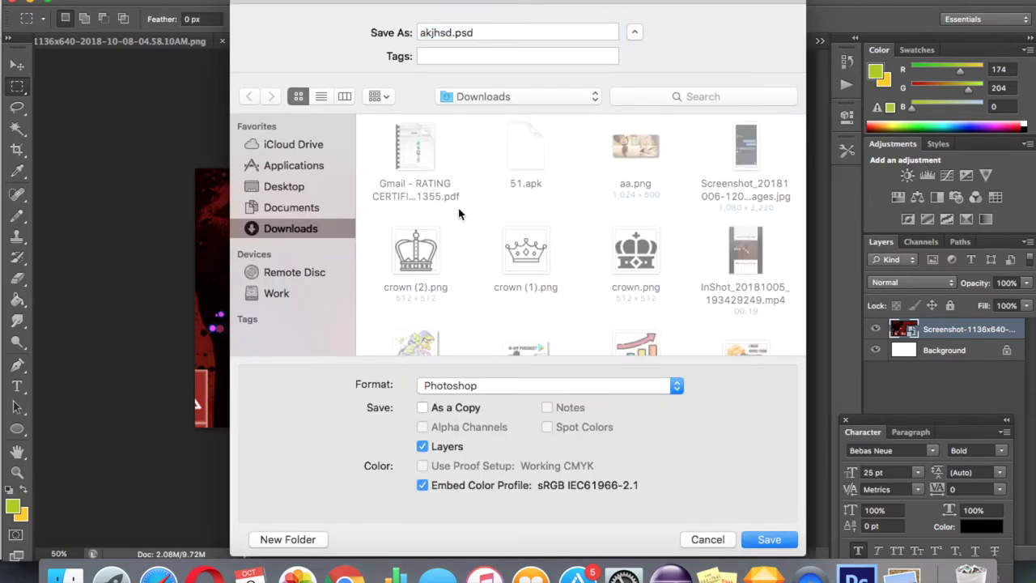
pyautogui.press('super+shift+n')
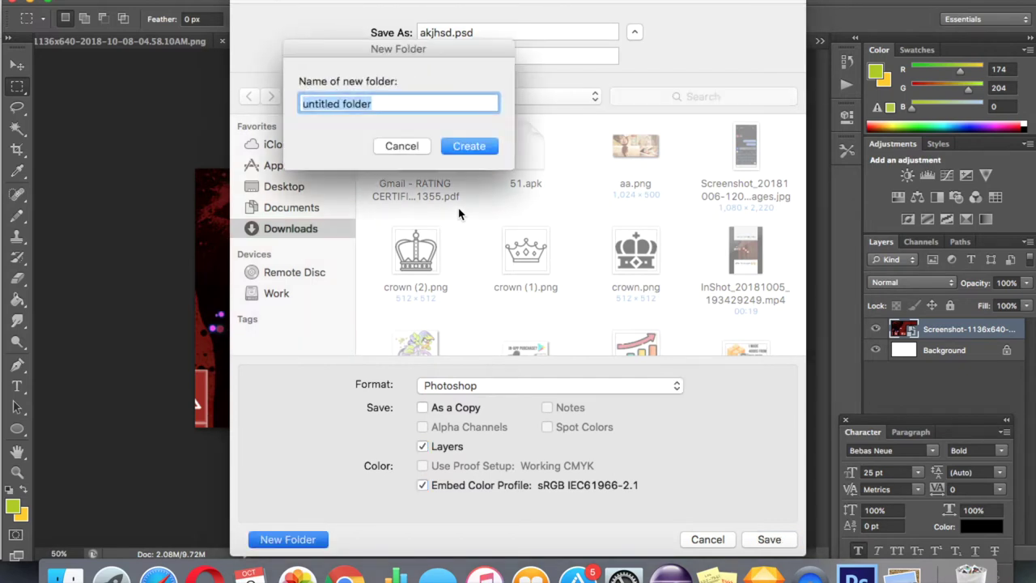
pyautogui.write('horse runner 1')
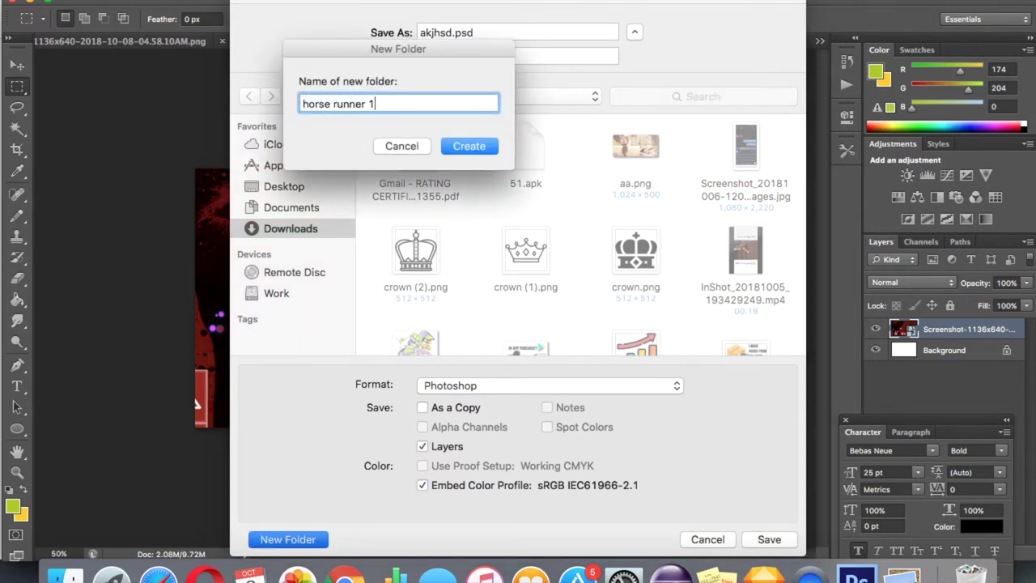
pyautogui.press('Return')
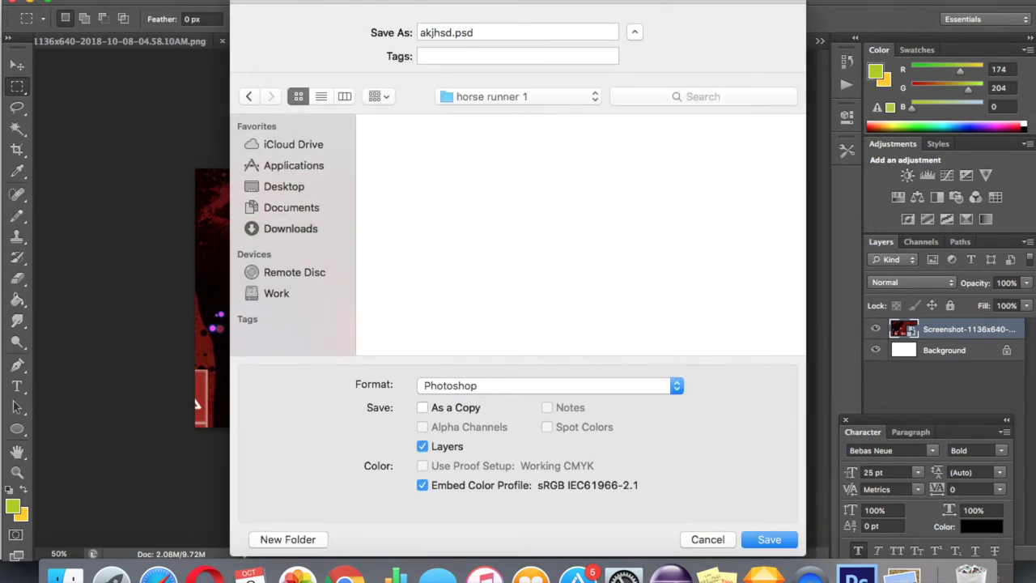
# Step: Set the save format of the akjhsd document to PNG
pyautogui.click(469, 385)
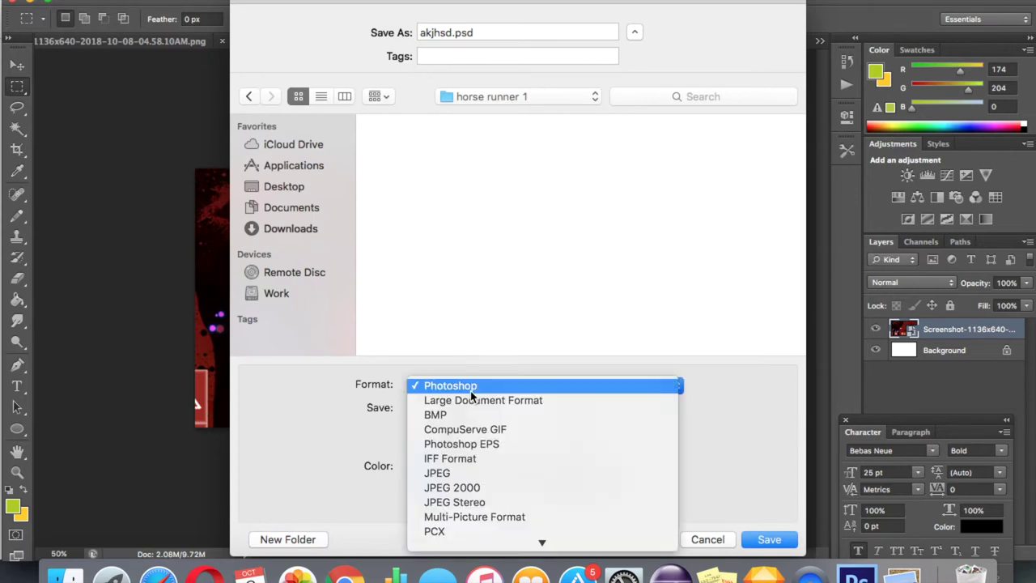
pyautogui.press('p')
pyautogui.press('n')
pyautogui.press('g')
pyautogui.press('Return')
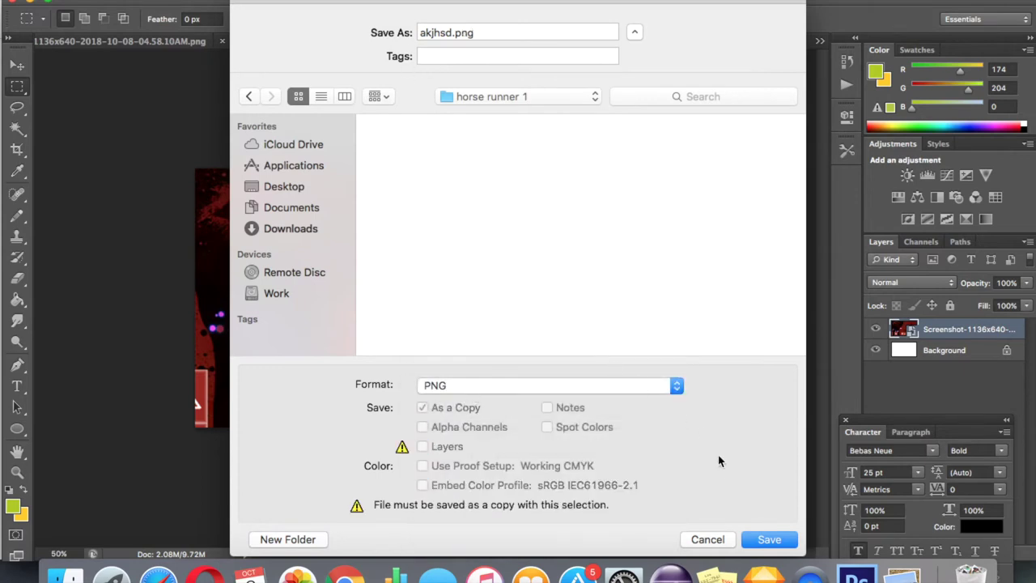
# Step: Finish saving the akjhsd PNG with smallest compression and no interlacing, and close that document and the original red screenshot
pyautogui.click(769, 539)
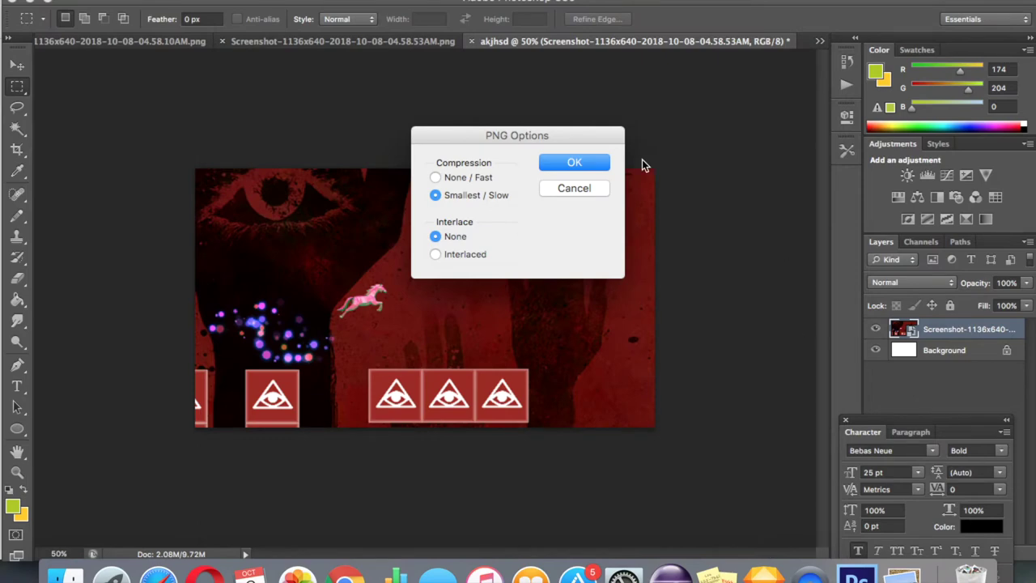
pyautogui.click(576, 163)
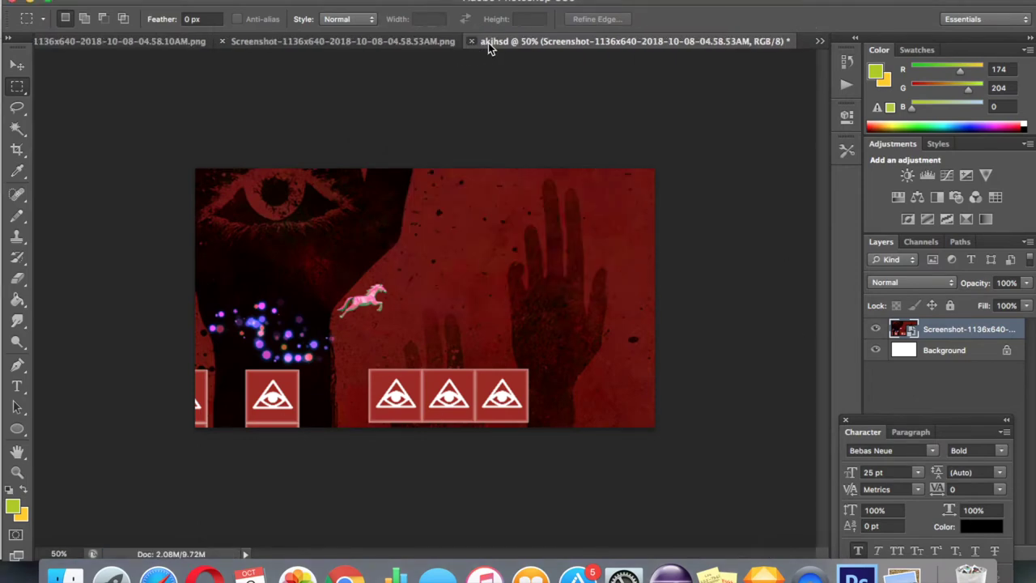
pyautogui.click(473, 41)
pyautogui.click(459, 203)
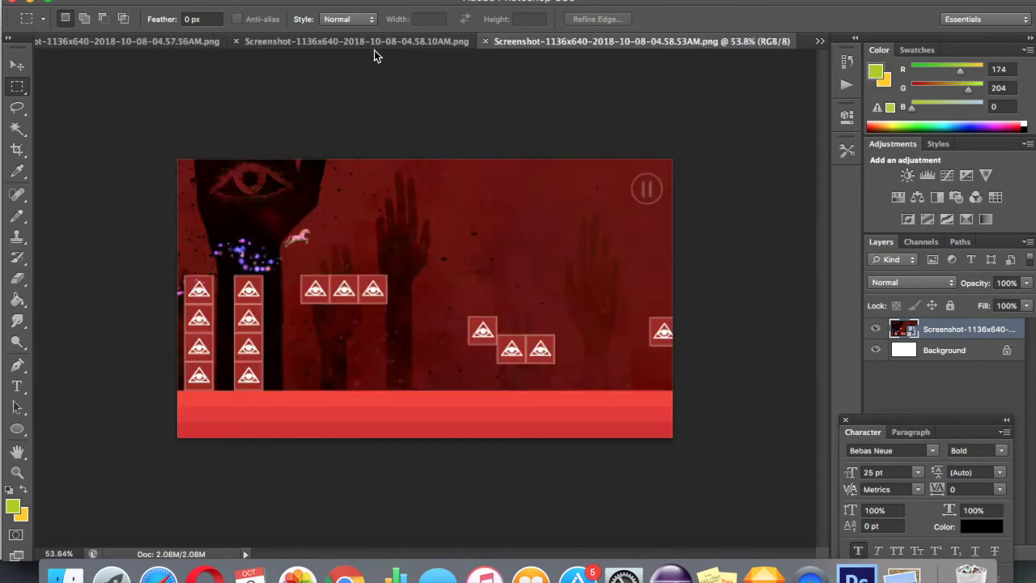
pyautogui.click(486, 42)
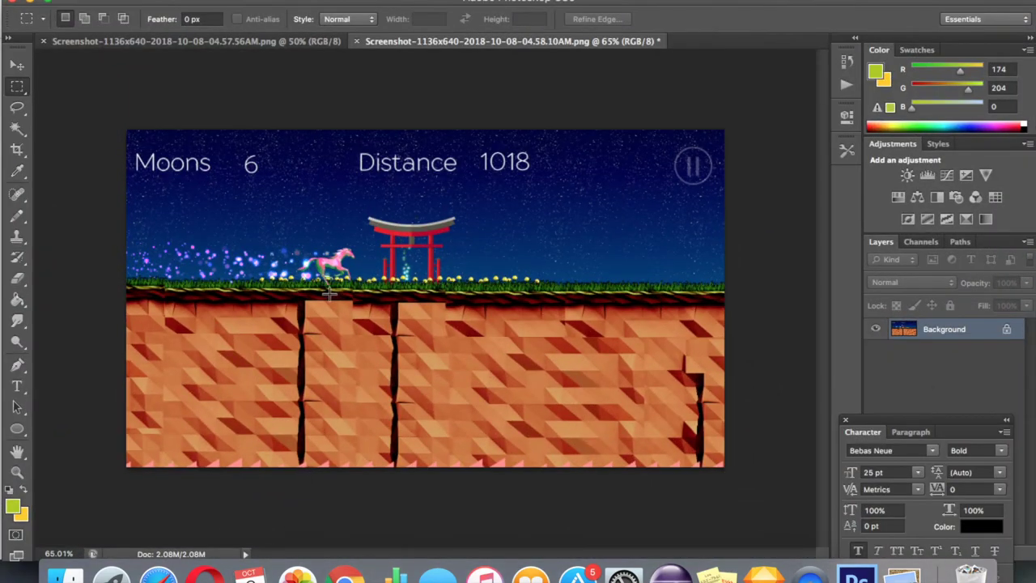
pyautogui.hotkey('ctrl', 'Up')
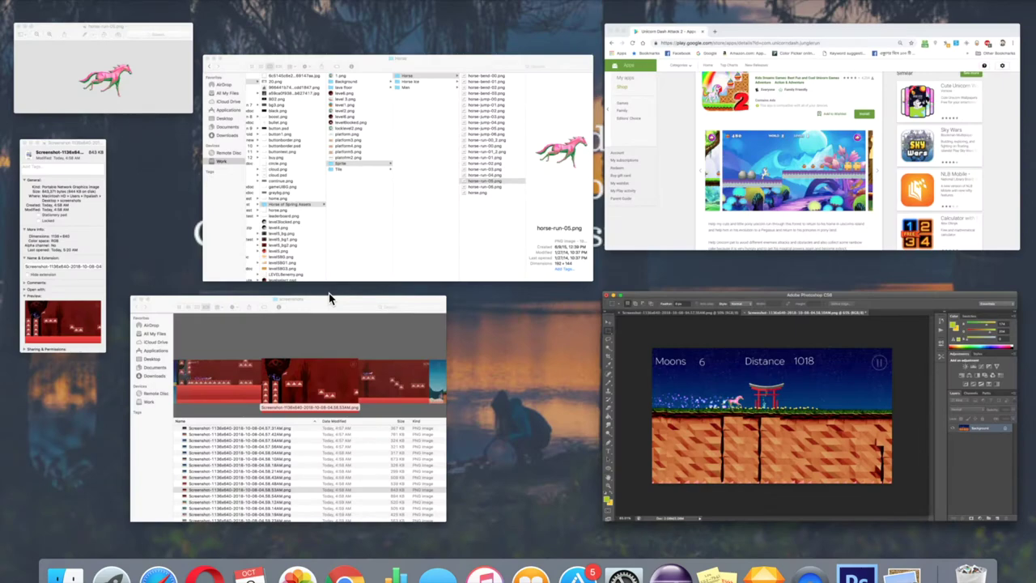
pyautogui.hotkey('ctrl', 'Up')
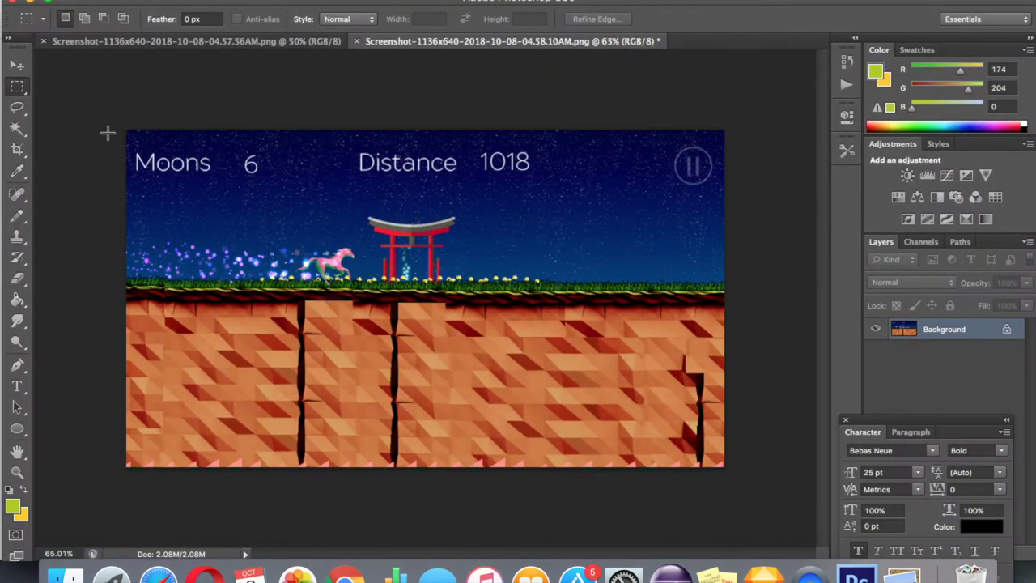
# Step: Start a text layer on the brick ground below the horse and set the font size to 100 pt
pyautogui.click(16, 387)
pyautogui.click(295, 355)
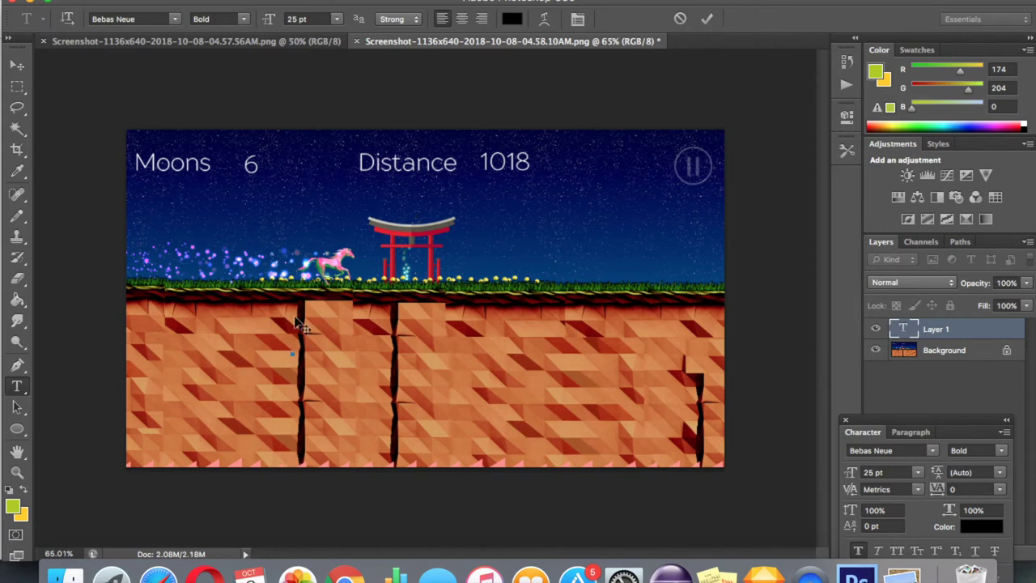
pyautogui.click(298, 18)
pyautogui.write('100')
pyautogui.press('Return')
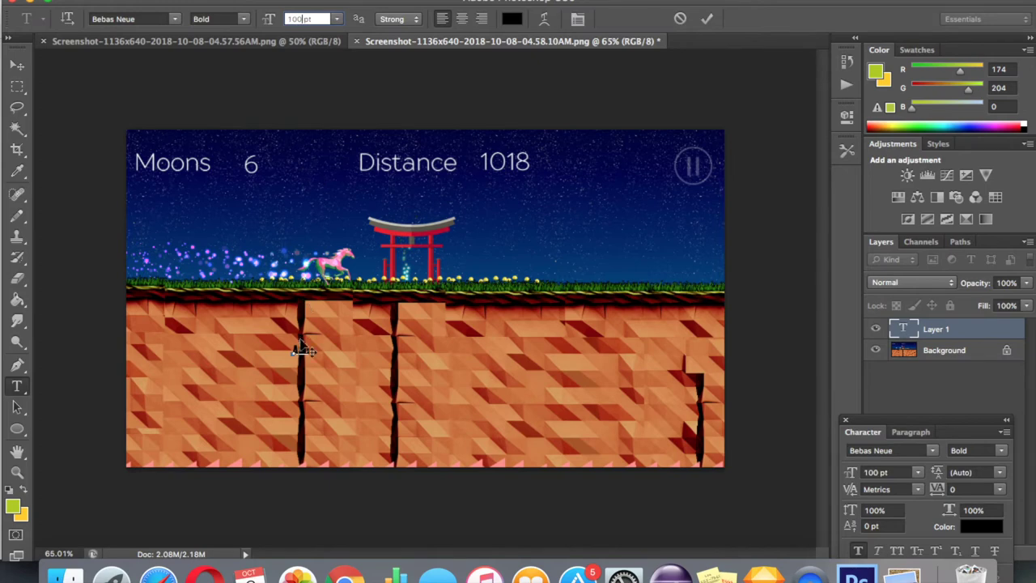
pyautogui.click(300, 350)
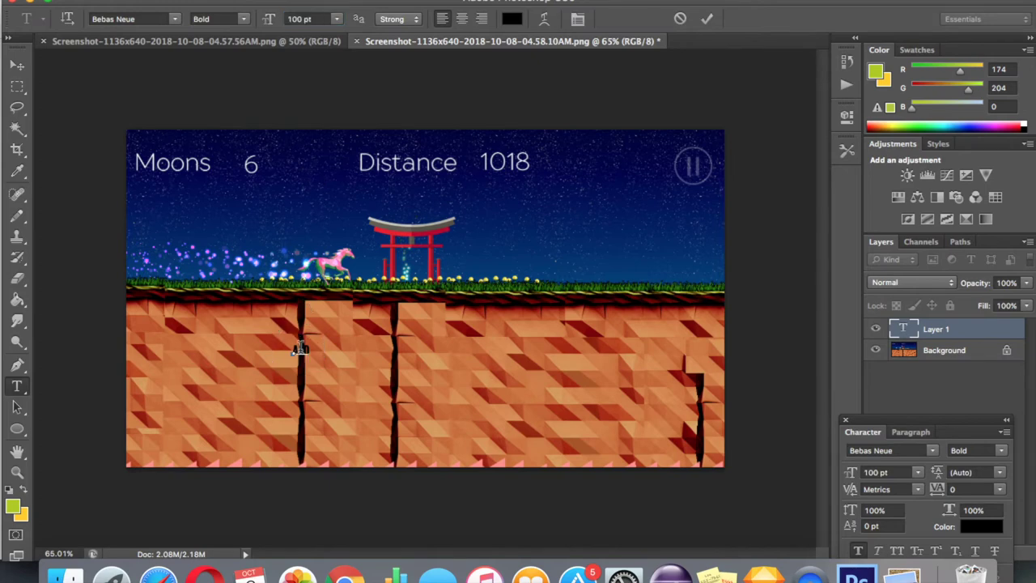
pyautogui.click(298, 19)
pyautogui.write('1')
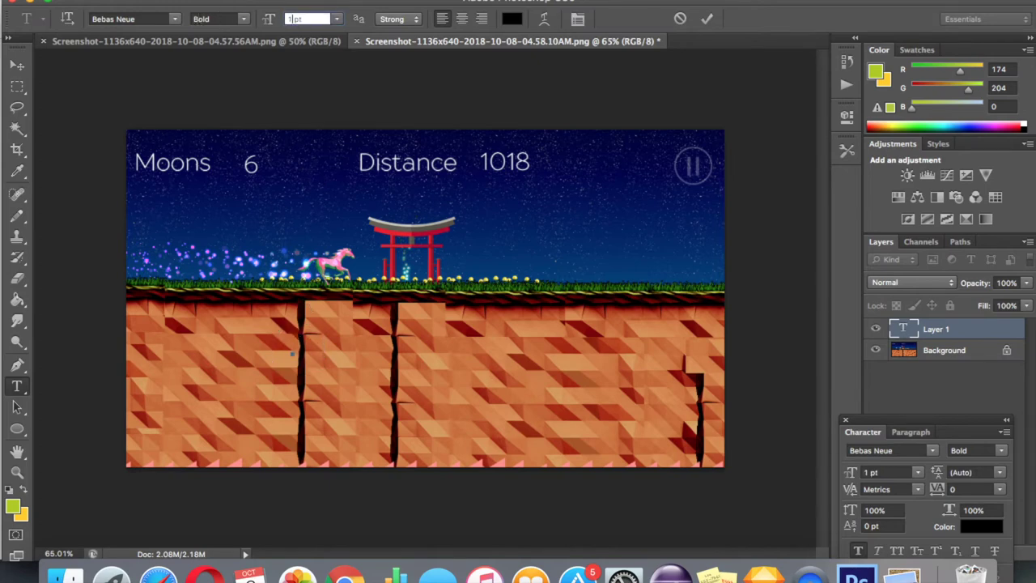
pyautogui.write('00')
pyautogui.press('Return')
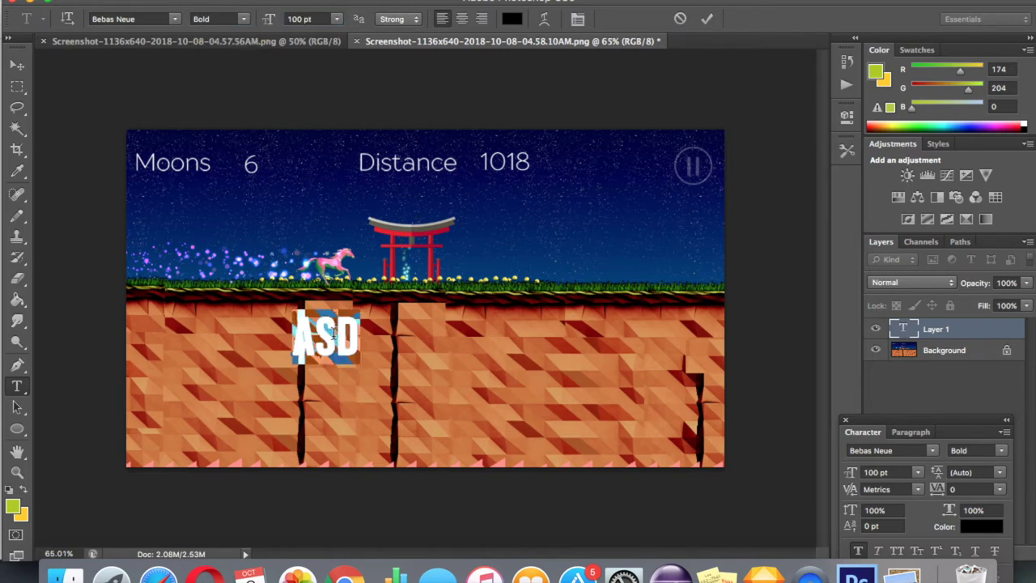
# Step: Enter the caption "Explore New Places" in the new text layer on the night screenshot
pyautogui.write('EXPLO')
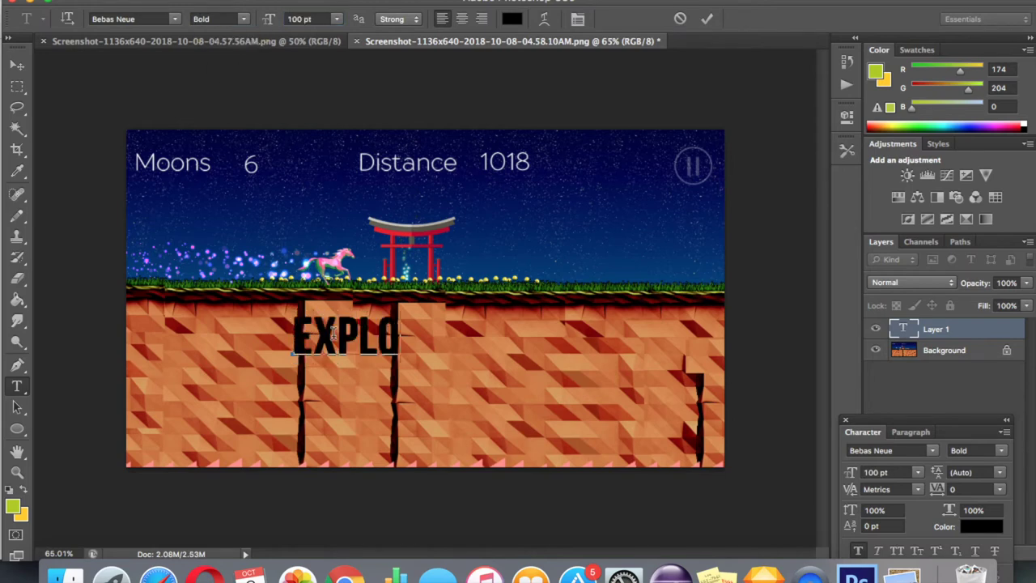
pyautogui.write('RE NEW')
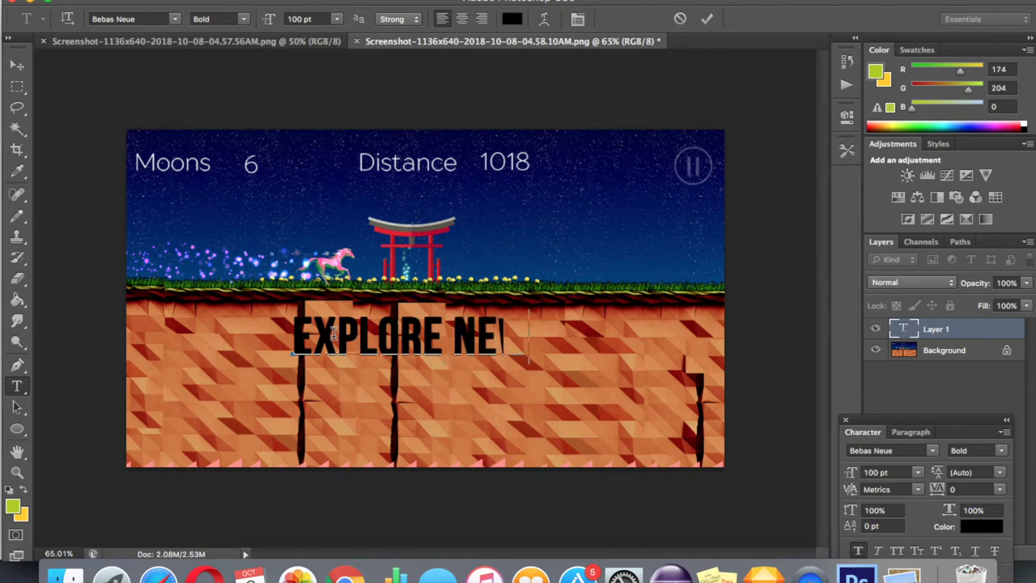
pyautogui.write(' PLANC')
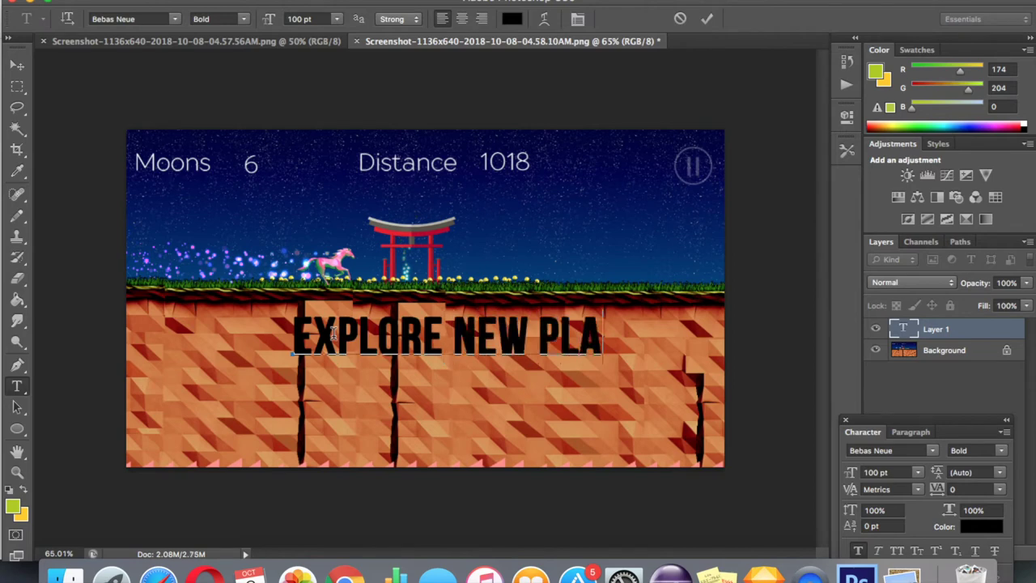
pyautogui.press('BackSpace')
pyautogui.press('BackSpace')
pyautogui.write('CES')
# Step: Try the Zapfino font on the whole "Explore New Places" caption
pyautogui.hotkey('ctrl', 'a')
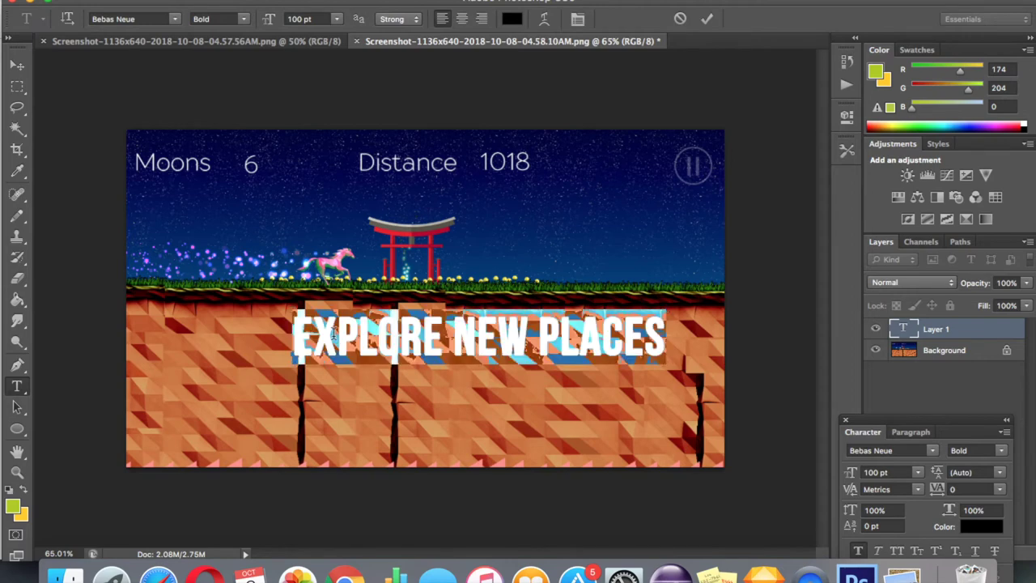
pyautogui.click(130, 18)
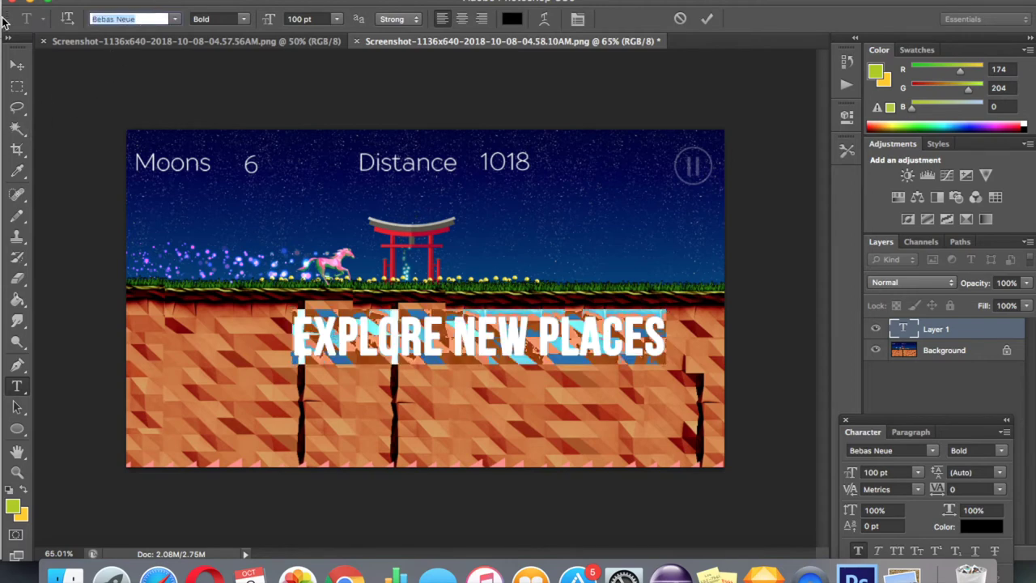
pyautogui.click(173, 19)
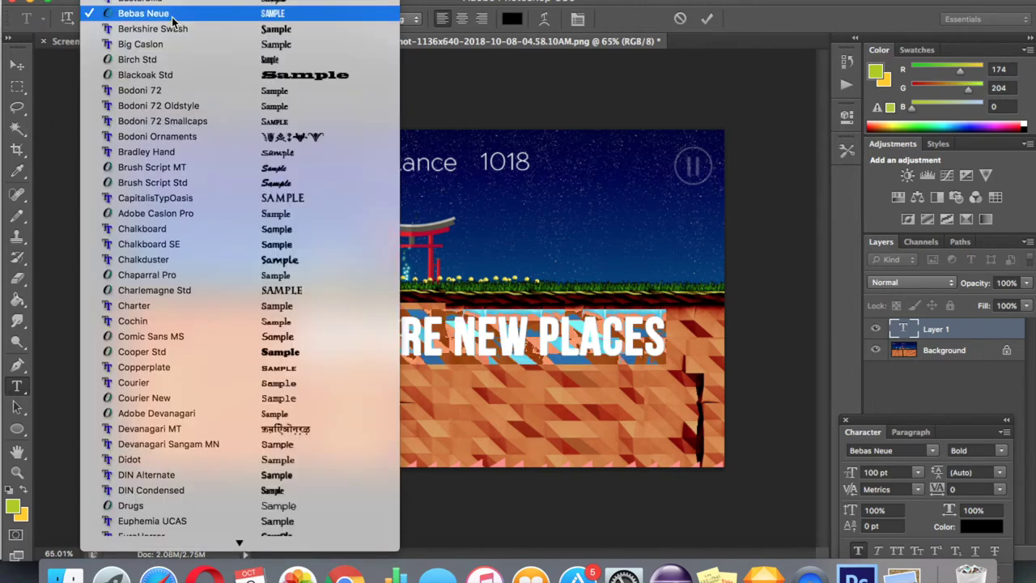
pyautogui.press('c')
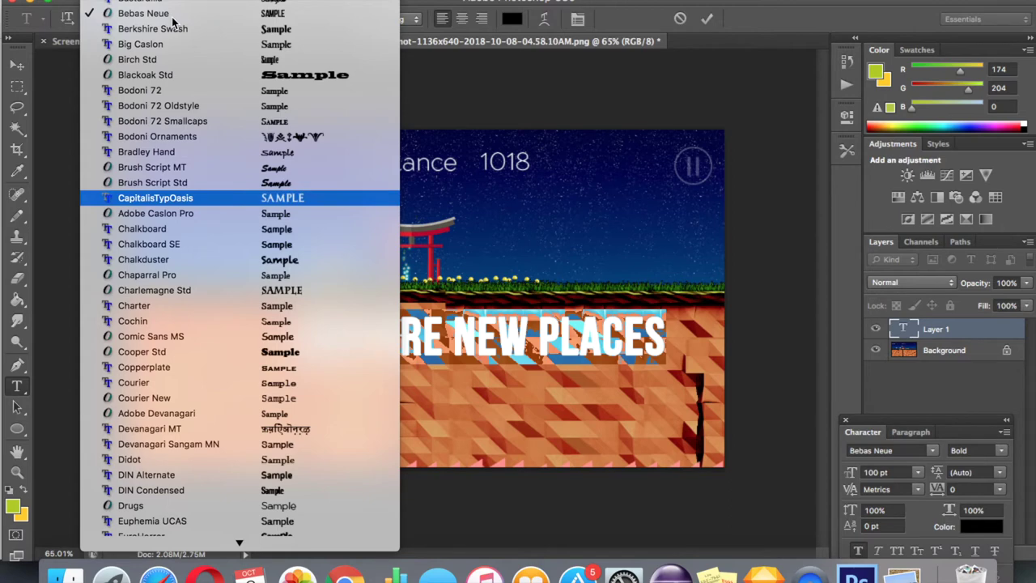
pyautogui.press('h')
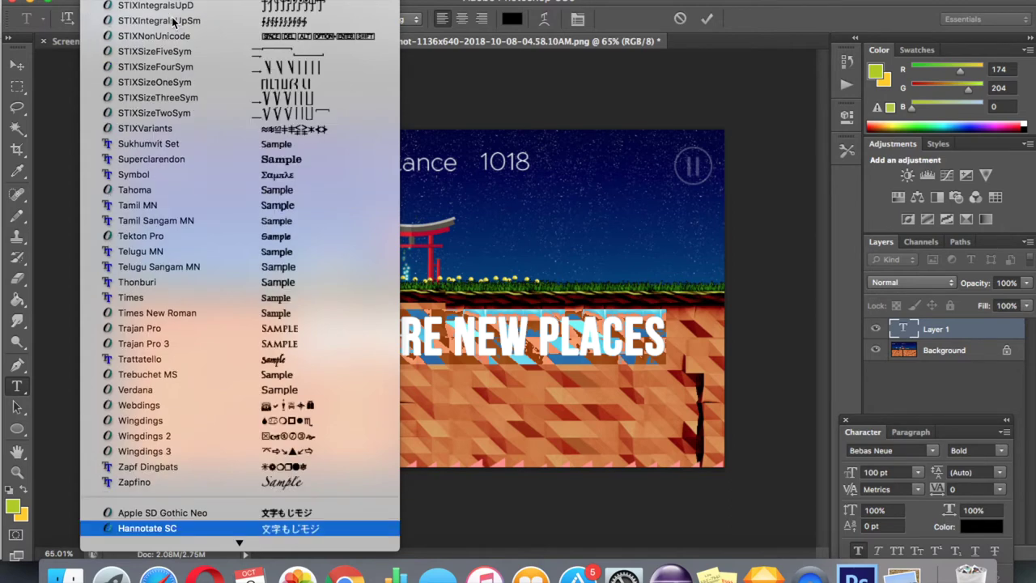
pyautogui.press('Down')
pyautogui.press('Up')
pyautogui.press('Up')
pyautogui.press('Up')
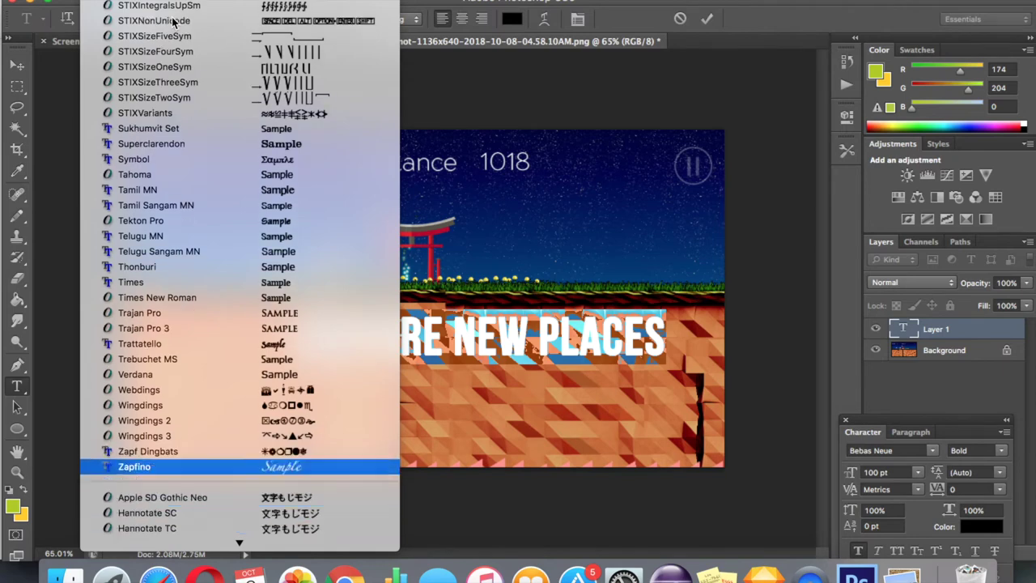
pyautogui.press('Return')
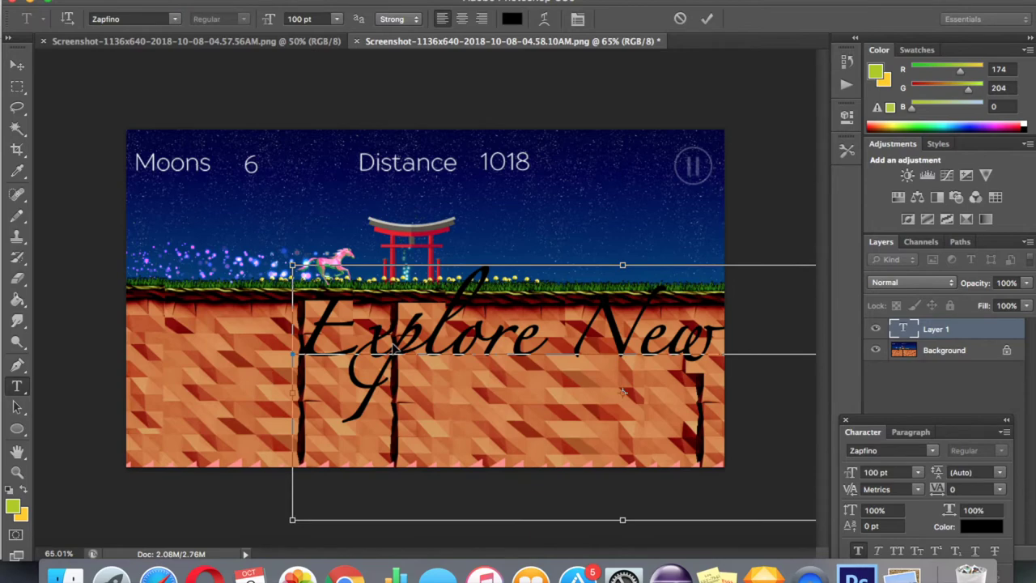
# Step: Try the Pokemon Hollow font on the "Explore New Places" caption and deselect the text to view it
pyautogui.click(122, 19)
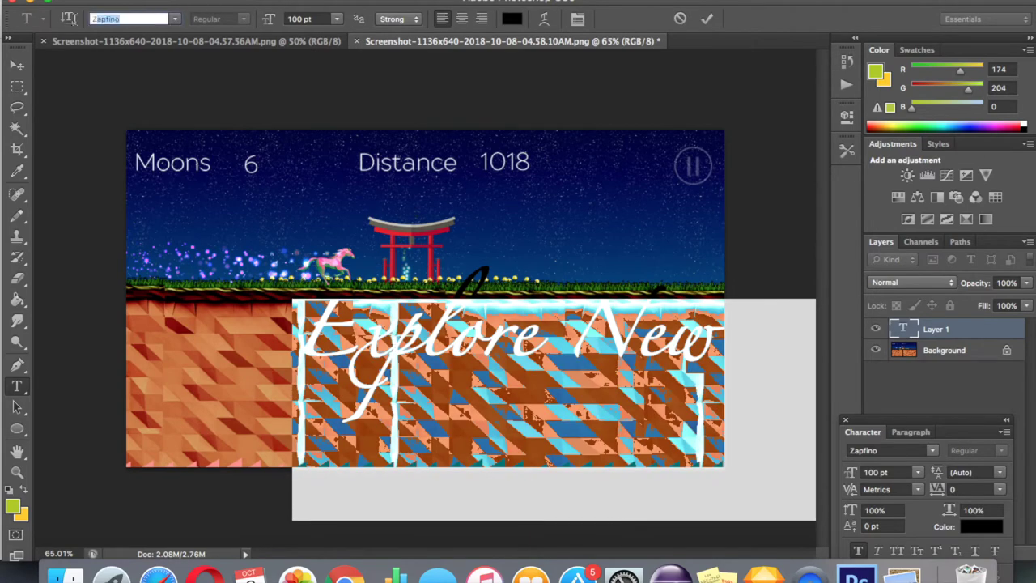
pyautogui.click(175, 19)
pyautogui.scroll(1, 169, 72)
pyautogui.scroll(-15, 169, 75)
pyautogui.scroll(5, 169, 81)
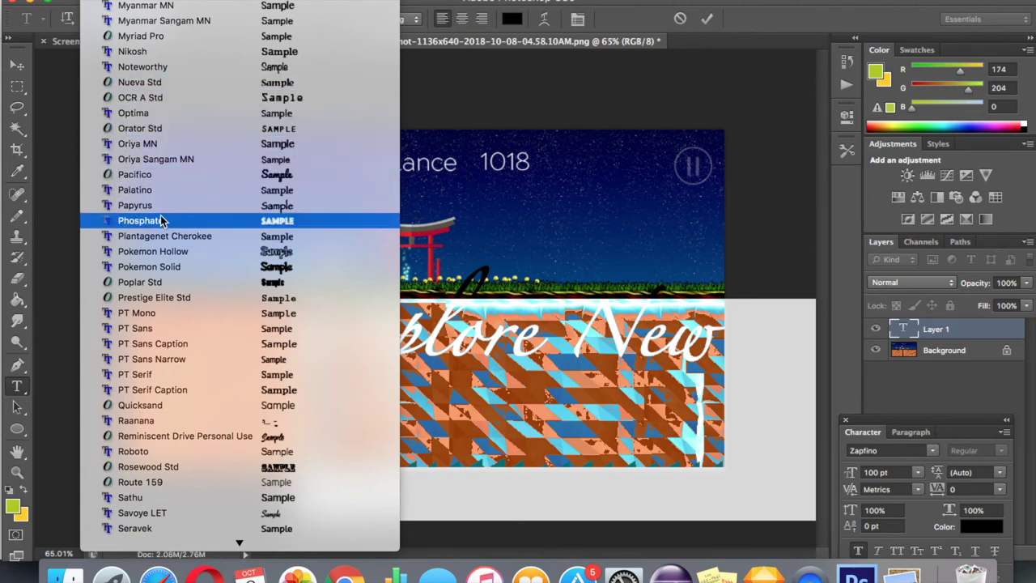
pyautogui.click(151, 252)
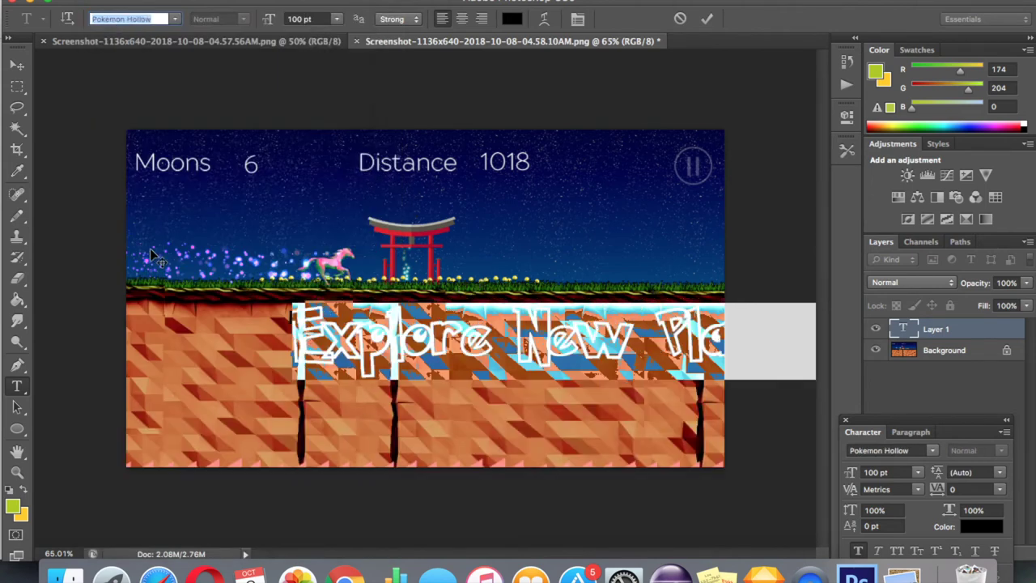
pyautogui.click(388, 333)
pyautogui.hotkey('ctrl', 'a')
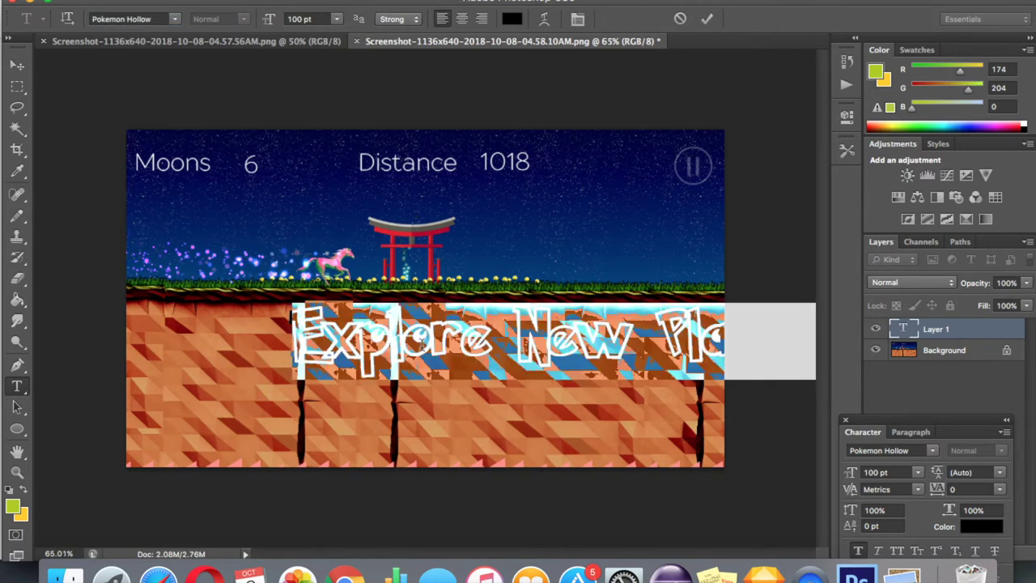
pyautogui.click(421, 344)
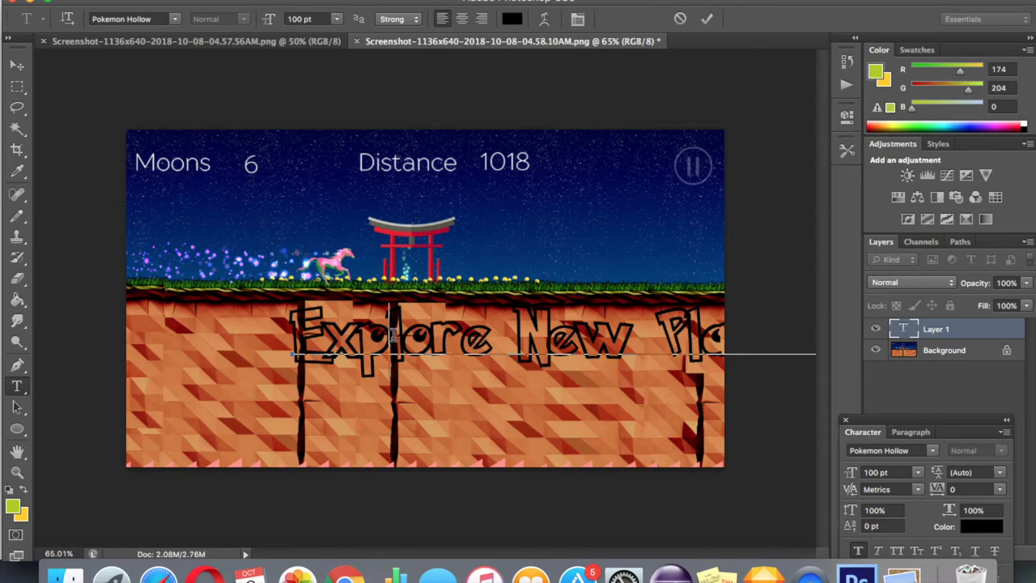
# Step: Browse the available fonts and try EuroHorror on the whole "Explore New Places" caption
pyautogui.hotkey('ctrl', 'a')
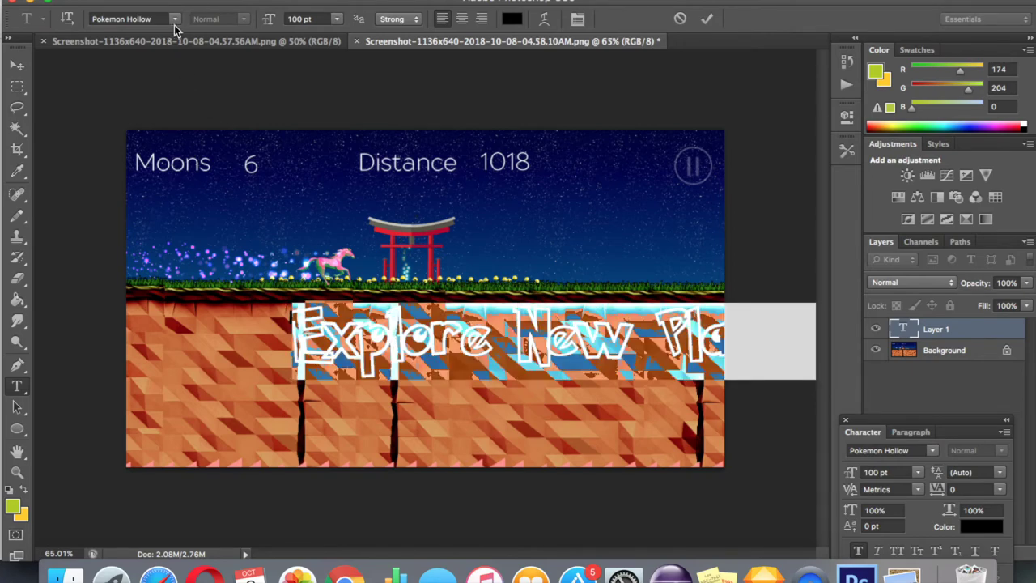
pyautogui.click(175, 26)
pyautogui.scroll(10, 177, 92)
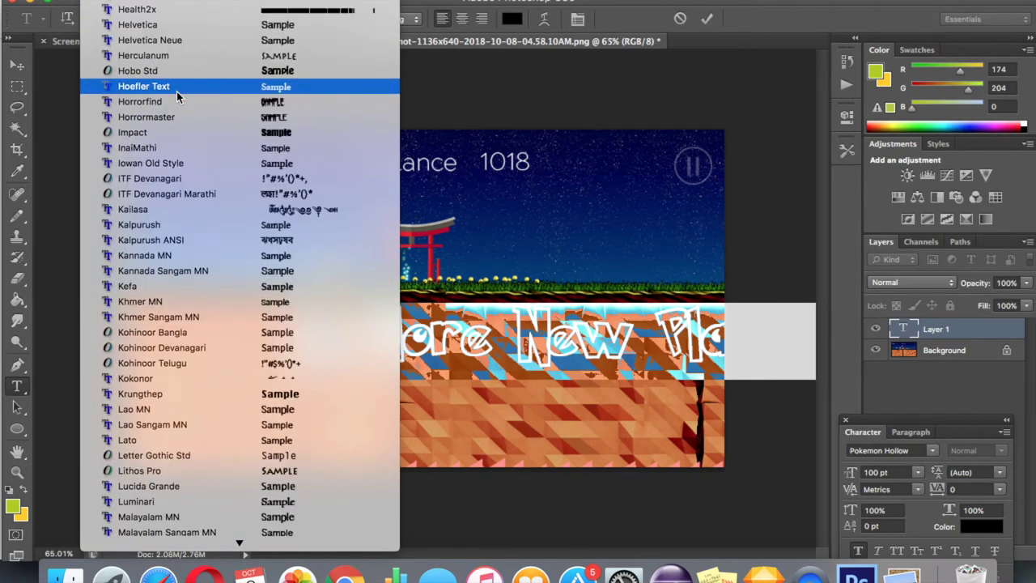
pyautogui.scroll(1, 177, 92)
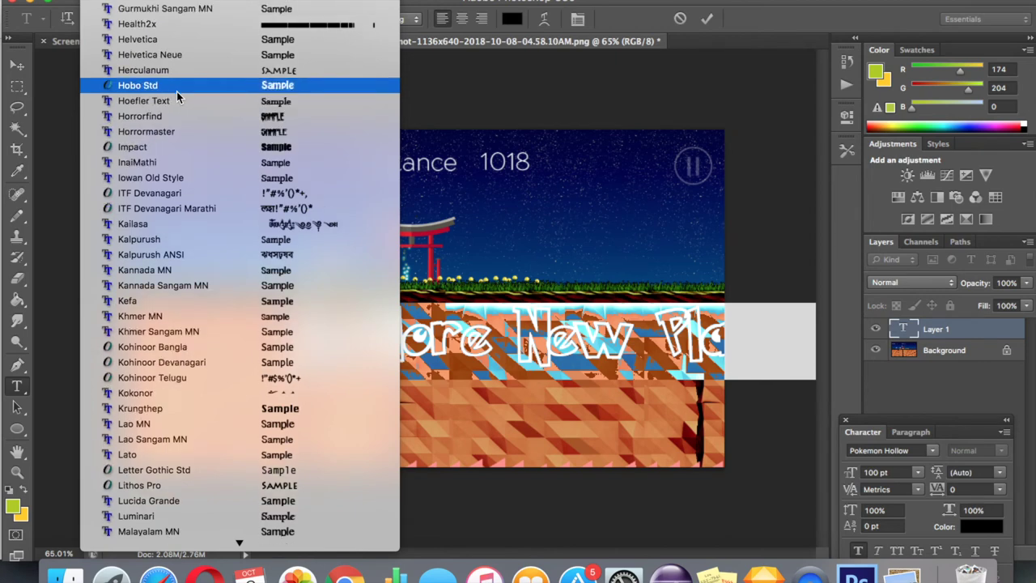
pyautogui.scroll(-20, 178, 97)
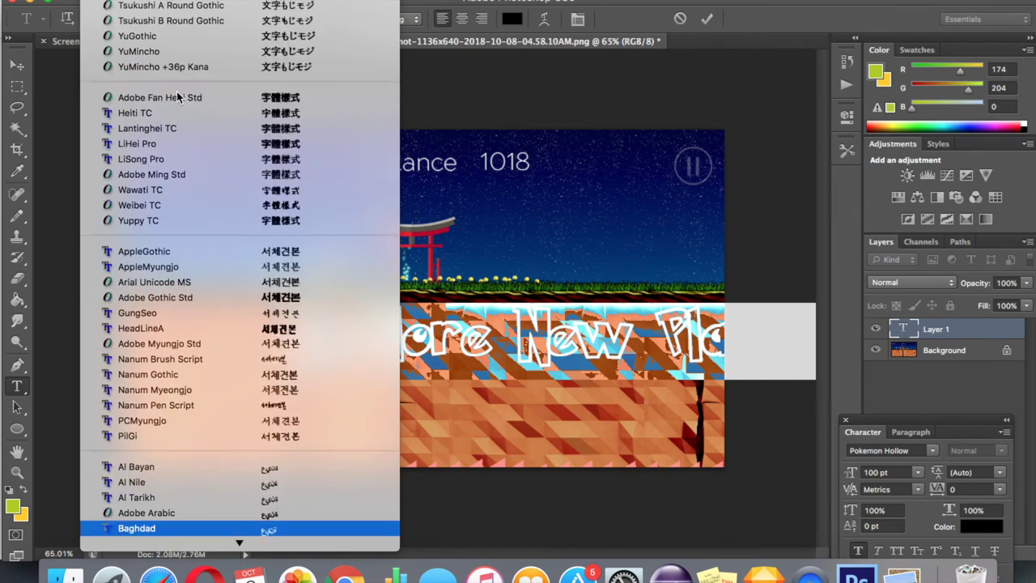
pyautogui.scroll(20, 177, 97)
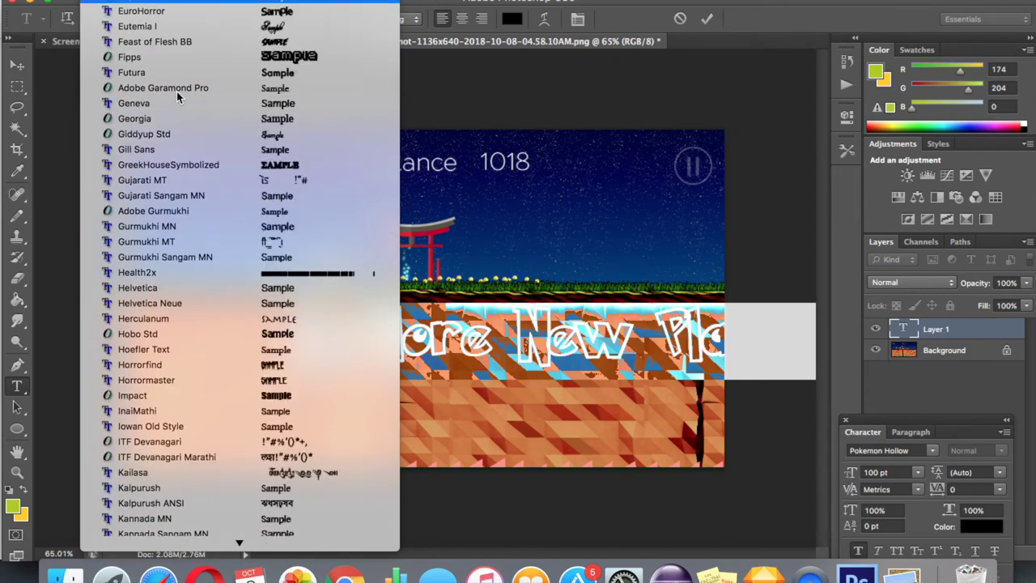
pyautogui.press('Return')
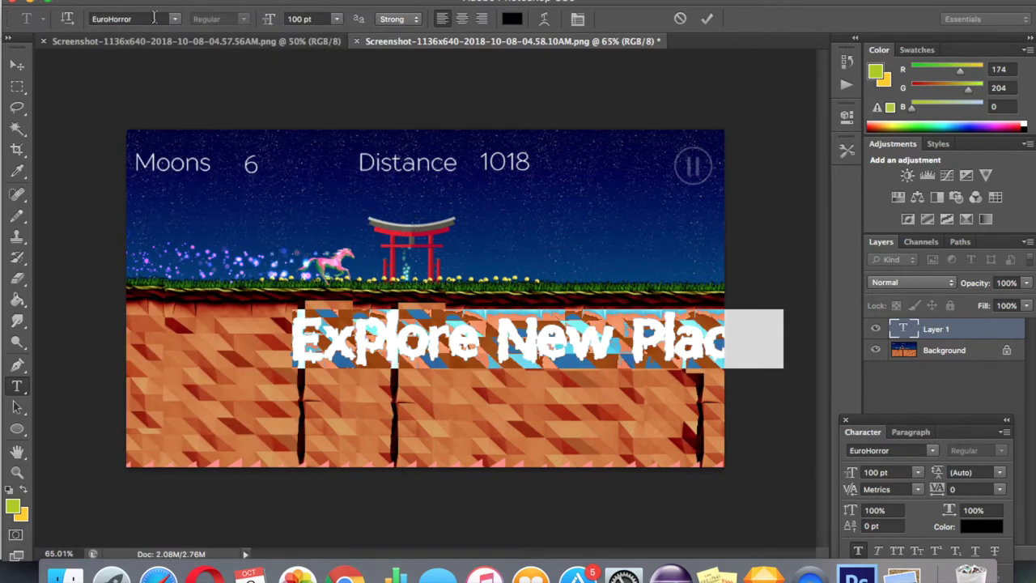
# Step: Set the caption's font to Bebas Neue and commit the text layer
pyautogui.click(130, 19)
pyautogui.write('Bebas Neue')
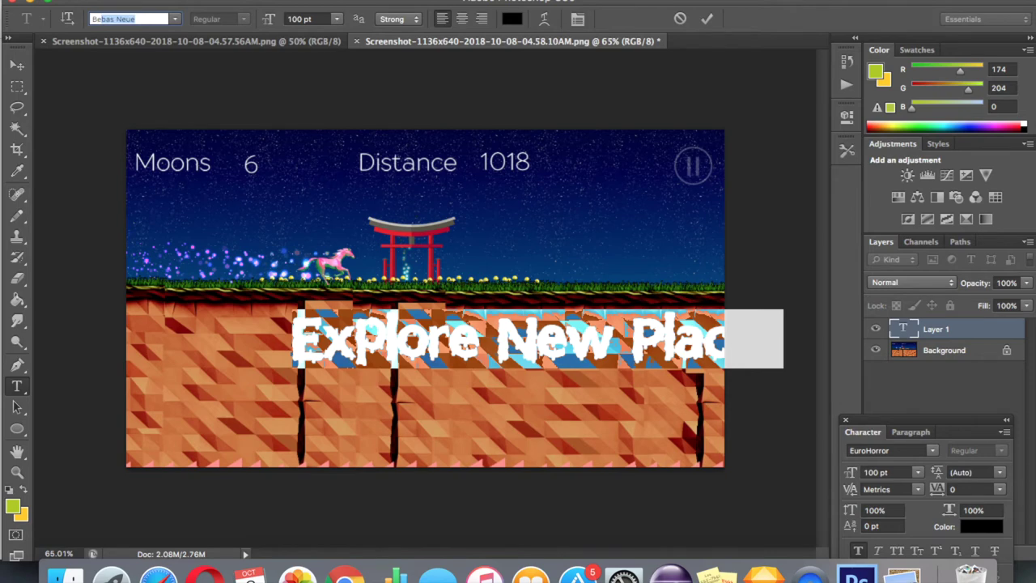
pyautogui.press('Return')
pyautogui.press('super+Return')
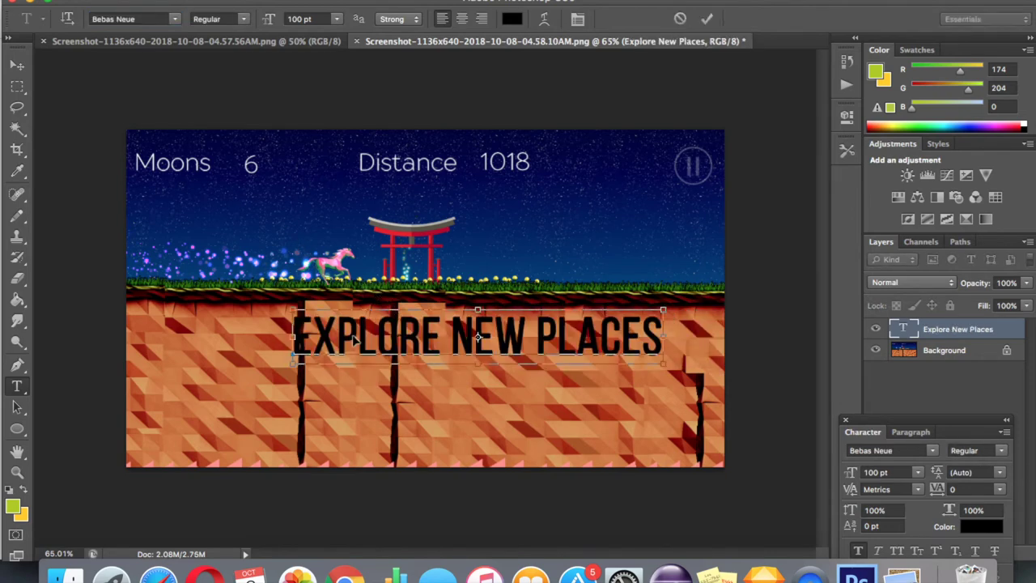
# Step: Change the colour of the whole "Explore New Places" caption to white (ffffff)
pyautogui.tripleClick(354, 334)
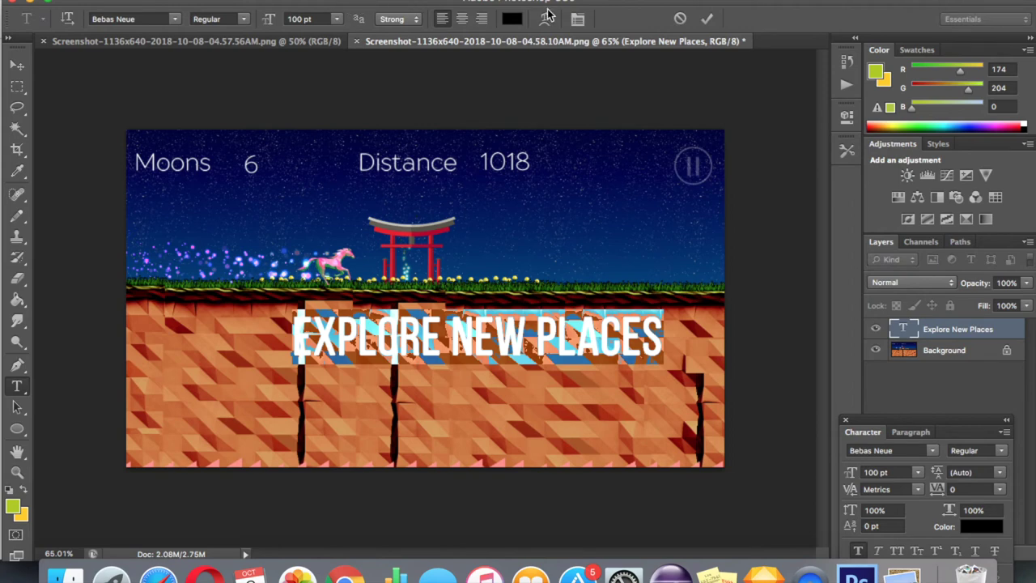
pyautogui.click(512, 19)
pyautogui.moveTo(329, 268); pyautogui.dragTo(160, 201)
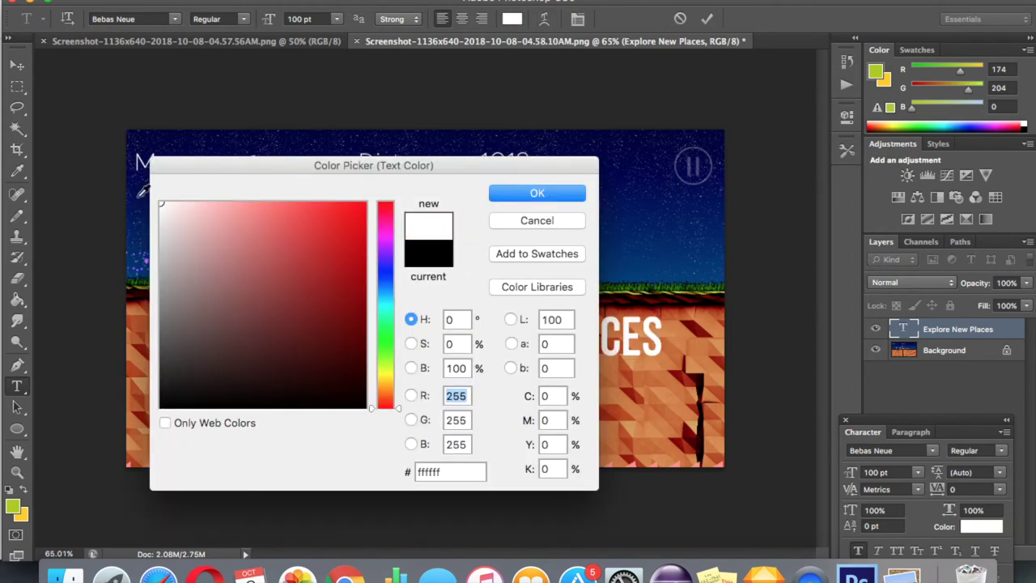
pyautogui.click(575, 194)
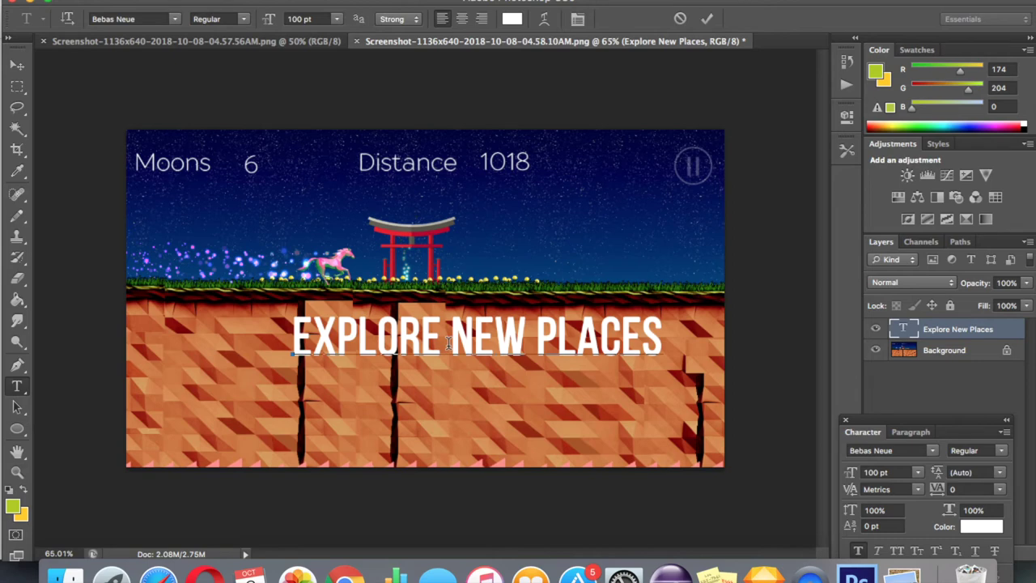
# Step: Replace the whole caption text with "10 Amazing Levels" and commit the text layer
pyautogui.press('super+a')
pyautogui.click(525, 350)
pyautogui.press('super+a')
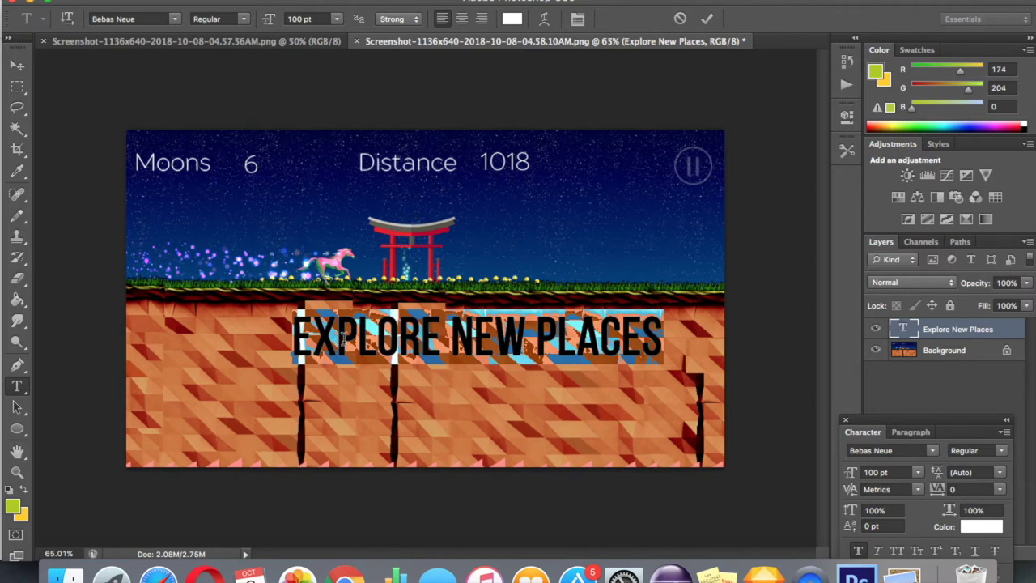
pyautogui.doubleClick(354, 358)
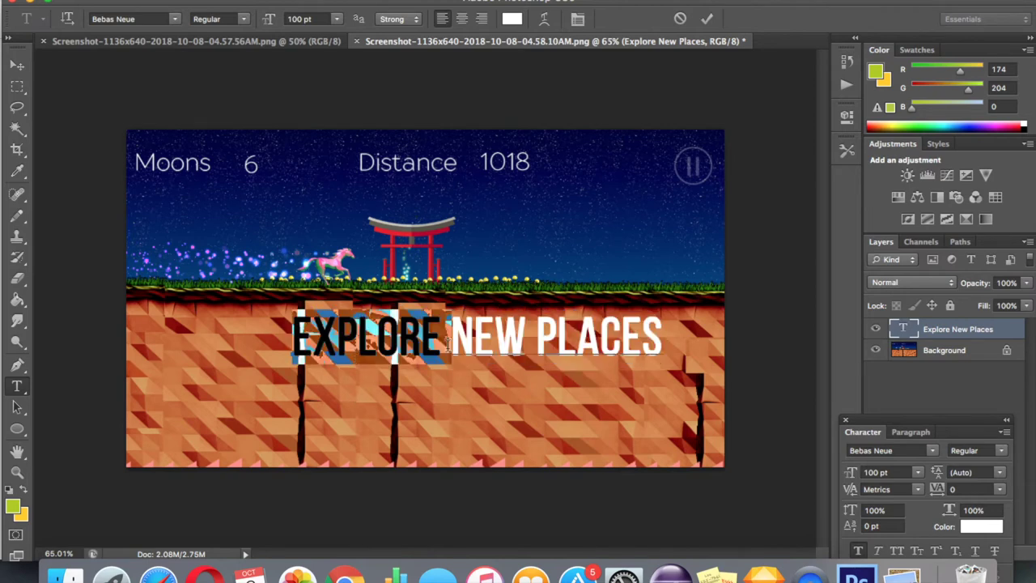
pyautogui.click(447, 344)
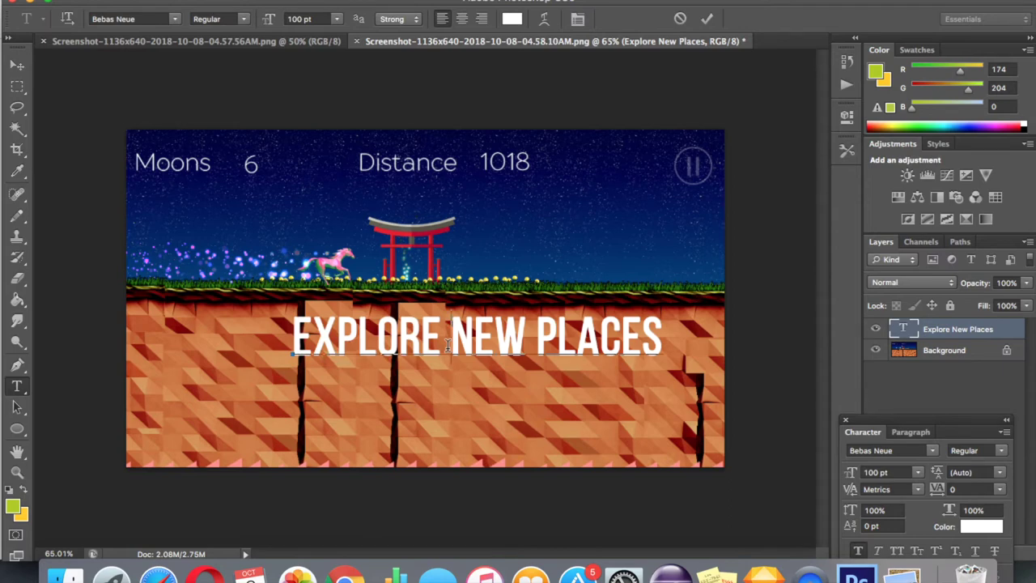
pyautogui.click(641, 344)
pyautogui.moveTo(660, 343); pyautogui.dragTo(161, 343)
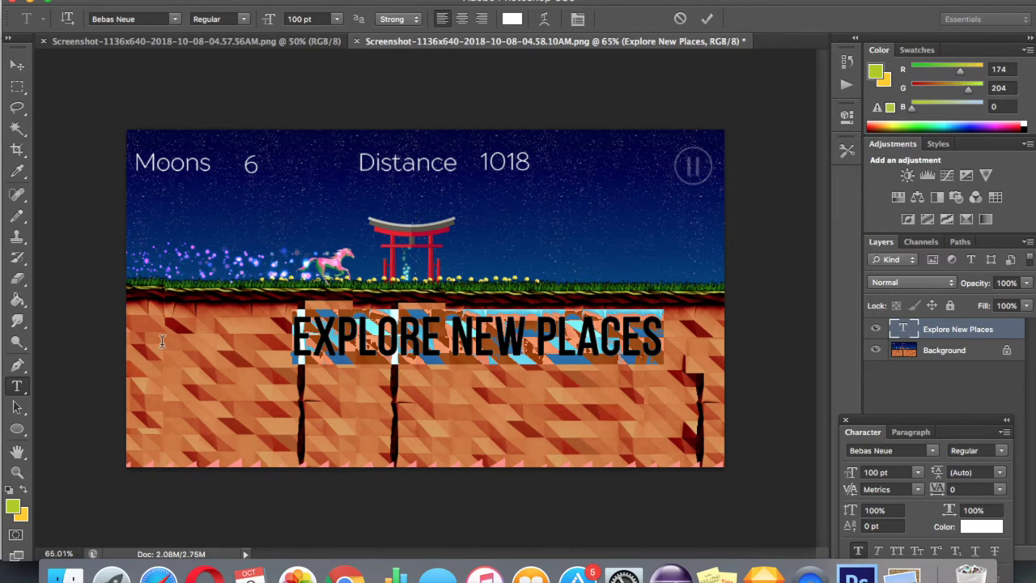
pyautogui.write('10')
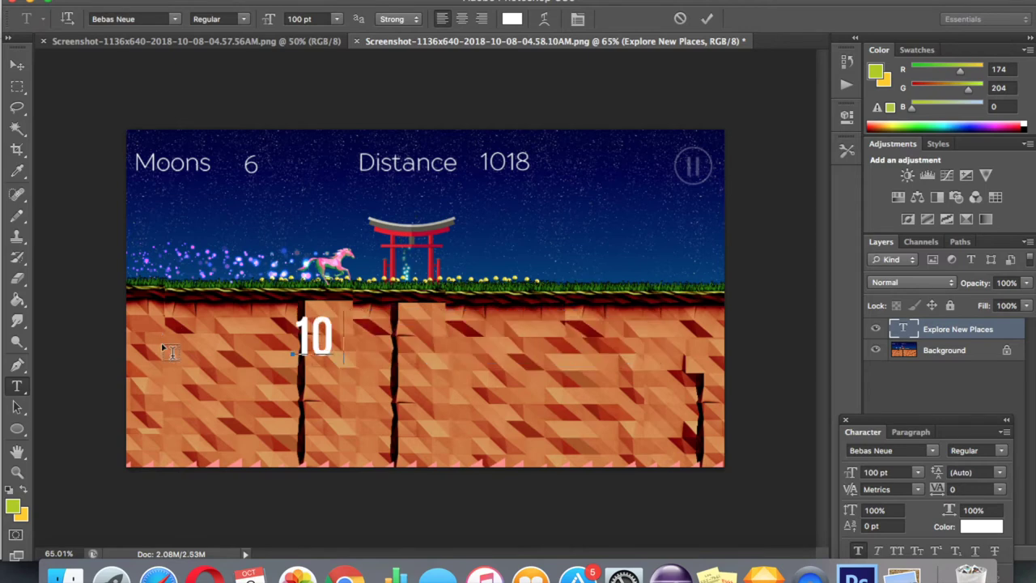
pyautogui.write(' AMAZING LEVELS')
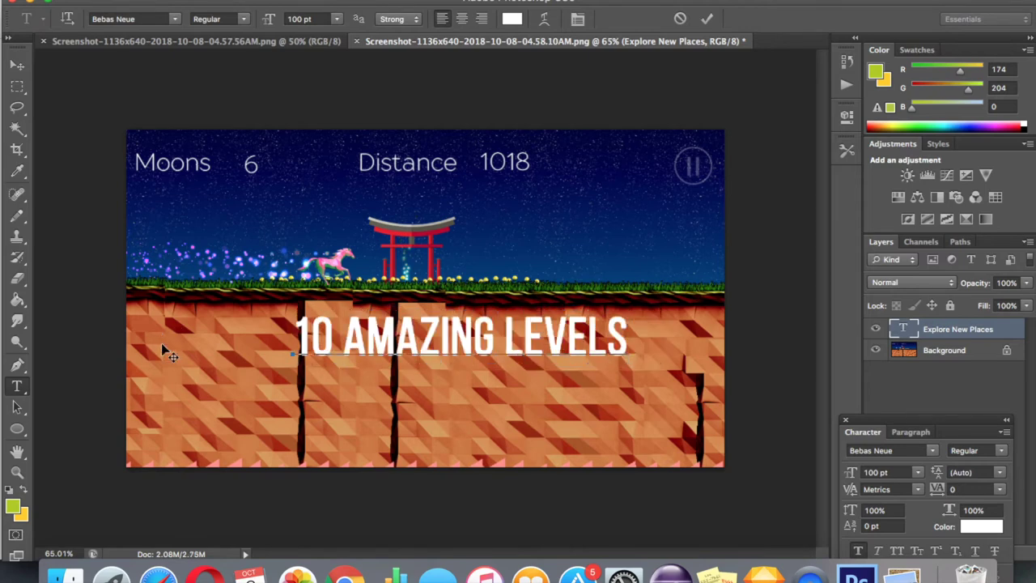
pyautogui.click(161, 343)
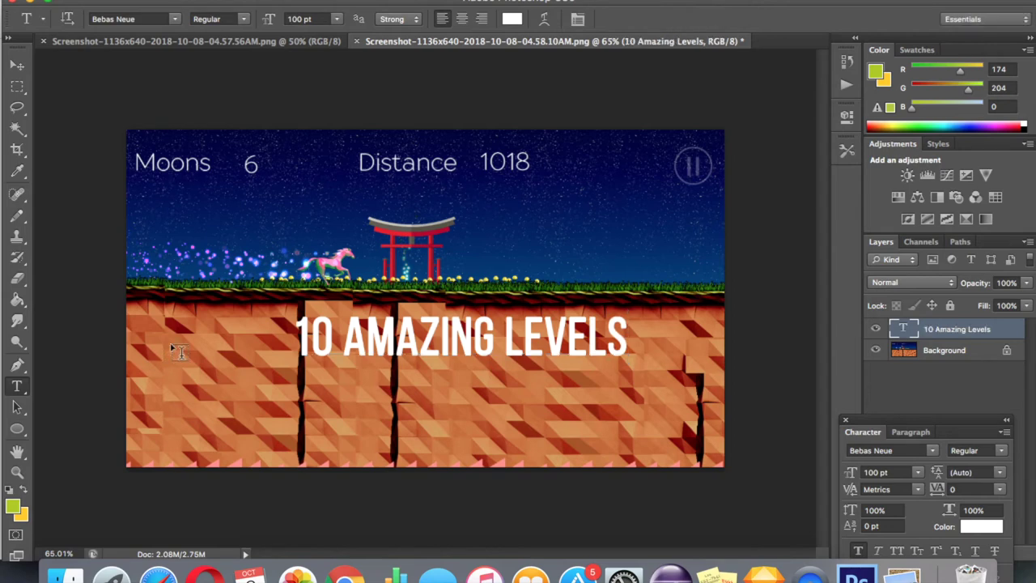
# Step: Scale the "10 Amazing Levels" caption to about 138% width and 217% height, tilt it upward to the right and place it over the brick ground
pyautogui.click(17, 64)
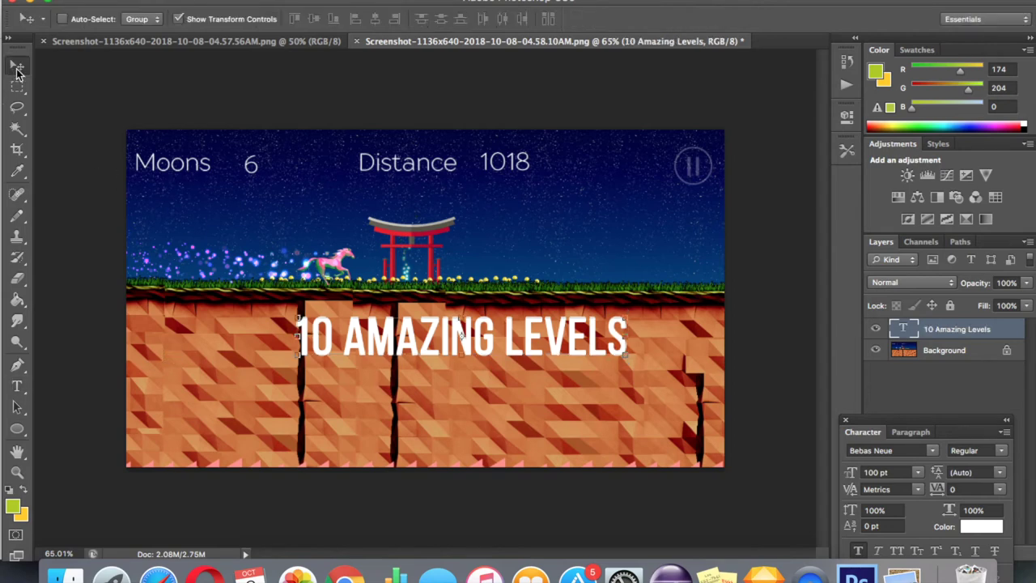
pyautogui.moveTo(297, 319); pyautogui.dragTo(168, 261)
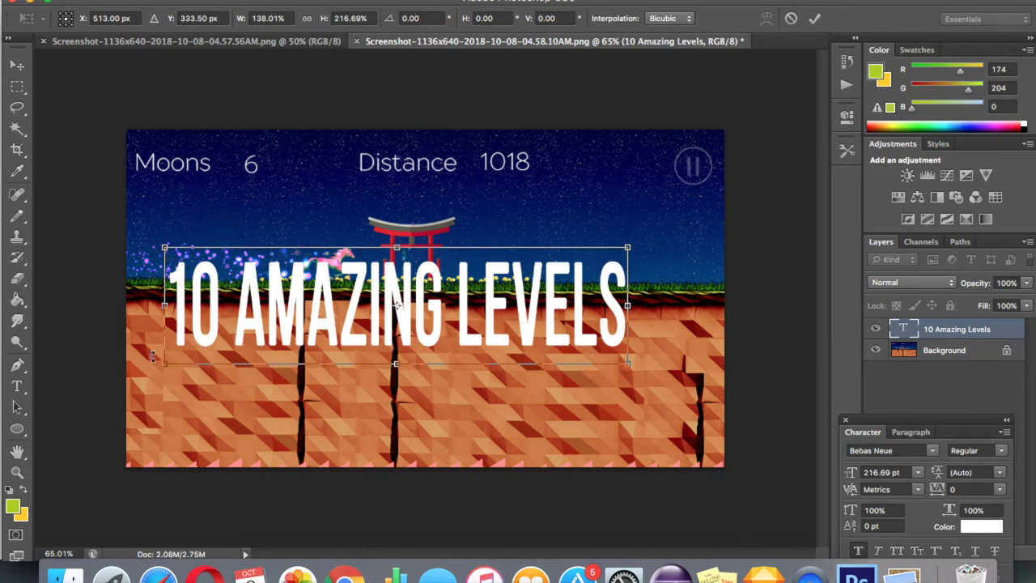
pyautogui.moveTo(150, 363); pyautogui.dragTo(173, 437)
pyautogui.moveTo(403, 353); pyautogui.dragTo(447, 367)
pyautogui.press('Return')
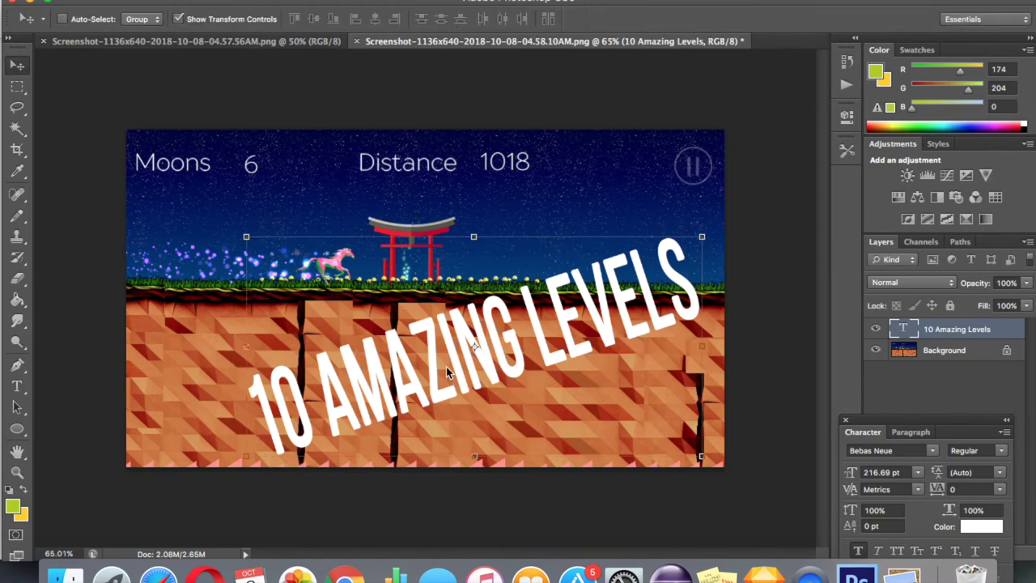
# Step: Save the captioned image as a PNG named asfgg in the horse runner 1 folder in Downloads, with the default PNG options
pyautogui.press('super+shift+s')
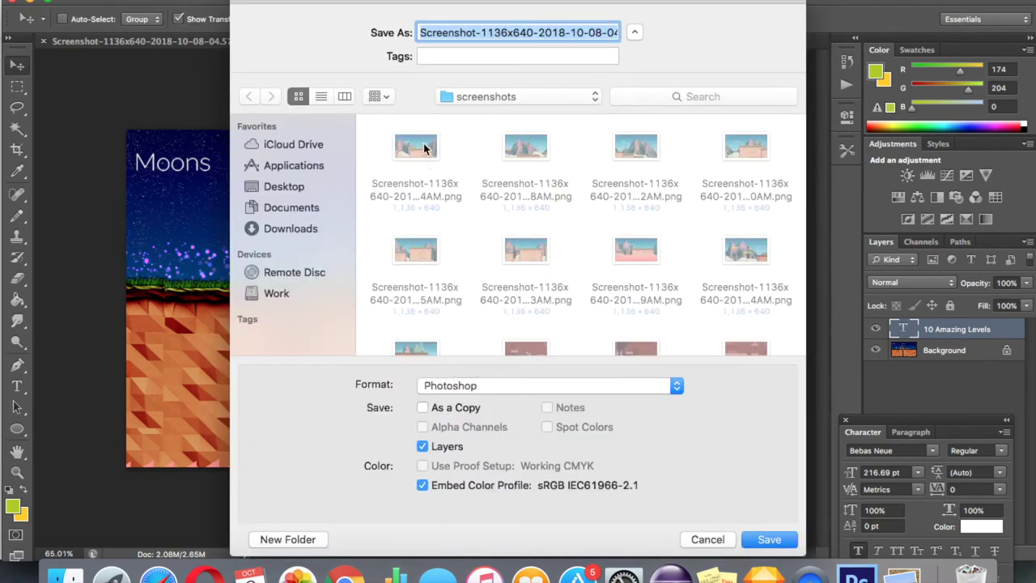
pyautogui.click(291, 229)
pyautogui.doubleClick(403, 147)
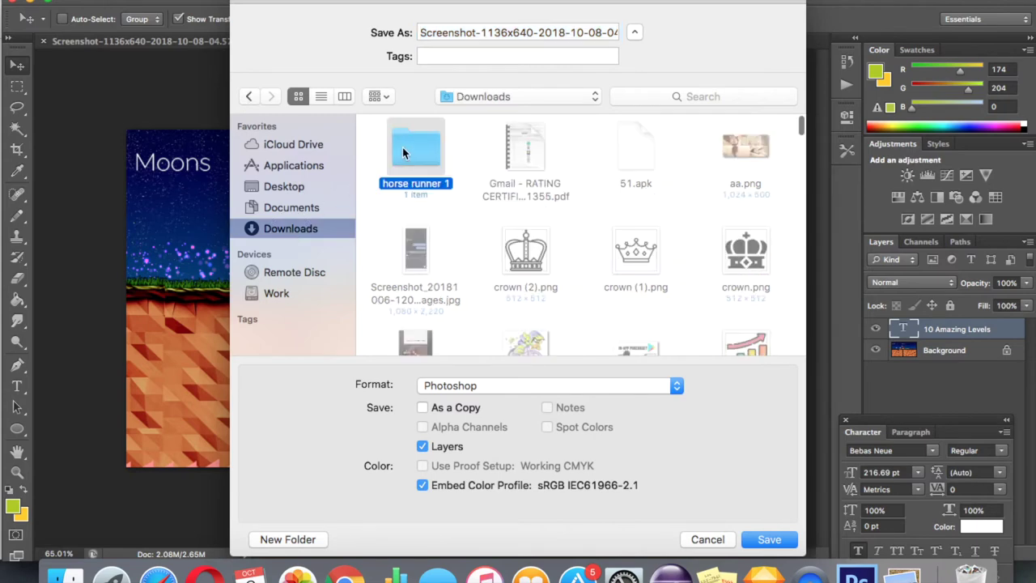
pyautogui.tripleClick(495, 32)
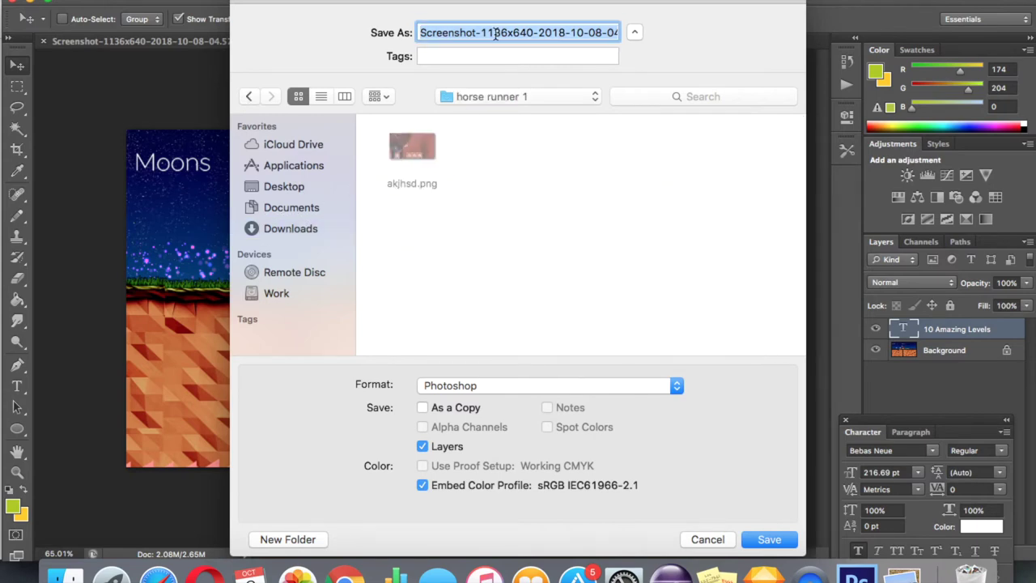
pyautogui.write('asfgg')
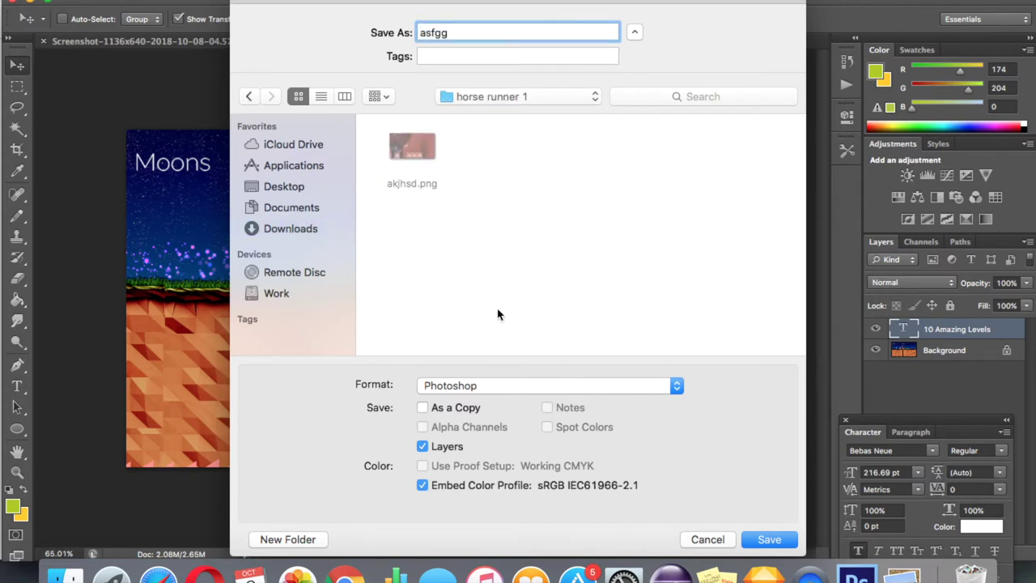
pyautogui.click(450, 388)
pyautogui.scroll(-5, 446, 392)
pyautogui.click(446, 396)
pyautogui.press('Return')
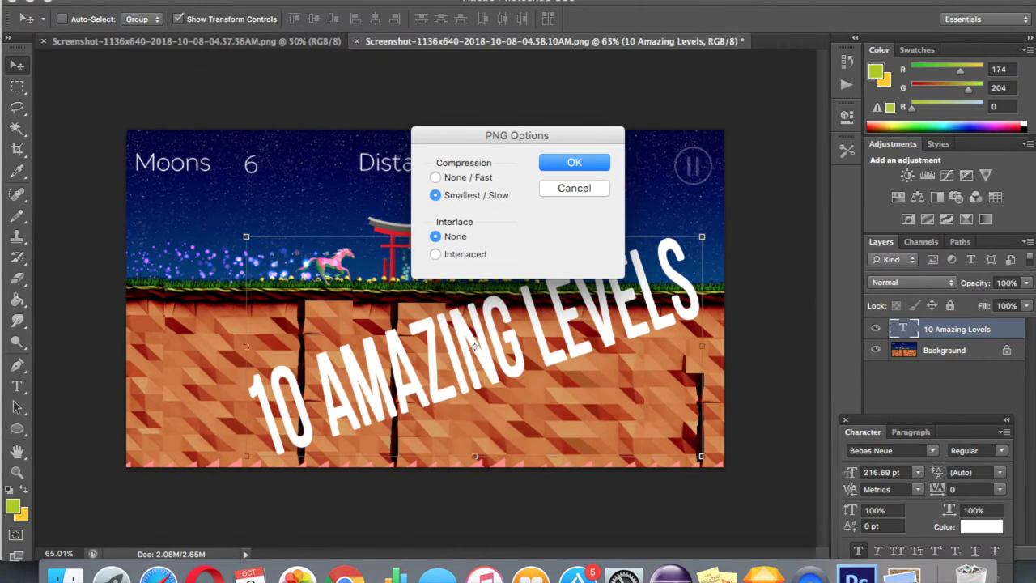
pyautogui.press('Return')
pyautogui.click(273, 41)
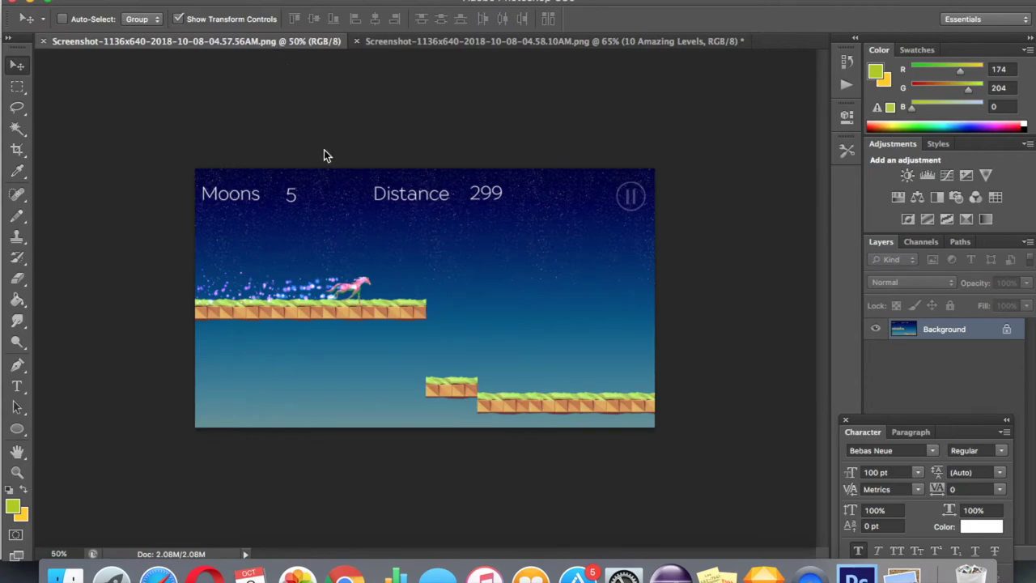
pyautogui.hotkey('ctrl', 'Up')
pyautogui.click(358, 356)
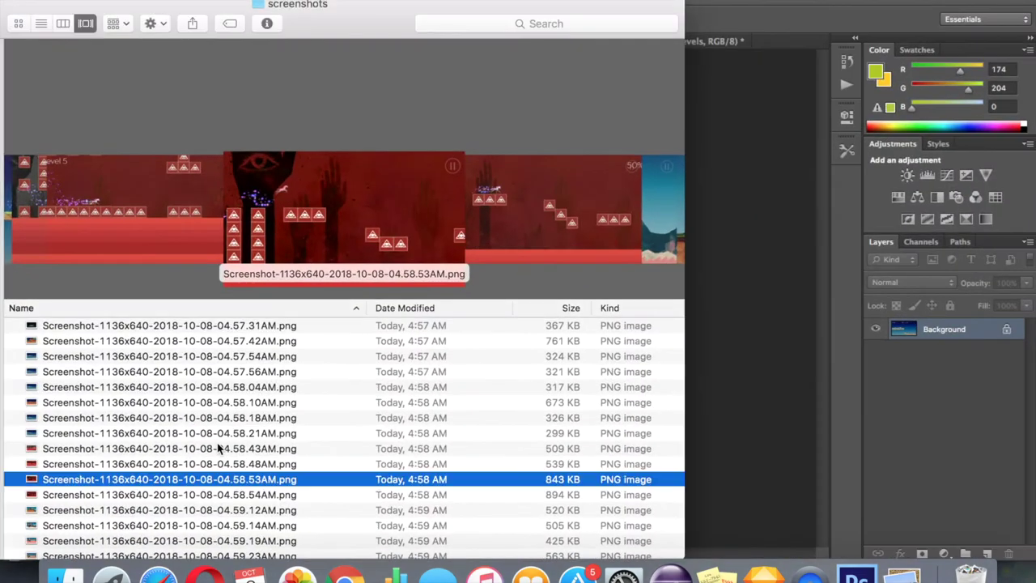
pyautogui.click(187, 455)
pyautogui.press('Up')
pyautogui.press('Down')
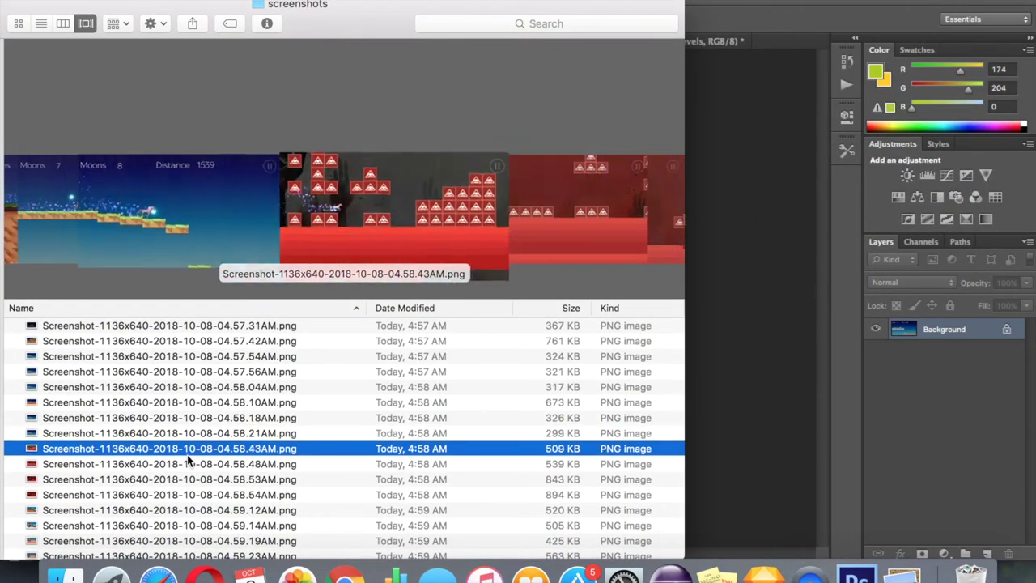
pyautogui.press('Up')
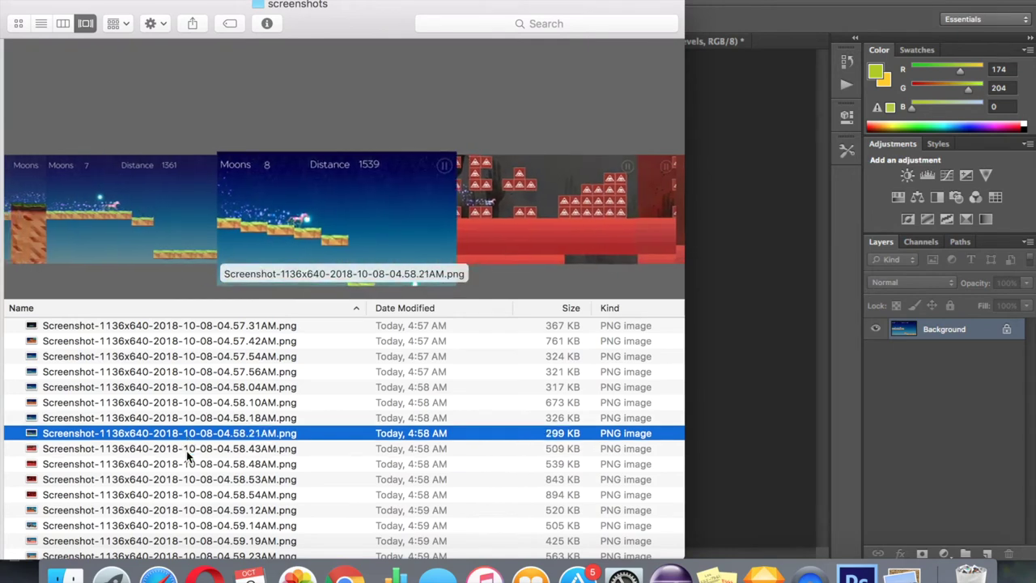
pyautogui.rightClick(106, 439)
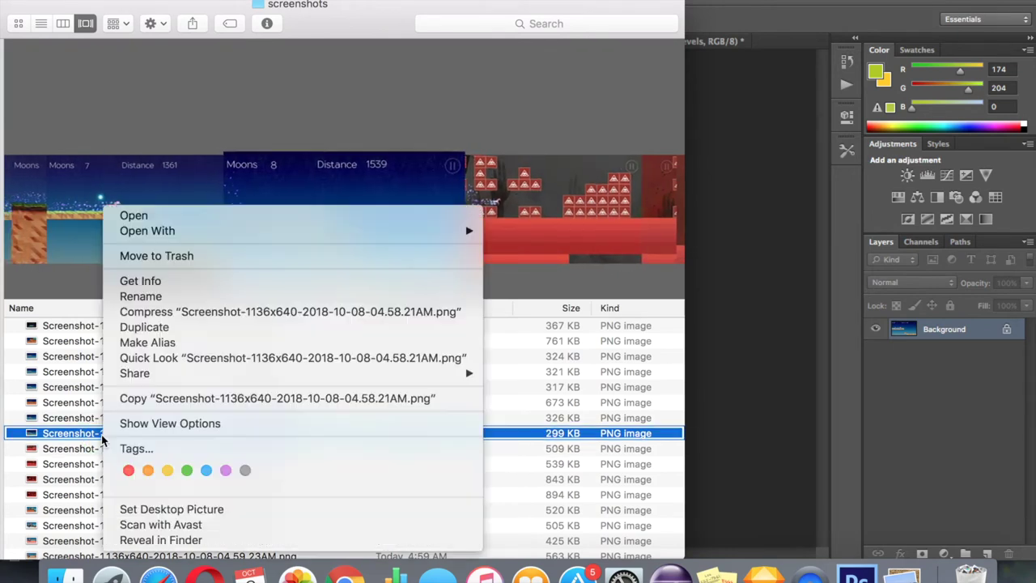
pyautogui.moveTo(347, 227)
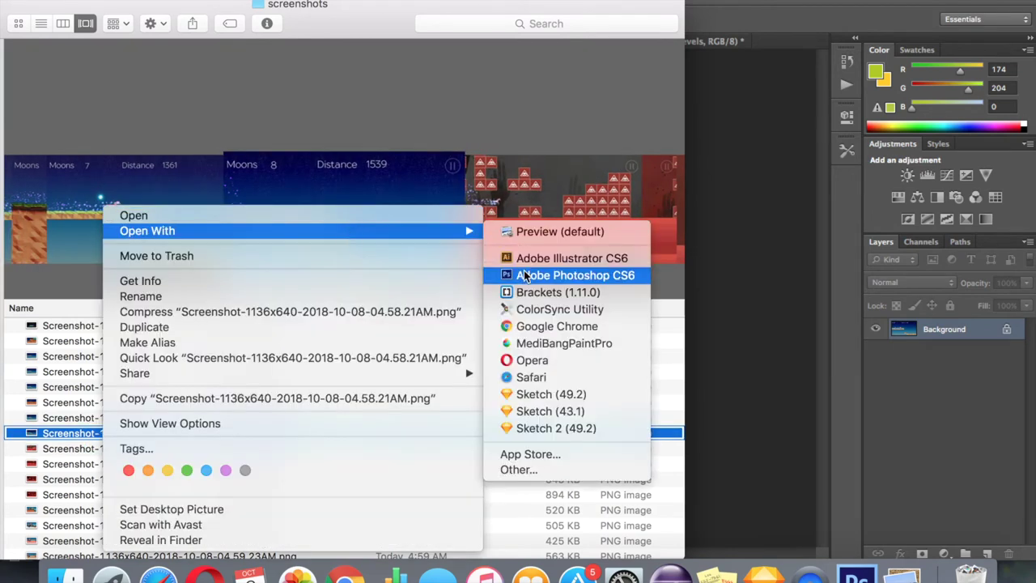
pyautogui.click(526, 276)
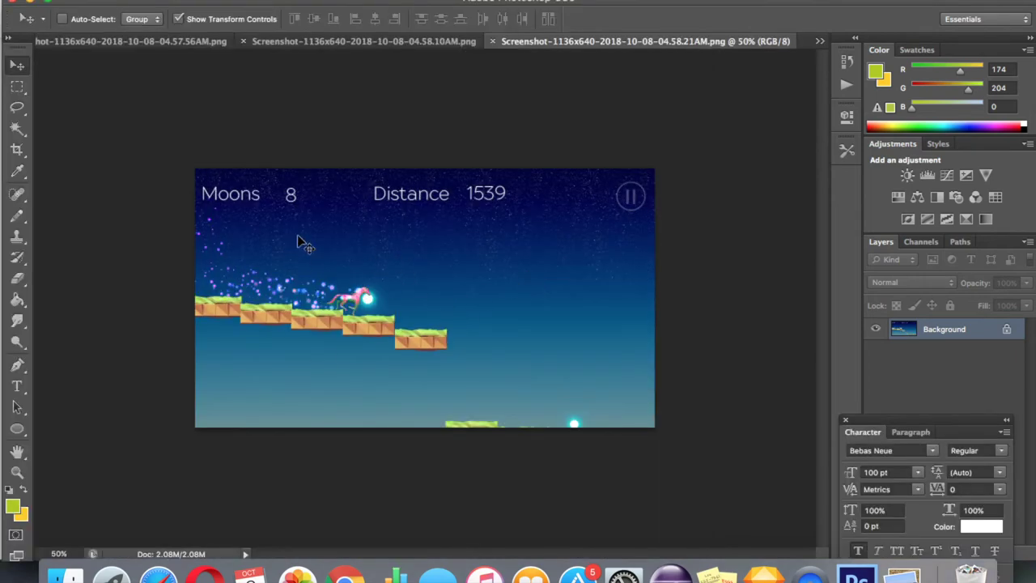
# Step: Add the caption "10,000 active players" in white 100 pt Bebas Neue below the platforms and commit it
pyautogui.click(17, 365)
pyautogui.click(17, 387)
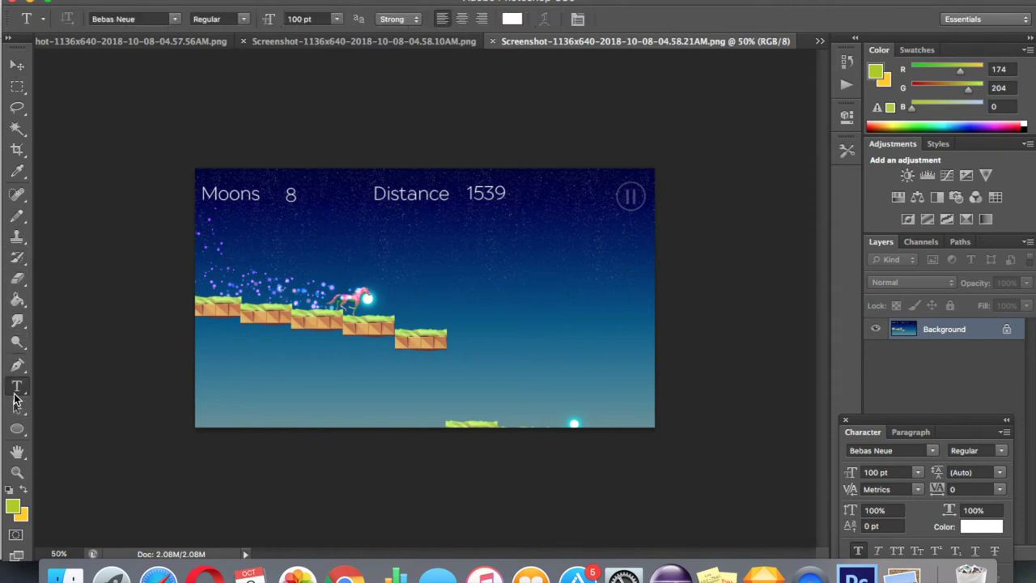
pyautogui.click(302, 361)
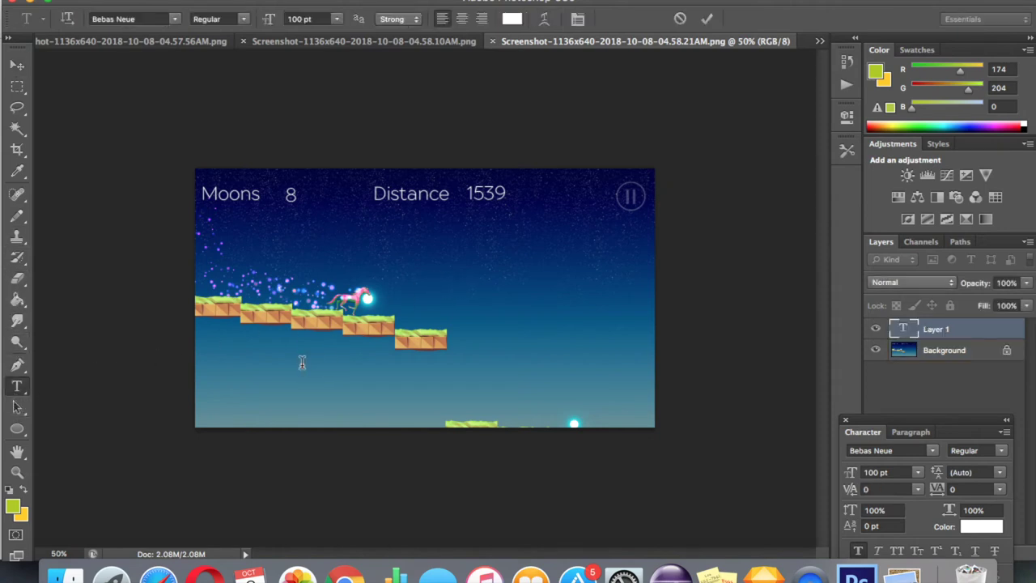
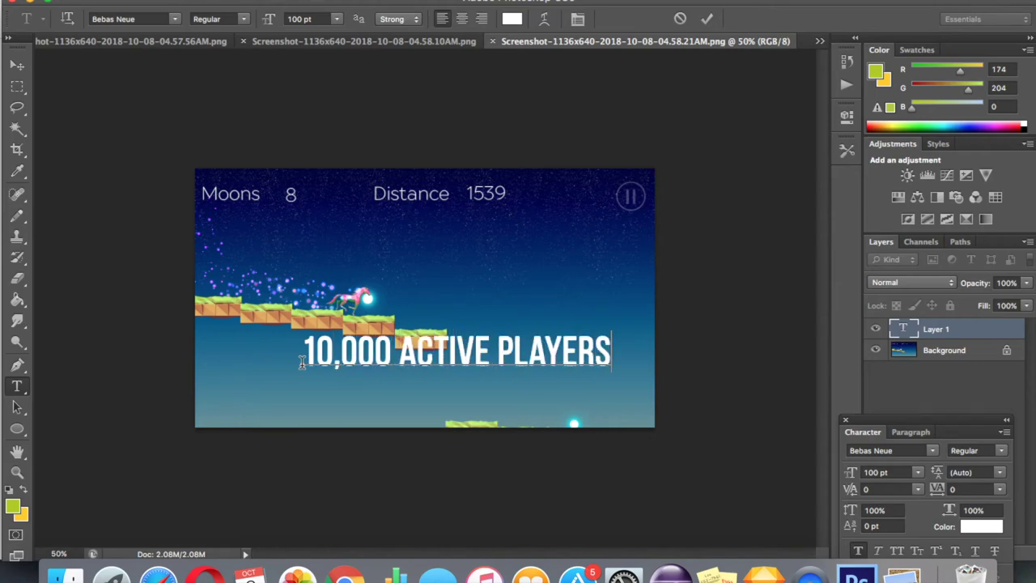
pyautogui.hotkey('ctrl', 'Return')
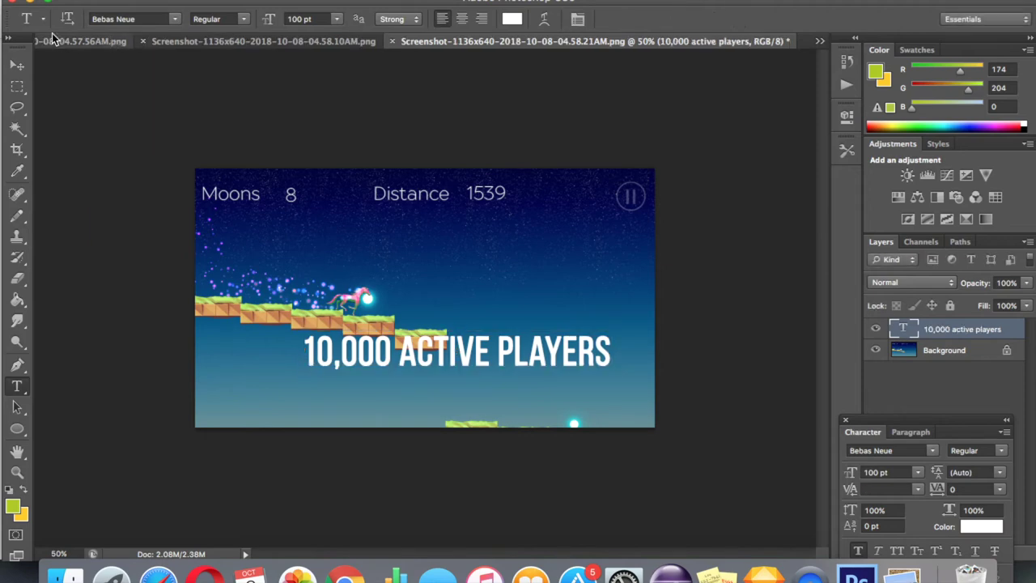
# Step: Transform the "10,000 active players" caption to about 114% width and 180% height, rotated about -27°, and place it diagonally across the screenshot's right part
pyautogui.click(18, 65)
pyautogui.hotkey('ctrl', 't')
pyautogui.moveTo(304, 335); pyautogui.dragTo(192, 359)
pyautogui.moveTo(446, 375); pyautogui.dragTo(490, 362)
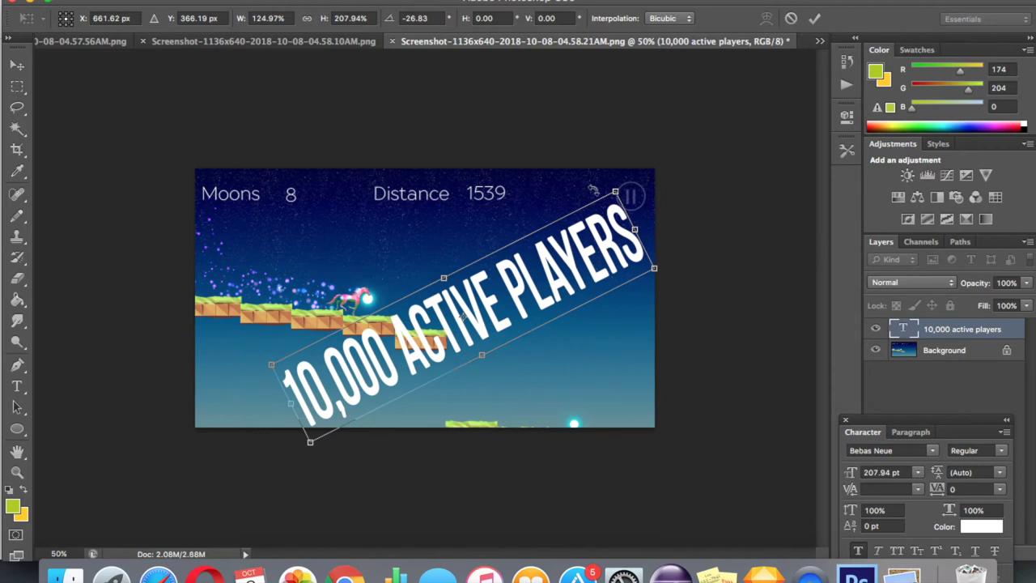
pyautogui.moveTo(626, 204); pyautogui.dragTo(594, 220)
pyautogui.moveTo(539, 279); pyautogui.dragTo(570, 272)
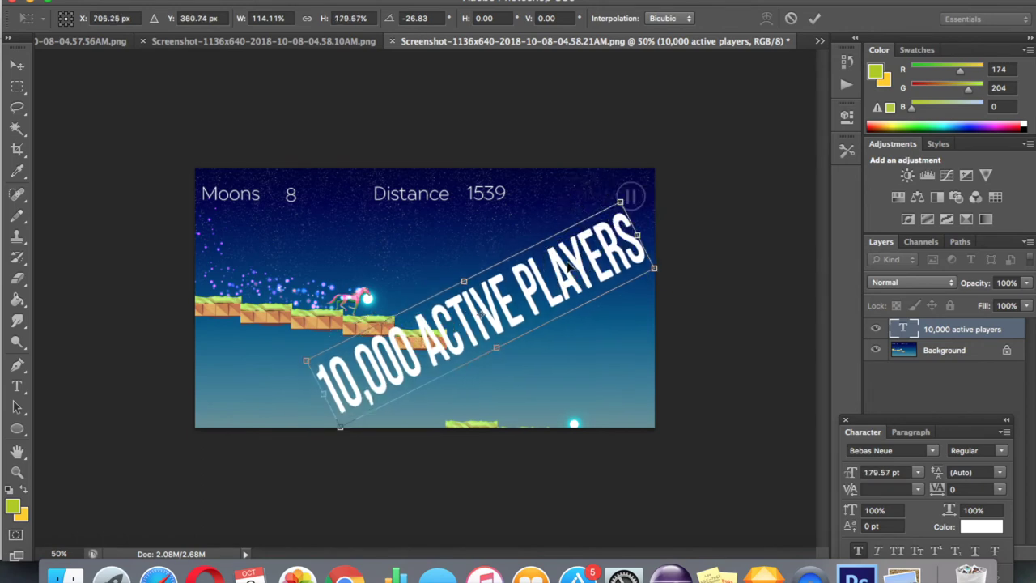
pyautogui.press('Return')
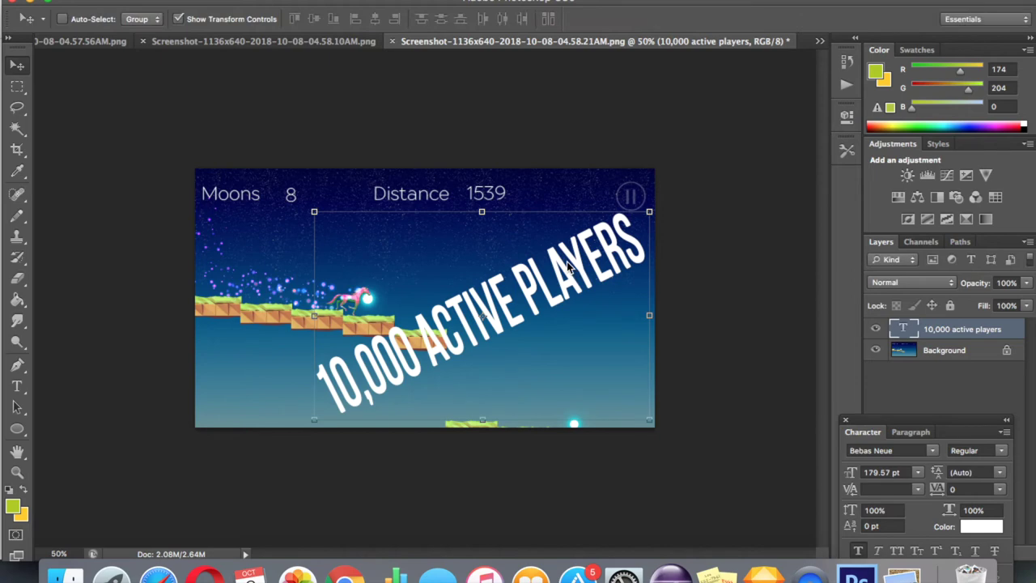
# Step: Save the captioned screenshot as a PNG under its existing name in the horse runner 1 folder in Downloads, with the default PNG options
pyautogui.press('super+shift+s')
pyautogui.click(312, 208)
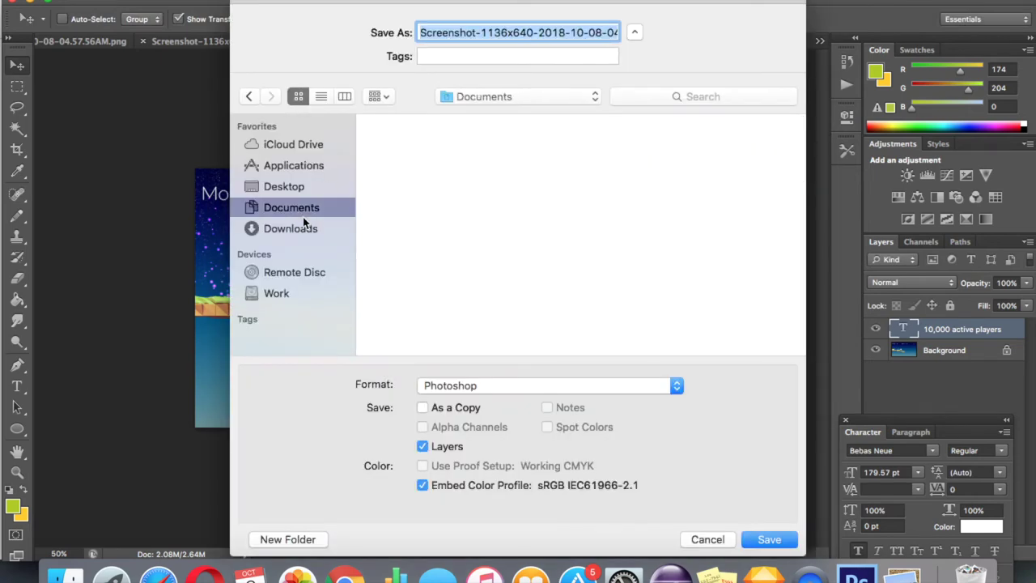
pyautogui.click(291, 229)
pyautogui.doubleClick(415, 151)
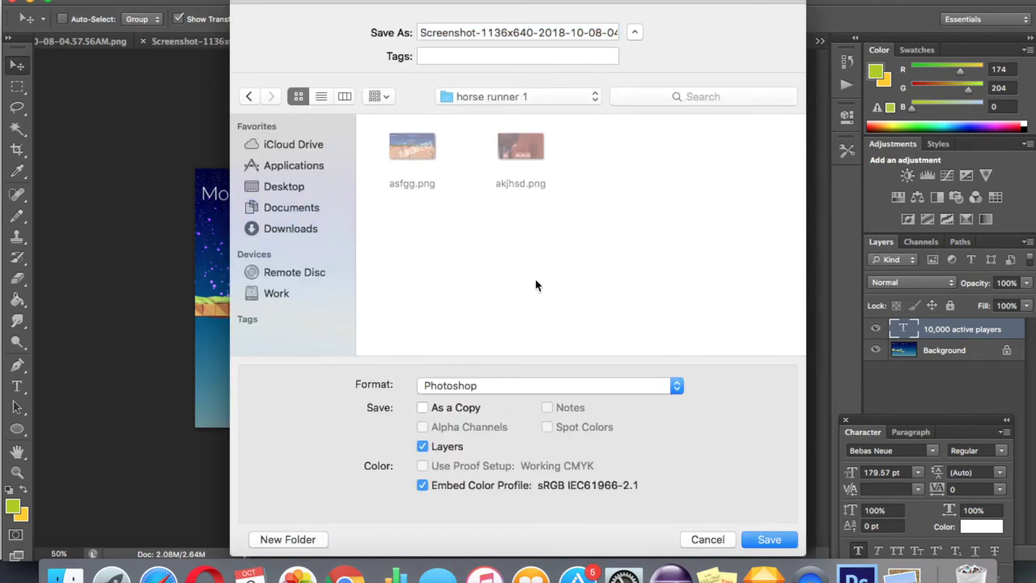
pyautogui.click(464, 386)
pyautogui.scroll(-5, 462, 388)
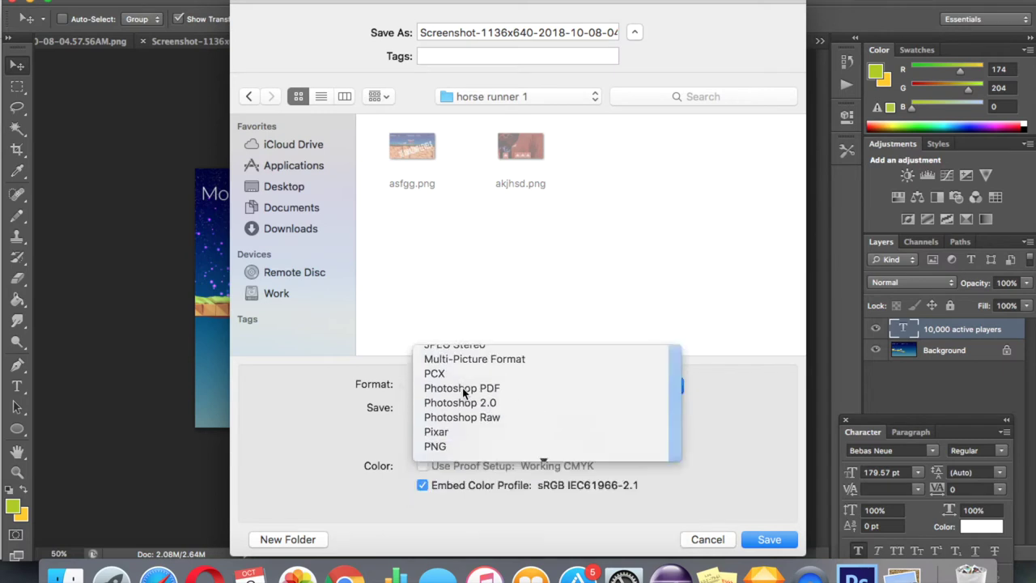
pyautogui.click(441, 439)
pyautogui.click(767, 540)
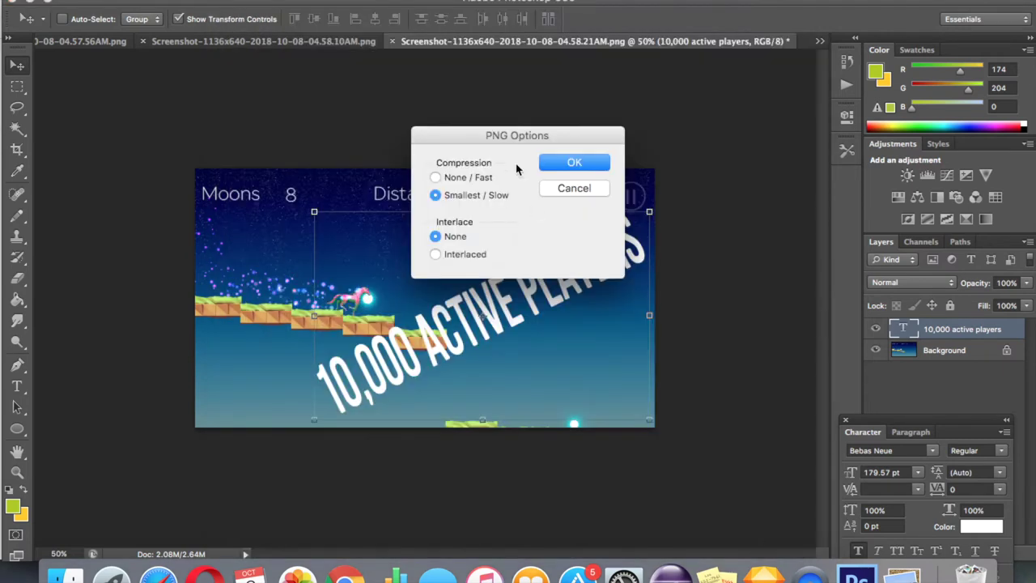
pyautogui.click(573, 163)
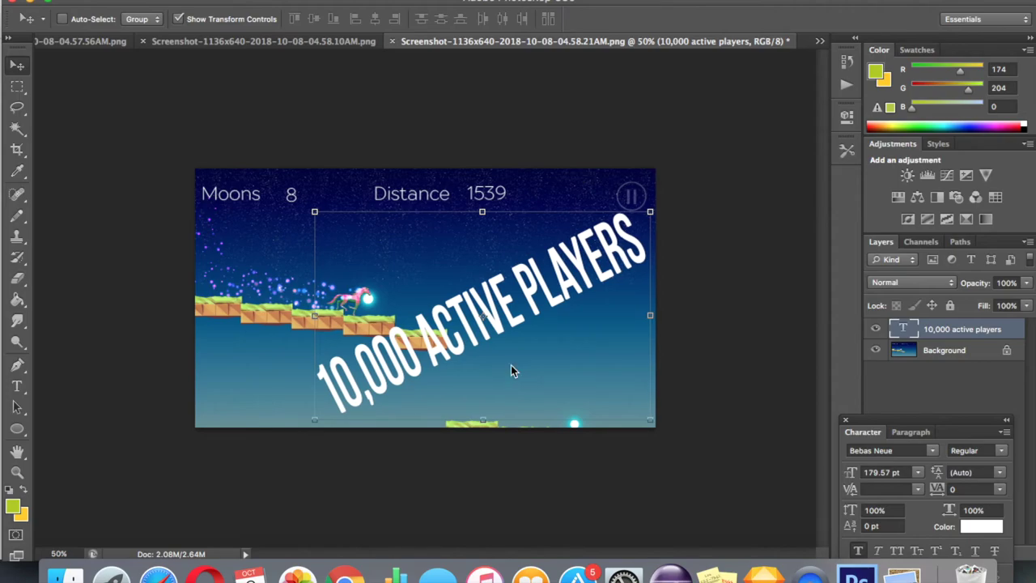
# Step: Preview the 04.57.31AM and 04.57.42AM images in the Finder screenshots folder and return to Photoshop
pyautogui.hotkey('ctrl', 'Up')
pyautogui.click(295, 347)
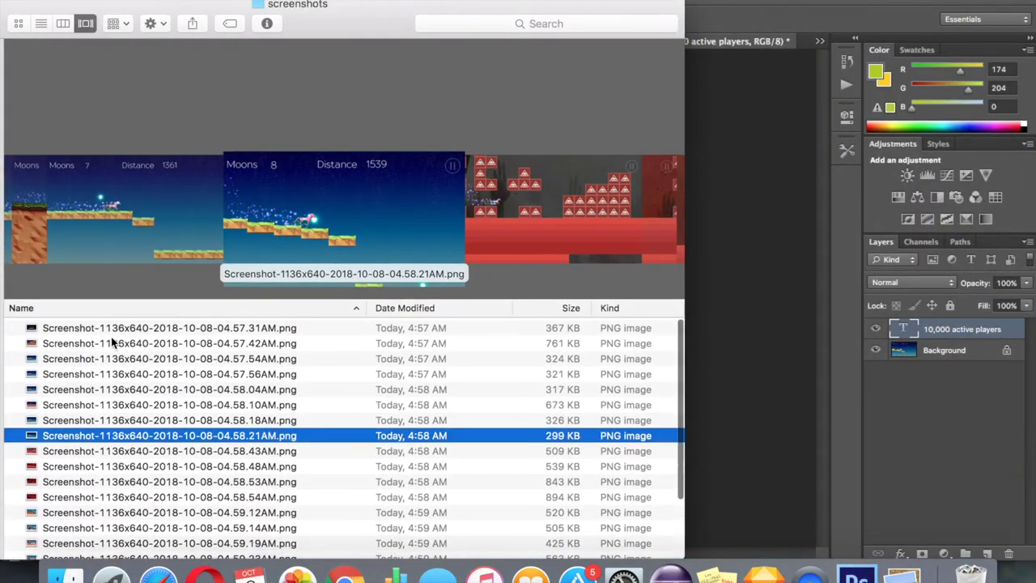
pyautogui.click(53, 332)
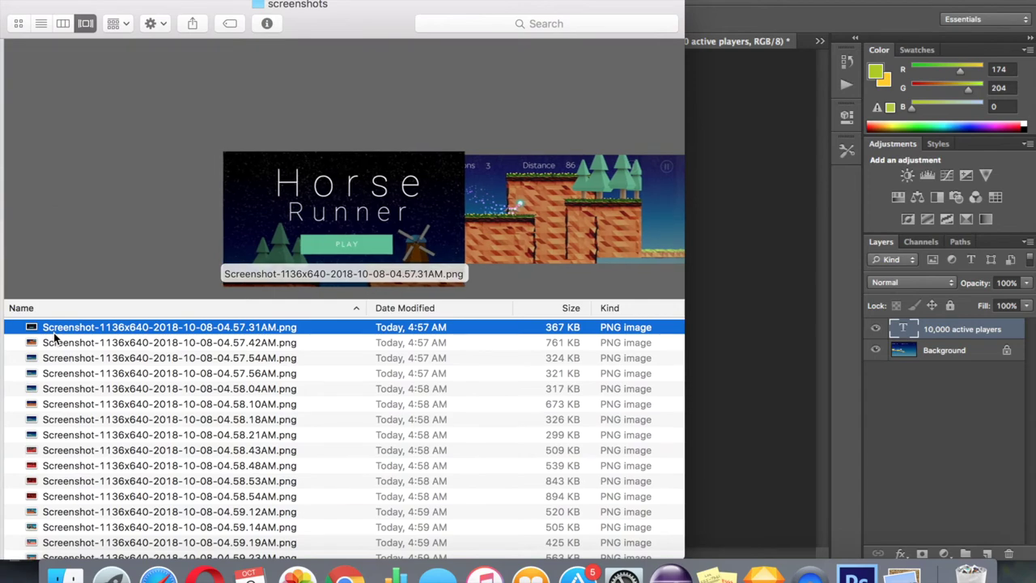
pyautogui.press('Down')
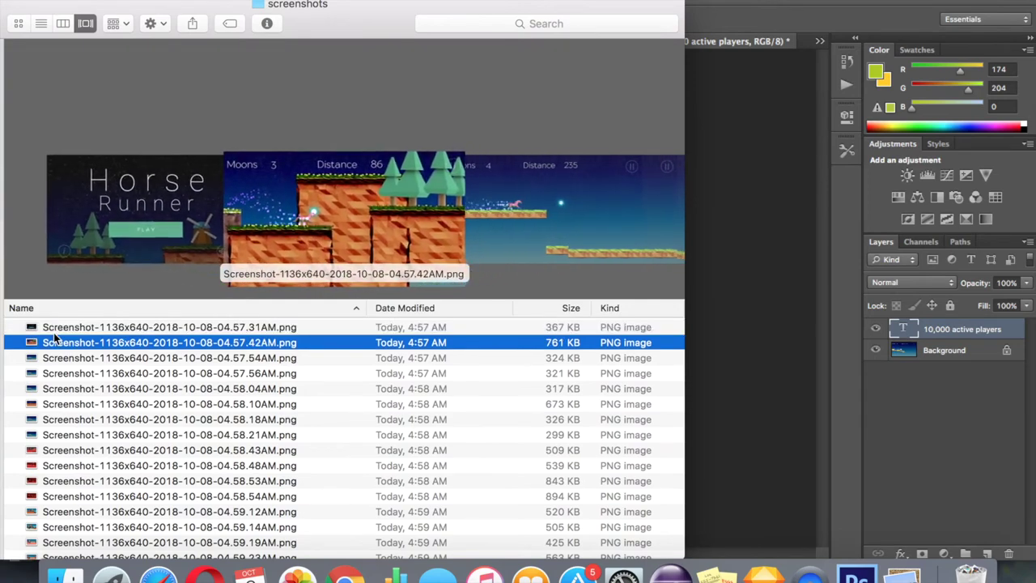
pyautogui.hotkey('ctrl', 'Up')
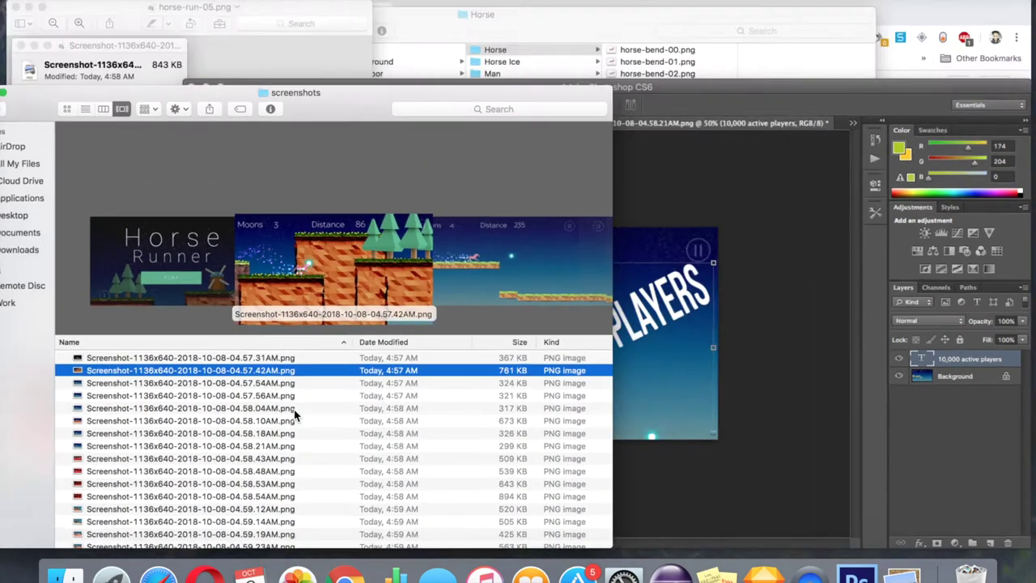
pyautogui.click(732, 429)
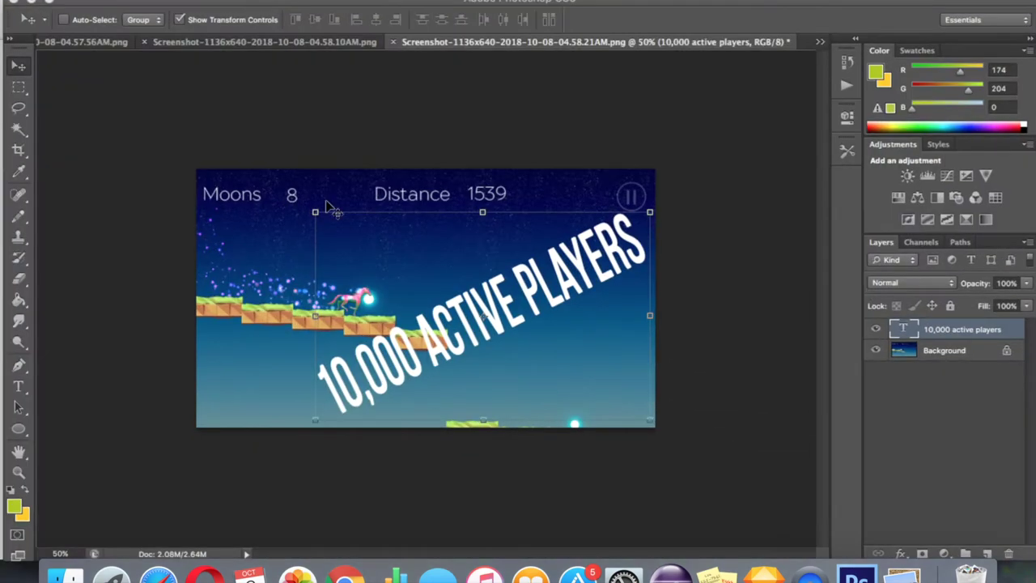
# Step: Close the open Photoshop document window, discarding the unsaved changes to both captioned screenshots
pyautogui.click(13, 5)
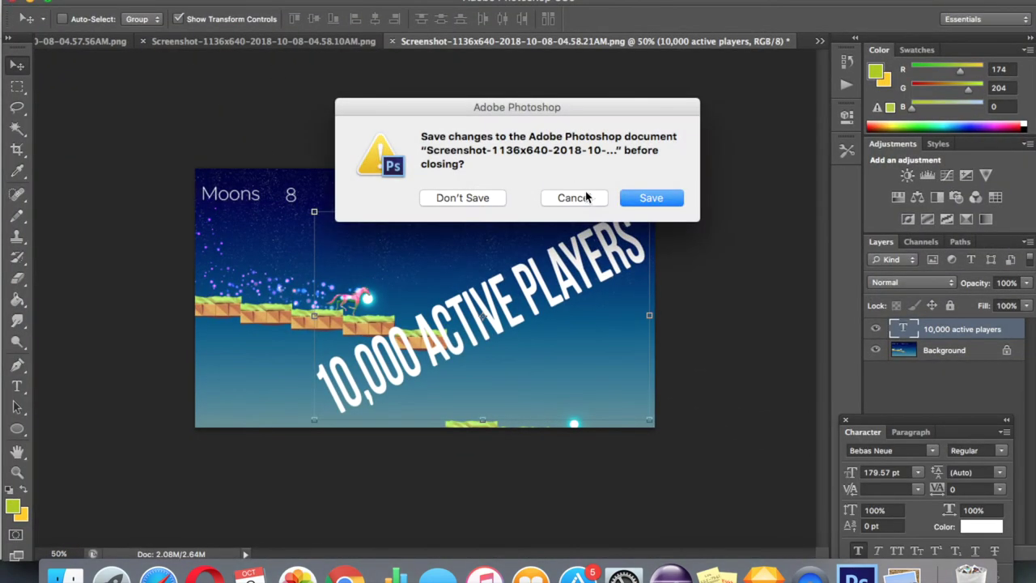
pyautogui.click(479, 196)
pyautogui.click(480, 197)
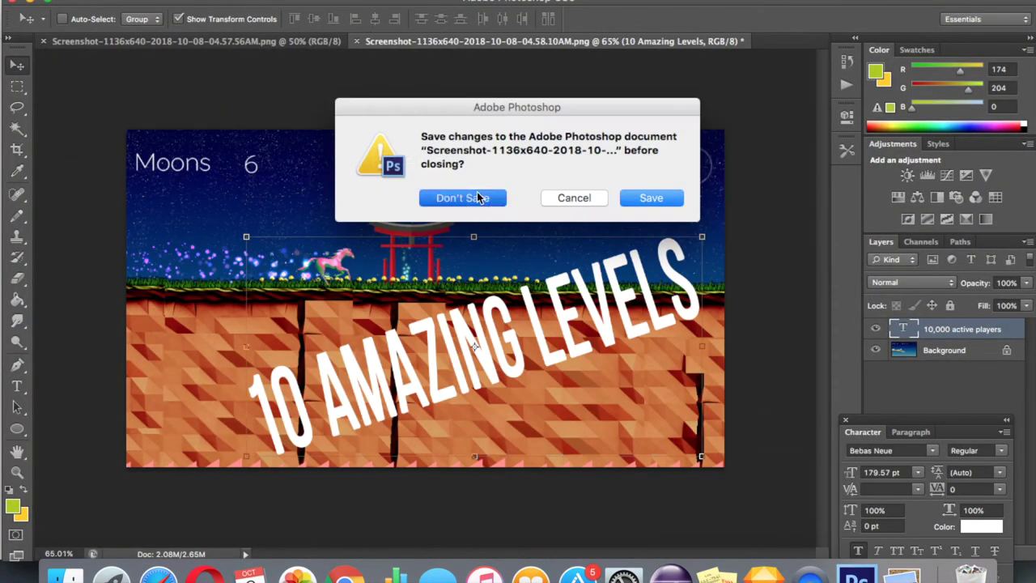
# Step: Switch to the Finder info window of the 843 KB screenshot and close it
pyautogui.hotkey('ctrl', 'Up')
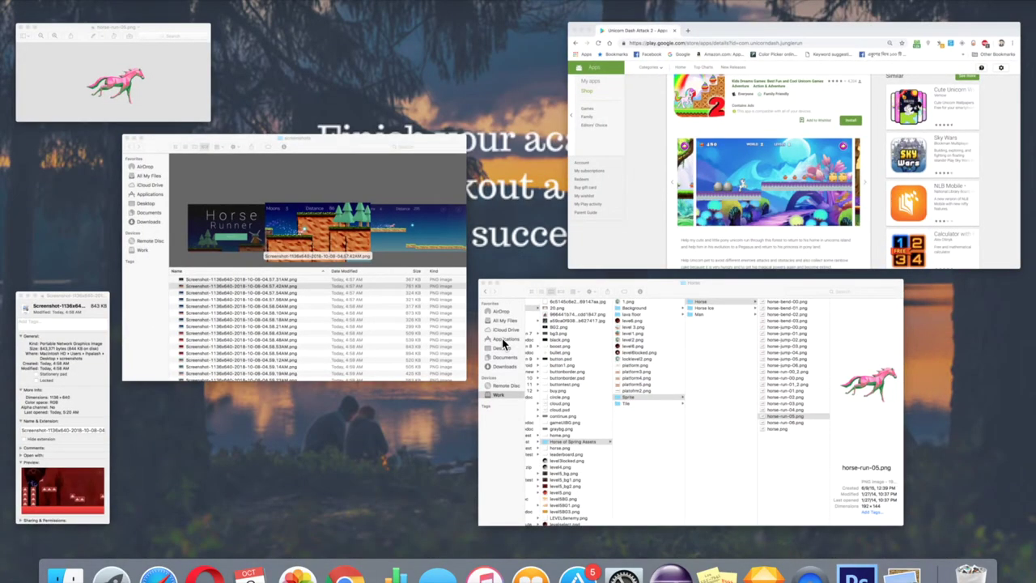
pyautogui.click(33, 397)
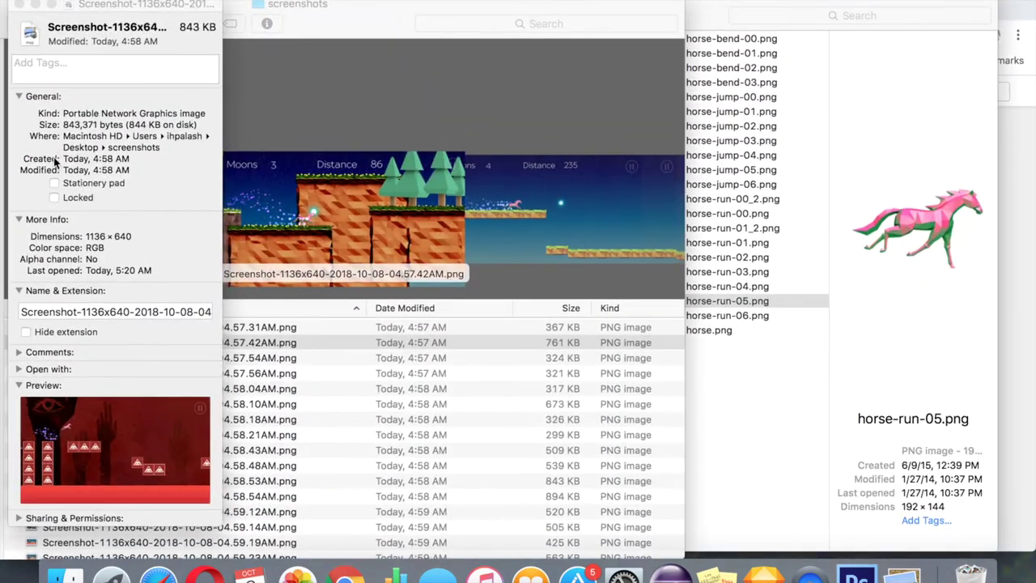
pyautogui.click(14, 7)
# Step: Switch to Chrome and open the Google Play Console at play.google.com/apps/publish
pyautogui.hotkey('ctrl', 'Up')
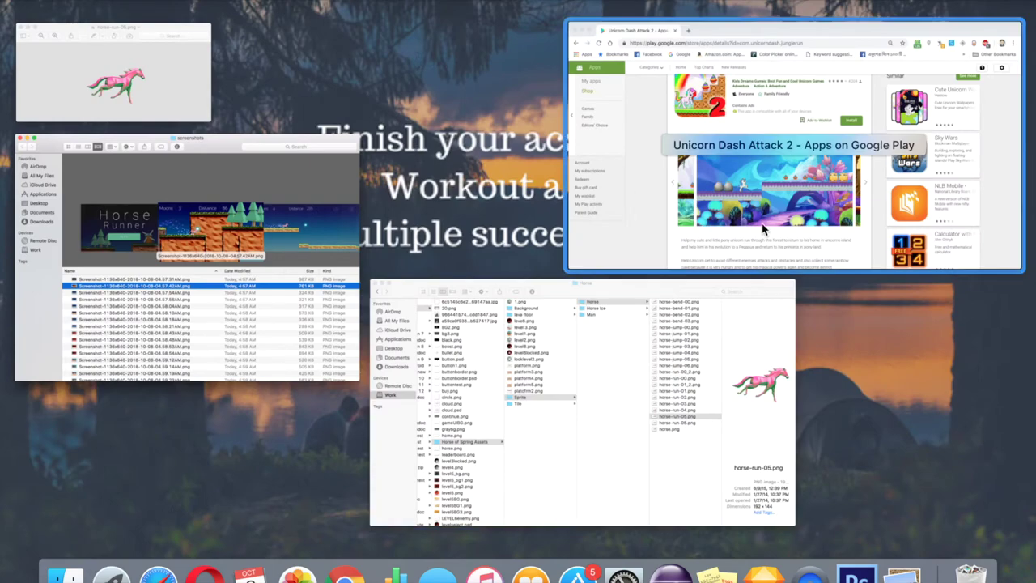
pyautogui.click(753, 162)
pyautogui.click(430, 32)
pyautogui.write('pla')
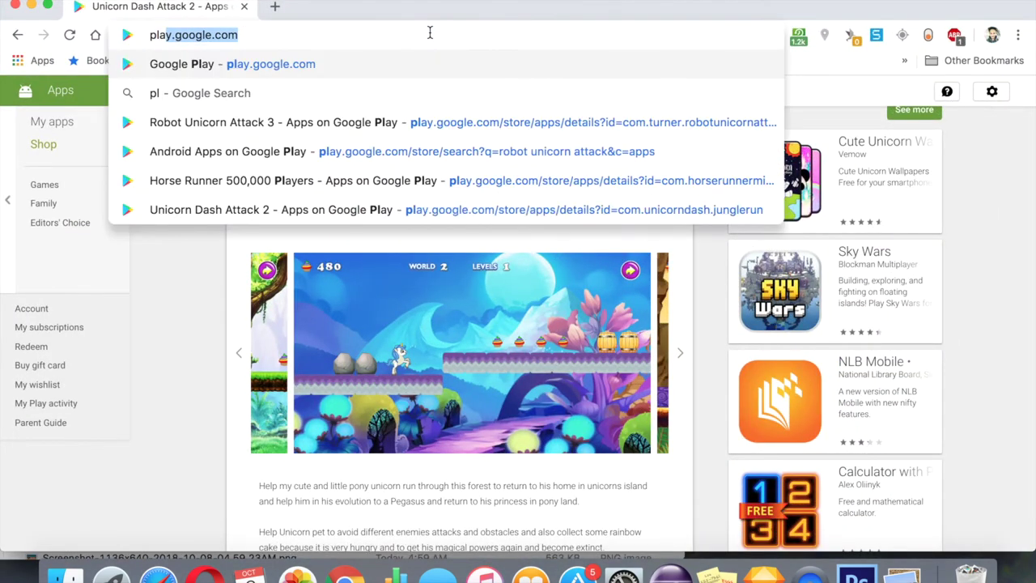
pyautogui.write('y.google.com/ap')
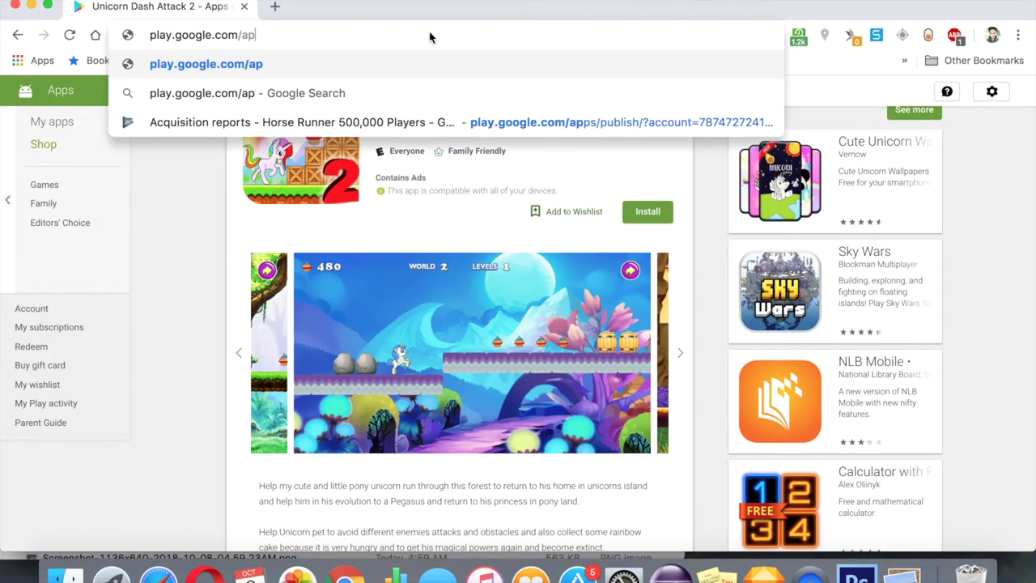
pyautogui.write('ps/plu')
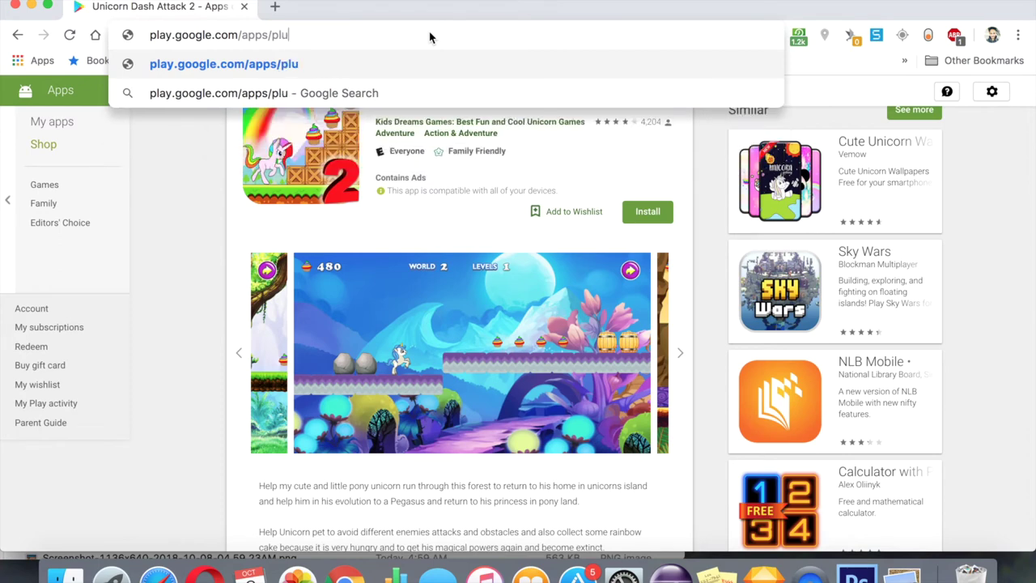
pyautogui.press('BackSpace')
pyautogui.press('BackSpace')
pyautogui.write('ublis')
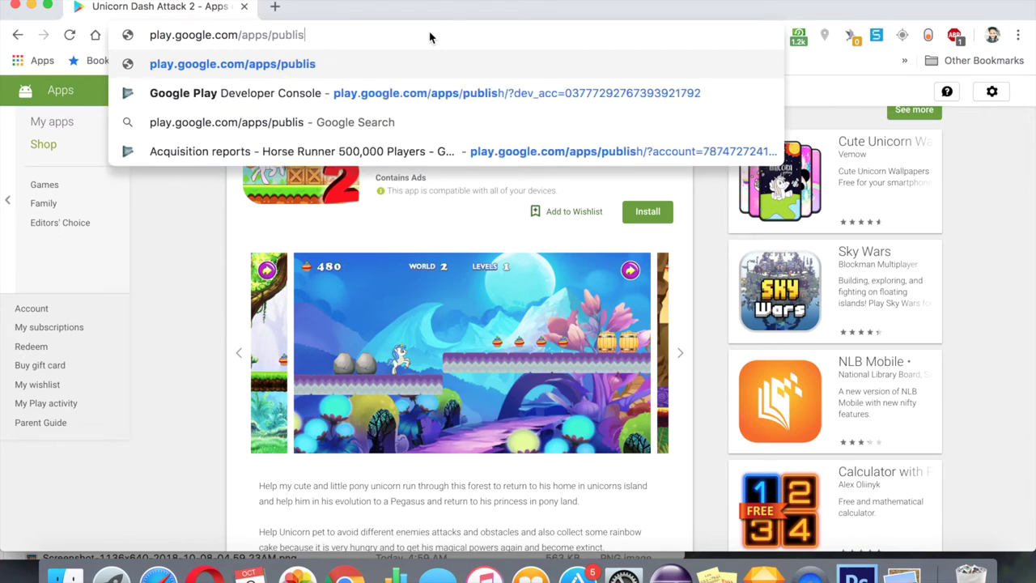
pyautogui.press('Return')
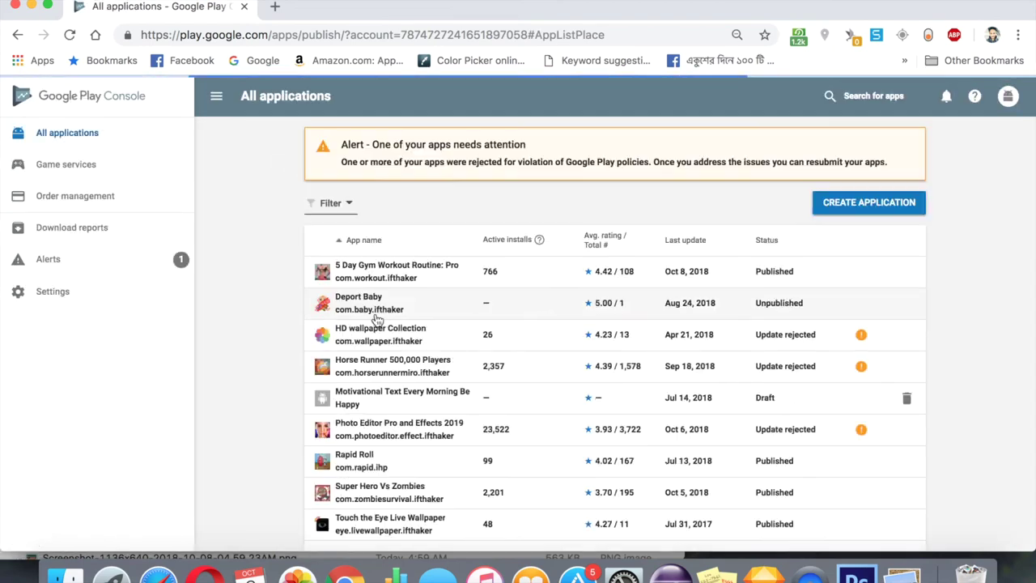
# Step: Open the Horse Runner 500,000 Players app and go to its store listing experiments
pyautogui.click(364, 372)
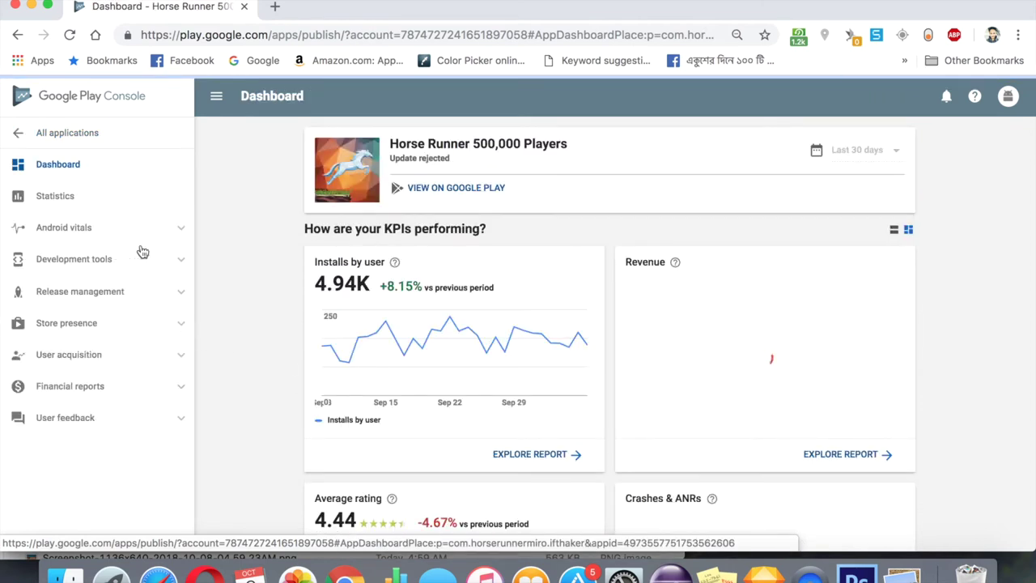
pyautogui.scroll(-3, 153, 275)
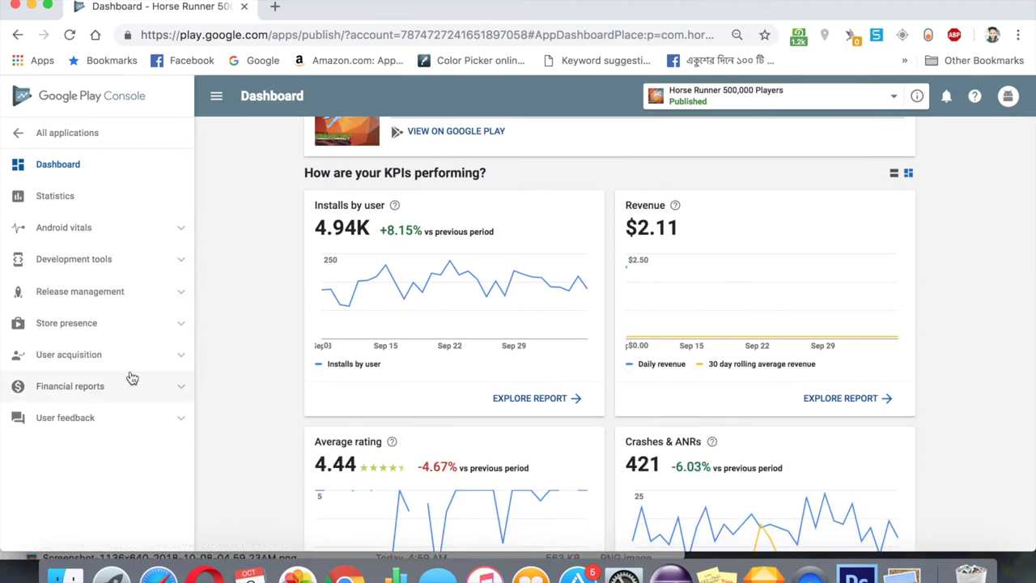
pyautogui.click(131, 329)
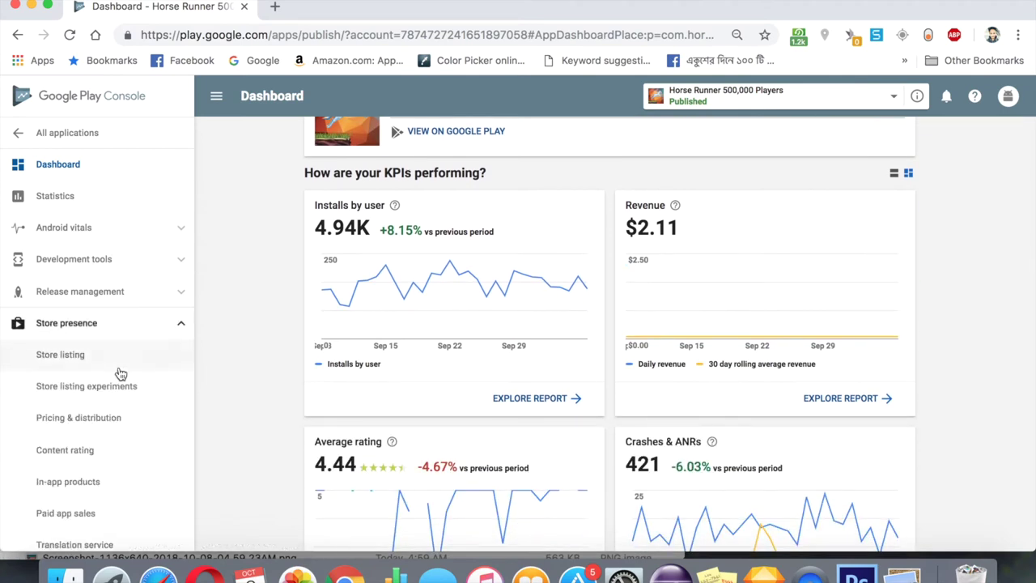
pyautogui.click(113, 387)
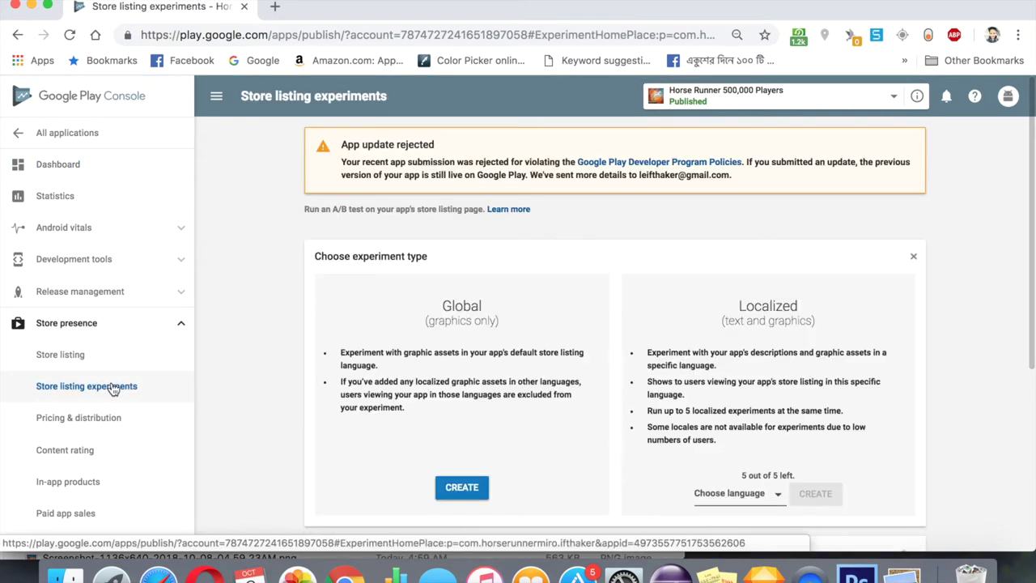
# Step: Create a global store listing experiment and name it "icon and screen shots"
pyautogui.scroll(-5, 315, 352)
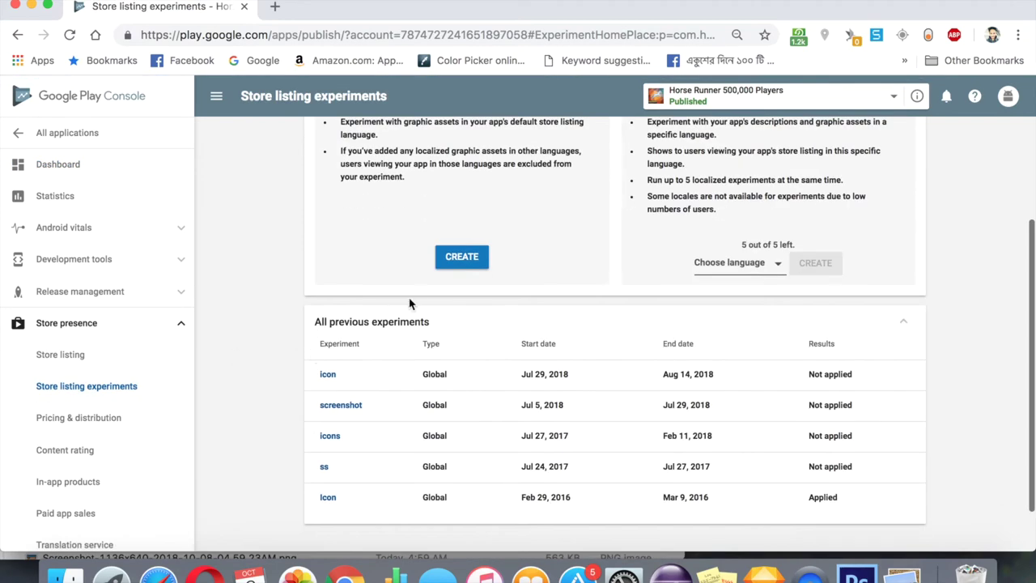
pyautogui.click(459, 259)
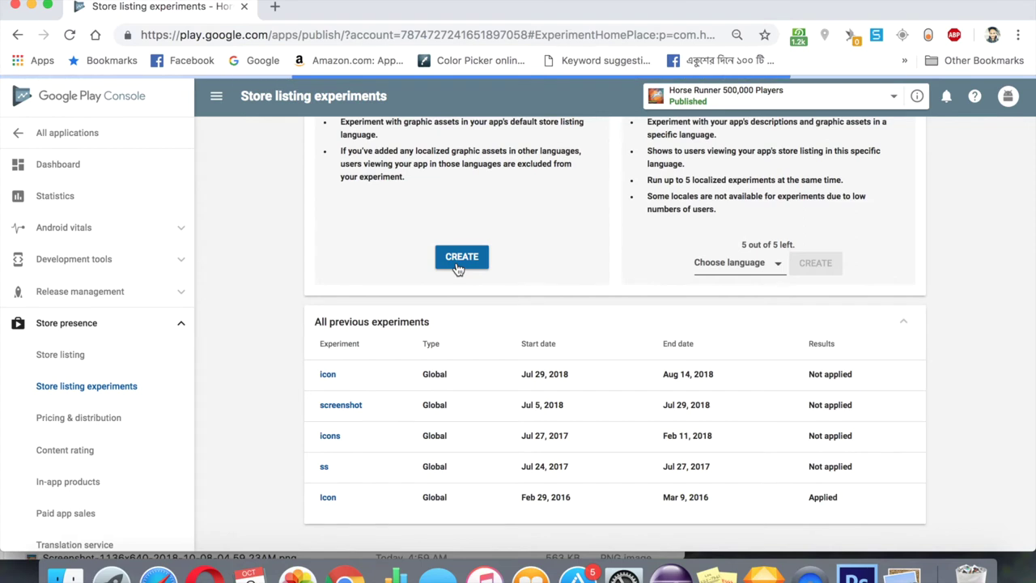
pyautogui.scroll(-1, 456, 269)
pyautogui.click(456, 272)
pyautogui.write('icon and screen shots')
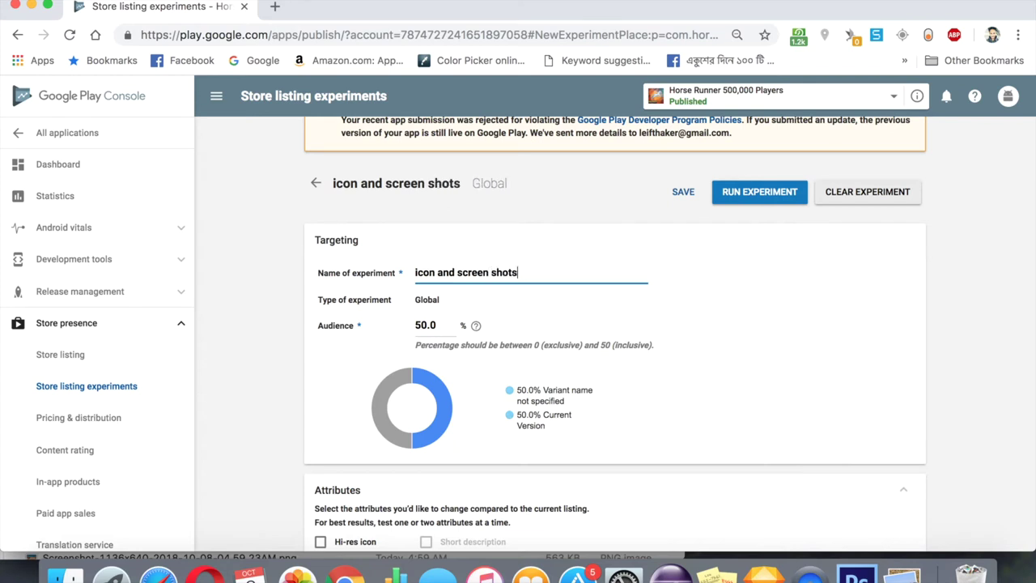
# Step: Include the Hi-res icon and Screenshots attributes in the experiment, confirm them, and go to variant B's upload area
pyautogui.scroll(-5, 648, 298)
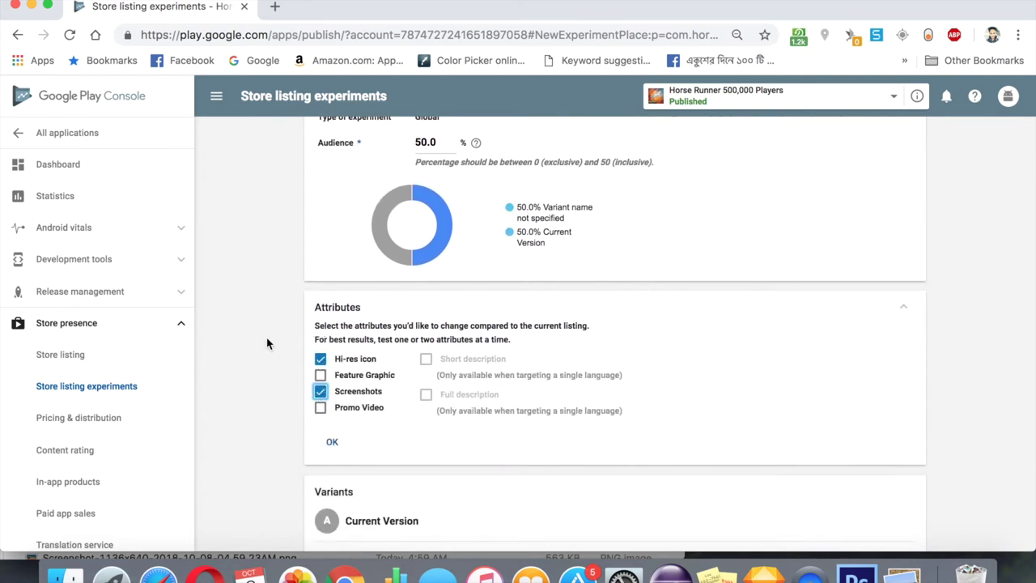
pyautogui.scroll(-4, 268, 344)
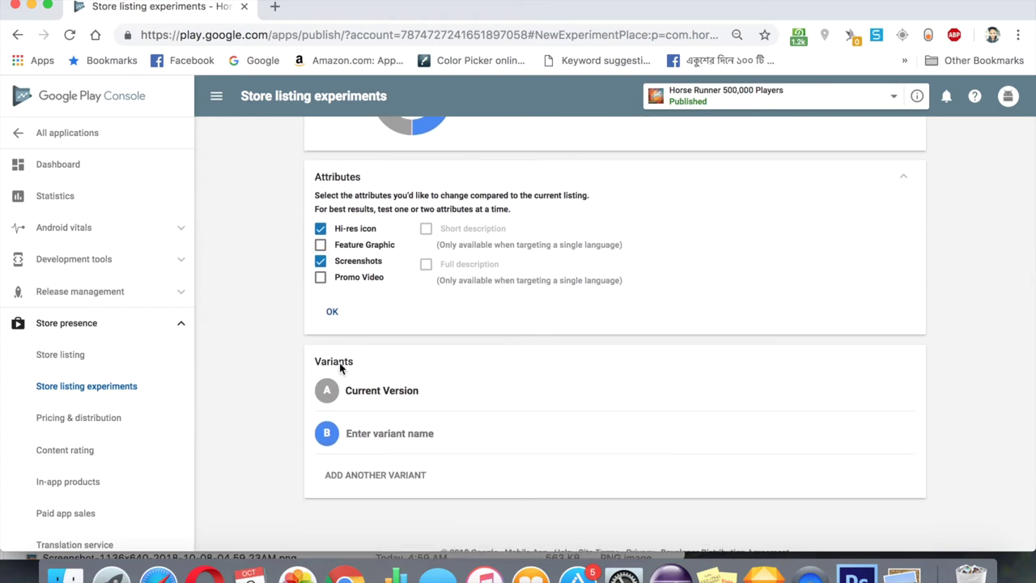
pyautogui.click(333, 314)
pyautogui.scroll(-8, 343, 320)
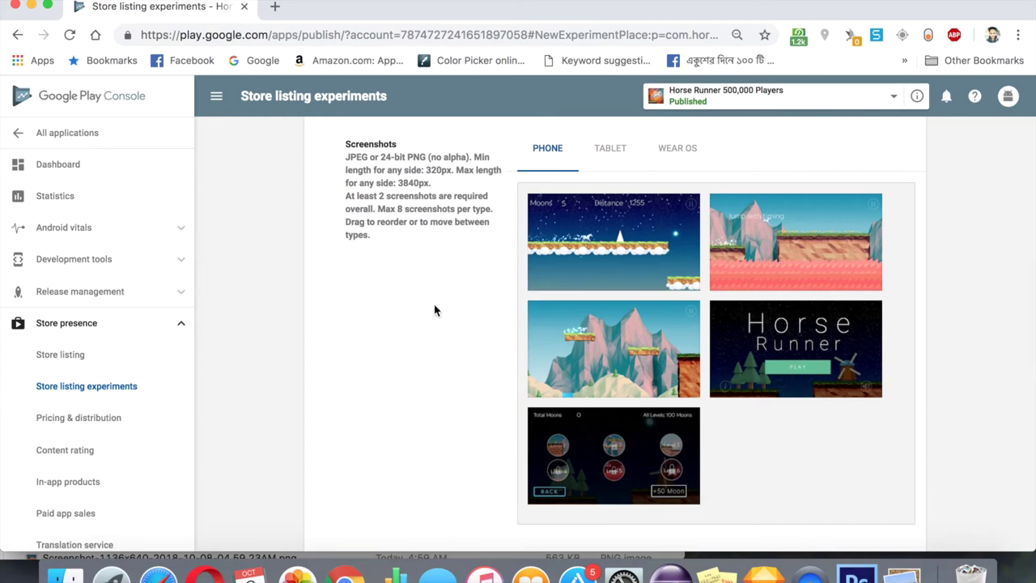
pyautogui.scroll(-7, 442, 303)
pyautogui.scroll(-3, 432, 298)
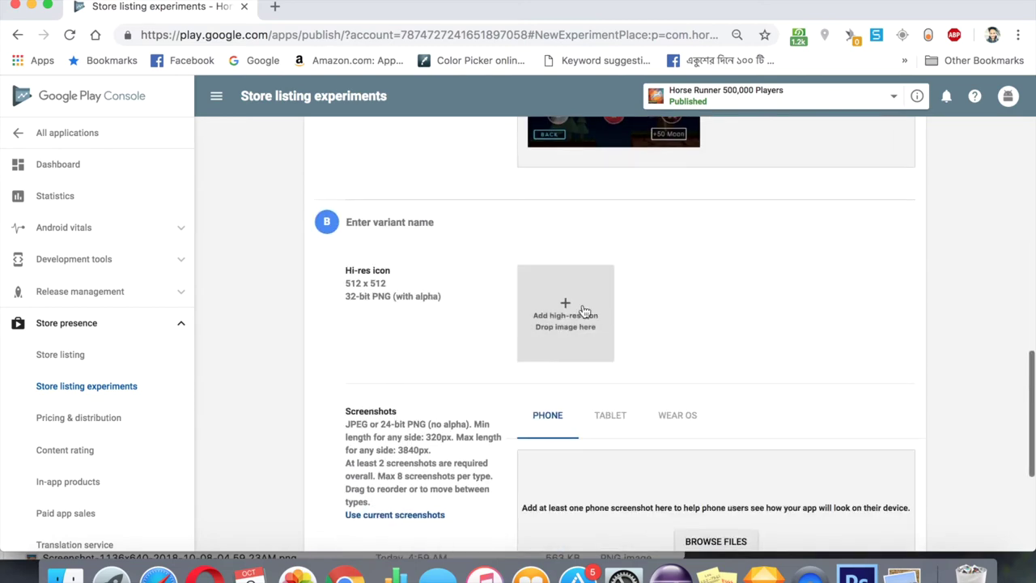
# Step: Open the Google Play store in a new browser tab and go to its Apps section
pyautogui.click(274, 9)
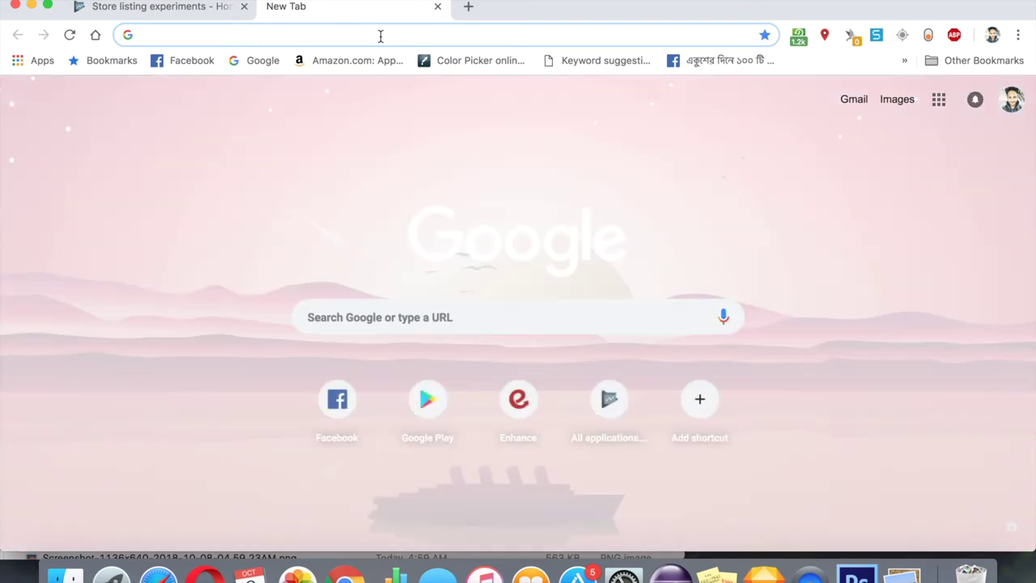
pyautogui.write('icon')
pyautogui.write('pla')
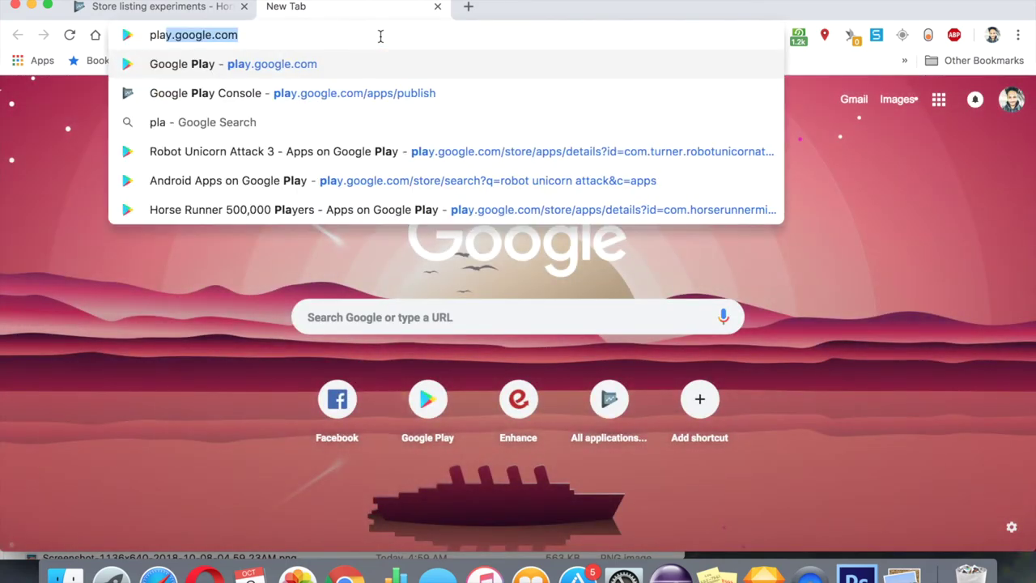
pyautogui.press('Return')
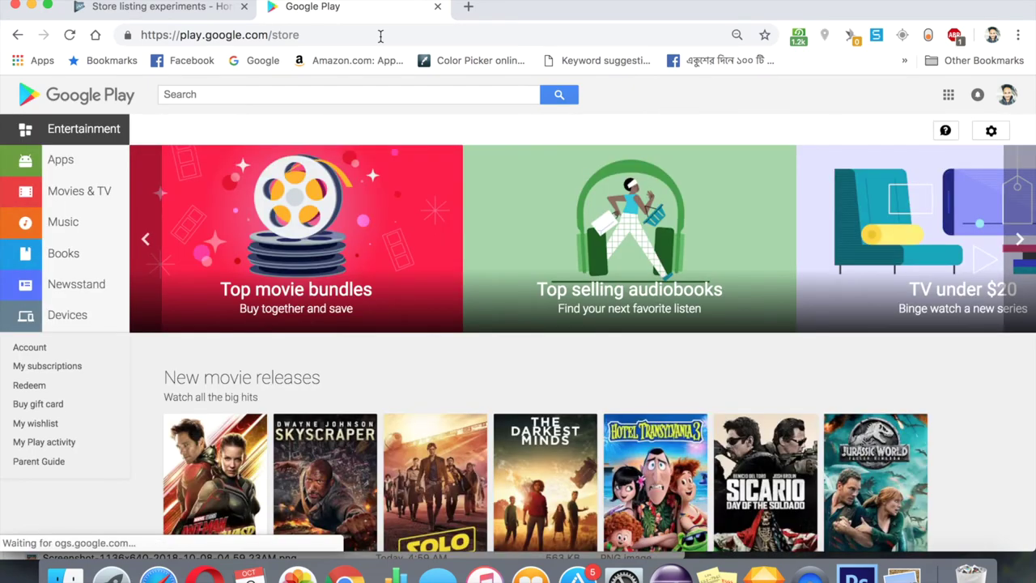
pyautogui.click(59, 159)
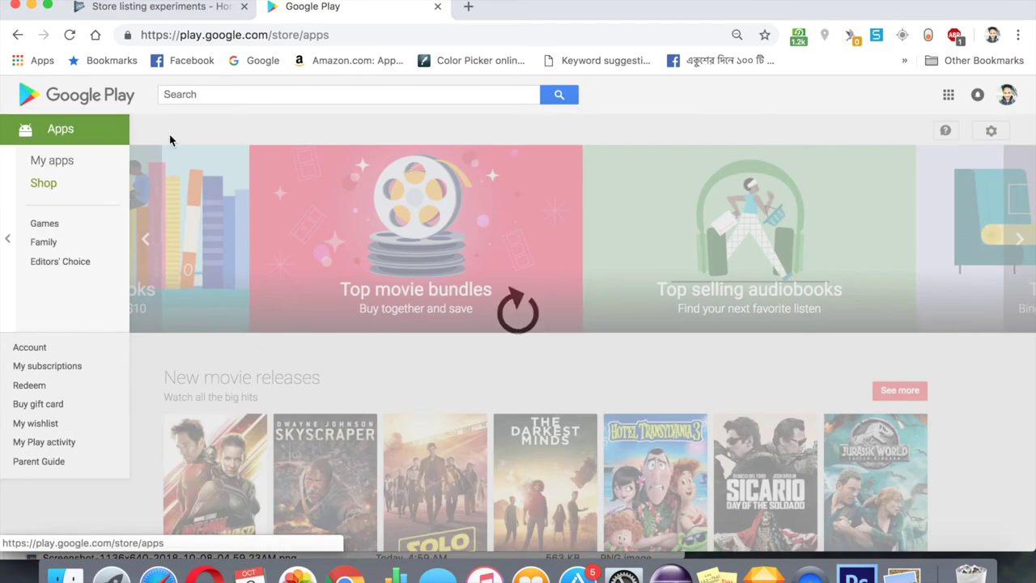
# Step: Search the Google Play apps for "robot unicorn attack"
pyautogui.scroll(-5, 328, 283)
pyautogui.scroll(5, 328, 299)
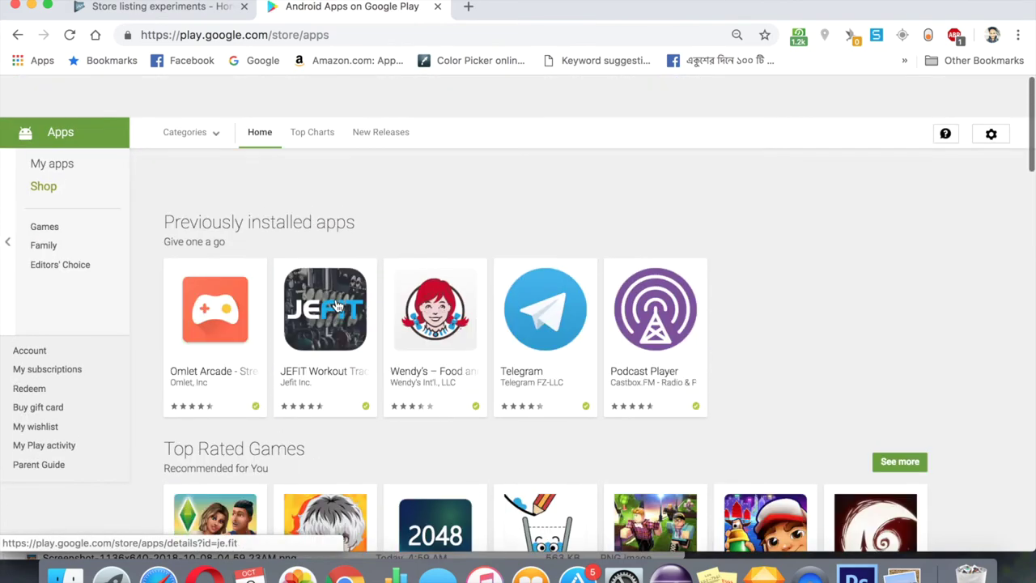
pyautogui.click(318, 95)
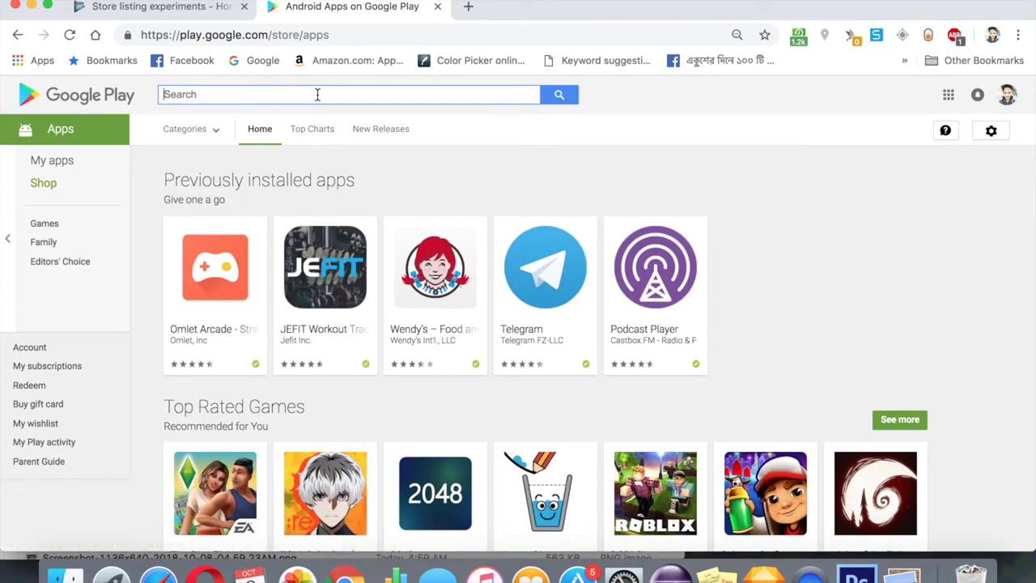
pyautogui.write('robot n')
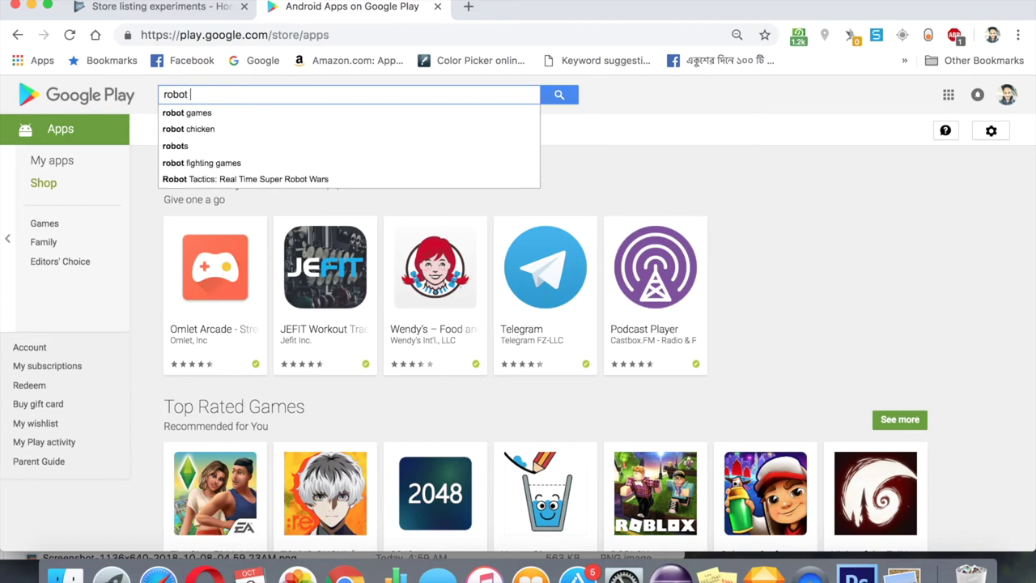
pyautogui.press('BackSpace')
pyautogui.press('BackSpace')
pyautogui.write('unicorn attack')
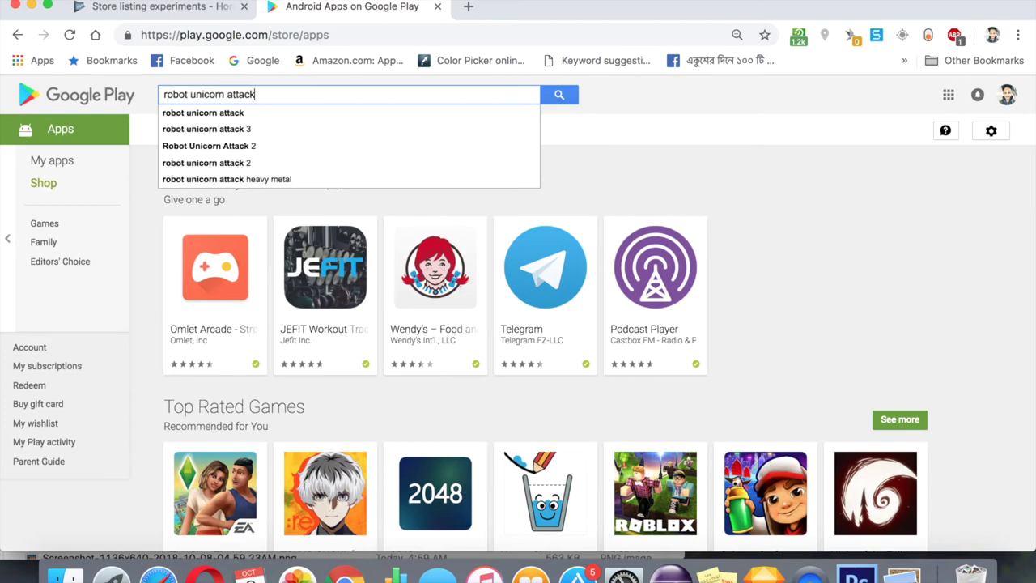
pyautogui.press('Return')
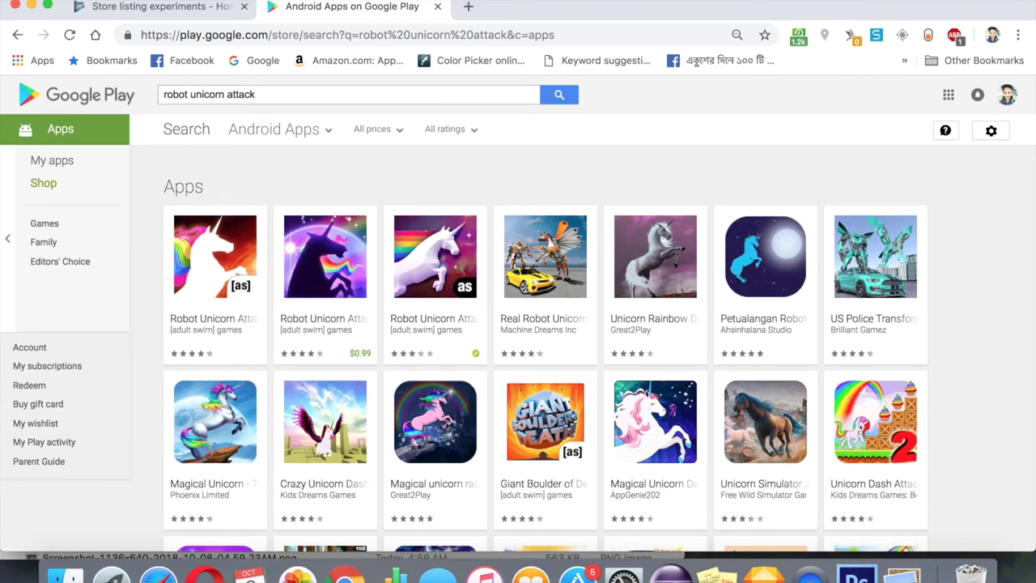
# Step: Look through the icons of the found unicorn games and open the Magical Unicorn - The Game page
pyautogui.scroll(-3, 648, 360)
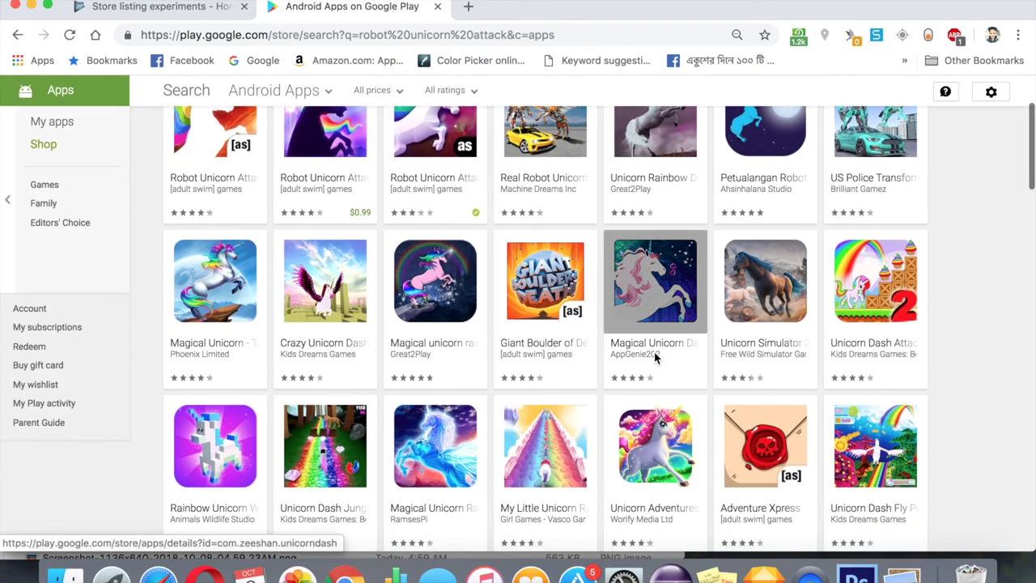
pyautogui.scroll(-2, 793, 389)
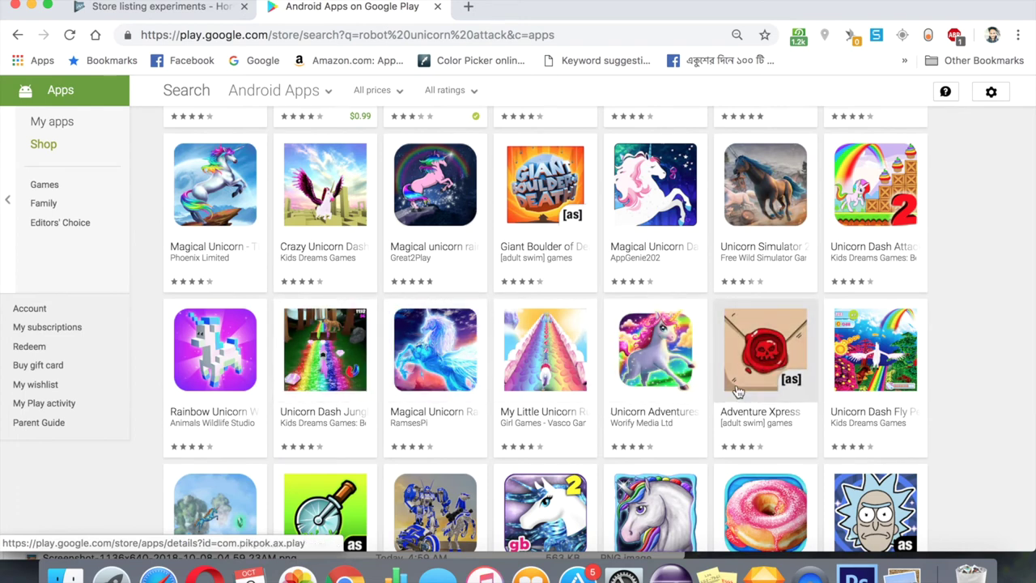
pyautogui.scroll(1, 250, 371)
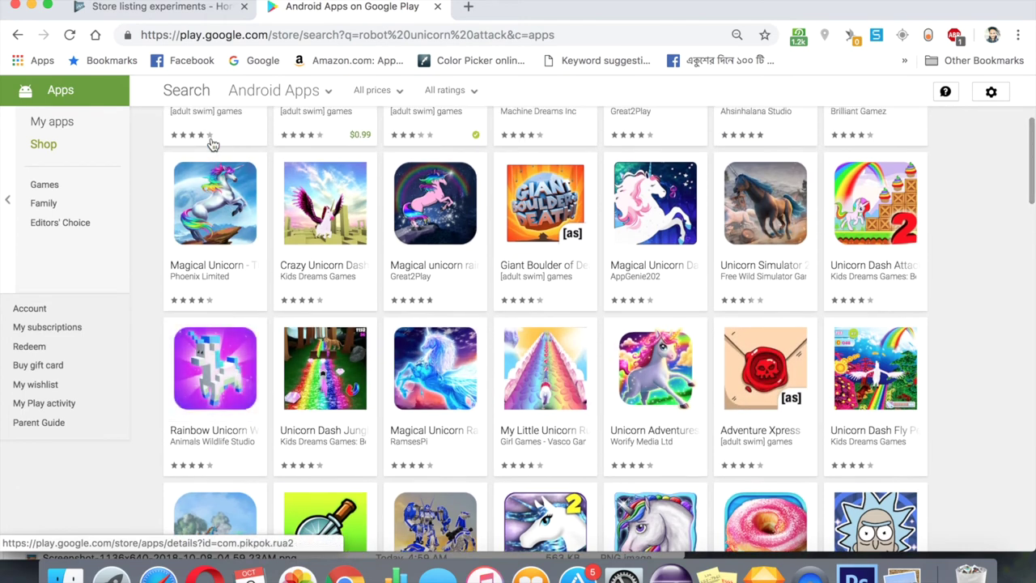
pyautogui.click(212, 189)
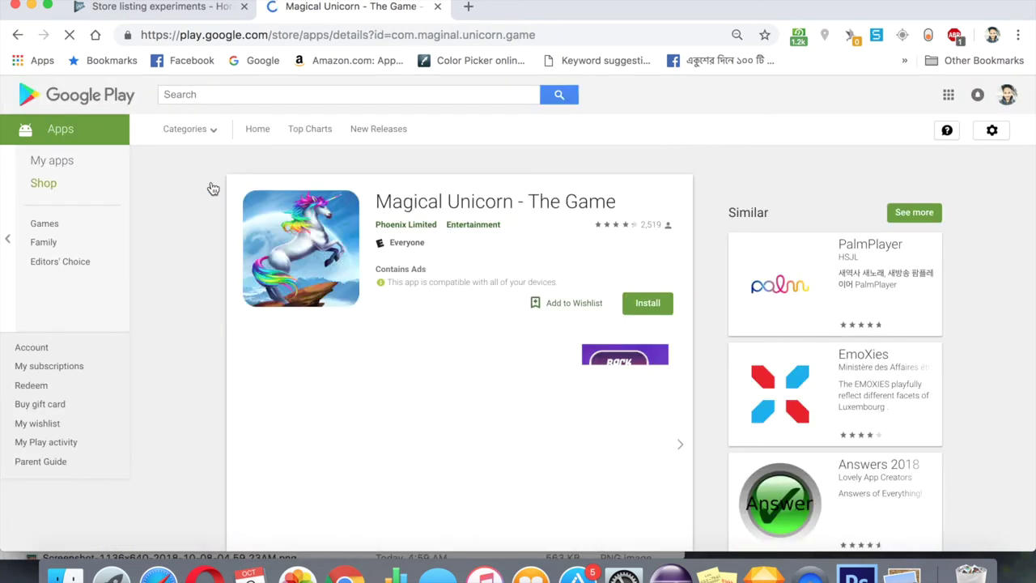
# Step: Search Google for "unicorn runner" in a new browser tab and close the Magical Unicorn page
pyautogui.click(469, 7)
pyautogui.write('u')
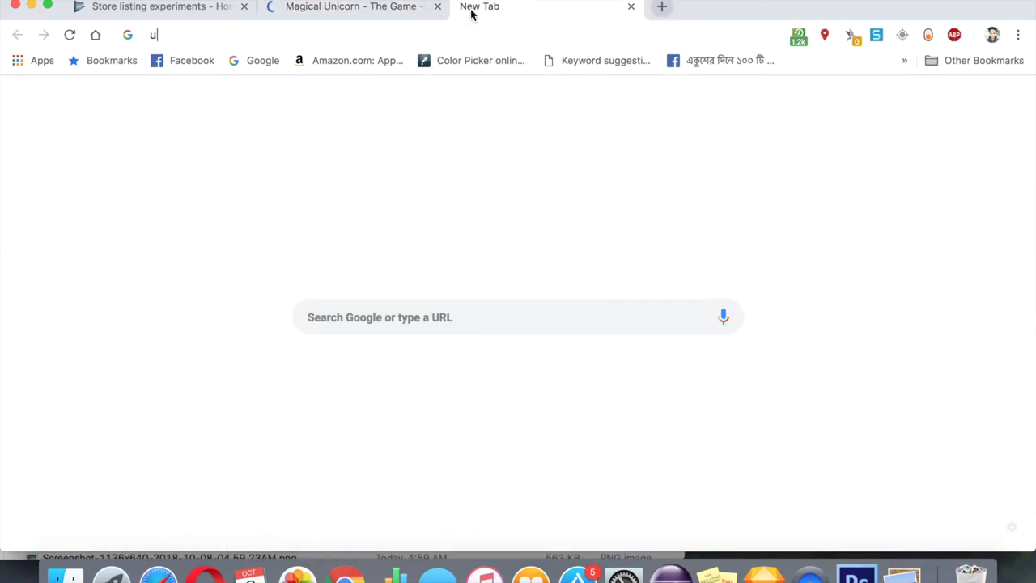
pyautogui.write('nicorn ')
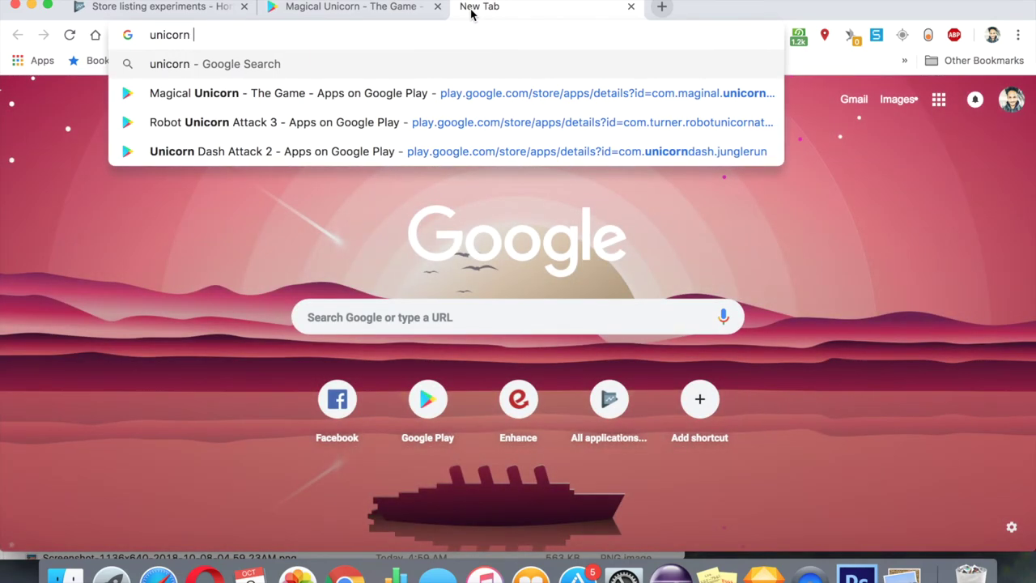
pyautogui.write('runner')
pyautogui.press('Return')
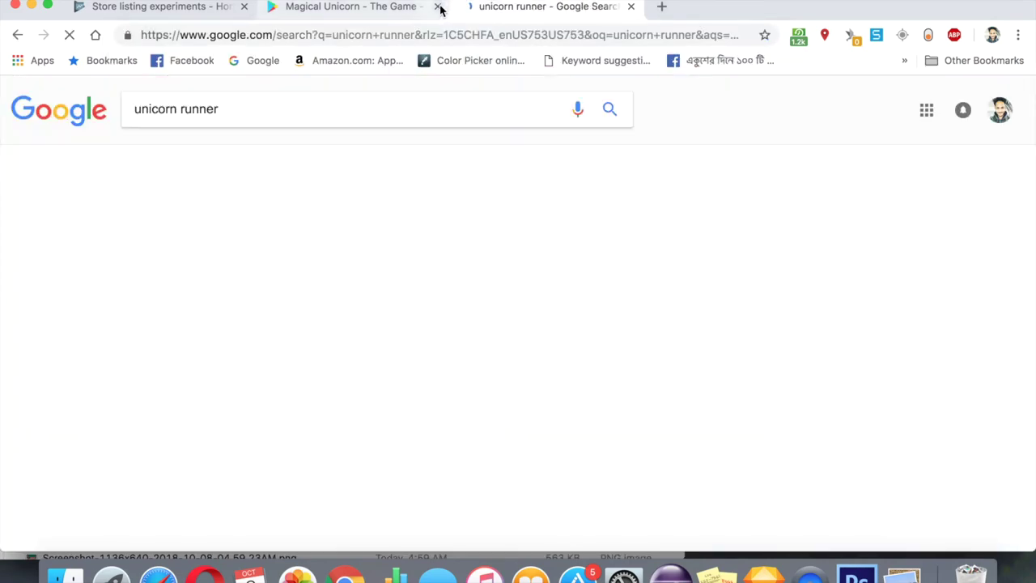
pyautogui.click(438, 6)
# Step: Refine the Google search to "unicorn runner game" and switch to its image results
pyautogui.click(262, 108)
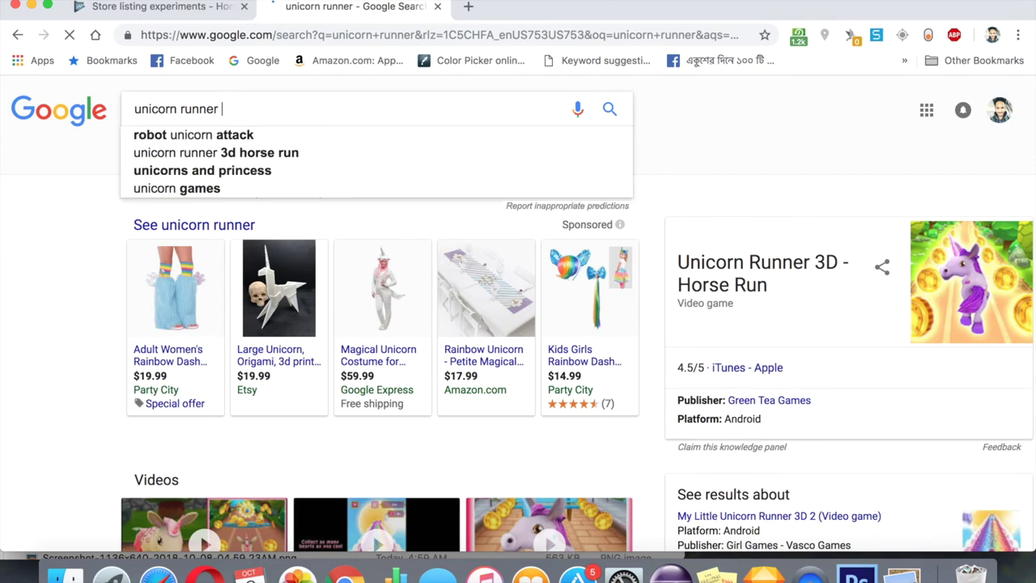
pyautogui.write('game')
pyautogui.press('Return')
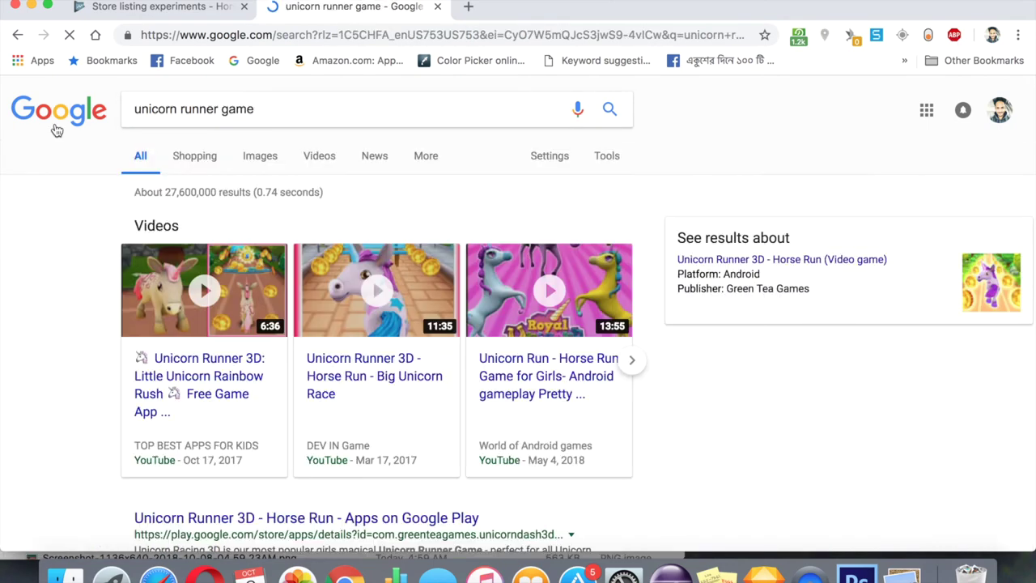
pyautogui.click(260, 157)
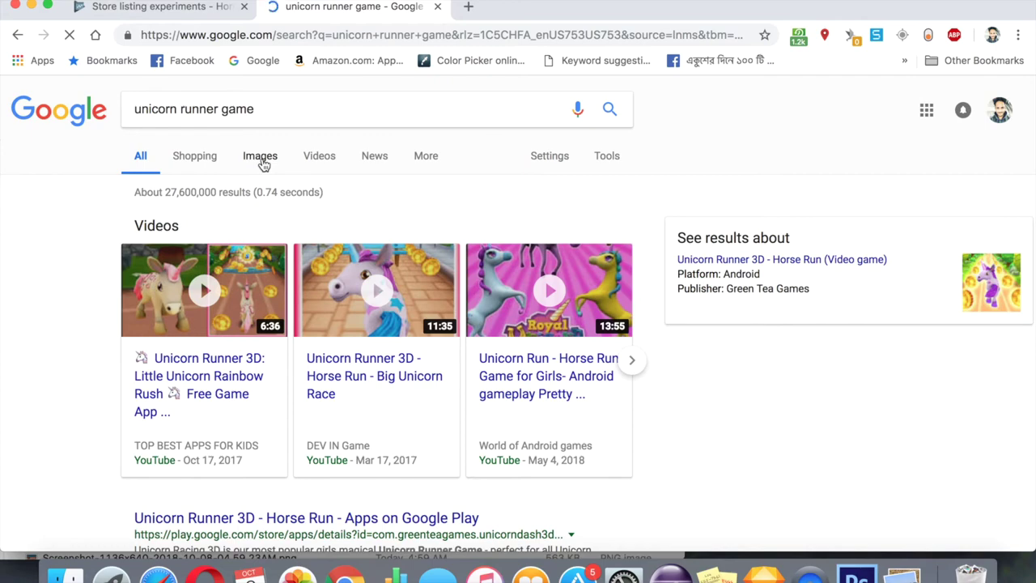
# Step: Examine the unicorn runner game image results for icon and captioned screenshot designs
pyautogui.scroll(-5, 388, 314)
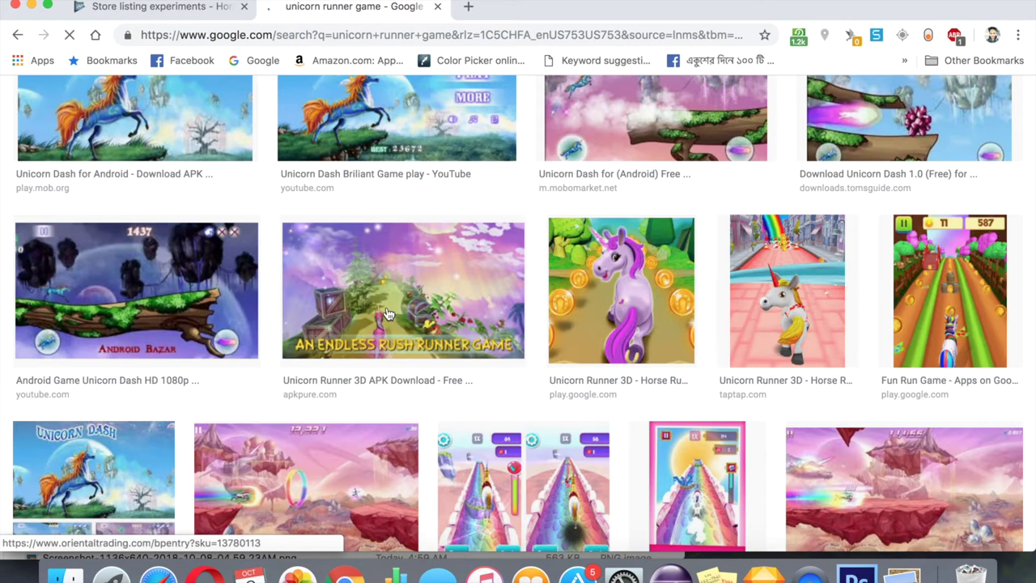
pyautogui.scroll(2, 387, 314)
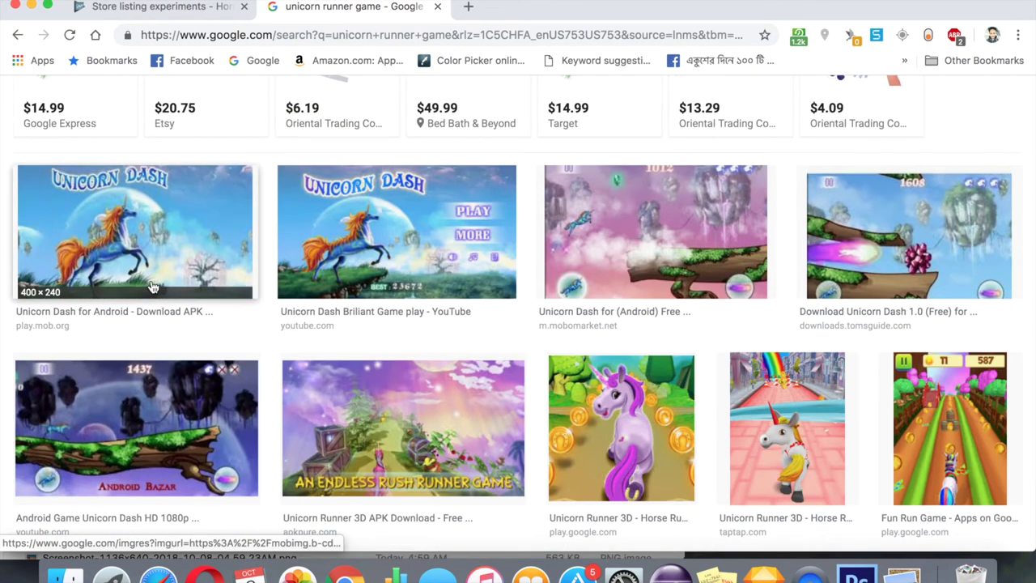
pyautogui.scroll(-2, 152, 287)
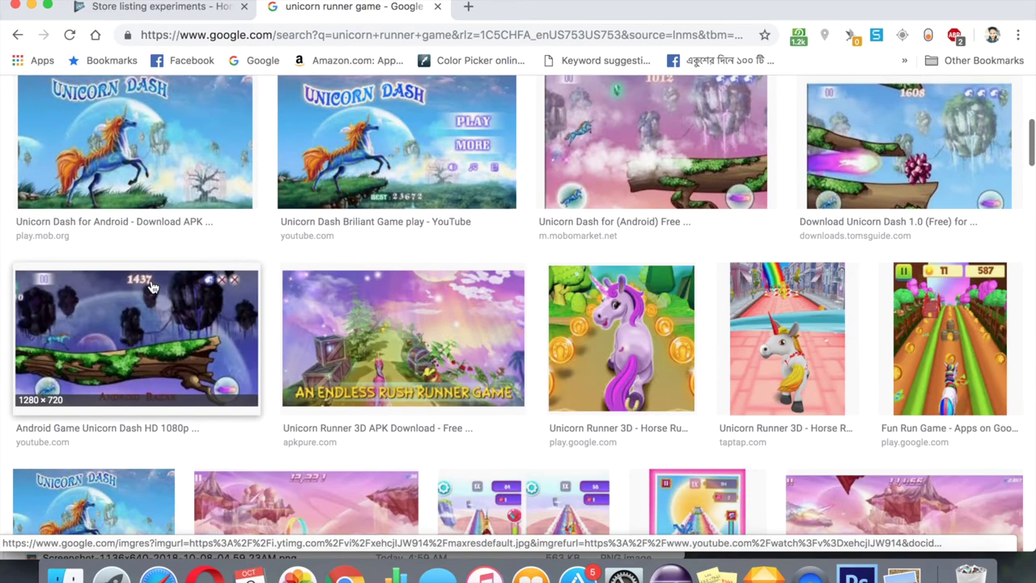
pyautogui.scroll(-4, 152, 287)
pyautogui.scroll(3, 152, 287)
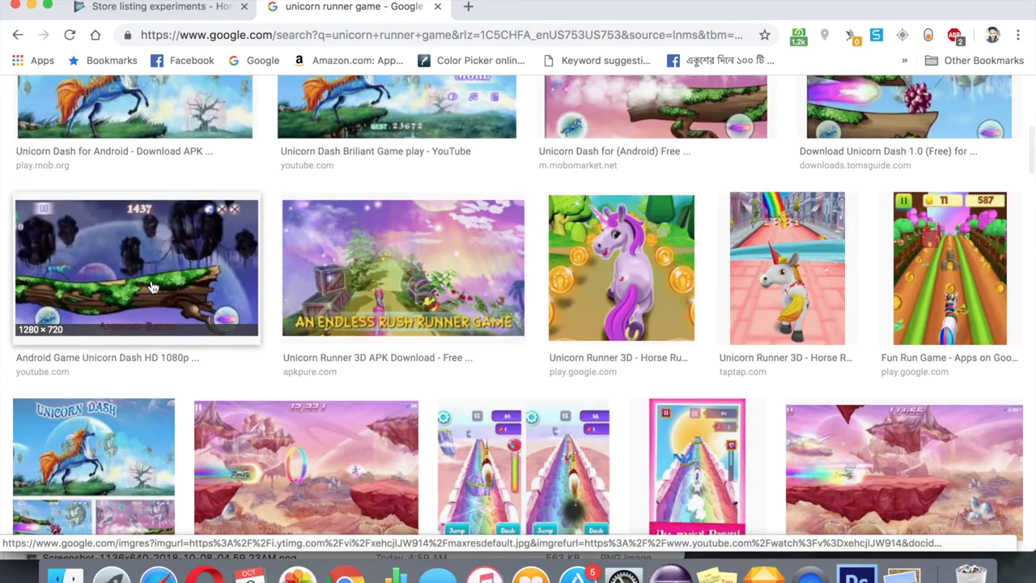
pyautogui.scroll(-6, 151, 287)
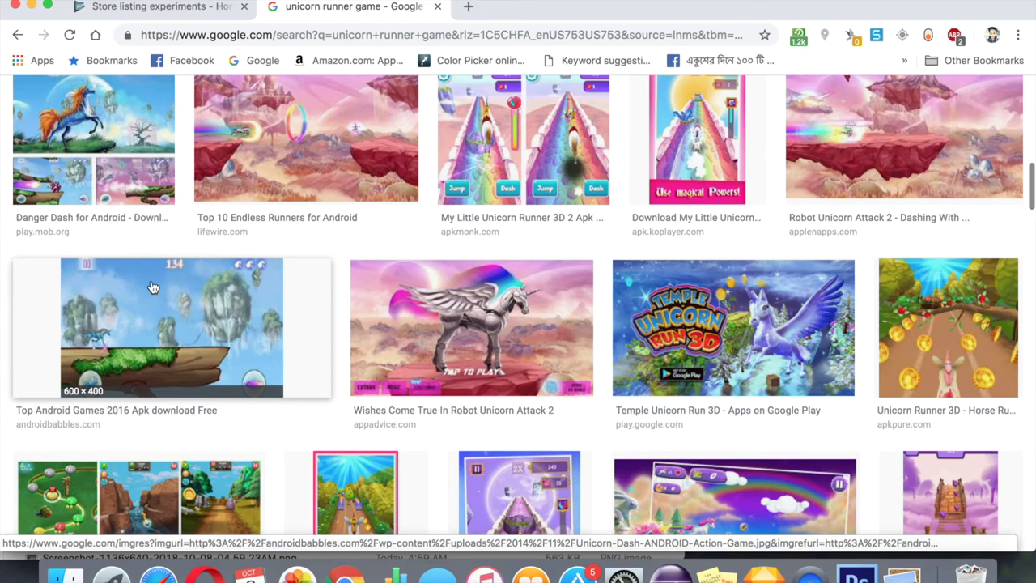
pyautogui.scroll(-4, 151, 287)
pyautogui.scroll(-3, 151, 288)
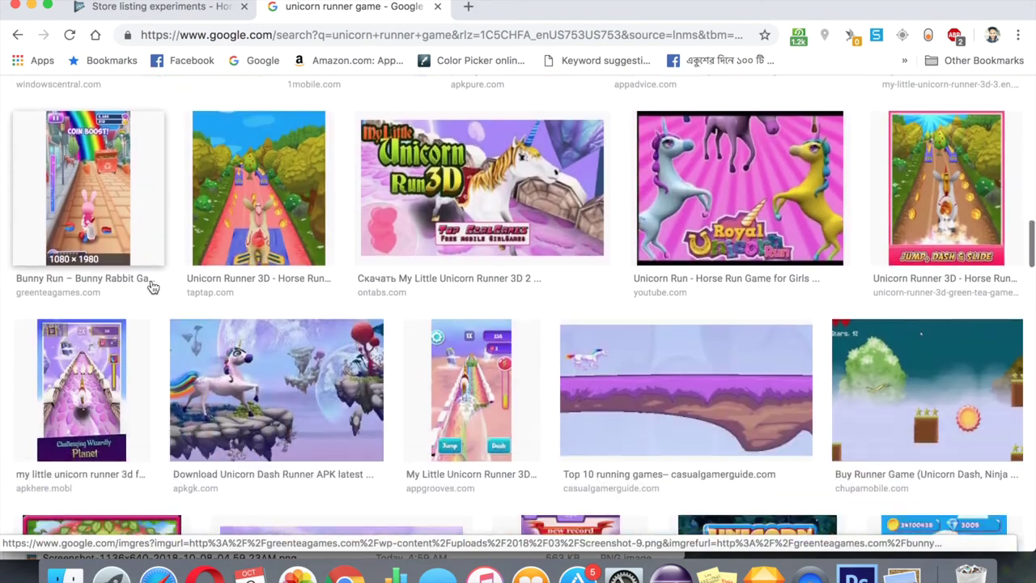
pyautogui.scroll(3, 153, 288)
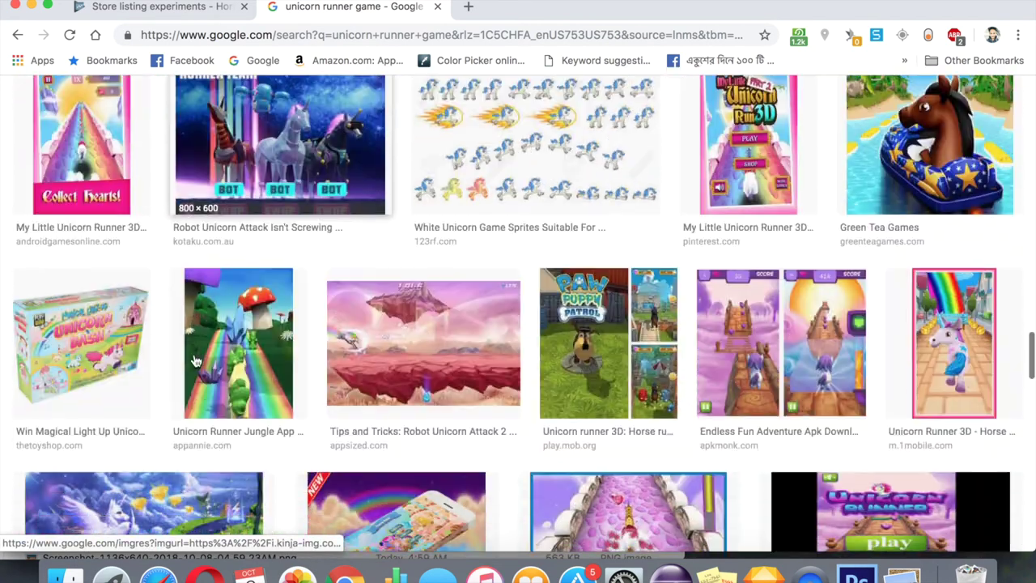
pyautogui.scroll(-5, 216, 353)
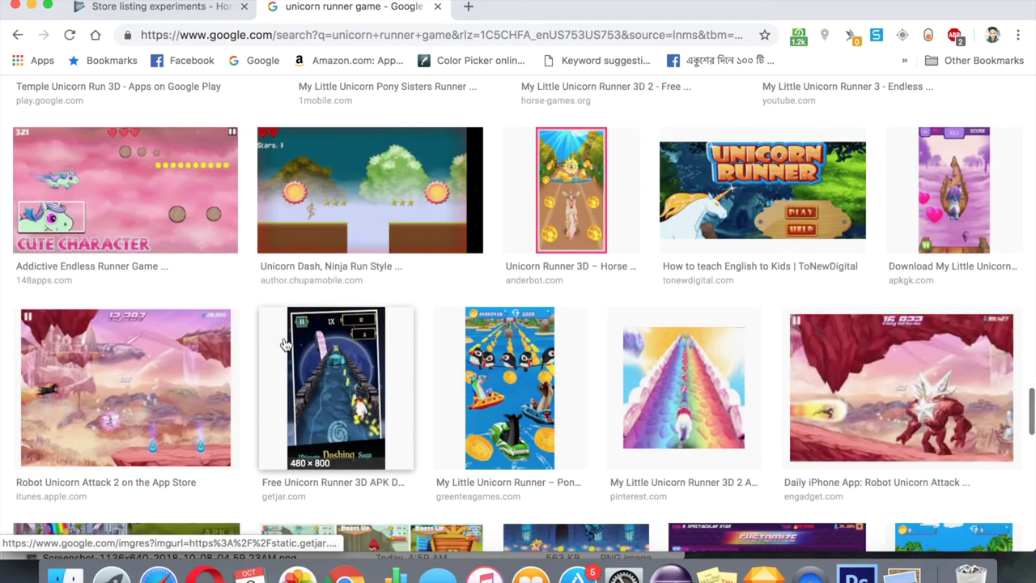
pyautogui.scroll(-6, 283, 345)
pyautogui.scroll(-5, 285, 345)
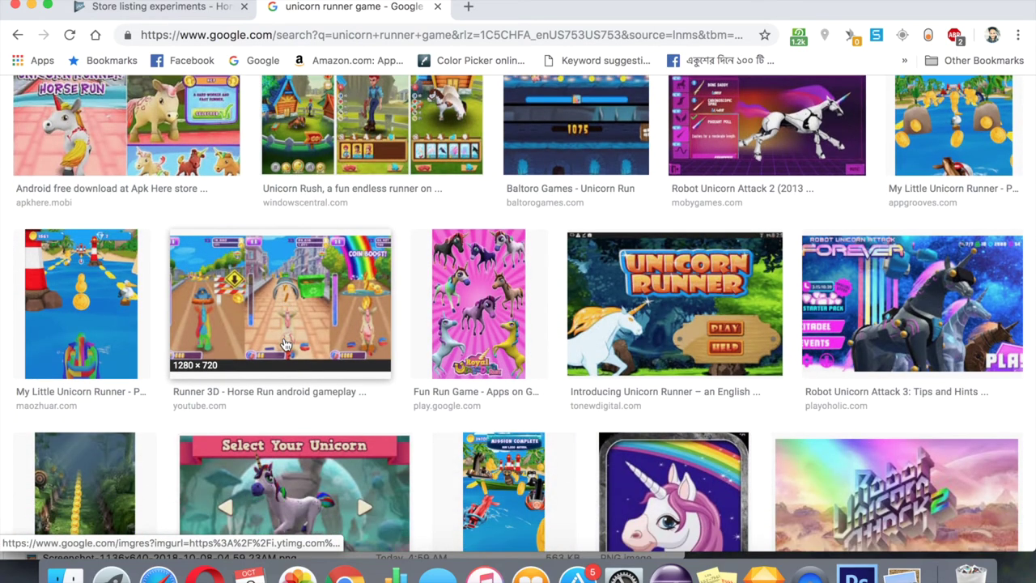
pyautogui.scroll(-4, 285, 346)
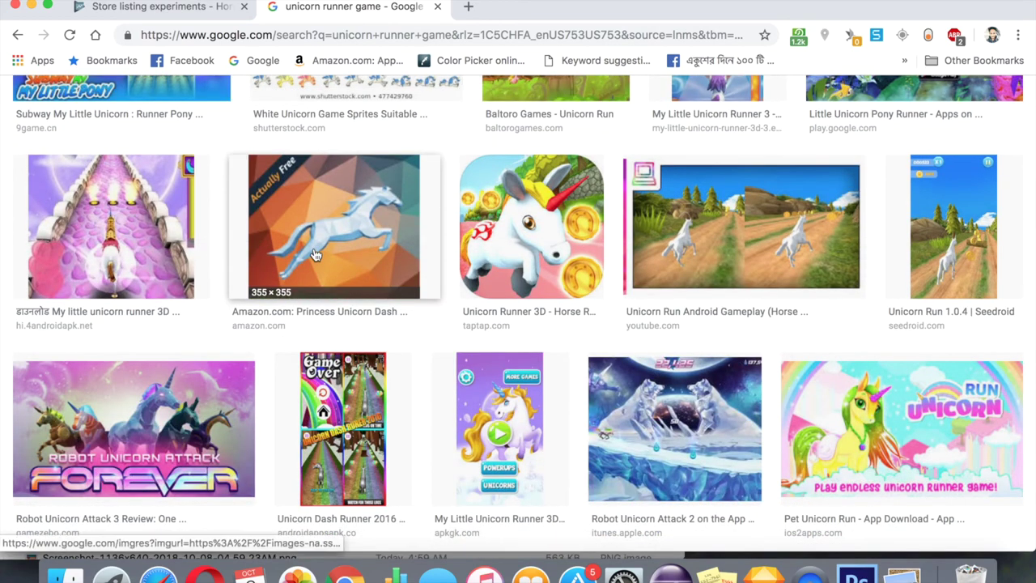
pyautogui.scroll(-6, 315, 255)
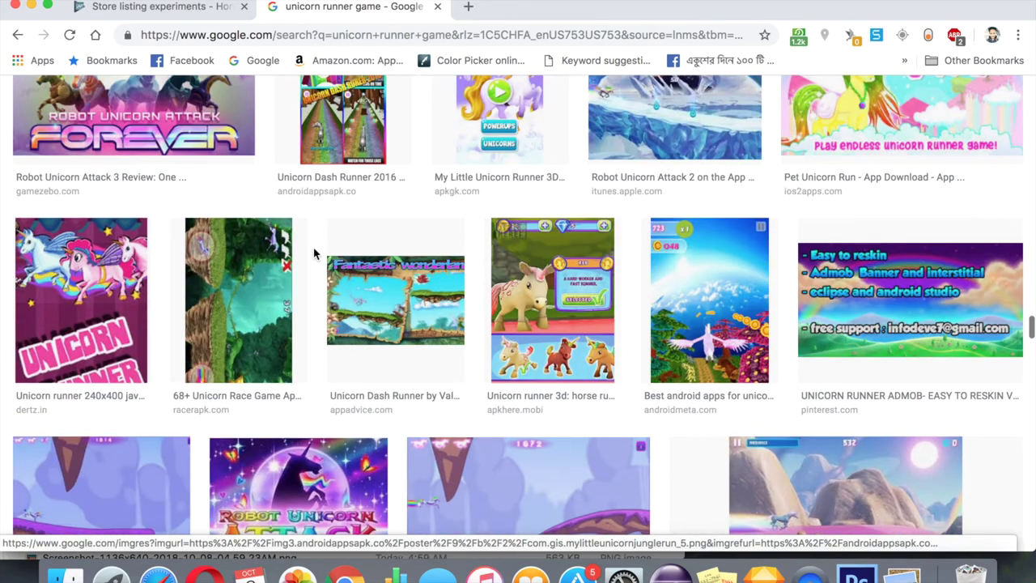
pyautogui.scroll(-4, 314, 255)
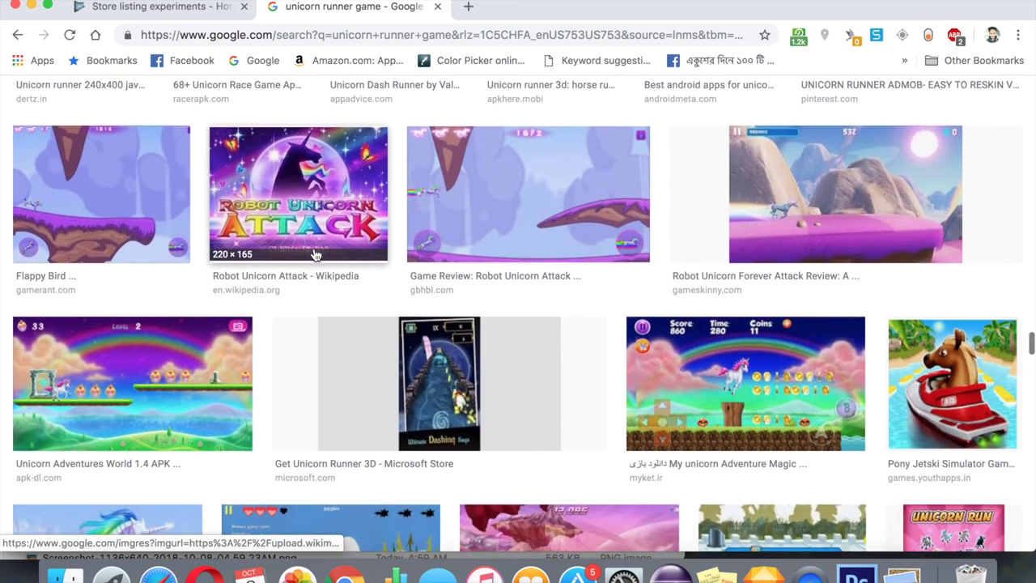
pyautogui.scroll(-3, 316, 255)
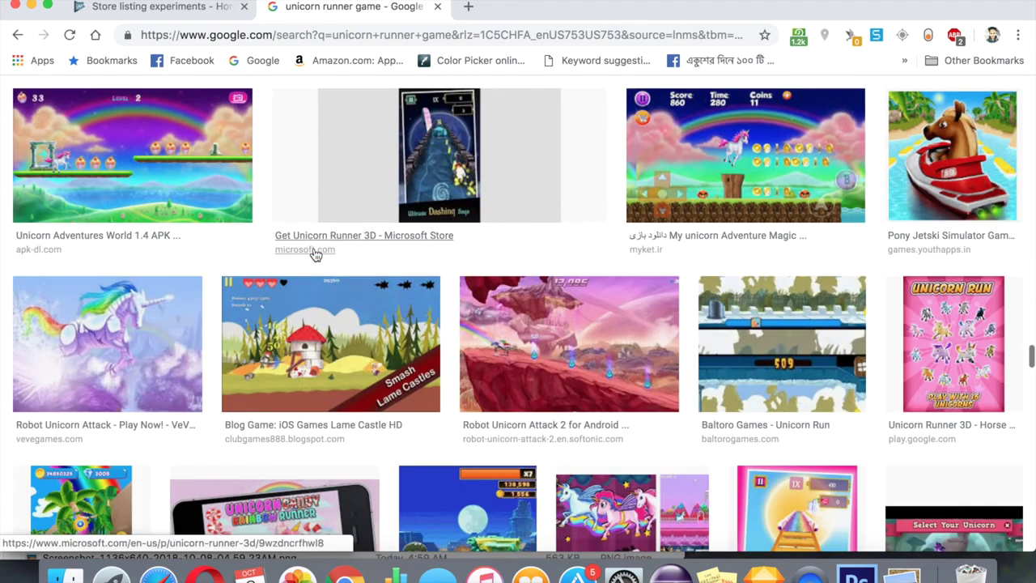
pyautogui.scroll(-5, 316, 255)
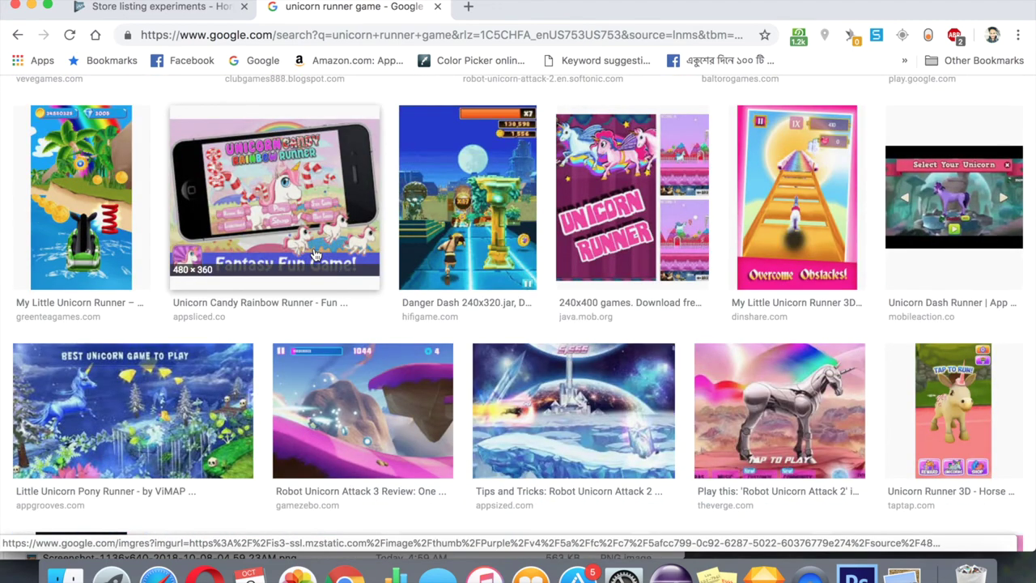
pyautogui.scroll(-6, 316, 255)
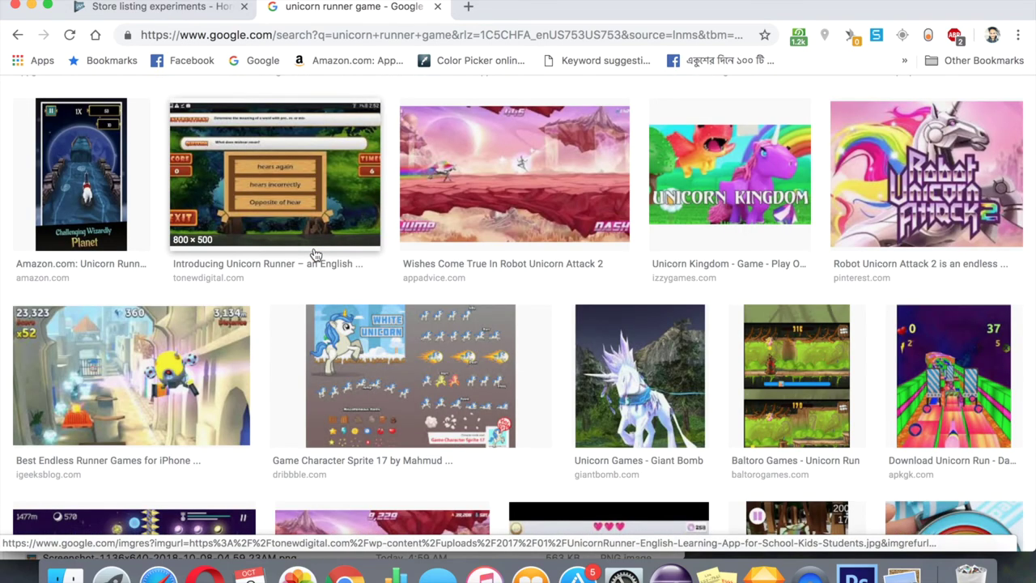
pyautogui.scroll(-7, 316, 256)
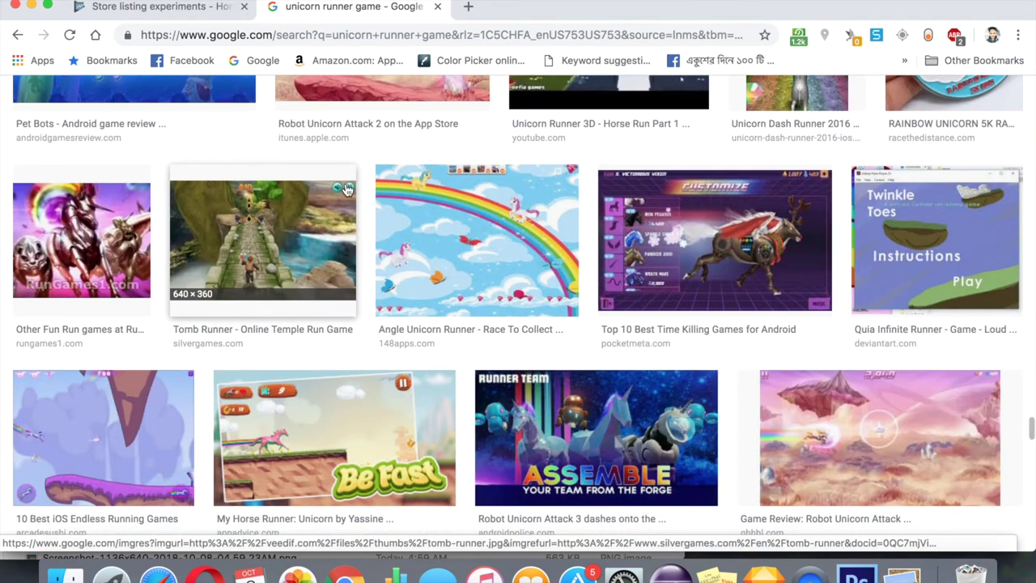
# Step: Close the image search to review the current version's icon and screenshots in the experiment, and switch to Photoshop
pyautogui.click(437, 6)
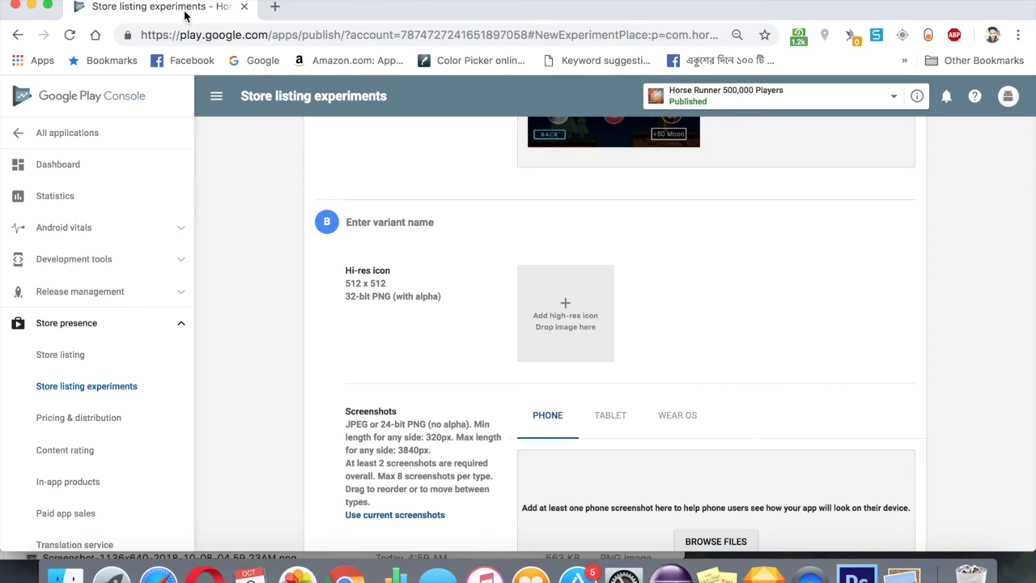
pyautogui.scroll(15, 400, 336)
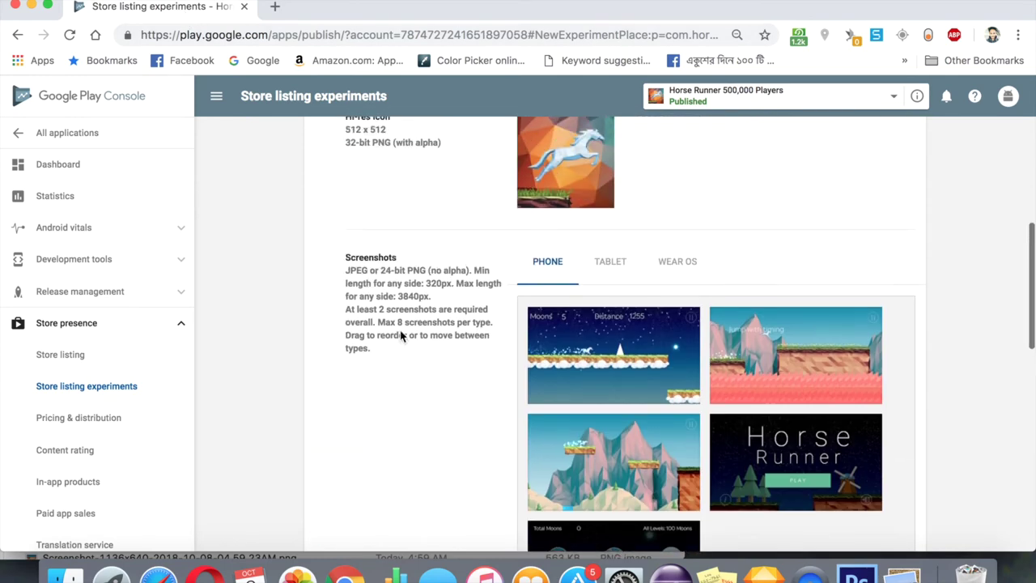
pyautogui.scroll(-4, 400, 336)
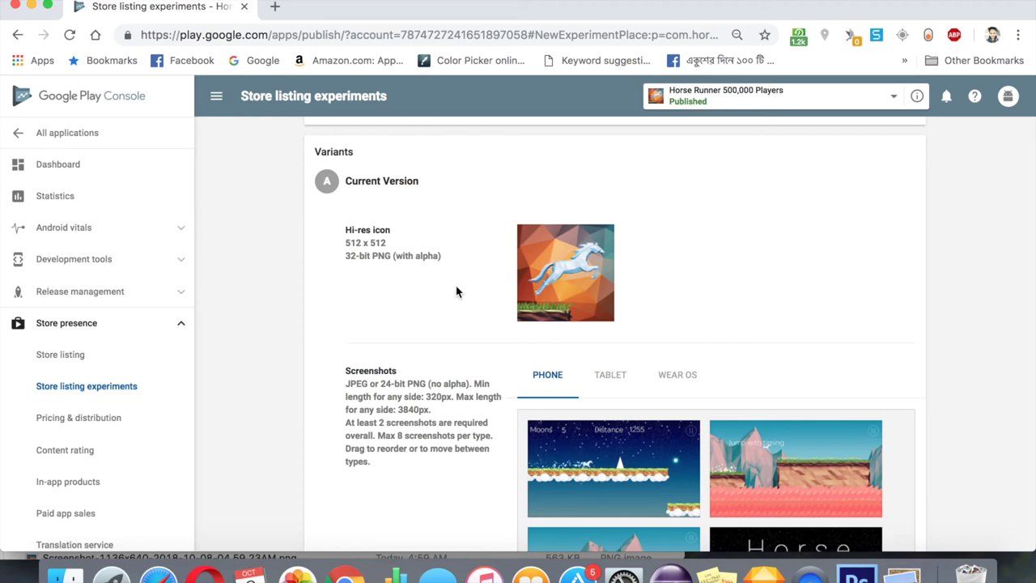
pyautogui.click(856, 575)
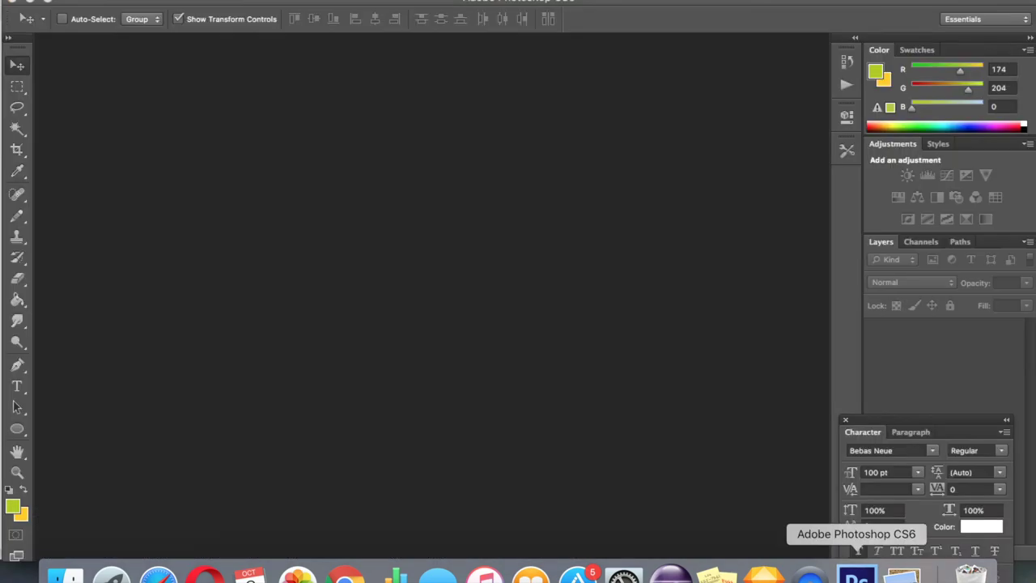
# Step: Create a new 512 x 512 pixel document with a white background at 144 pixels/inch
pyautogui.press('super+n')
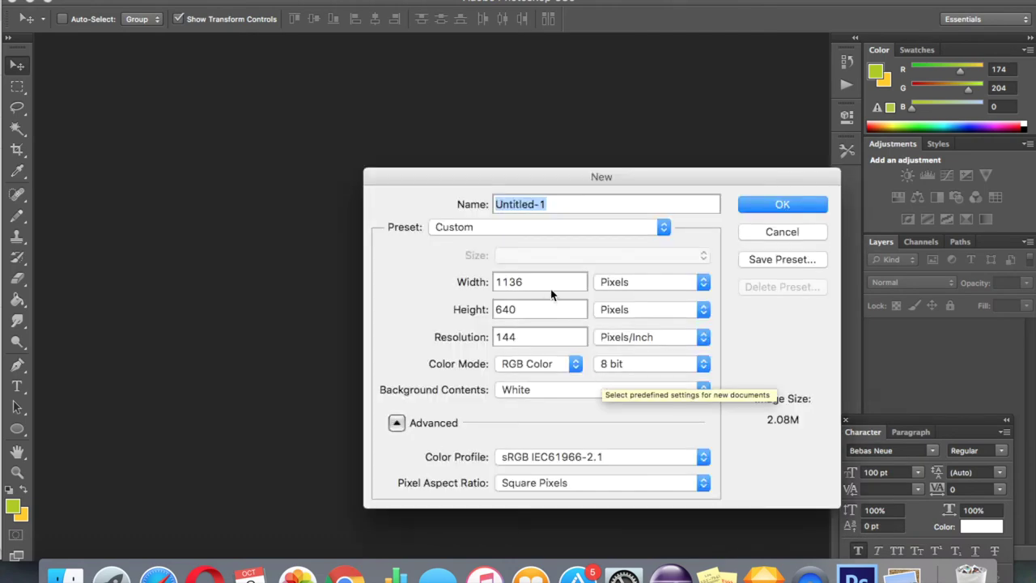
pyautogui.press('Tab')
pyautogui.write('51')
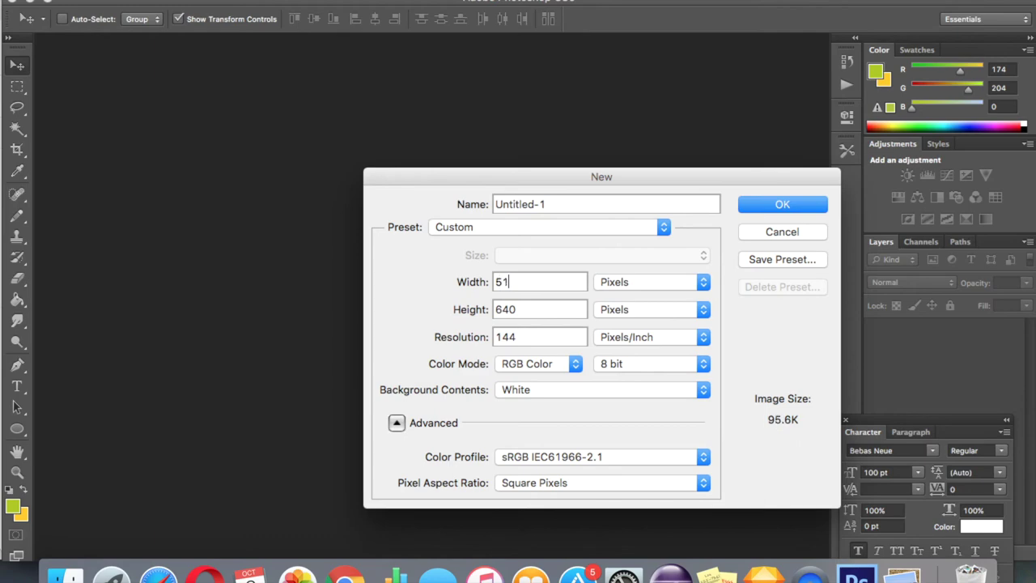
pyautogui.write('512')
pyautogui.press('Return')
# Step: Look through the game screenshots and the horse run and jump sprite images for artwork suited to the icon
pyautogui.hotkey('ctrl', 'Up')
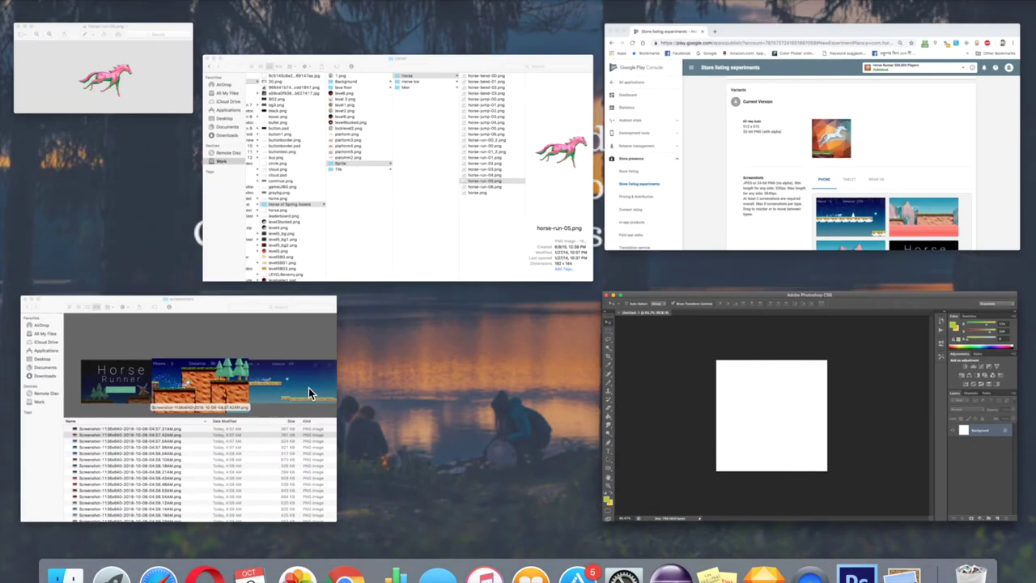
pyautogui.click(123, 416)
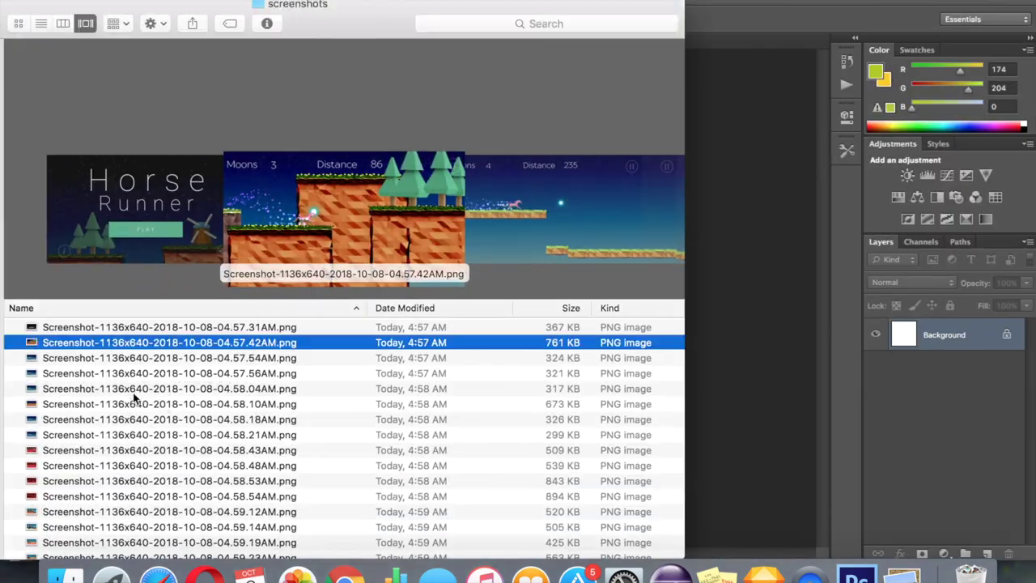
pyautogui.click(132, 390)
pyautogui.hotkey('ctrl', 'Up')
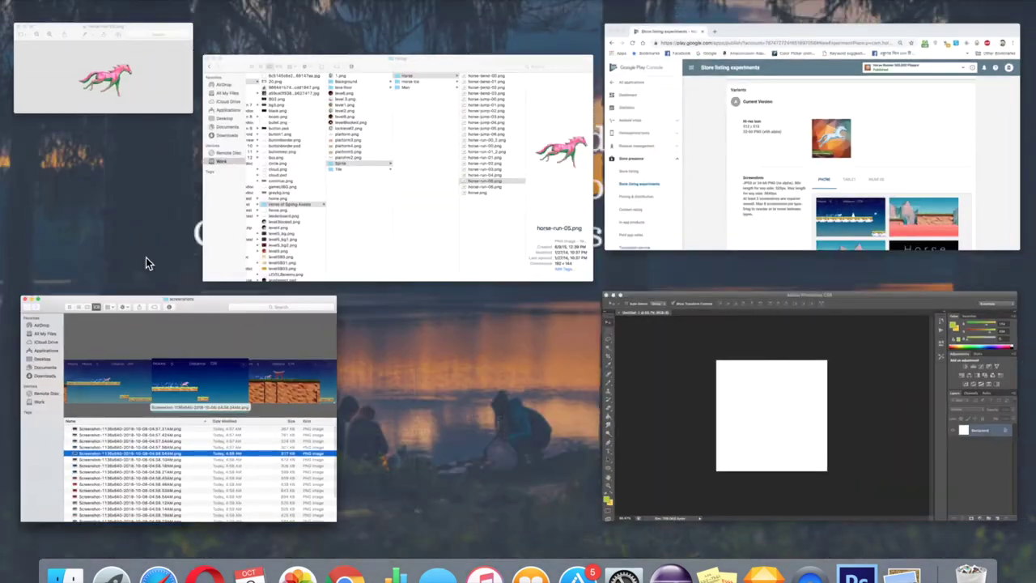
pyautogui.click(324, 167)
pyautogui.click(696, 200)
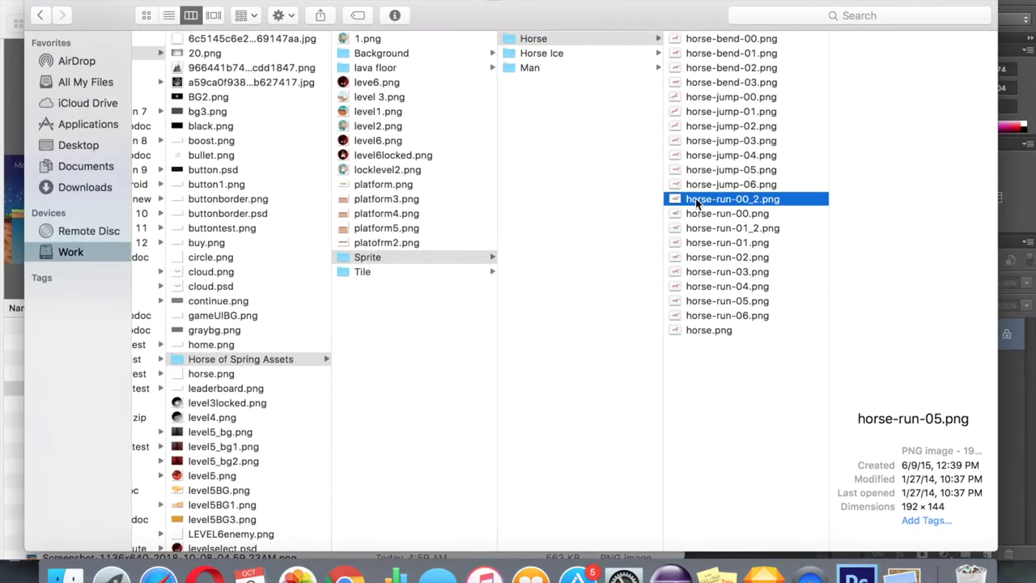
pyautogui.click(698, 142)
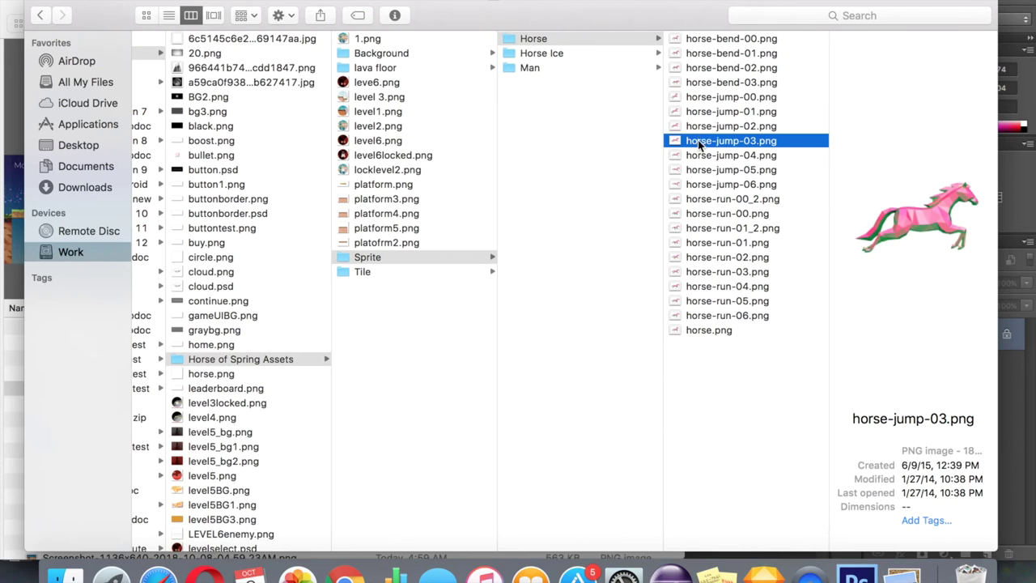
pyautogui.click(701, 99)
# Step: Place horse-jump-00.png from the Horse sprite folder into the middle of the new Photoshop document
pyautogui.moveTo(701, 99); pyautogui.dragTo(627, 285)
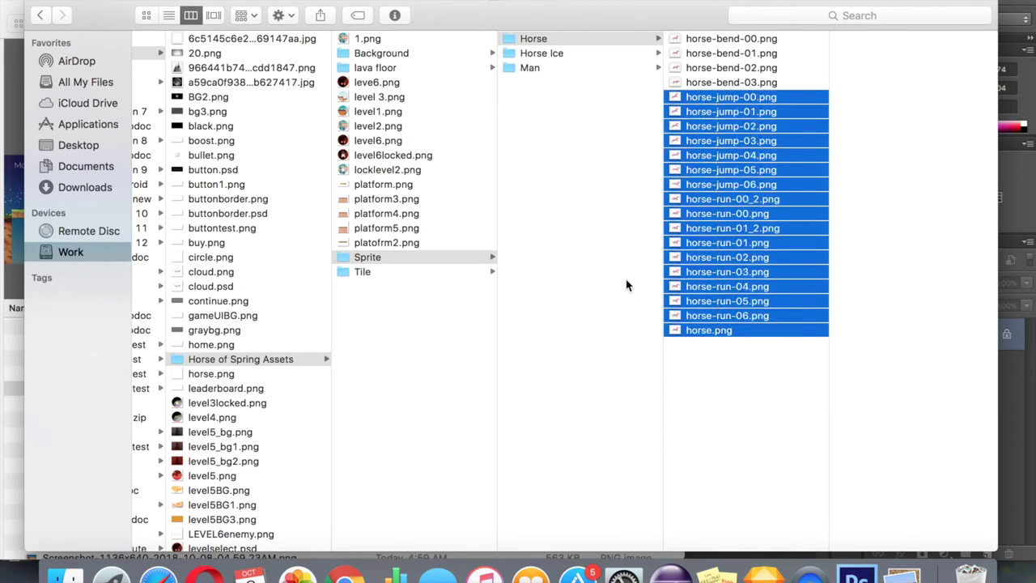
pyautogui.click(703, 469)
pyautogui.moveTo(695, 102); pyautogui.dragTo(444, 264)
pyautogui.press('F3')
pyautogui.press('Return')
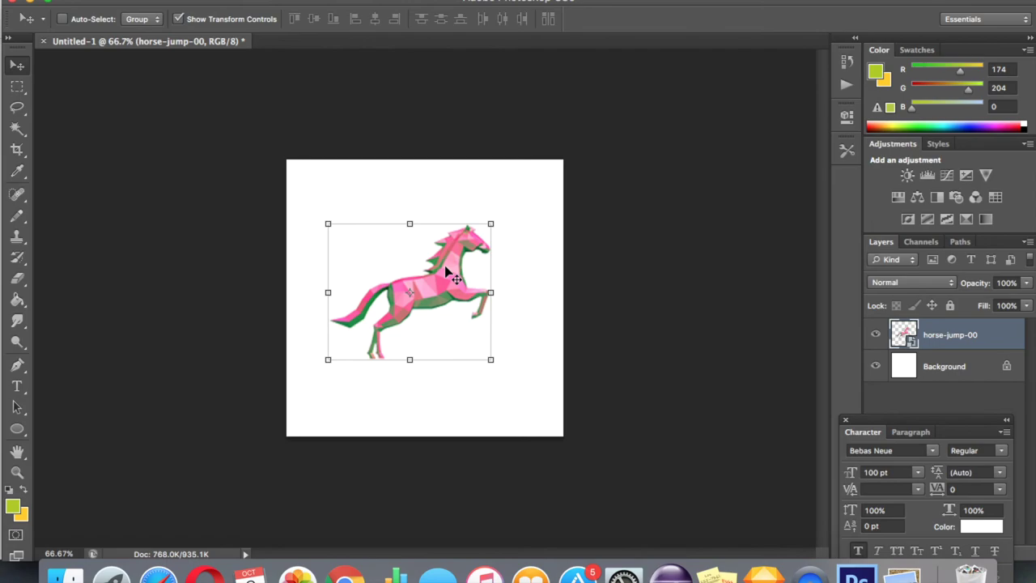
# Step: Switch to the browser, open Google in a new tab and search for "rainbow png clipart"
pyautogui.hotkey('ctrl', 'Up')
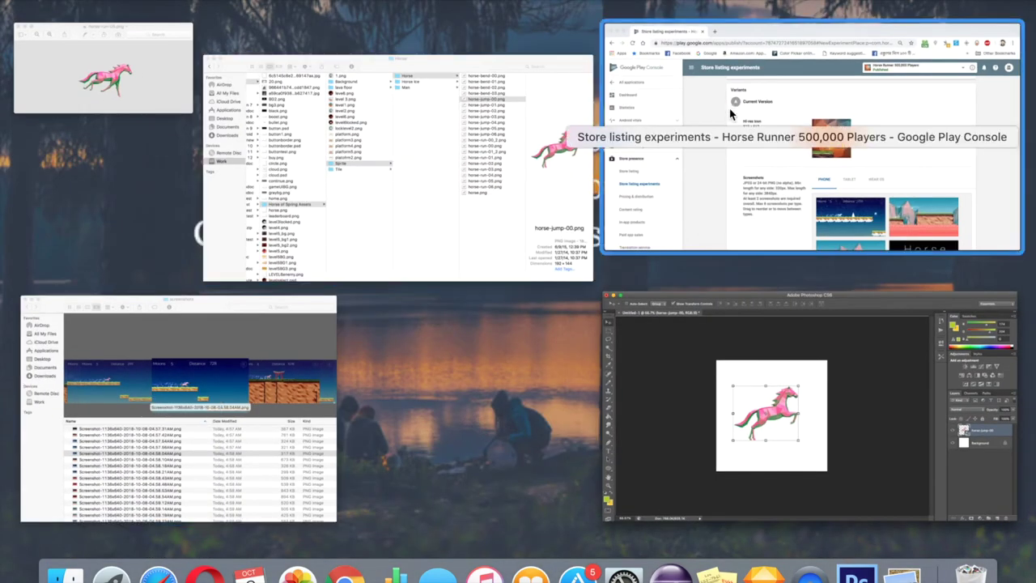
pyautogui.click(731, 113)
pyautogui.click(273, 8)
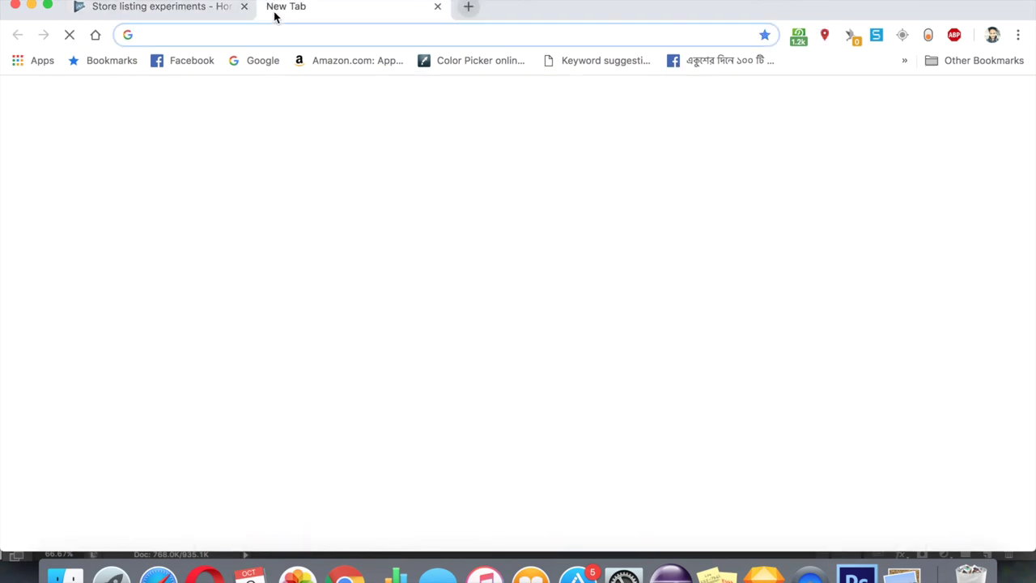
pyautogui.write('google.com')
pyautogui.press('Return')
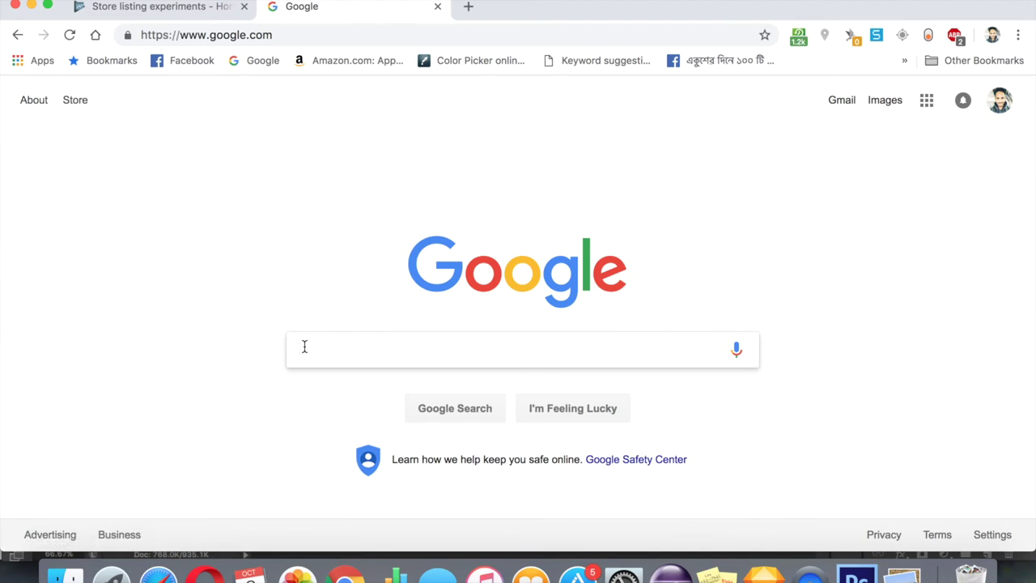
pyautogui.write('rainbow ')
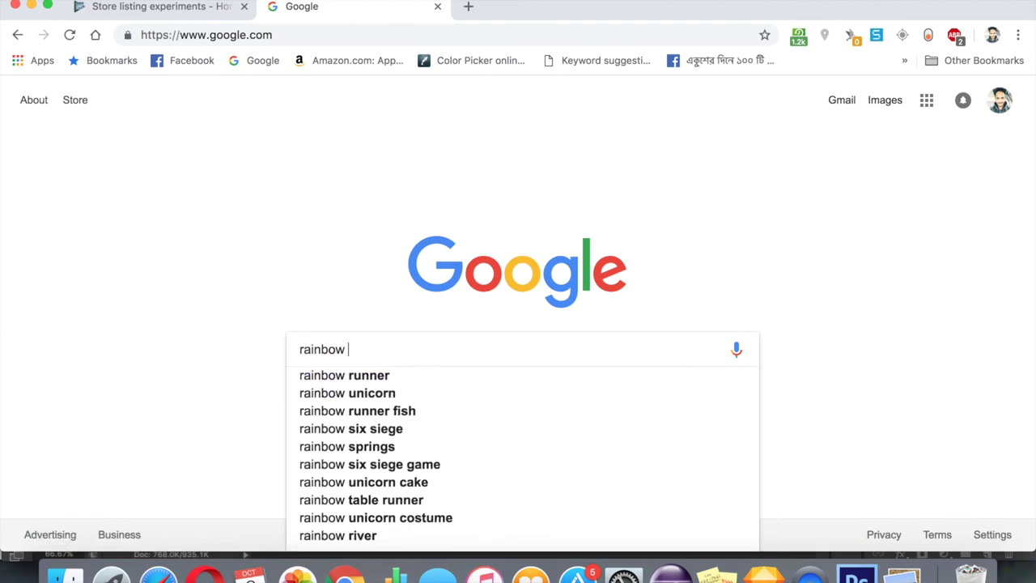
pyautogui.write('png')
pyautogui.press('Down')
pyautogui.press('Return')
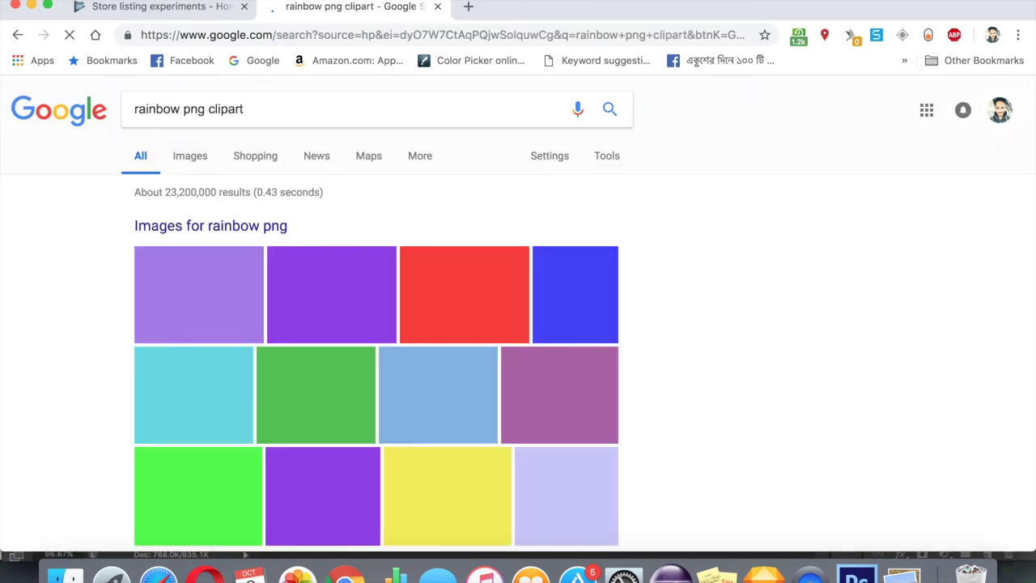
# Step: Show the image results and open the source page of the Rainbow PNG Clipart Picture from Gallery Yopriceville
pyautogui.scroll(-3, 140, 376)
pyautogui.scroll(3, 137, 371)
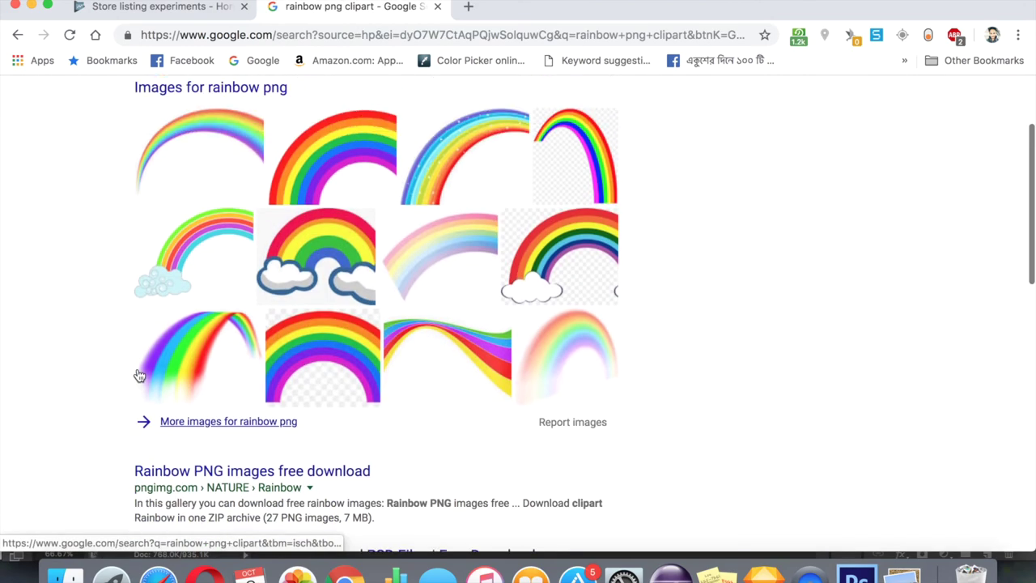
pyautogui.click(184, 156)
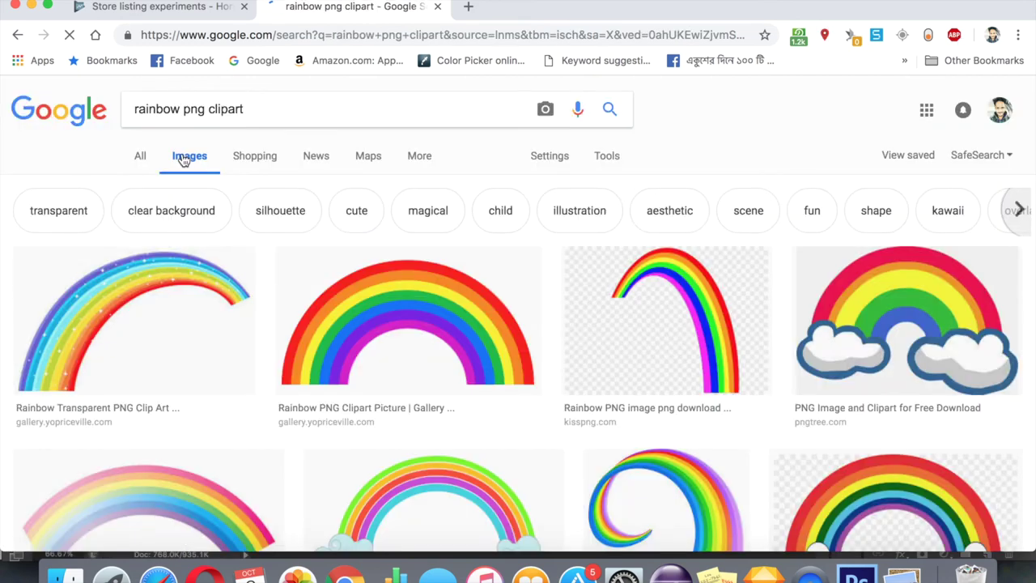
pyautogui.click(331, 363)
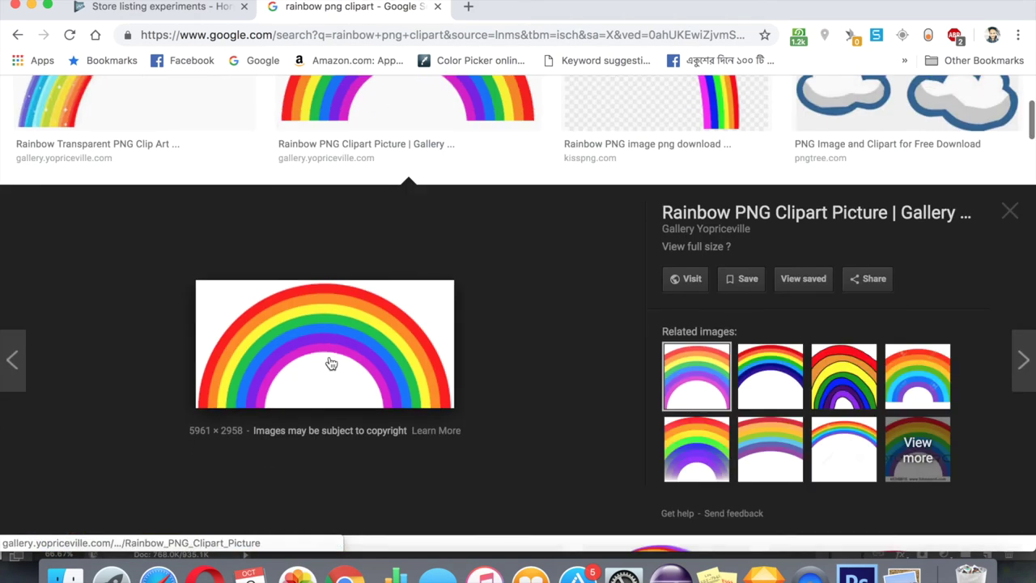
pyautogui.click(331, 363)
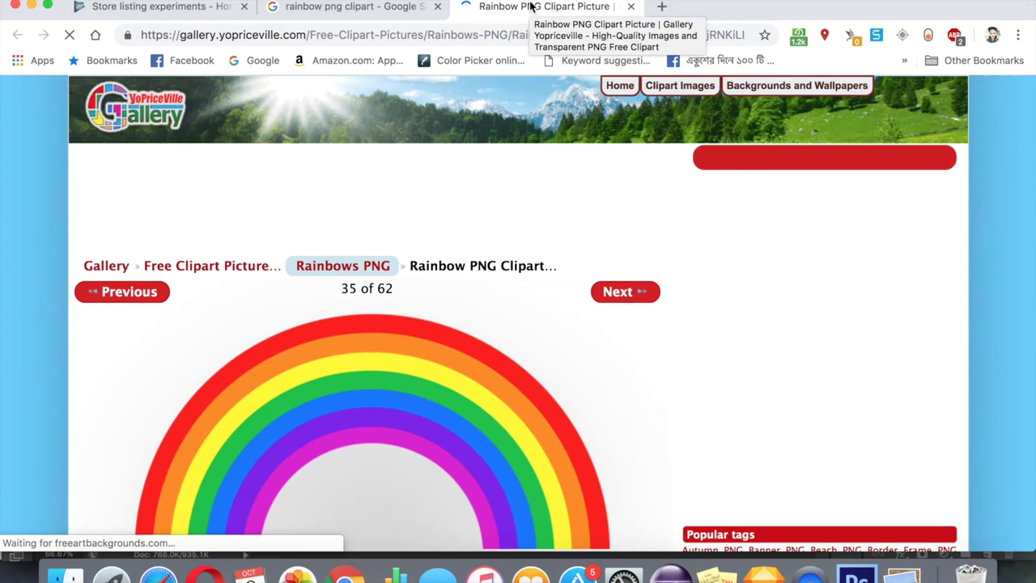
pyautogui.scroll(-4, 571, 395)
# Step: Try bringing the rainbow picture from the web page straight into the icon document, and delete the resulting layer
pyautogui.moveTo(426, 309); pyautogui.dragTo(490, 314)
pyautogui.hotkey('ctrl', 'Up')
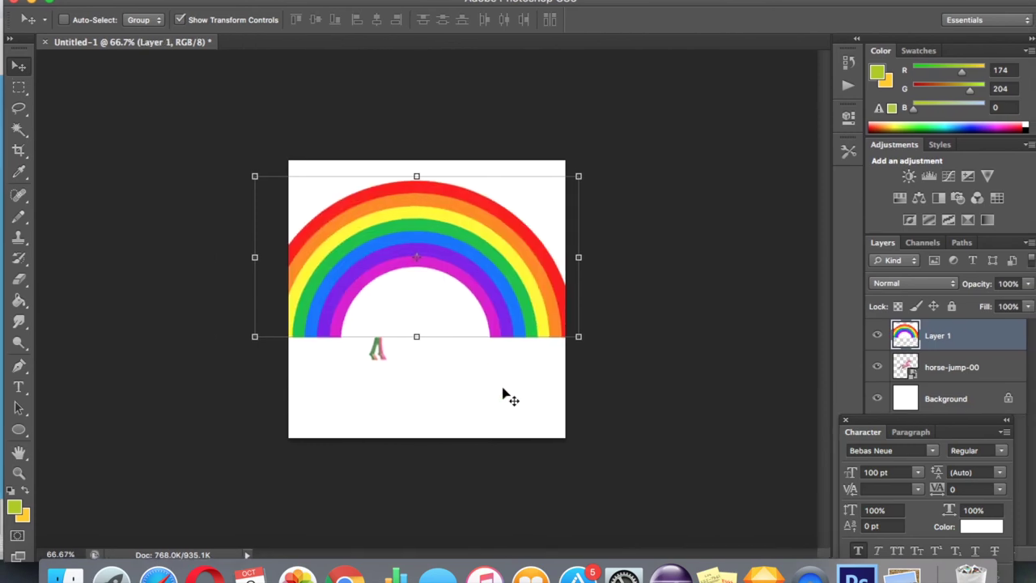
pyautogui.moveTo(492, 251)
pyautogui.mouseDown()
pyautogui.moveTo(502, 348)
pyautogui.moveTo(476, 259)
pyautogui.moveTo(493, 242)
pyautogui.moveTo(489, 258)
pyautogui.mouseUp()
pyautogui.press('Delete')
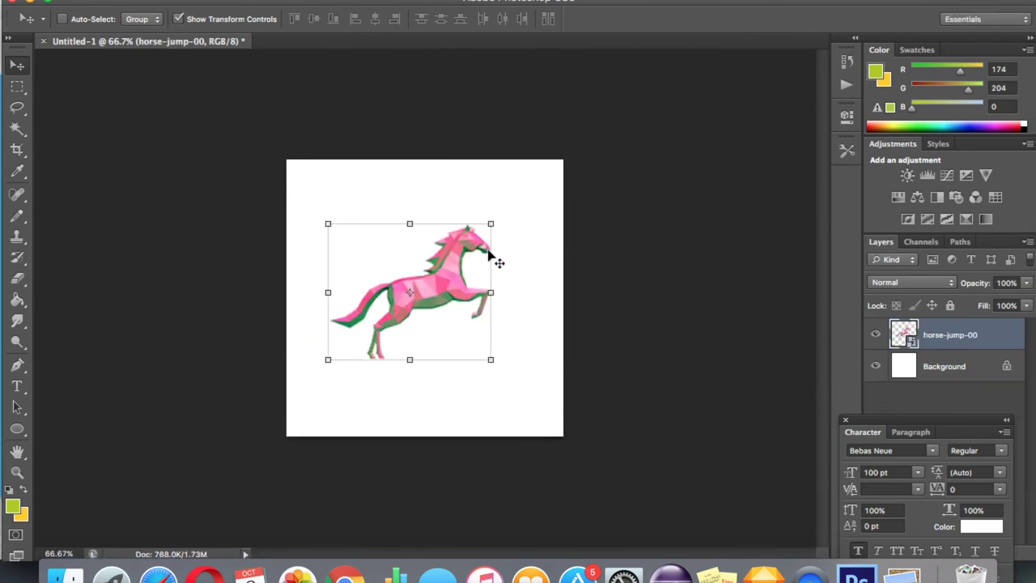
# Step: Open the web page's rainbow picture in its own tab and save it as Rainbow_PNG_Clipart_Picture in Downloads
pyautogui.hotkey('ctrl', 'Up')
pyautogui.click(712, 186)
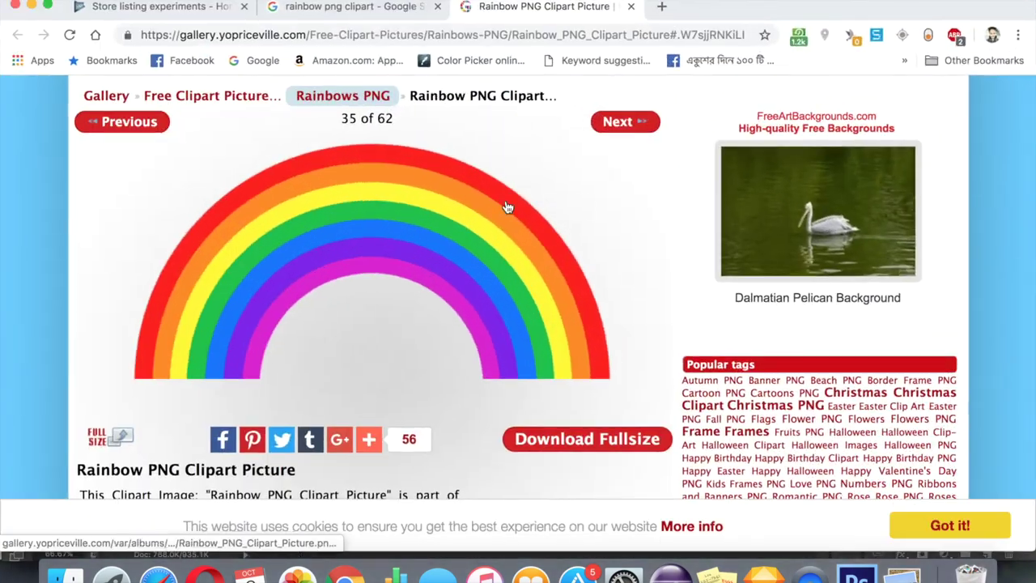
pyautogui.rightClick(439, 207)
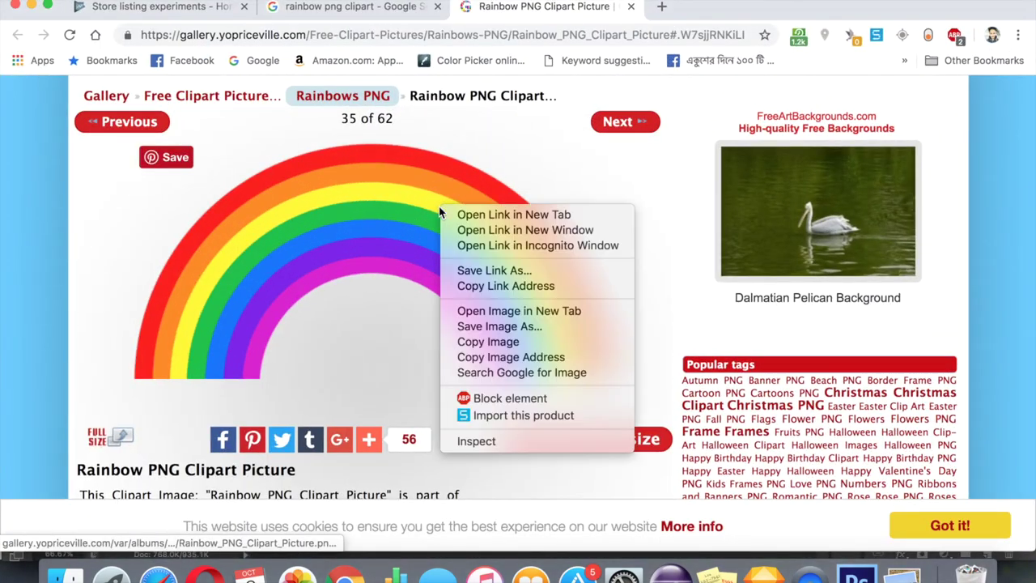
pyautogui.click(501, 310)
pyautogui.click(703, 20)
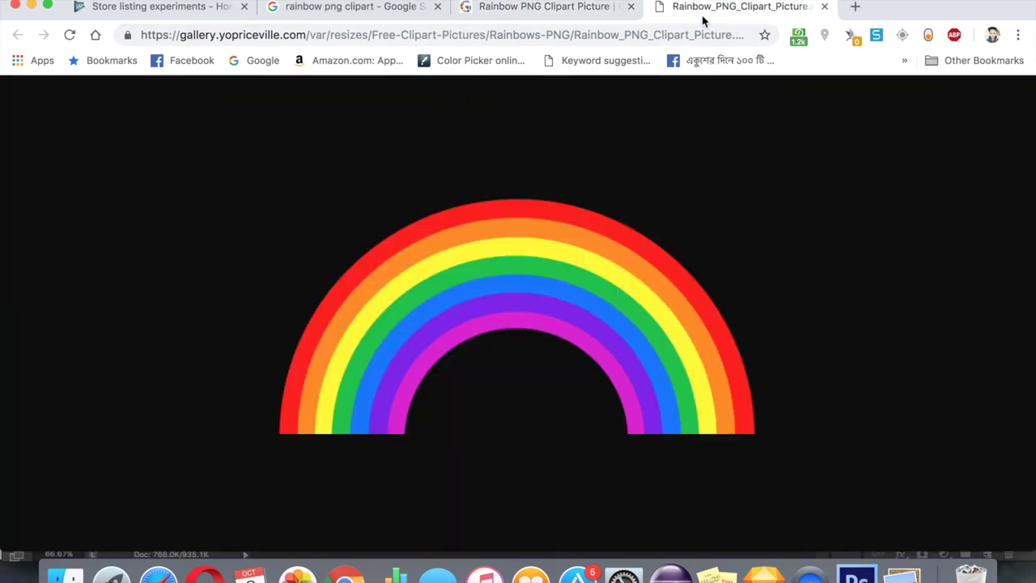
pyautogui.rightClick(561, 230)
pyautogui.click(630, 257)
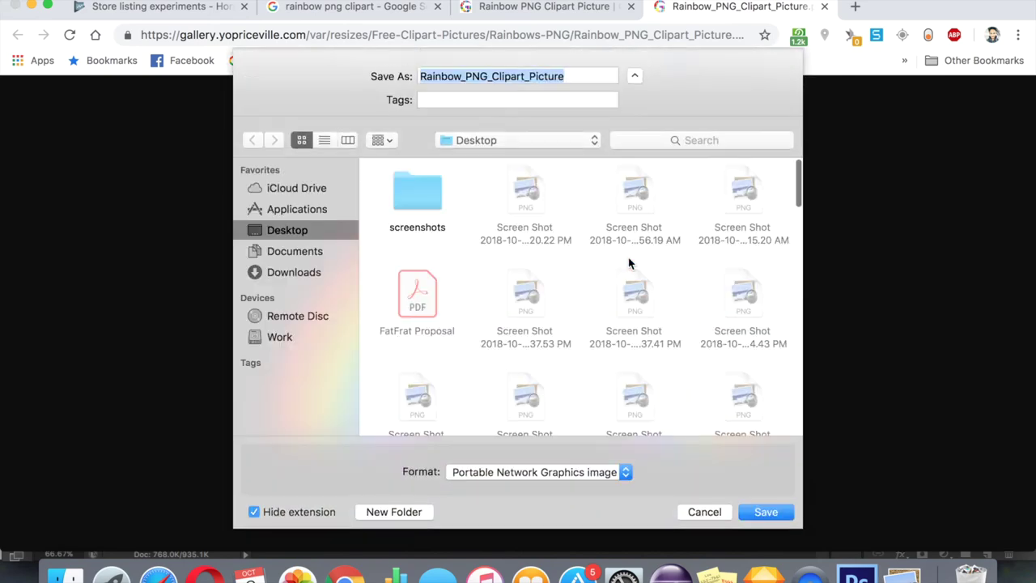
pyautogui.click(292, 272)
pyautogui.press('Return')
# Step: Place the downloaded Rainbow_PNG_Clipart_Picture into the icon document, fitted to the canvas width
pyautogui.moveTo(51, 537); pyautogui.dragTo(429, 287)
pyautogui.hotkey('ctrl', 'Up')
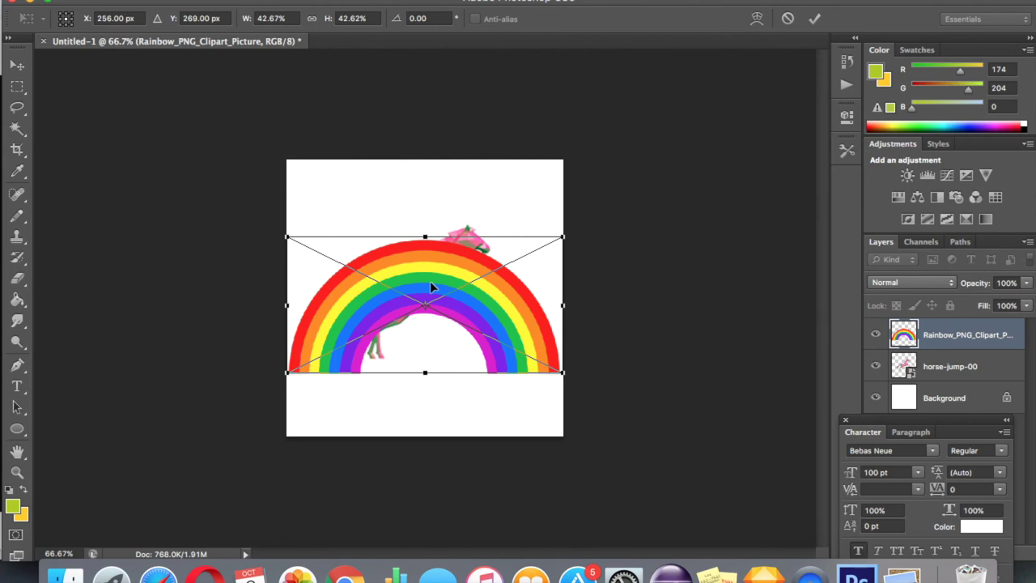
pyautogui.press('Return')
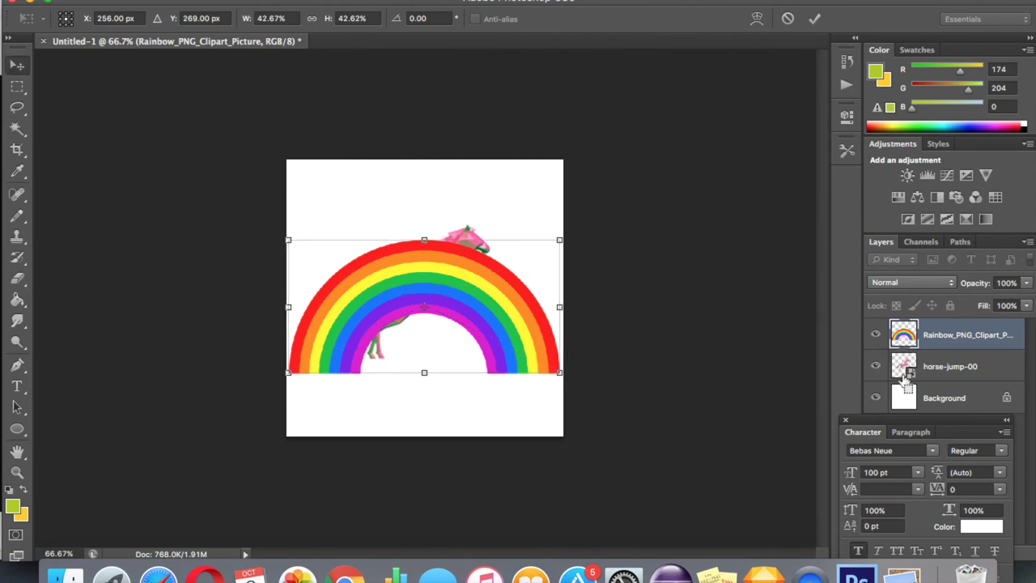
pyautogui.doubleClick(899, 338)
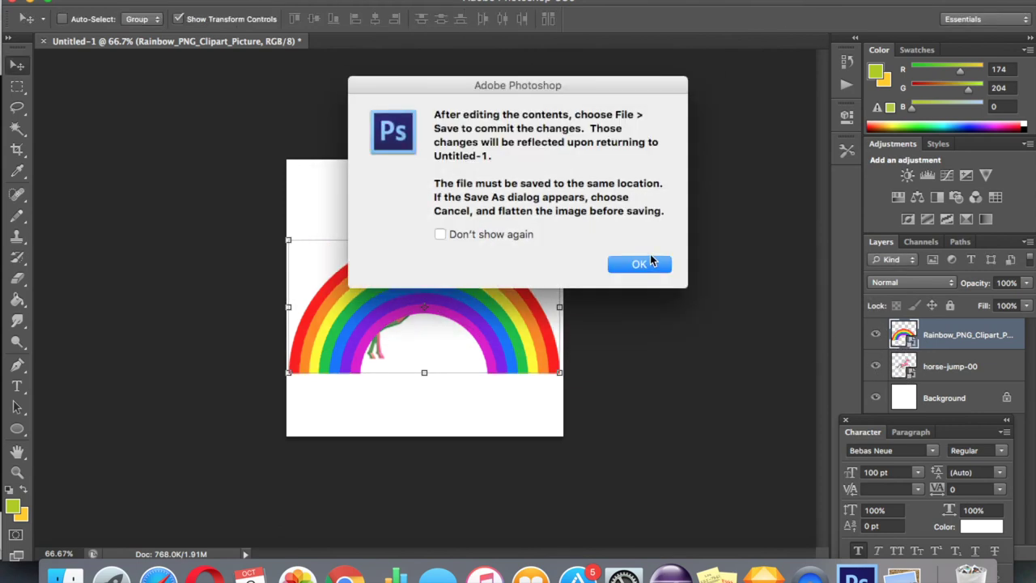
pyautogui.click(640, 264)
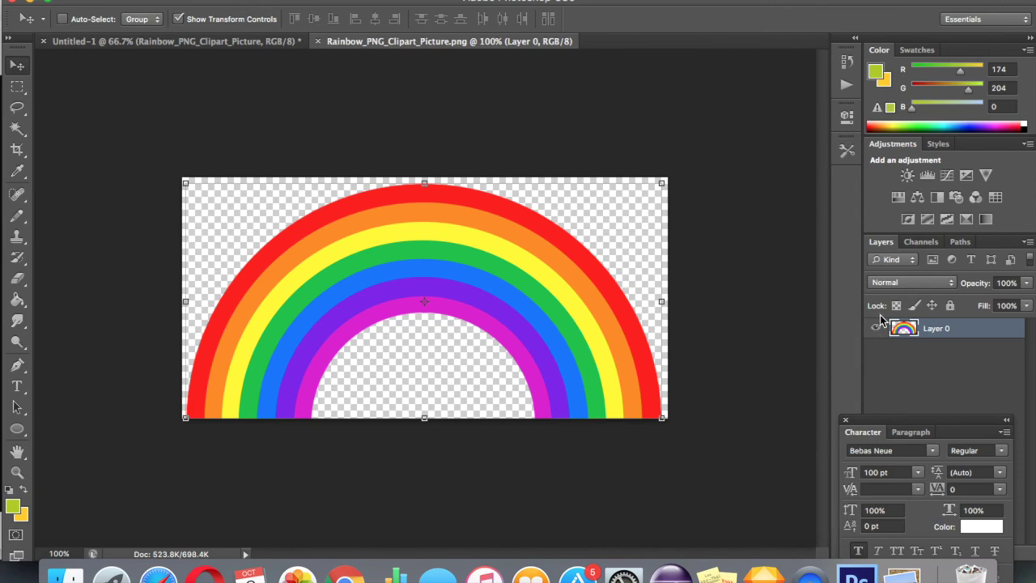
pyautogui.click(318, 41)
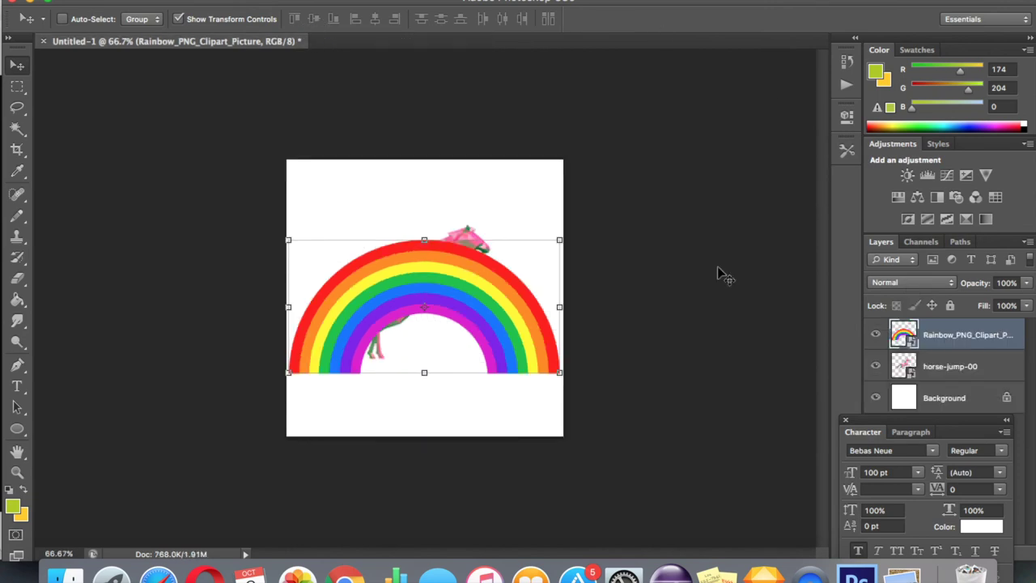
# Step: Put the rainbow layer beneath the horse layer, shift the rainbow slightly up, and move the horse down to the canvas's lower edge
pyautogui.moveTo(929, 334); pyautogui.dragTo(901, 366)
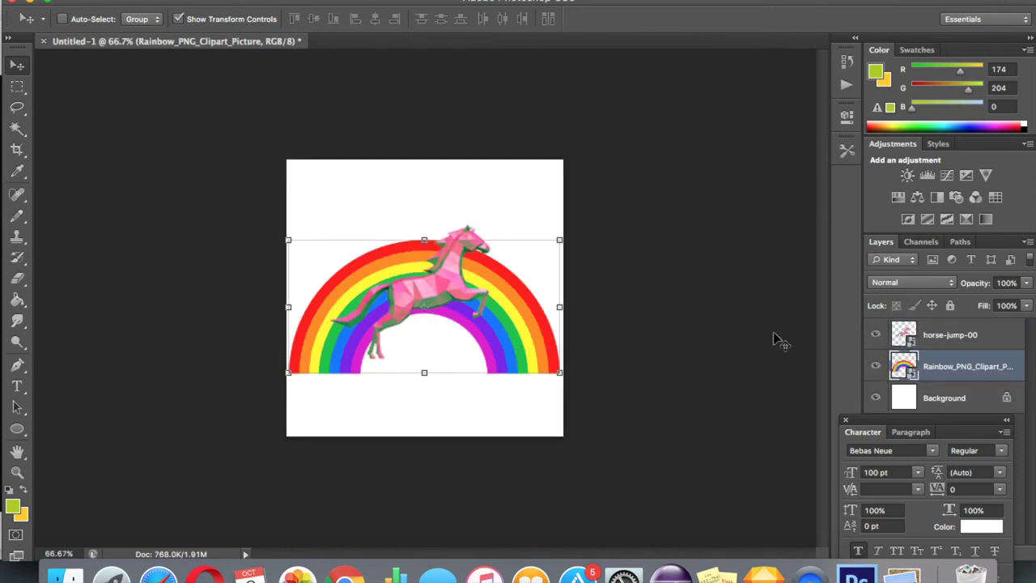
pyautogui.moveTo(443, 258)
pyautogui.mouseDown()
pyautogui.moveTo(440, 343)
pyautogui.moveTo(428, 259)
pyautogui.moveTo(438, 258)
pyautogui.mouseUp()
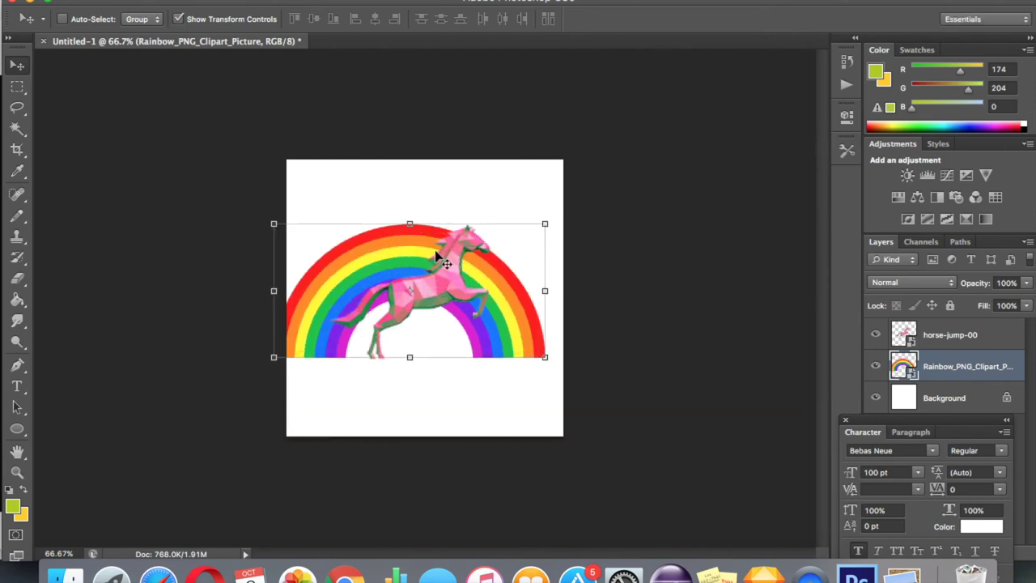
pyautogui.click(917, 326)
pyautogui.moveTo(415, 292); pyautogui.dragTo(396, 367)
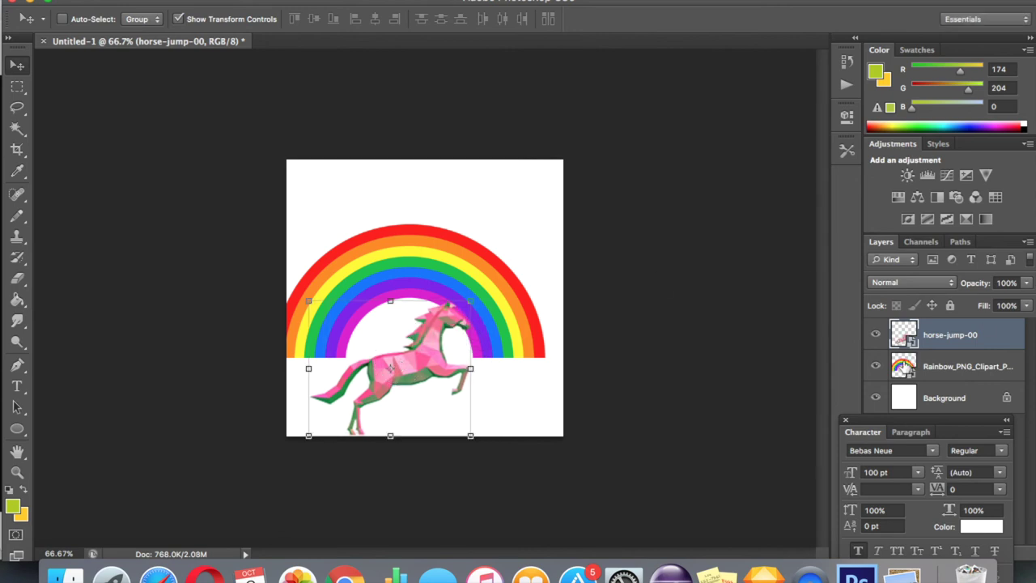
# Step: Enlarge the rainbow layer to about 87% scale and position it with its centre at X 250 px, Y 221 px
pyautogui.hotkey('alt', '[')
pyautogui.moveTo(483, 300)
pyautogui.mouseDown()
pyautogui.moveTo(486, 254)
pyautogui.moveTo(482, 293)
pyautogui.mouseUp()
pyautogui.moveTo(281, 213); pyautogui.dragTo(145, 154)
pyautogui.moveTo(475, 224); pyautogui.dragTo(551, 236)
pyautogui.press('Return')
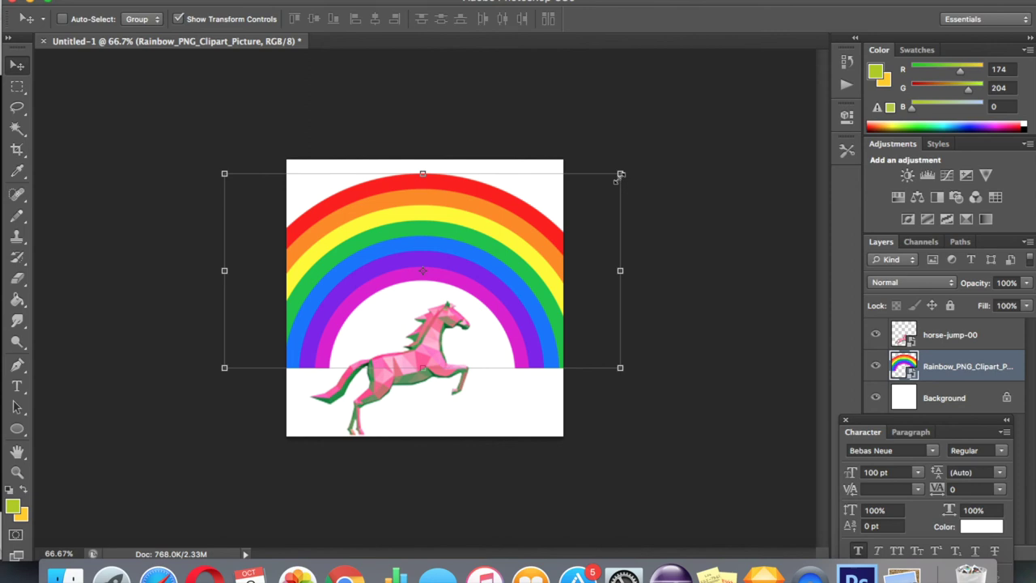
pyautogui.moveTo(620, 173); pyautogui.dragTo(703, 130)
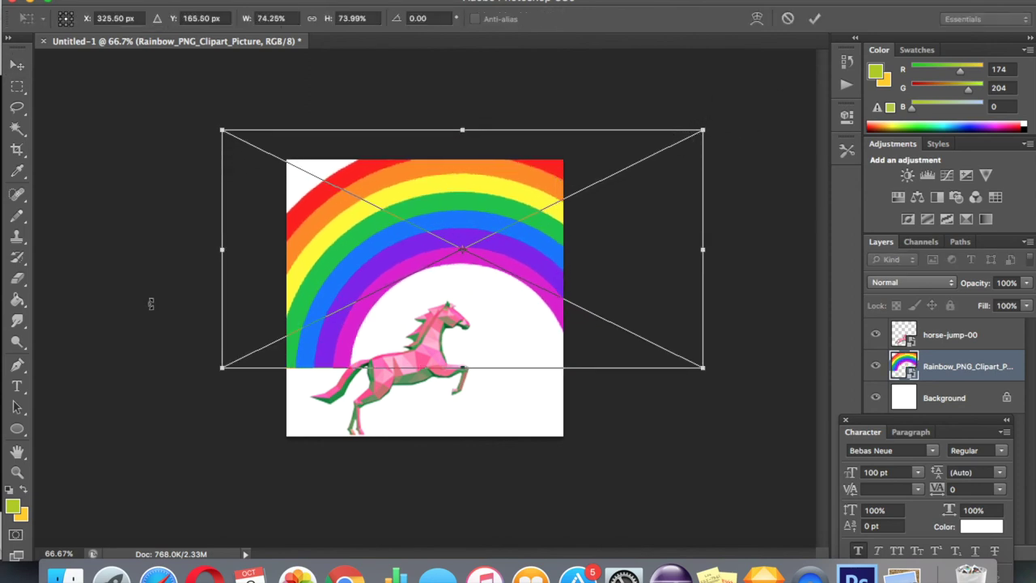
pyautogui.moveTo(222, 369); pyautogui.dragTo(142, 413)
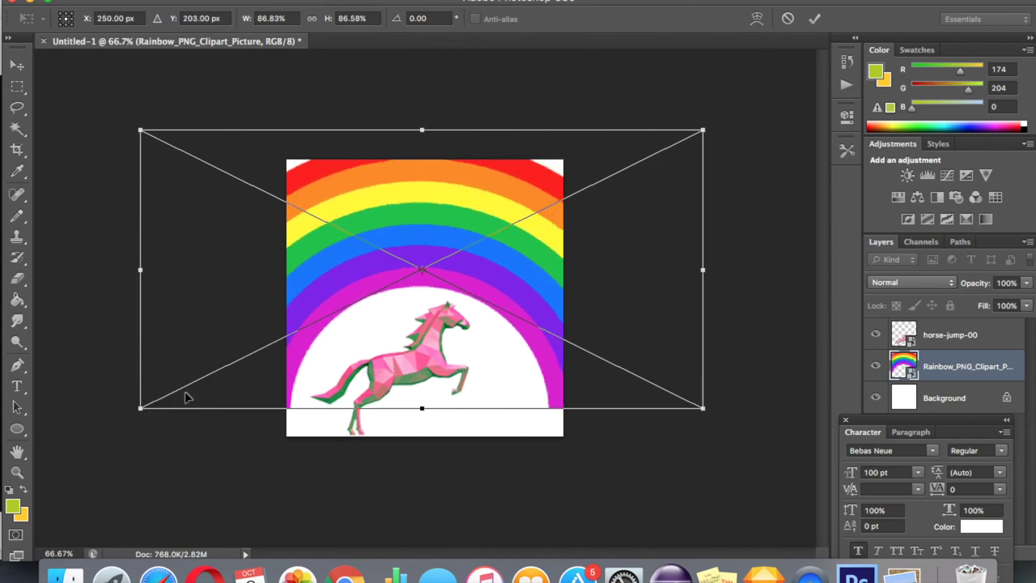
pyautogui.moveTo(312, 281)
pyautogui.mouseDown()
pyautogui.moveTo(314, 313)
pyautogui.moveTo(316, 259)
pyautogui.moveTo(313, 292)
pyautogui.mouseUp()
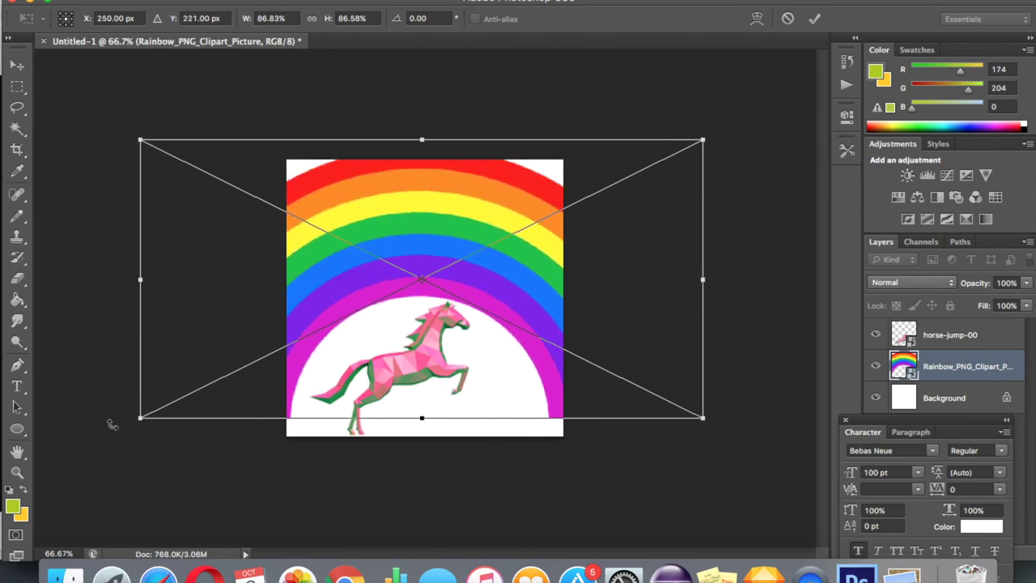
# Step: Rotate the rainbow to about -32°, shift it slightly left, and move the horse right so it sits inside the arc
pyautogui.moveTo(126, 392); pyautogui.dragTo(159, 496)
pyautogui.moveTo(444, 212); pyautogui.dragTo(401, 205)
pyautogui.moveTo(128, 507); pyautogui.dragTo(209, 547)
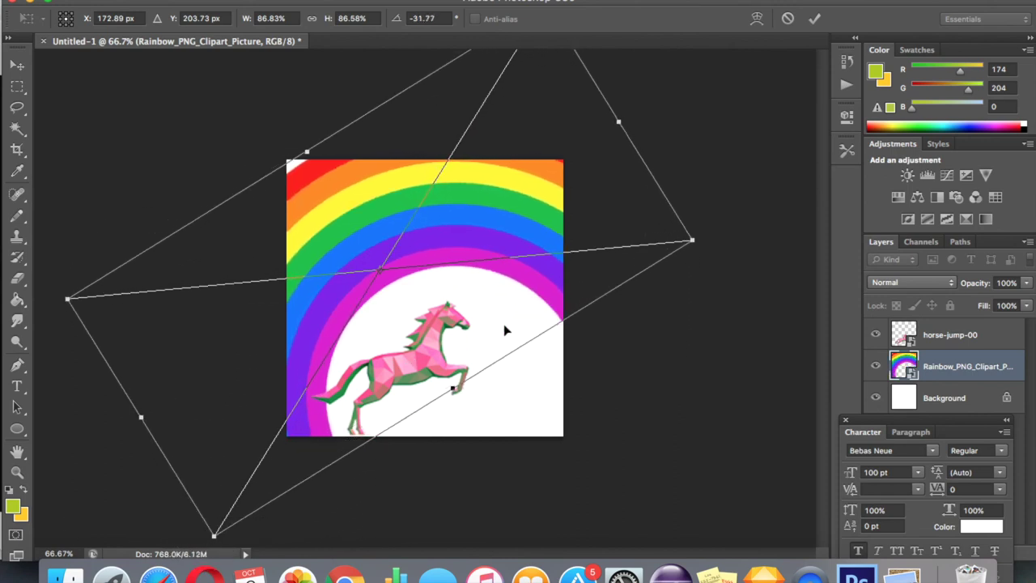
pyautogui.press('Escape')
pyautogui.click(911, 341)
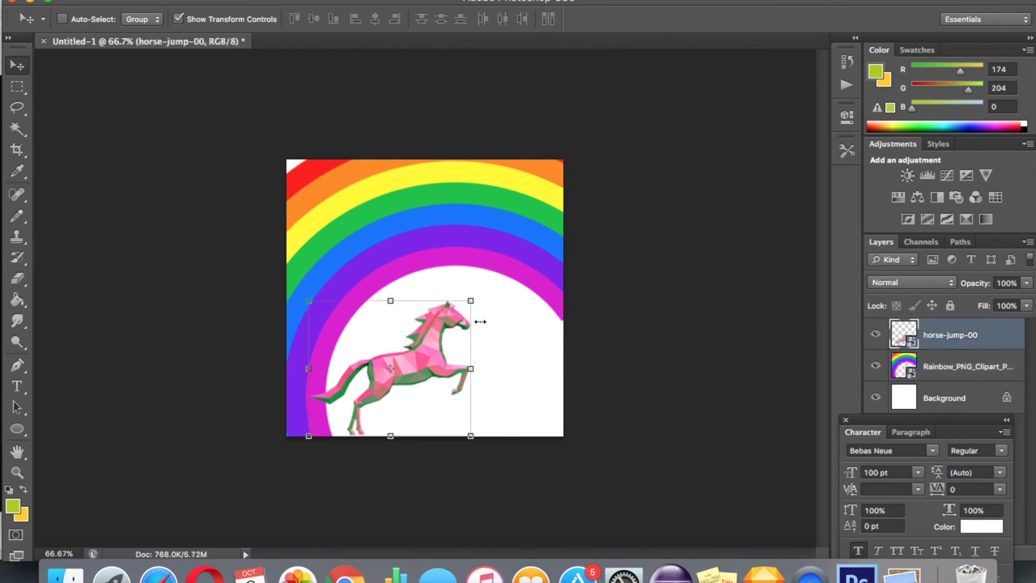
pyautogui.moveTo(414, 339); pyautogui.dragTo(453, 344)
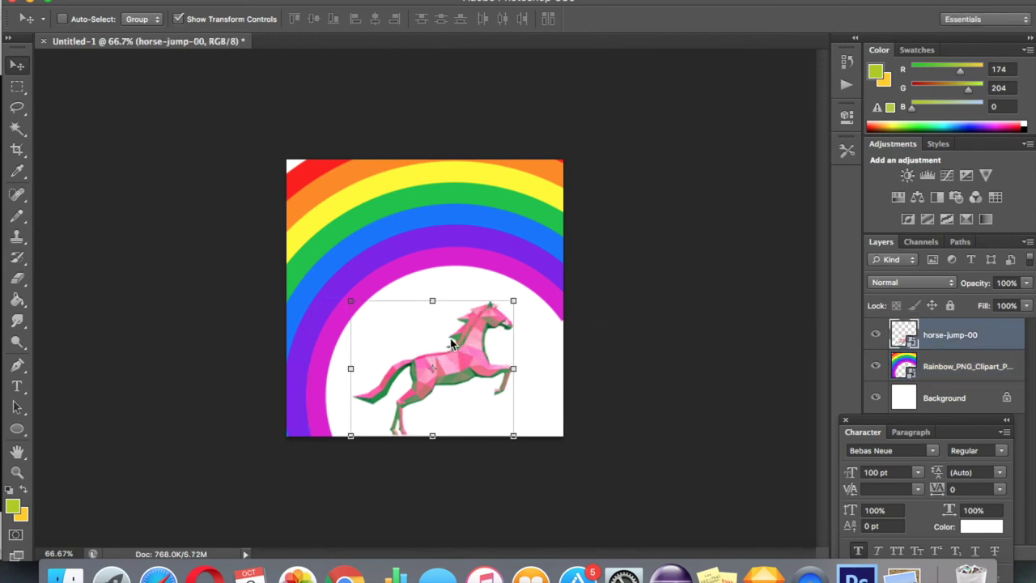
# Step: Save a PNG copy of the artwork as icon.png in the horse runner 1 folder
pyautogui.press('super+s')
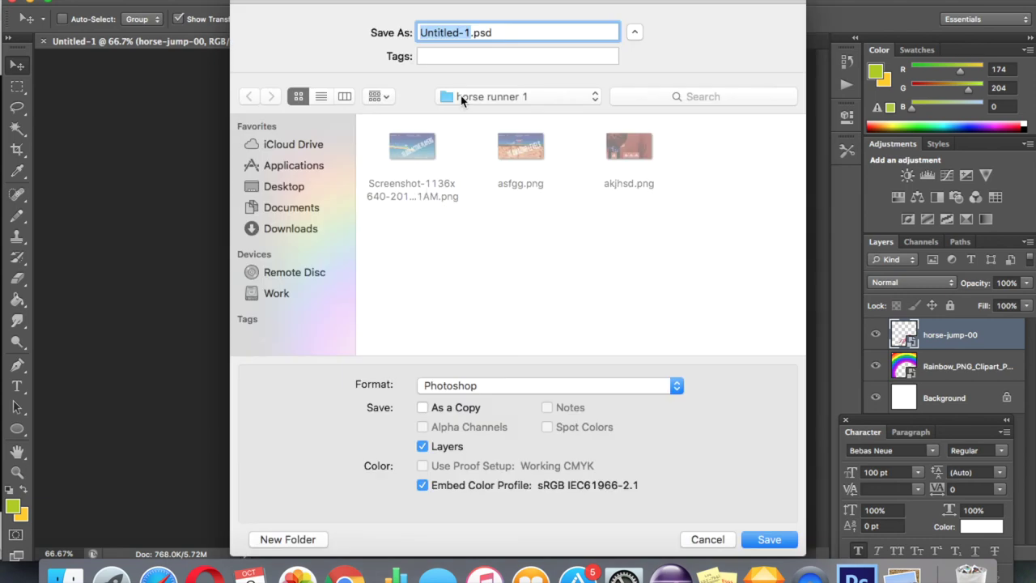
pyautogui.write('icon')
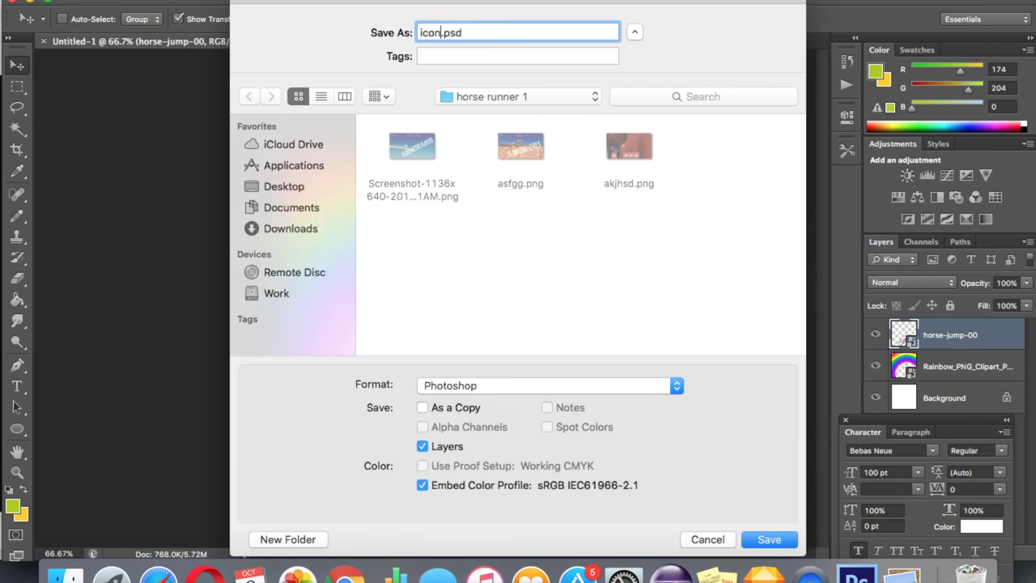
pyautogui.click(443, 391)
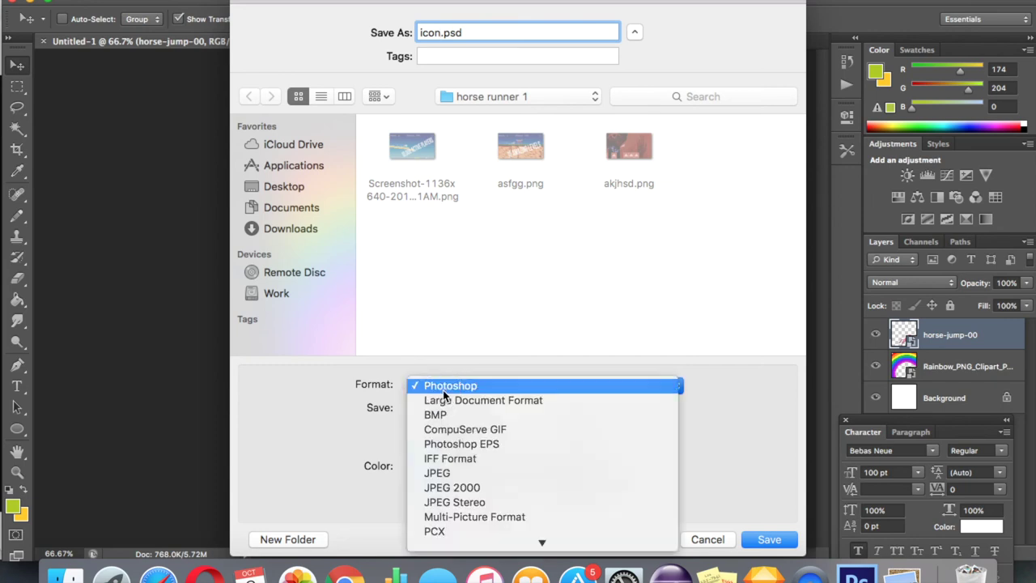
pyautogui.click(437, 529)
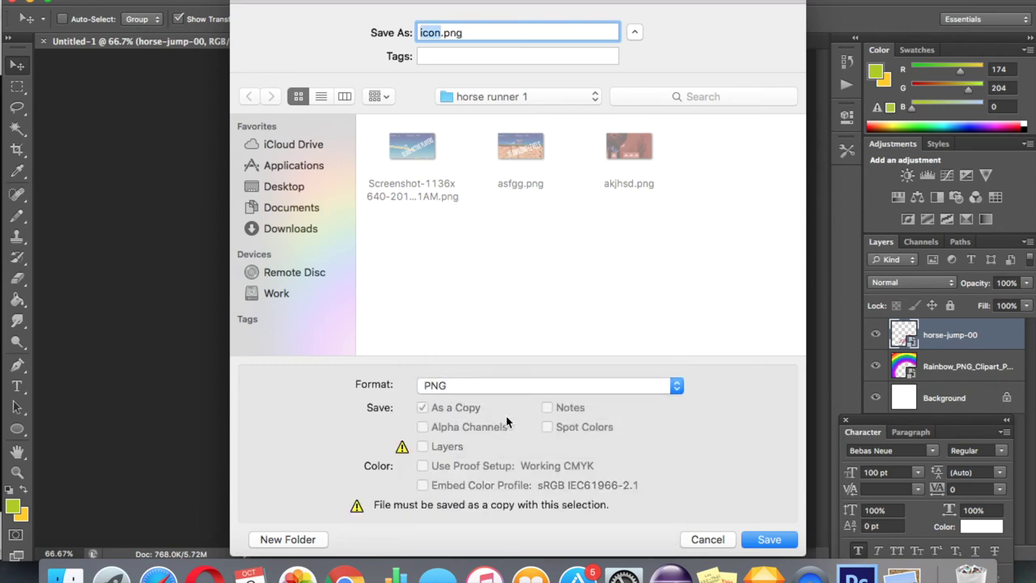
pyautogui.click(770, 539)
pyautogui.click(565, 164)
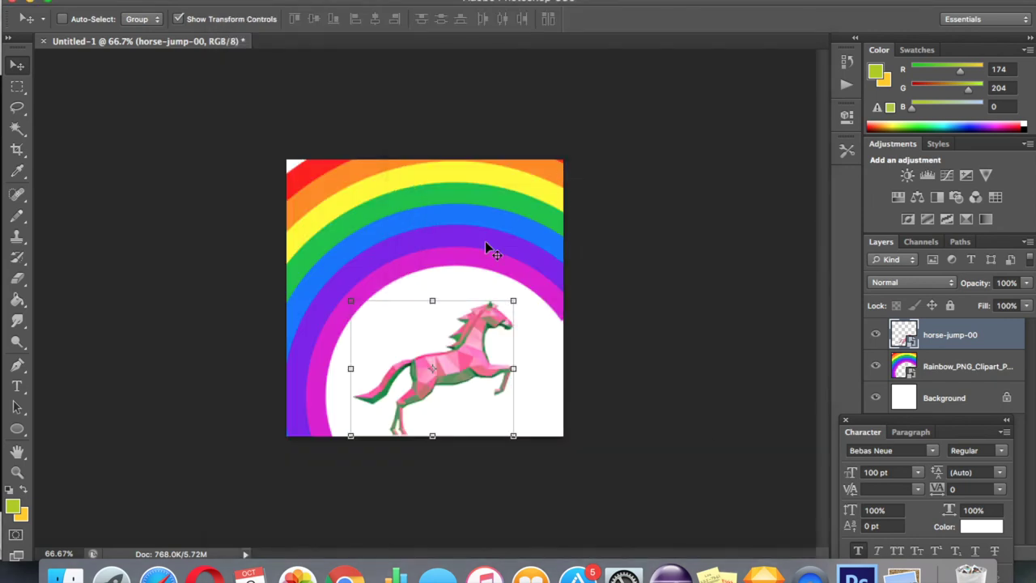
# Step: Switch to the browser and close the rainbow picture and search tabs, leaving the Play Console's store listing experiments page open
pyautogui.click(28, 2)
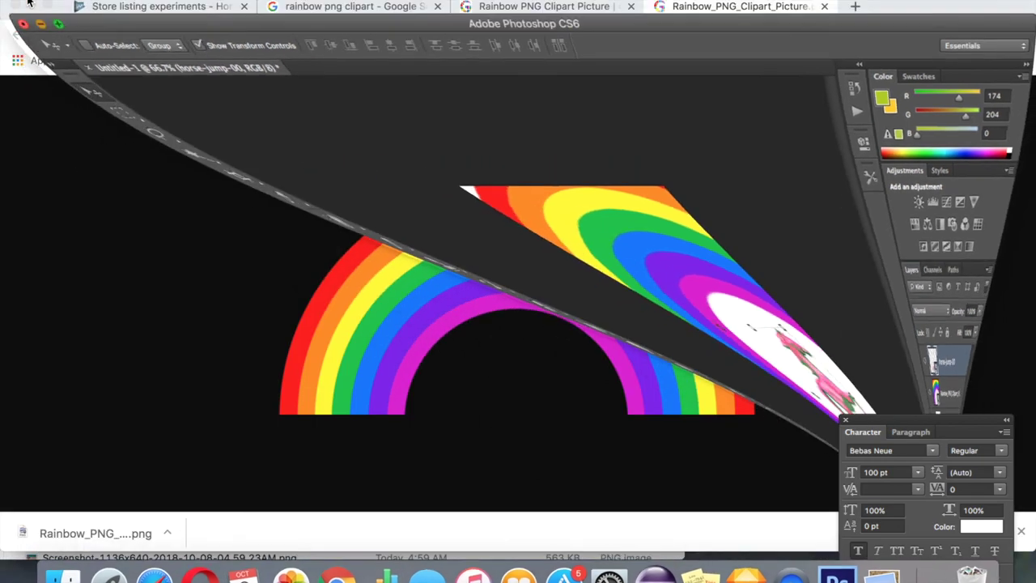
pyautogui.click(825, 8)
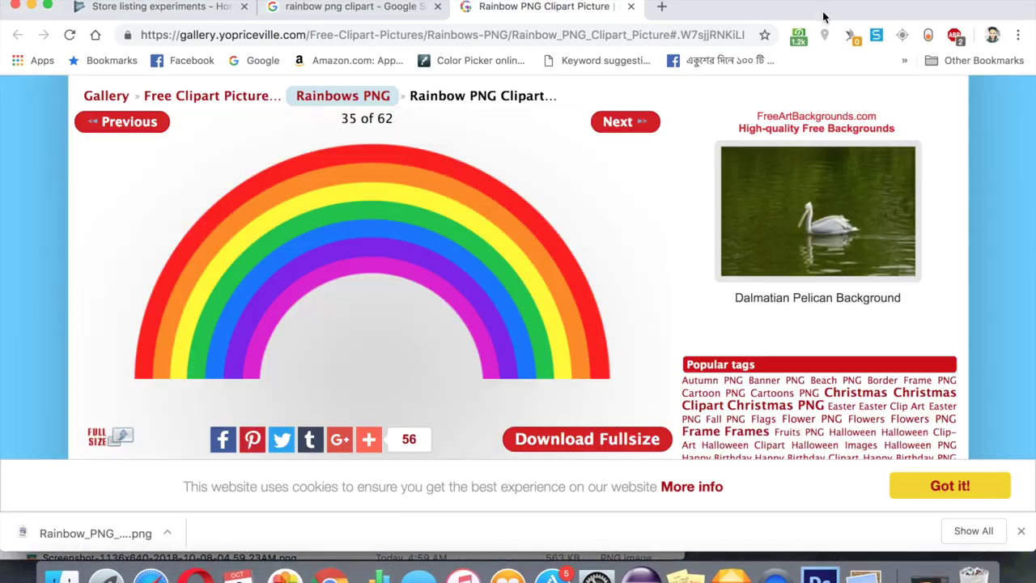
pyautogui.click(633, 7)
pyautogui.press('super+w')
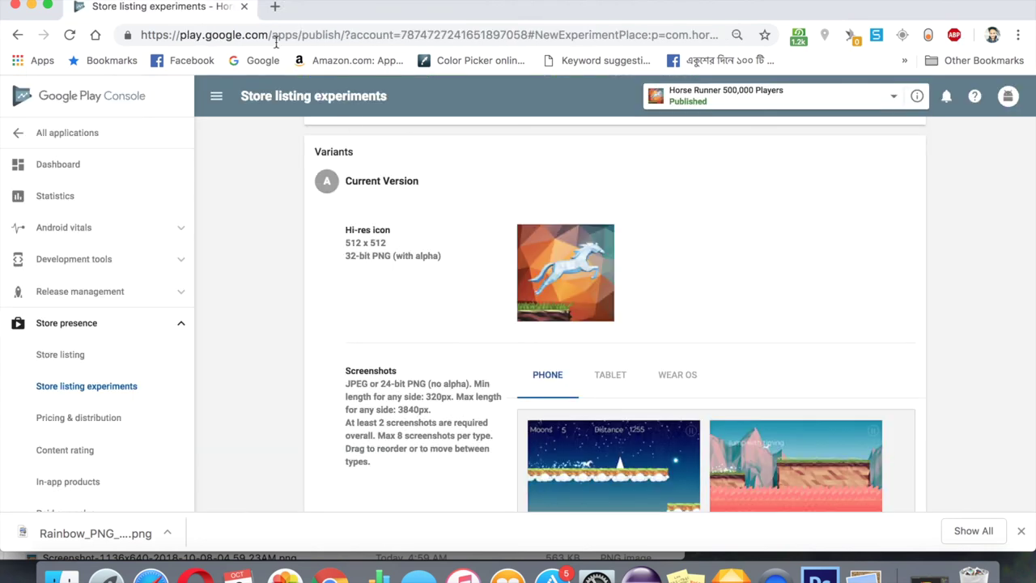
# Step: Upload icon.png from the horse runner 1 folder in Downloads as variant B's hi-res icon
pyautogui.scroll(-15, 377, 324)
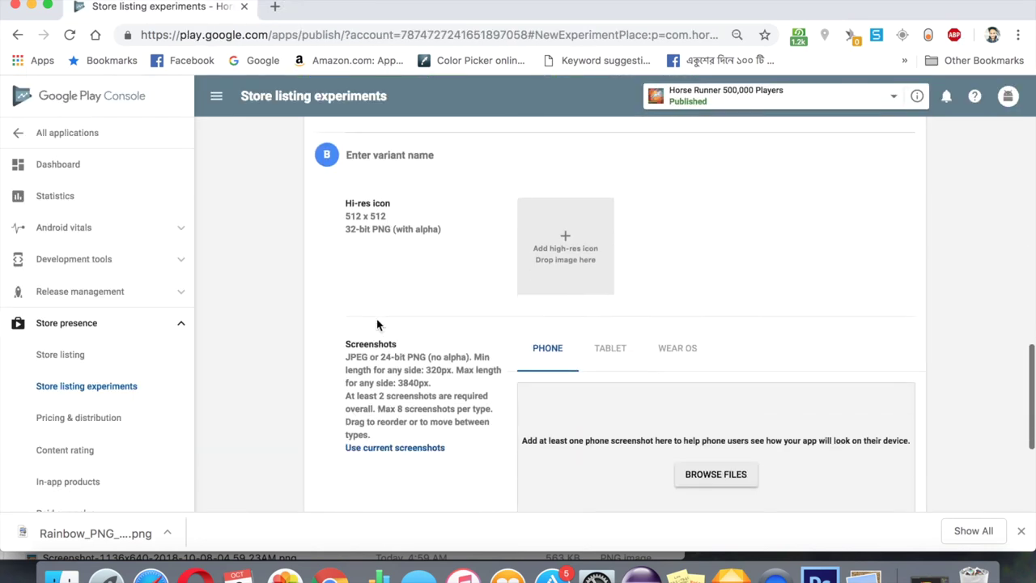
pyautogui.click(563, 254)
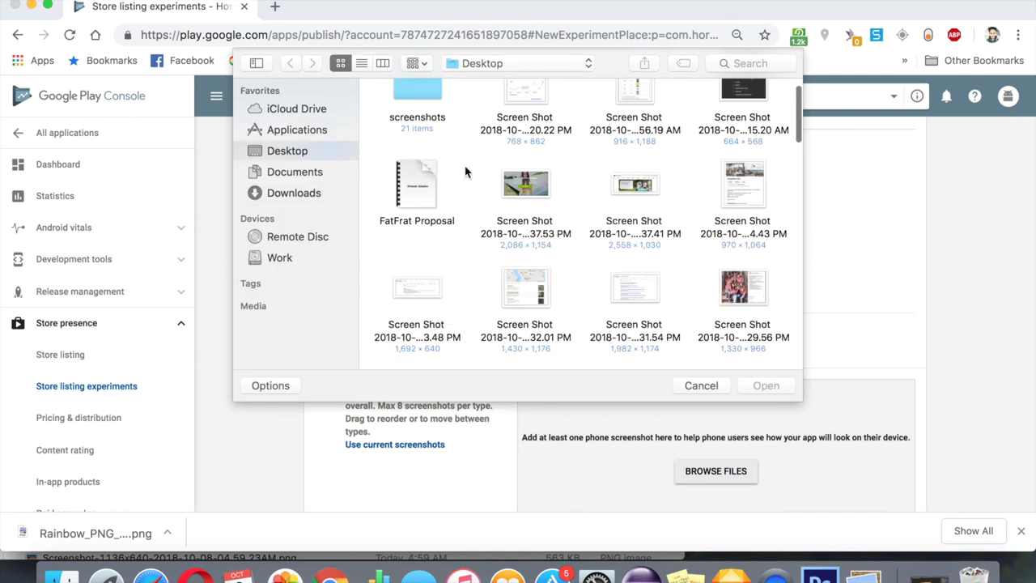
pyautogui.doubleClick(412, 108)
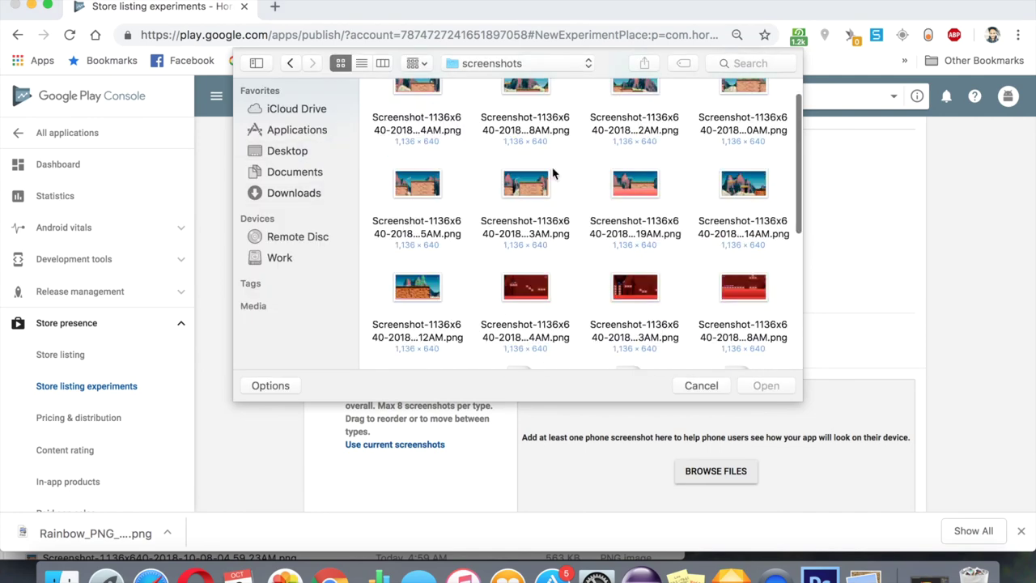
pyautogui.scroll(-5, 420, 151)
pyautogui.scroll(5, 424, 150)
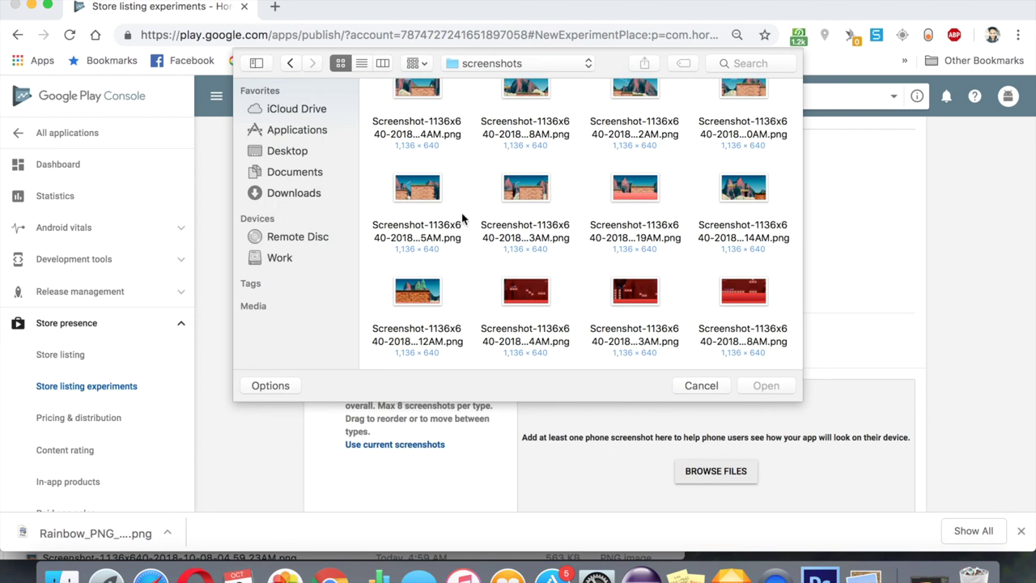
pyautogui.scroll(-3, 462, 217)
pyautogui.click(278, 194)
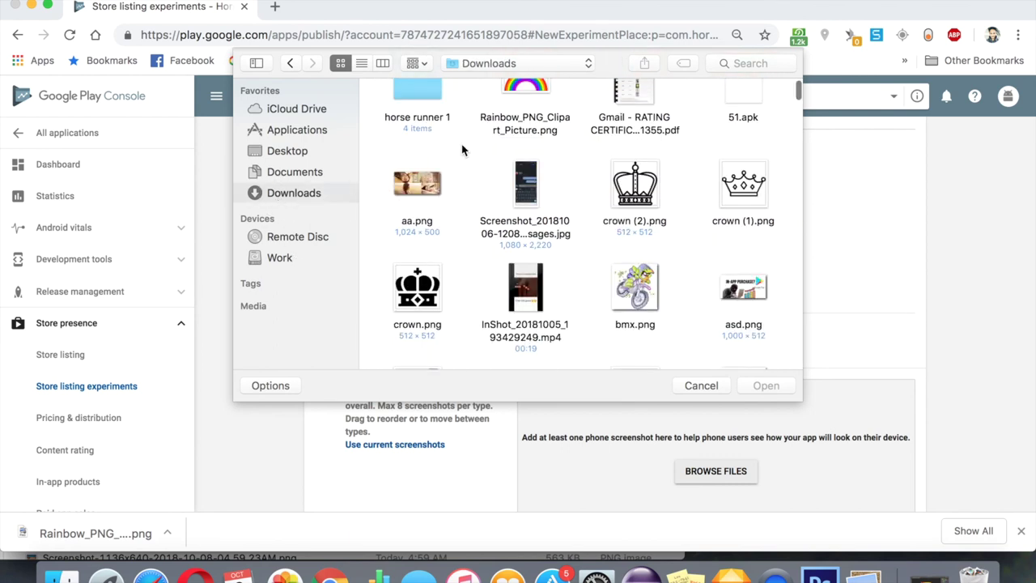
pyautogui.scroll(1, 445, 154)
pyautogui.doubleClick(424, 103)
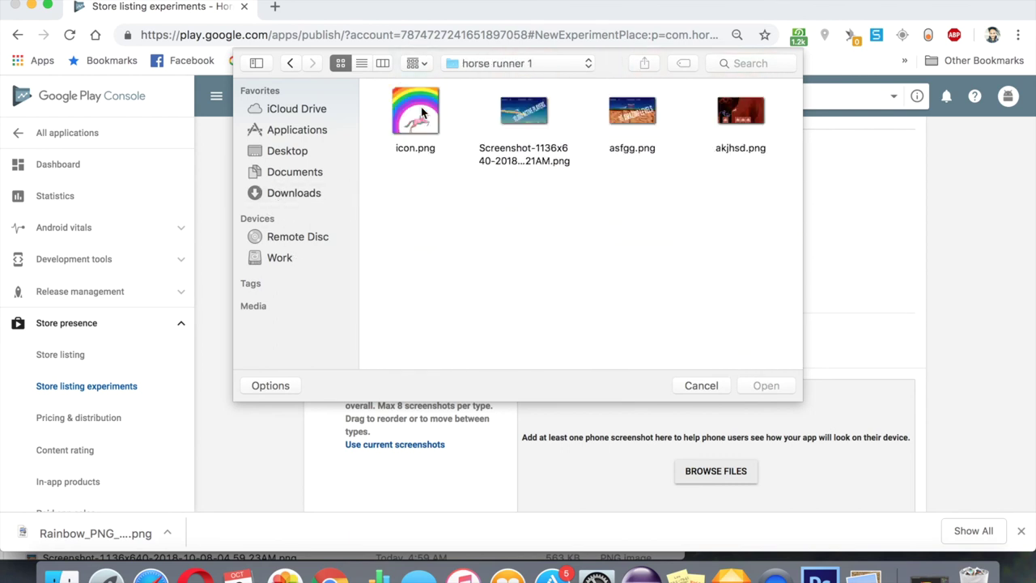
pyautogui.doubleClick(421, 113)
# Step: Upload the three screenshot images from the horse runner 1 folder, excluding the icon, as variant B's phone screenshots
pyautogui.scroll(-3, 453, 400)
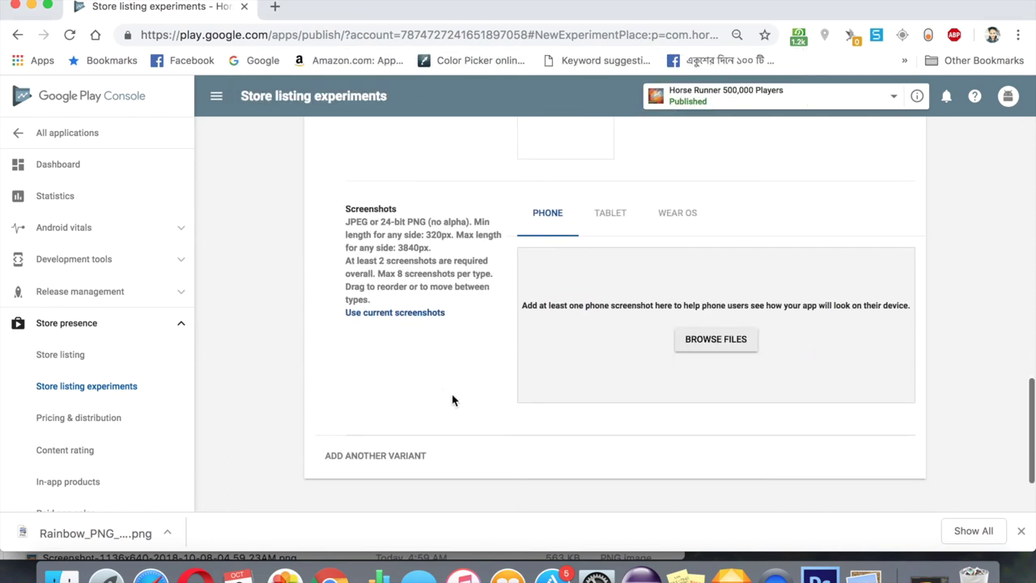
pyautogui.click(698, 347)
pyautogui.moveTo(520, 225); pyautogui.dragTo(729, 139)
pyautogui.click(766, 385)
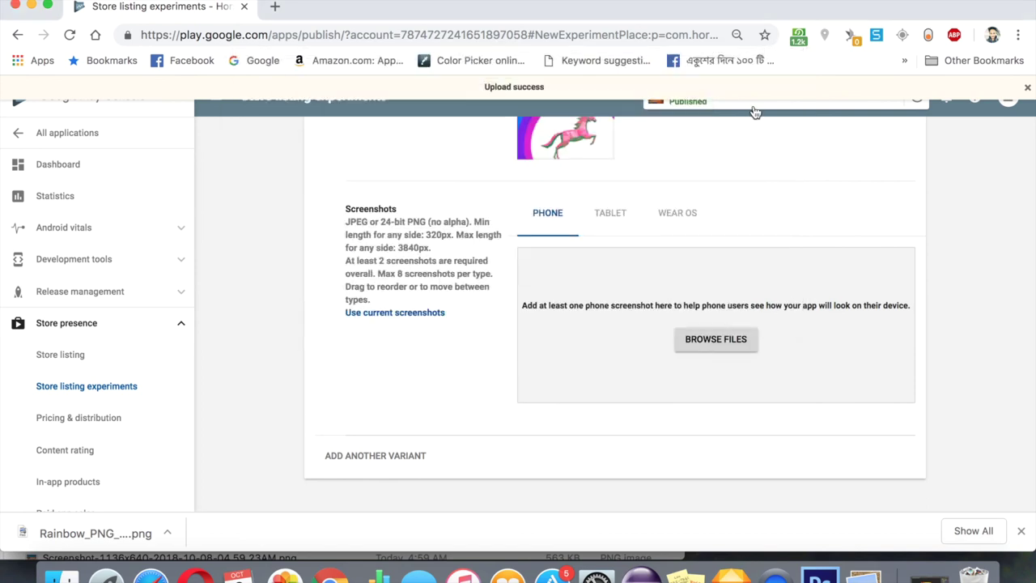
# Step: Add the Horse Runner title screen and the adjacent brick-level image from the Desktop's screenshots folder to variant B's phone screenshots
pyautogui.click(878, 387)
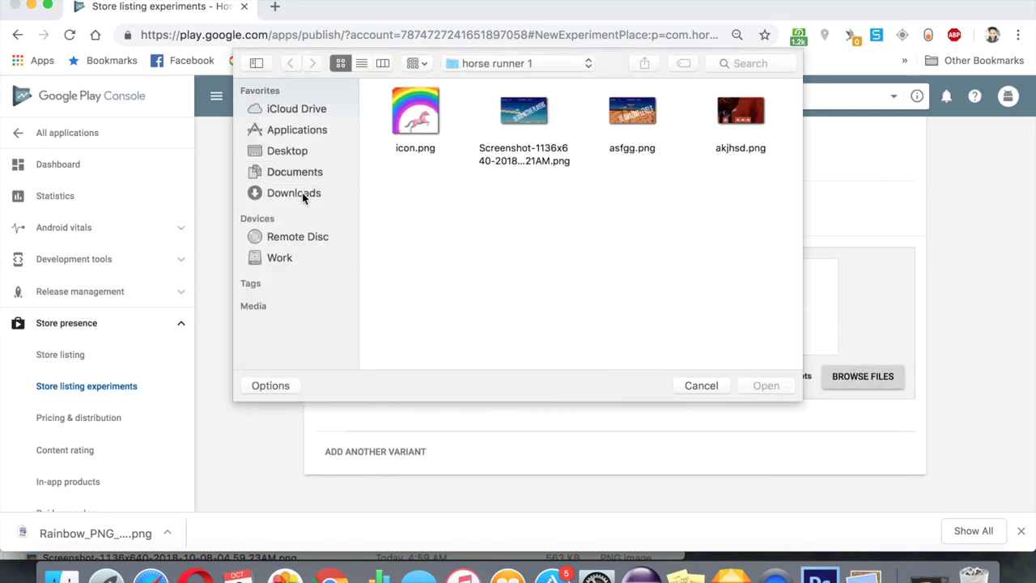
pyautogui.click(278, 154)
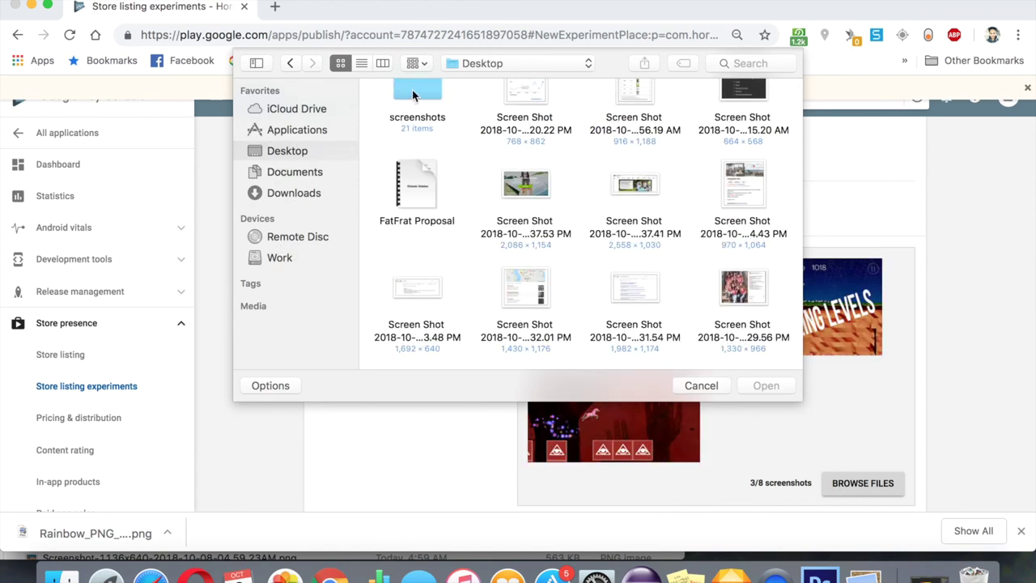
pyautogui.doubleClick(414, 90)
pyautogui.scroll(3, 469, 181)
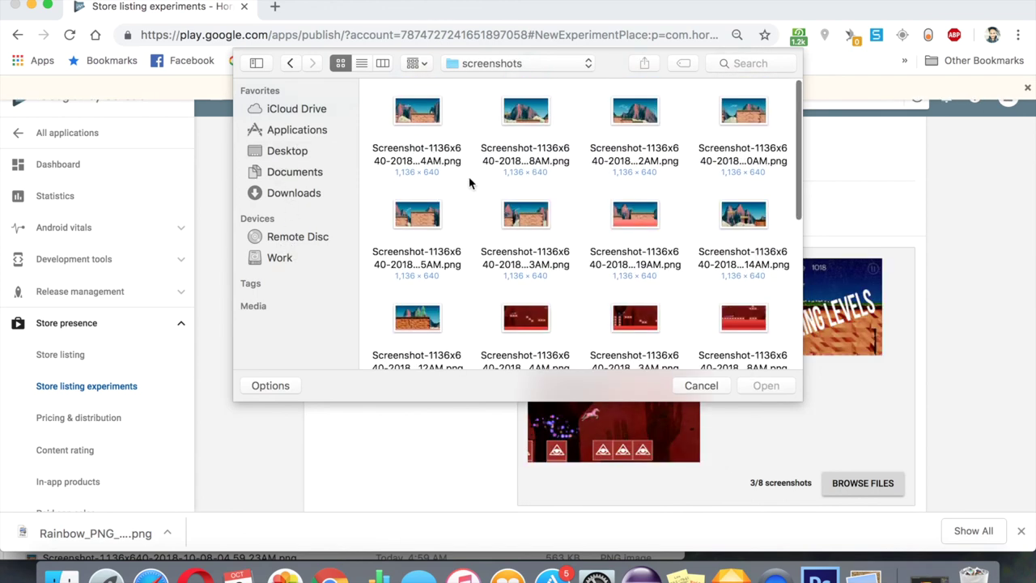
pyautogui.scroll(-10, 453, 227)
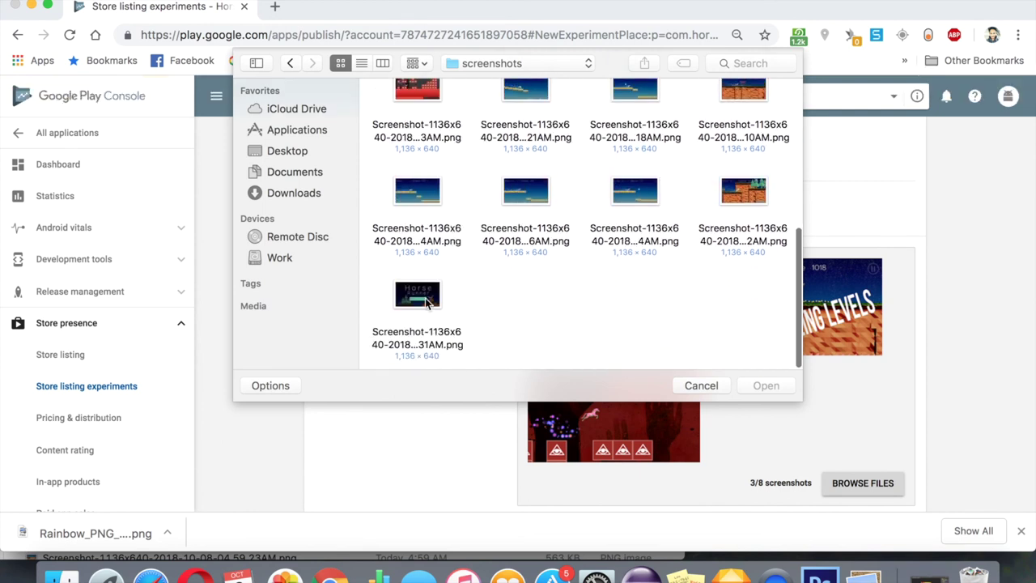
pyautogui.click(423, 305)
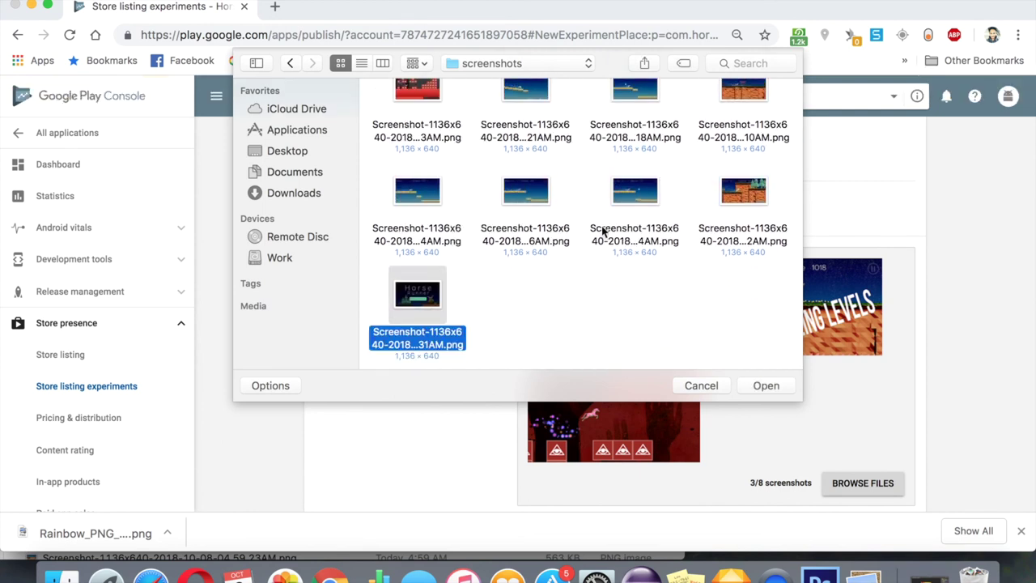
pyautogui.keyDown('super'); pyautogui.click(750, 196); pyautogui.keyUp('super')
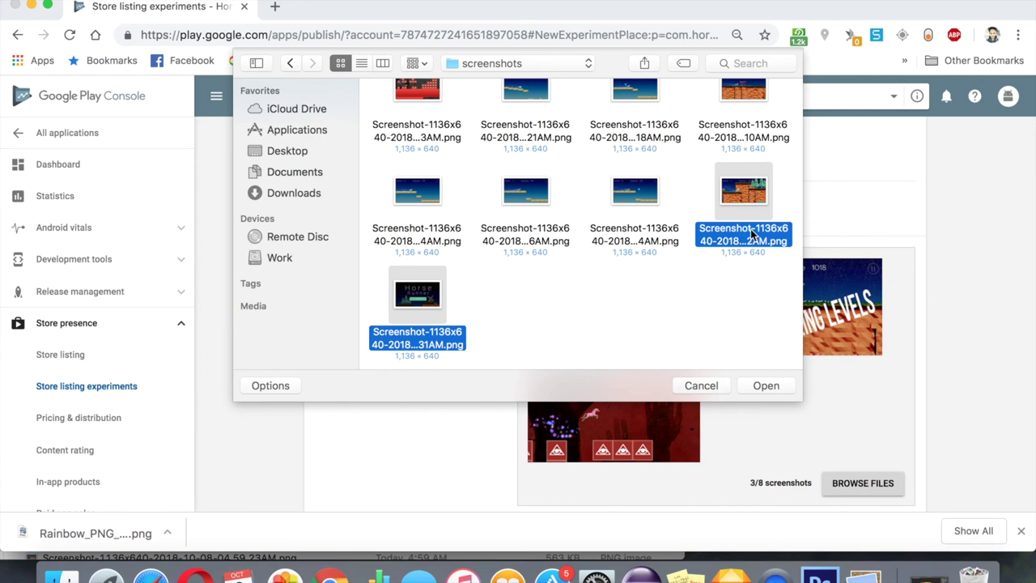
pyautogui.scroll(5, 729, 227)
pyautogui.scroll(1, 731, 266)
pyautogui.click(761, 390)
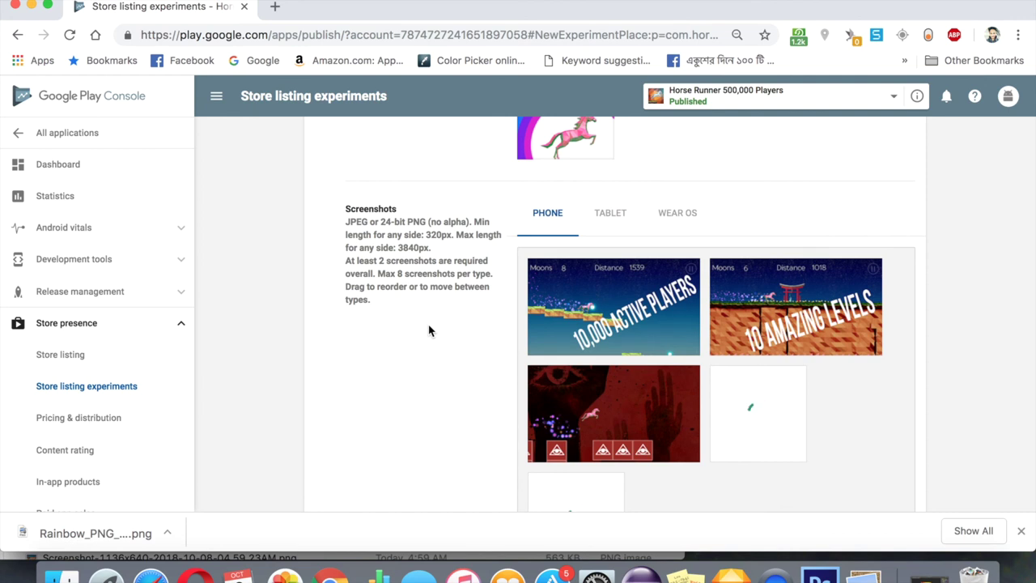
# Step: Reorder variant B's phone screenshots so the red level image comes first
pyautogui.moveTo(609, 420); pyautogui.dragTo(608, 296)
pyautogui.scroll(-3, 832, 290)
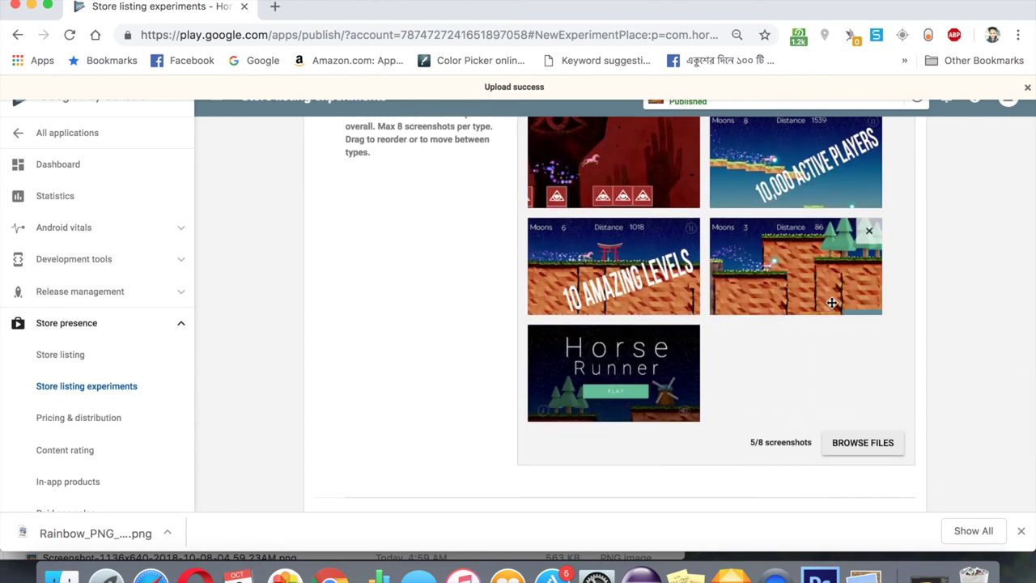
# Step: Review variant B's icon and phone screenshots against those of the current version
pyautogui.scroll(2, 832, 289)
pyautogui.scroll(-4, 819, 333)
pyautogui.scroll(3, 820, 333)
pyautogui.scroll(-1, 819, 333)
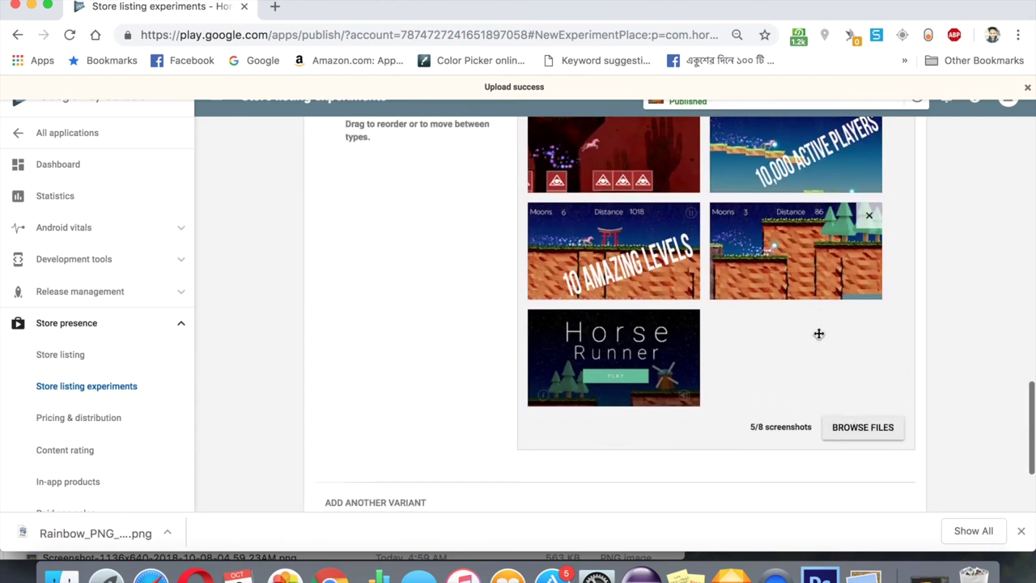
pyautogui.scroll(3, 731, 366)
pyautogui.scroll(4, 456, 332)
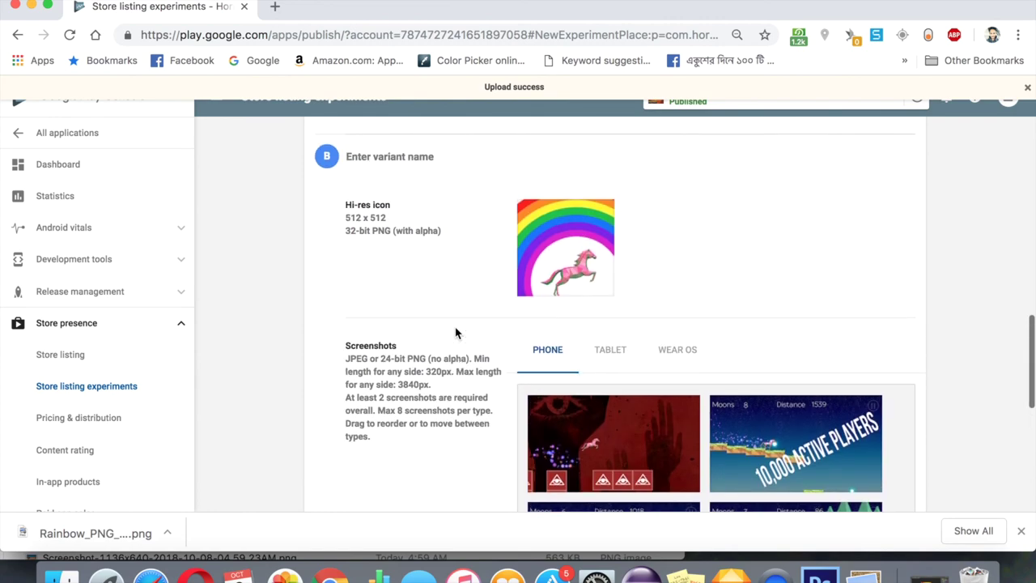
pyautogui.scroll(5, 456, 333)
pyautogui.scroll(-2, 752, 303)
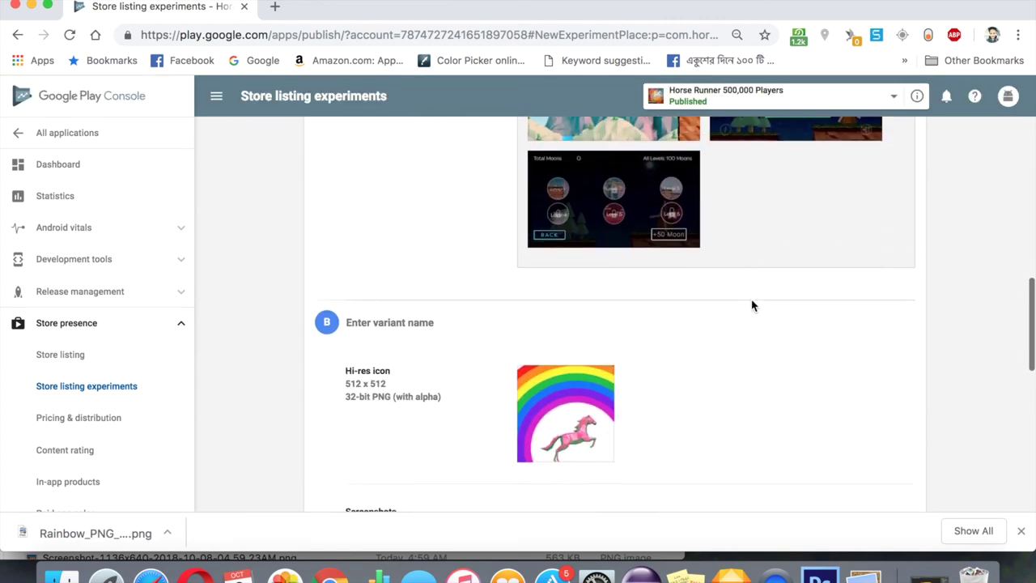
pyautogui.scroll(10, 751, 305)
pyautogui.scroll(-10, 752, 305)
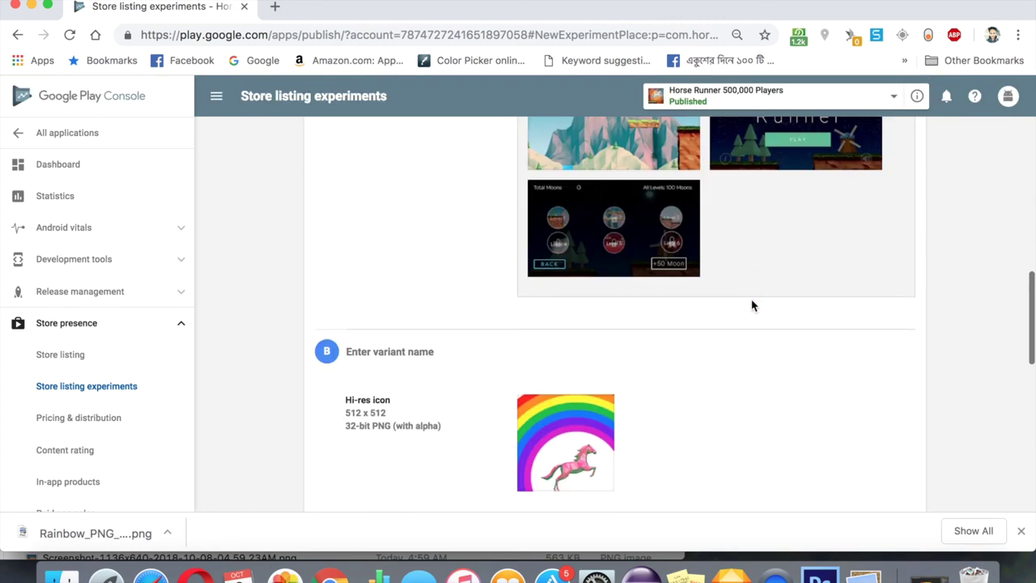
# Step: Name variant B of the experiment "icon2"
pyautogui.scroll(-4, 752, 305)
pyautogui.click(397, 204)
pyautogui.write('icon2')
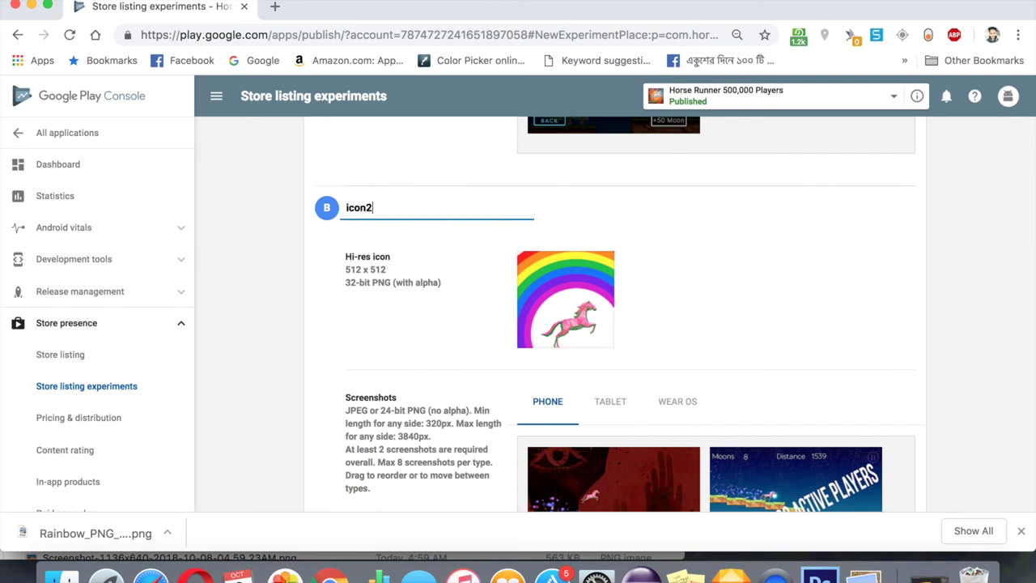
# Step: Save the "icon and screen shots" experiment and start running it
pyautogui.scroll(-6, 407, 219)
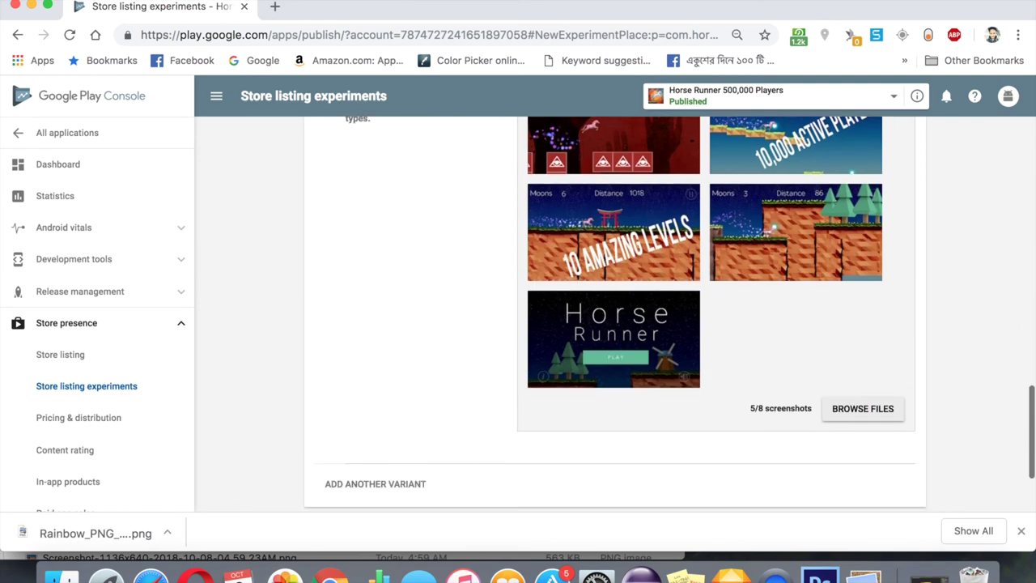
pyautogui.scroll(15, 408, 219)
pyautogui.scroll(4, 406, 215)
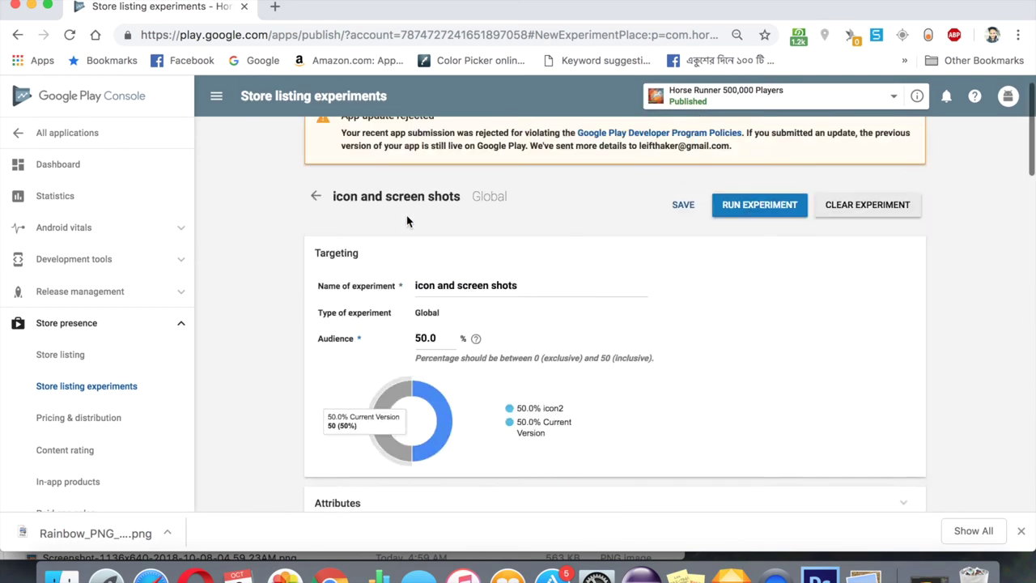
pyautogui.click(672, 236)
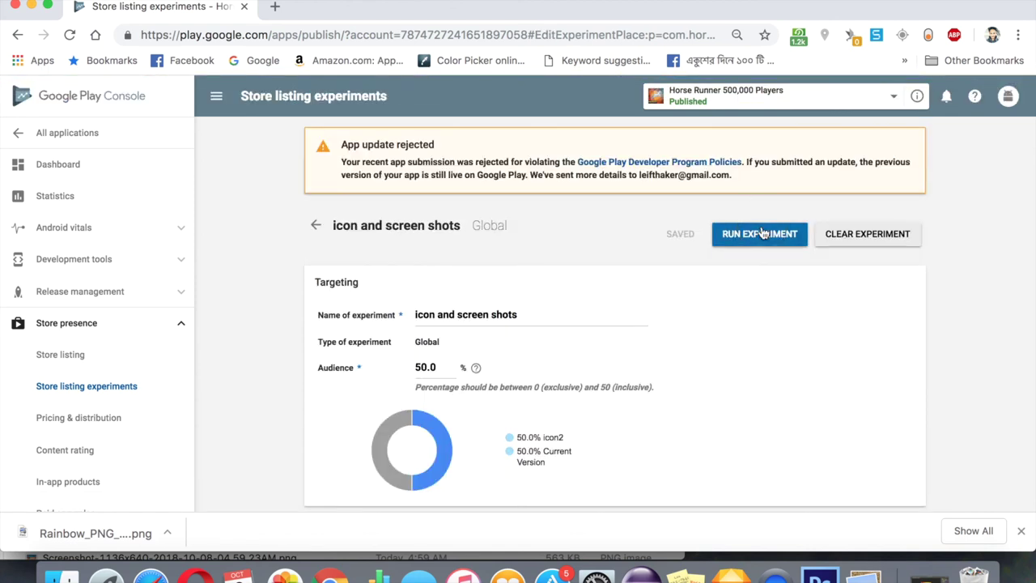
pyautogui.click(761, 233)
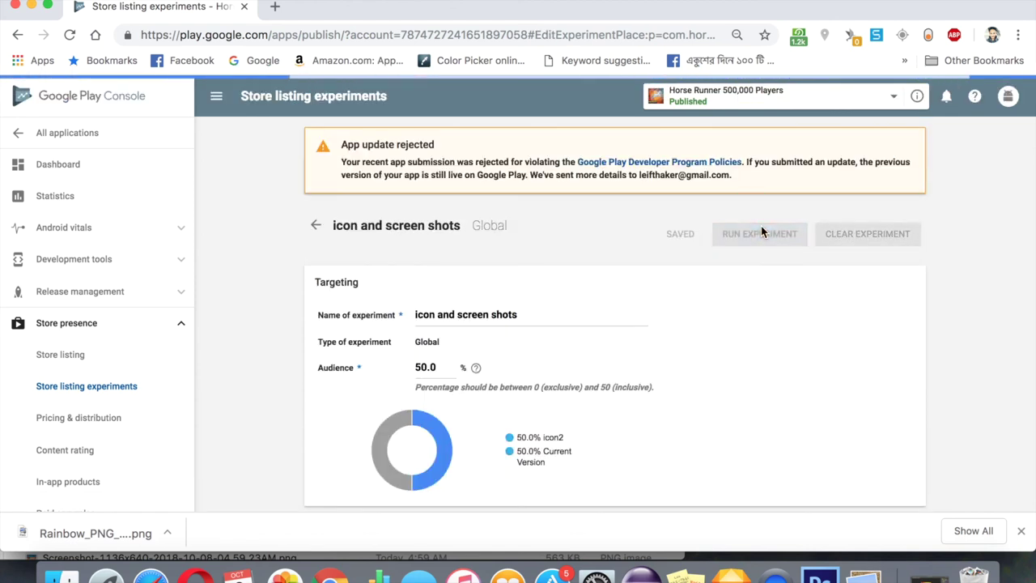
# Step: Preview the current version's store listing from the running experiment's variants, including its screenshots and feature graphic, and close the preview
pyautogui.scroll(-1, 656, 295)
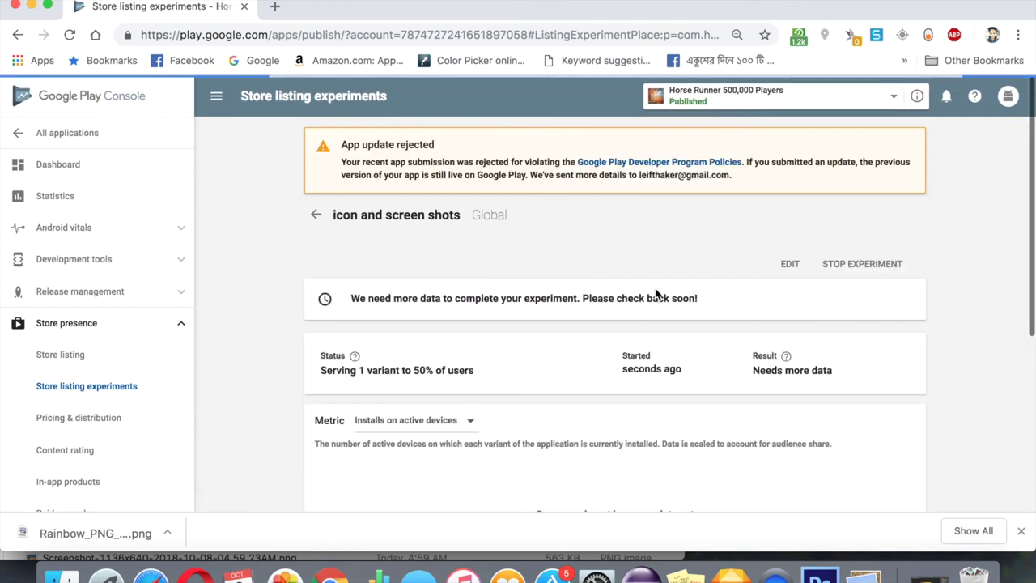
pyautogui.scroll(-5, 656, 294)
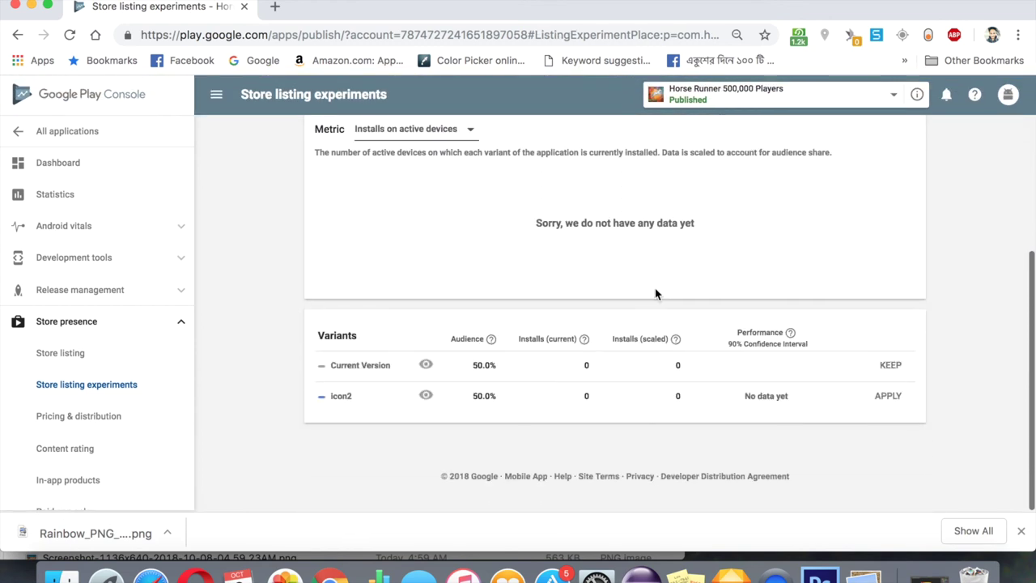
pyautogui.click(426, 365)
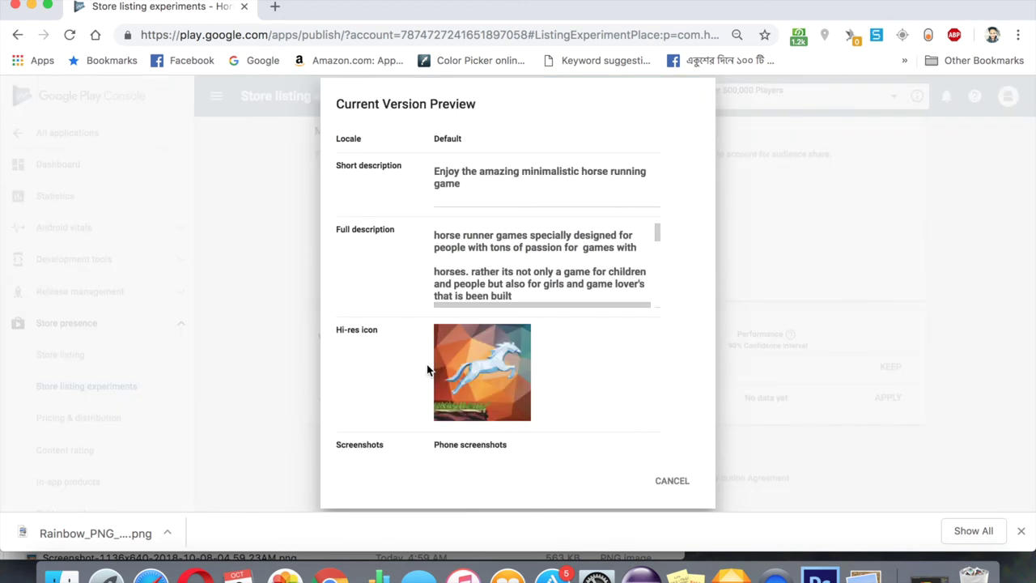
pyautogui.scroll(-5, 430, 346)
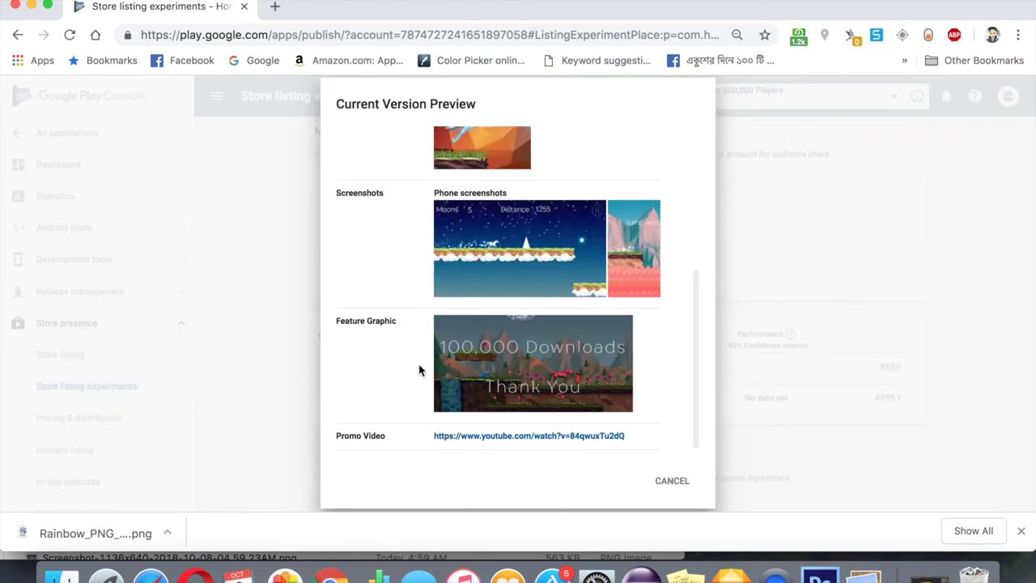
pyautogui.click(671, 482)
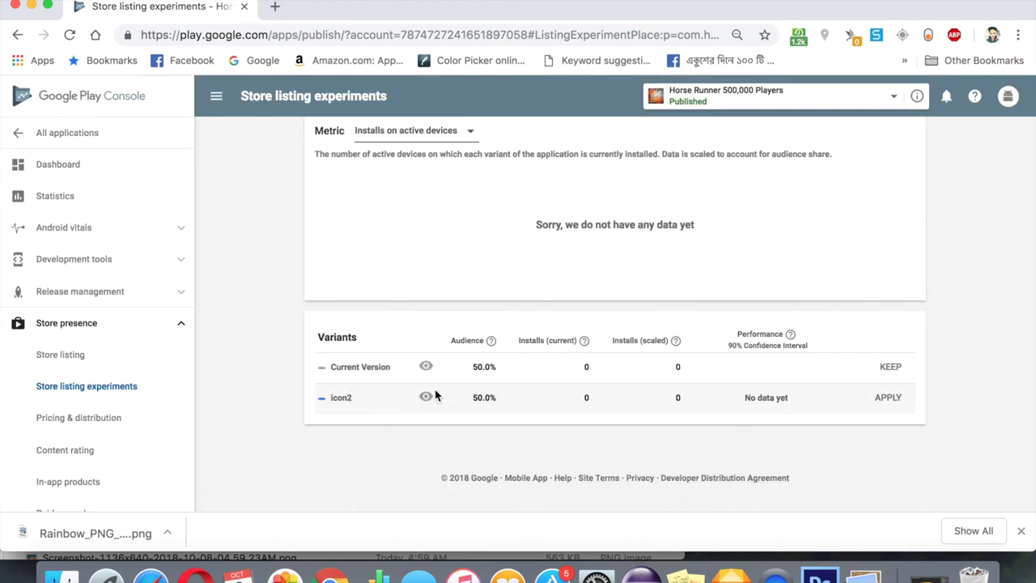
# Step: Preview the icon2 variant's icon and look through its phone screenshots, closing the preview when done
pyautogui.click(426, 397)
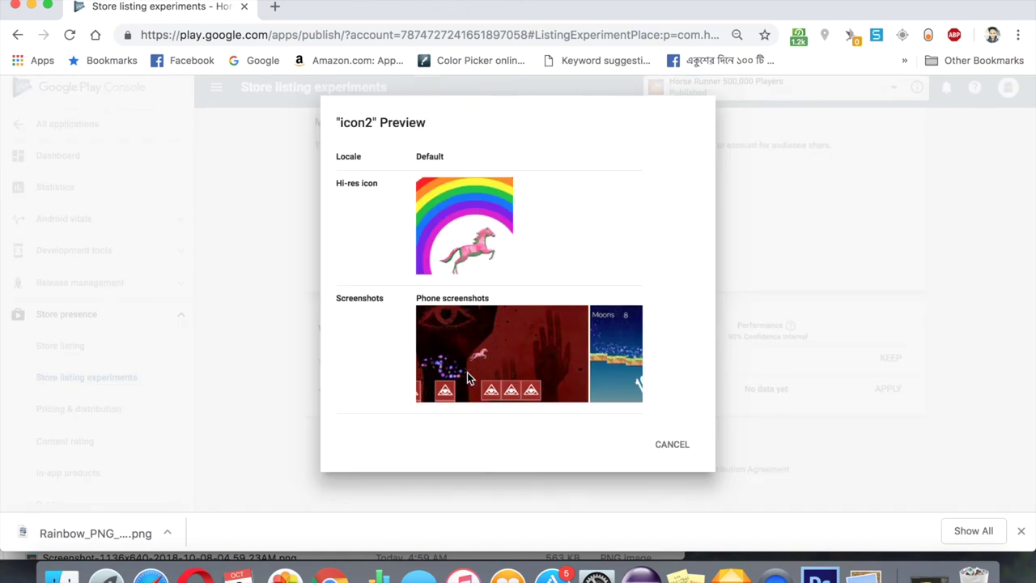
pyautogui.hscroll(3, 599, 392)
pyautogui.hscroll(3, 570, 391)
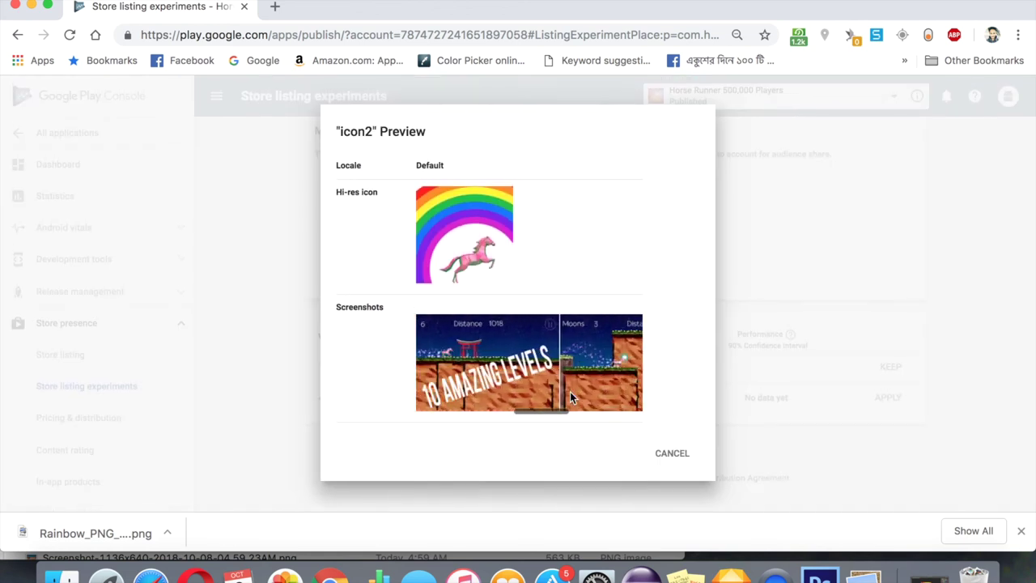
pyautogui.click(684, 456)
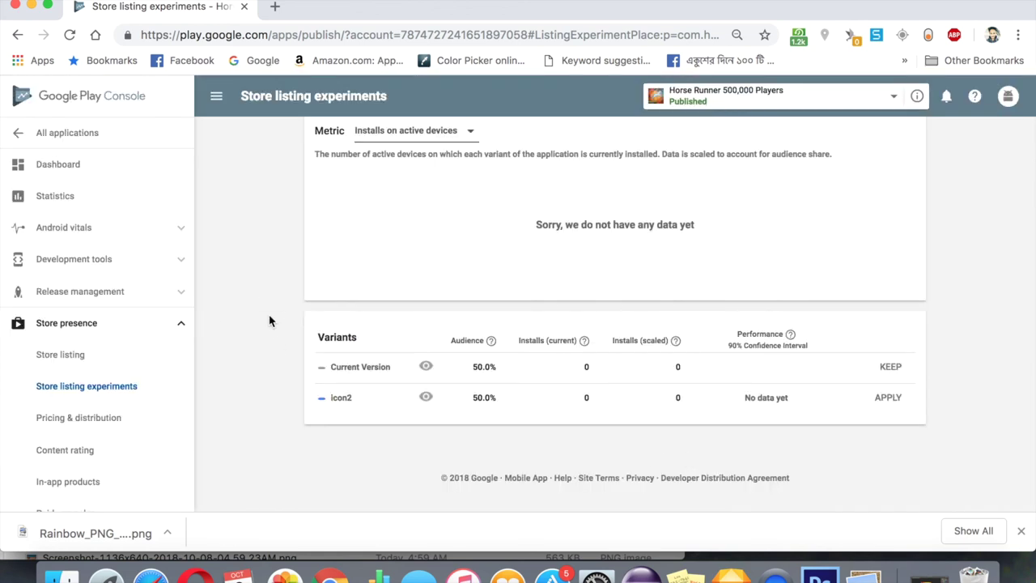
# Step: Review the running experiment's status, metric and variants, and briefly reopen the icon2 preview
pyautogui.scroll(4, 270, 322)
pyautogui.scroll(-2, 270, 321)
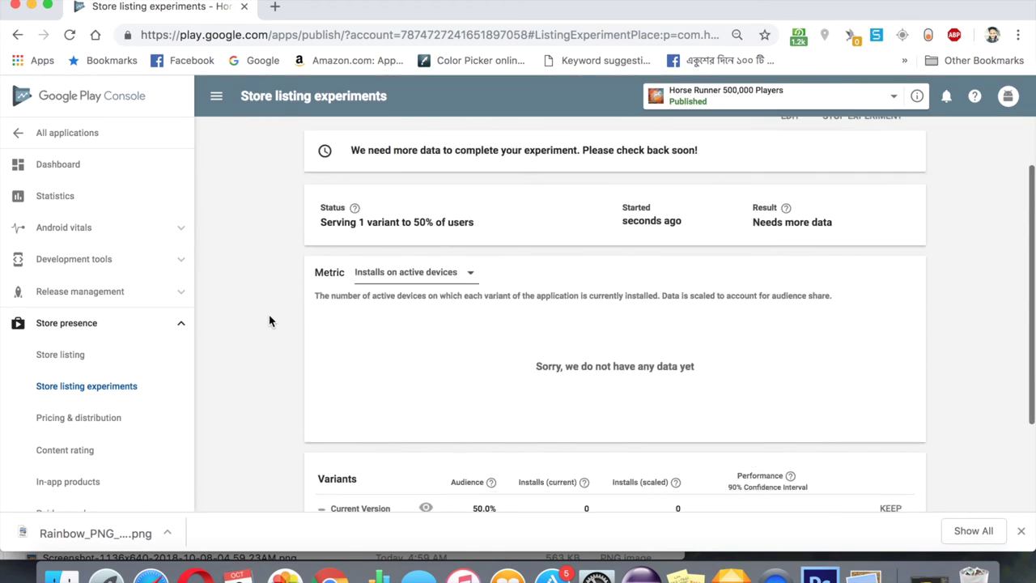
pyautogui.scroll(4, 269, 321)
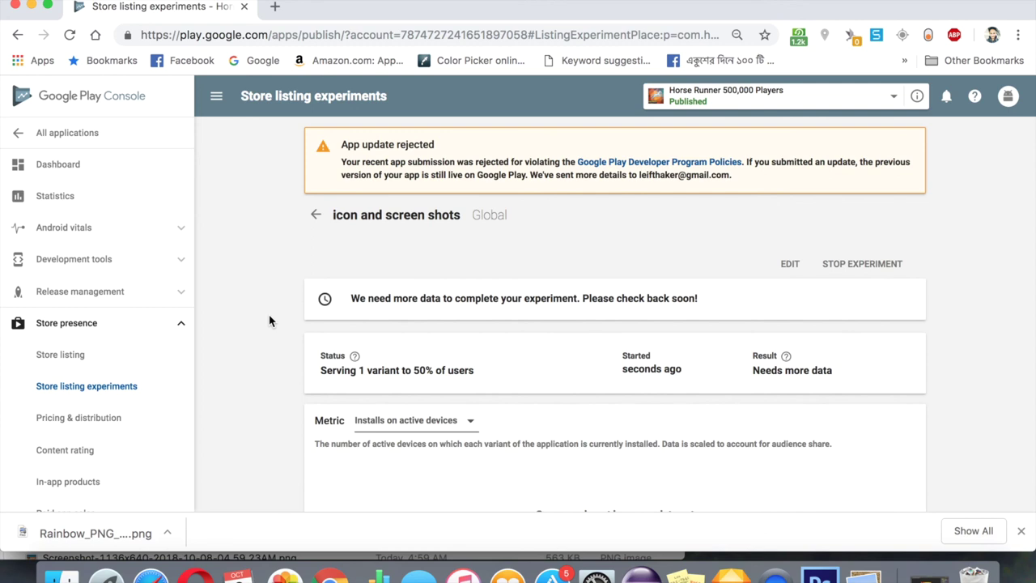
pyautogui.scroll(-8, 270, 321)
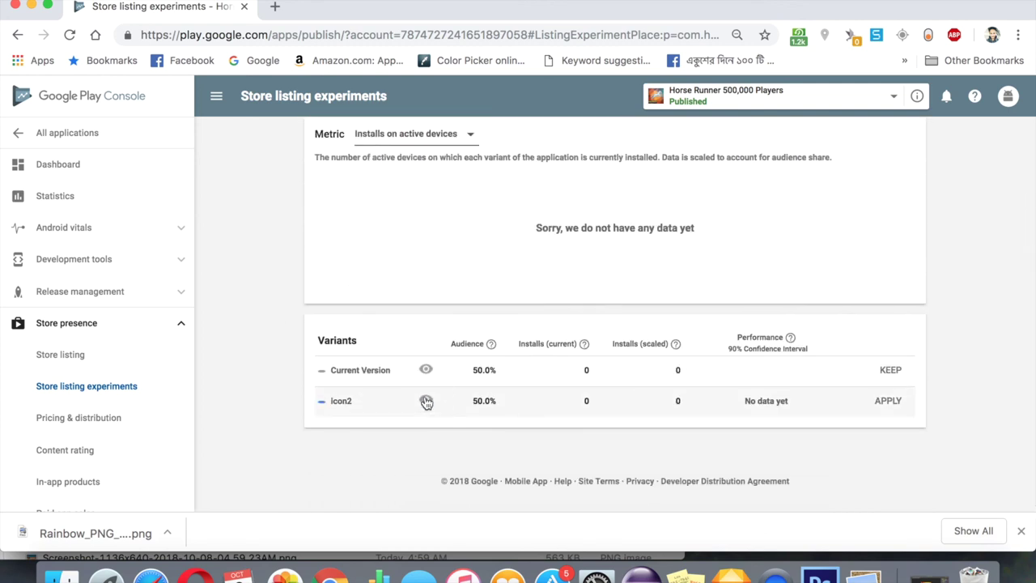
pyautogui.click(426, 403)
pyautogui.click(675, 456)
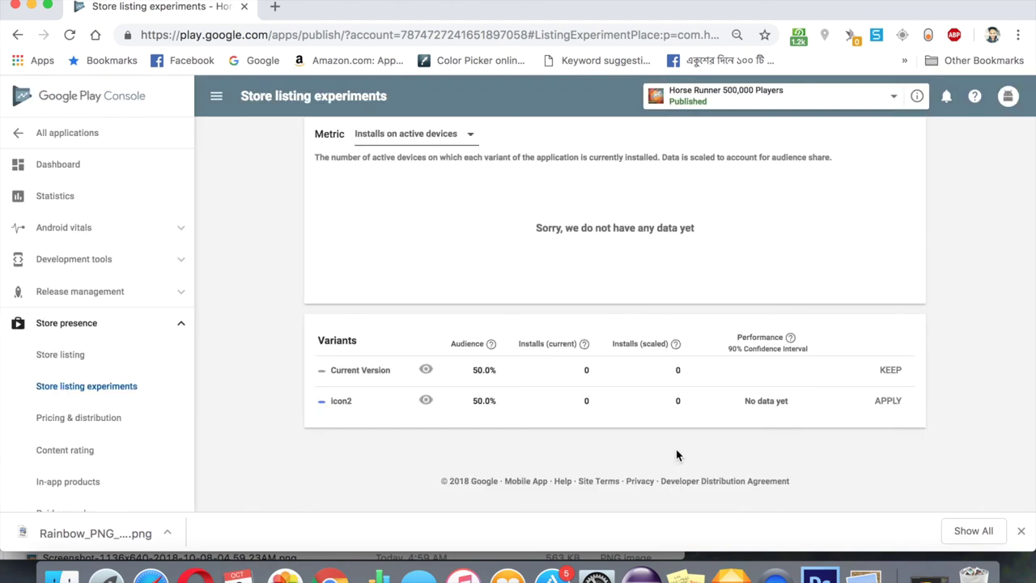